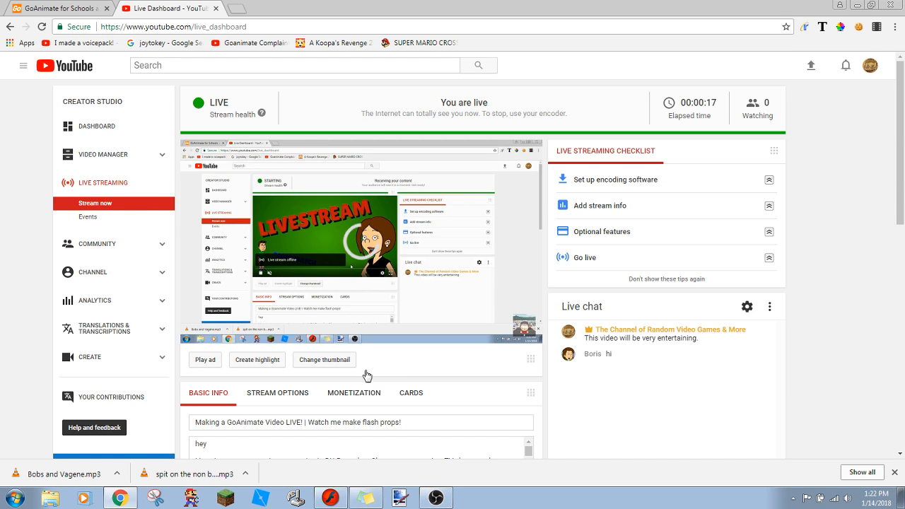
# - Switch to Macromedia Flash MX, play the existing animation, and insert keyframes at frame 7 on Layer 2 and Layer 3
pyautogui.click(330, 499)
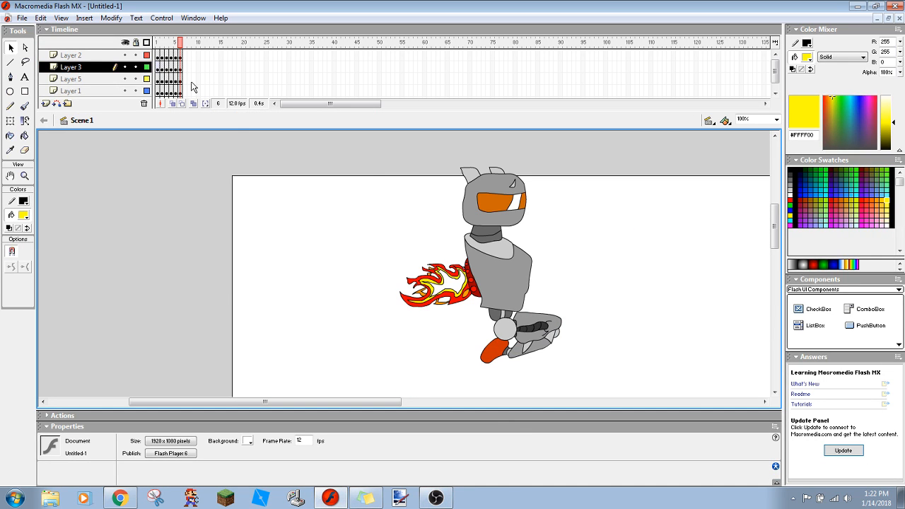
pyautogui.press('Return')
pyautogui.rightClick(184, 55)
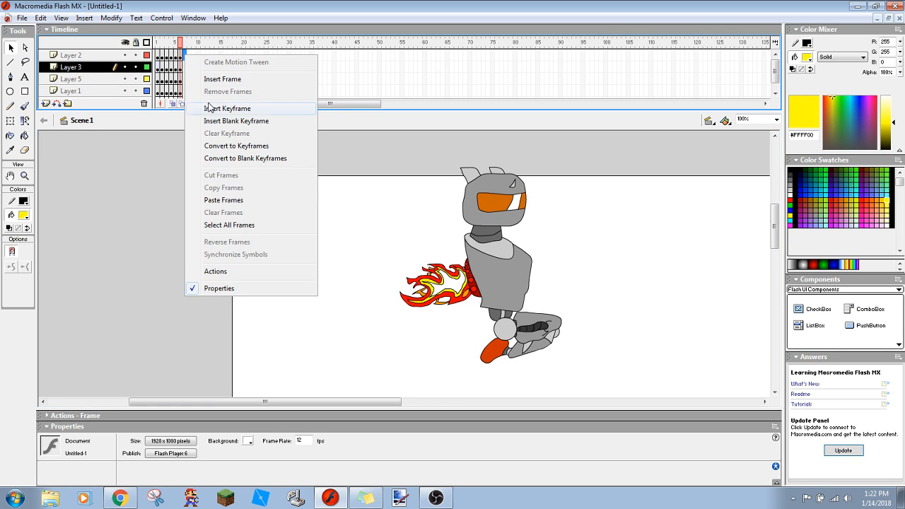
pyautogui.click(212, 108)
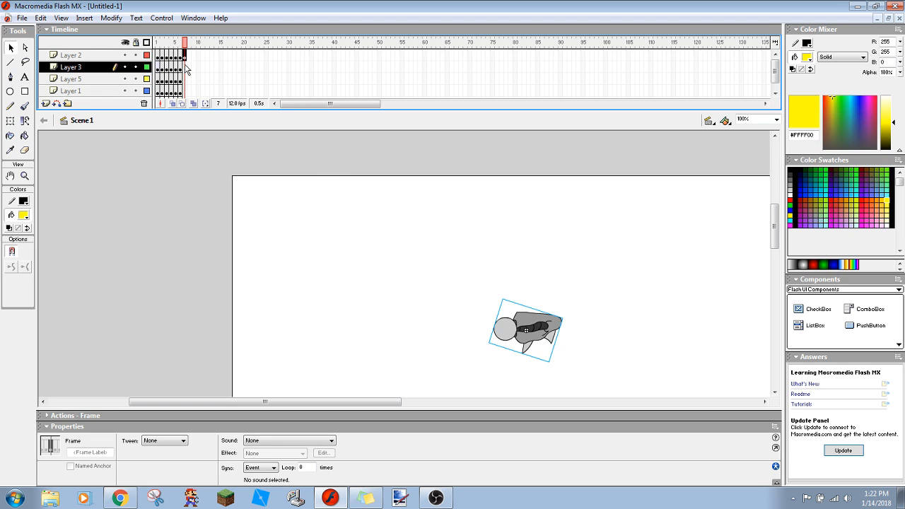
pyautogui.rightClick(185, 67)
pyautogui.click(212, 119)
# - Insert keyframes at frame 7 on Layer 5, Layer 1 and Layer 6
pyautogui.moveTo(185, 78)
pyautogui.mouseDown()
pyautogui.moveTo(186, 92)
pyautogui.moveTo(185, 78)
pyautogui.mouseUp()
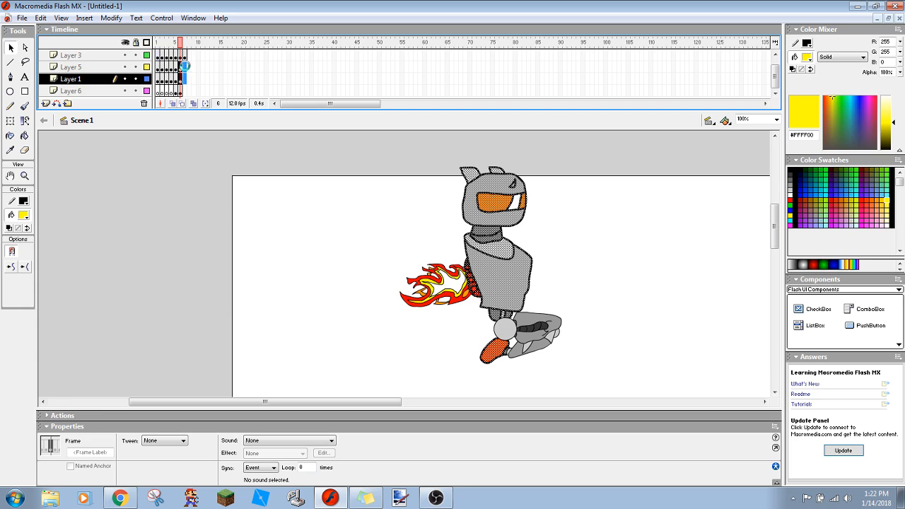
pyautogui.rightClick(186, 68)
pyautogui.click(139, 186)
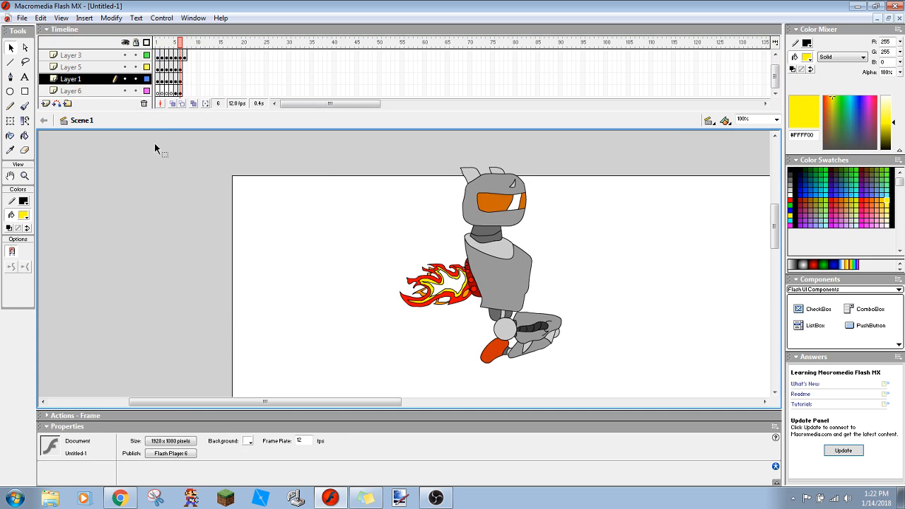
pyautogui.rightClick(186, 69)
pyautogui.click(205, 121)
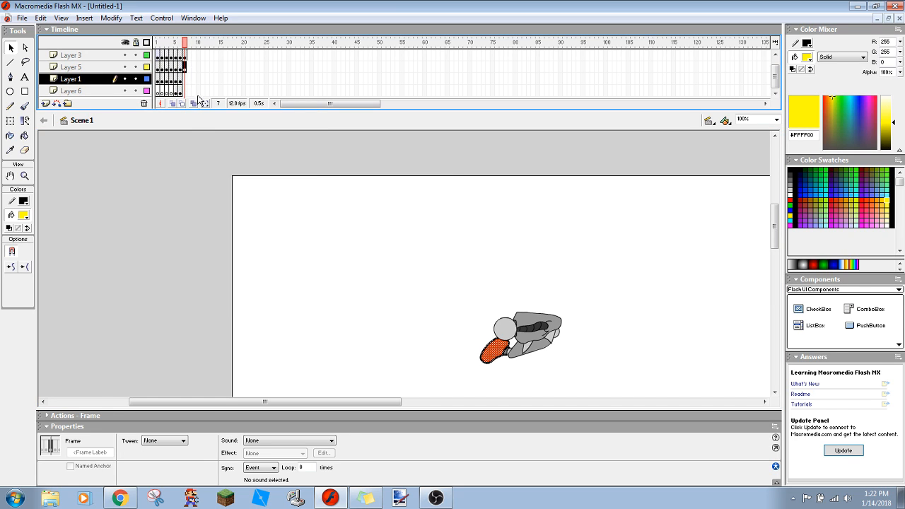
pyautogui.rightClick(186, 82)
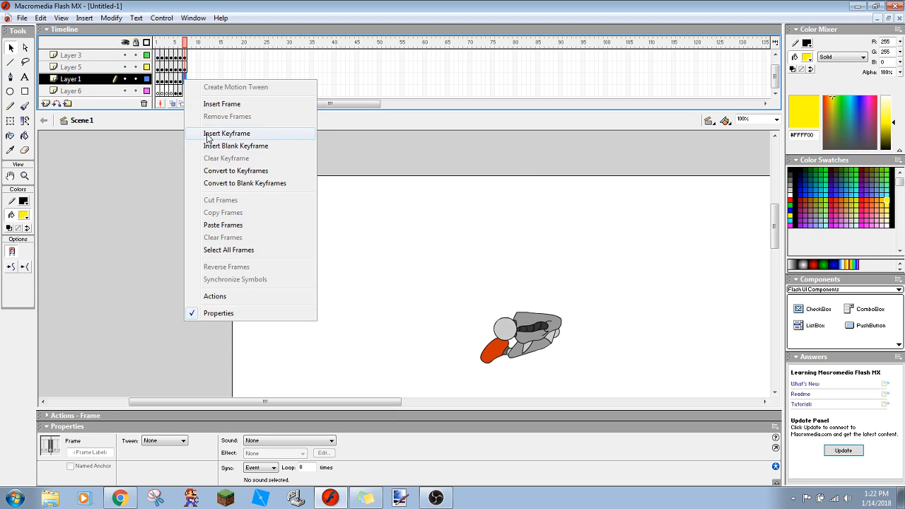
pyautogui.click(201, 132)
pyautogui.rightClick(185, 92)
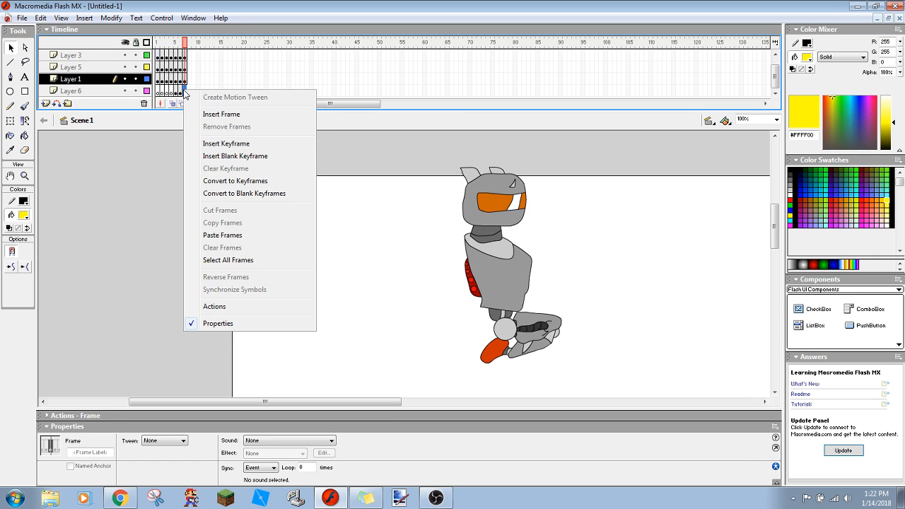
pyautogui.click(208, 144)
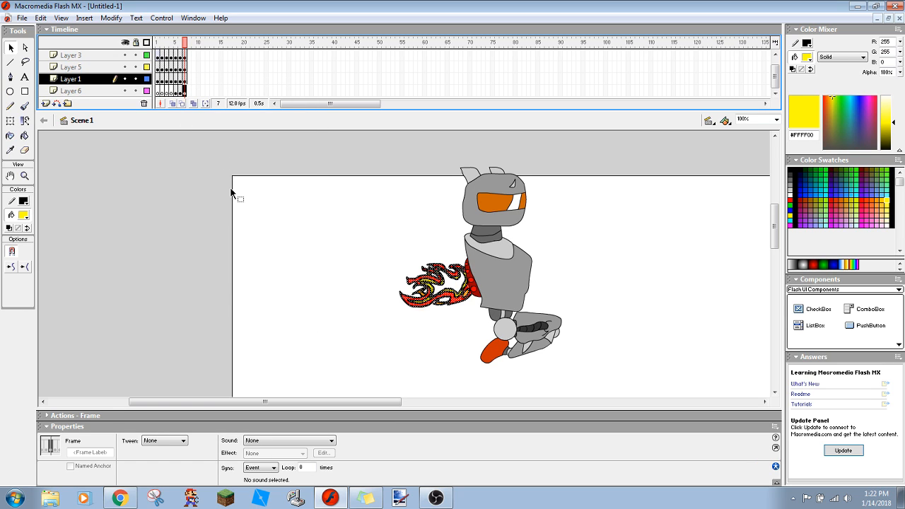
pyautogui.click(188, 182)
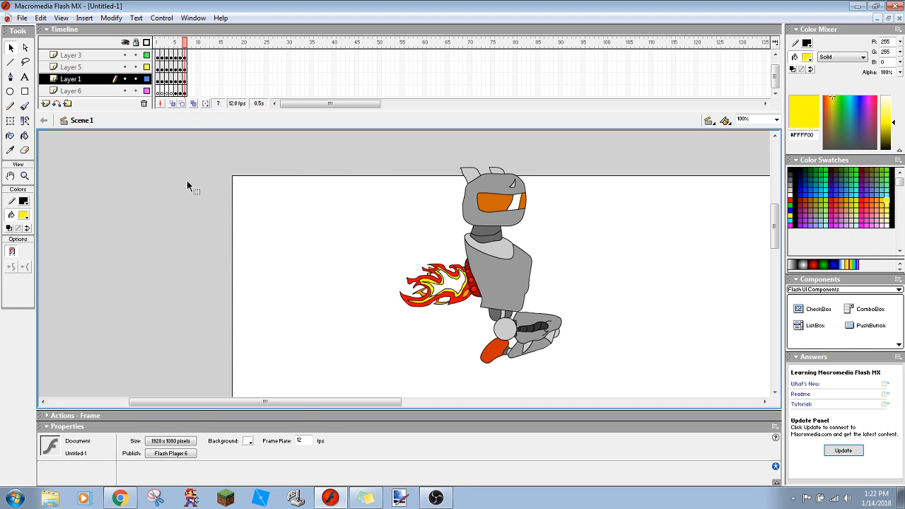
# - Delete the flame artwork behind the robot on frame 7 of Layer 6
pyautogui.click(435, 286)
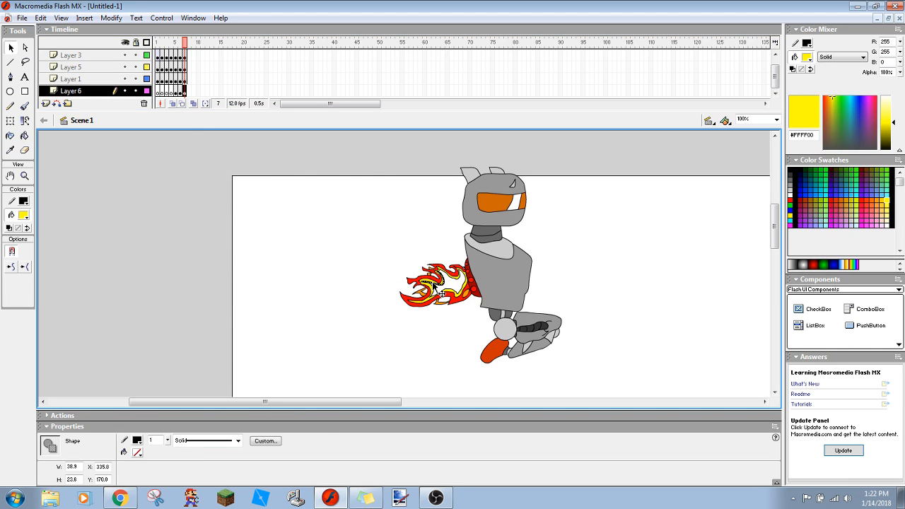
pyautogui.click(388, 244)
pyautogui.click(110, 93)
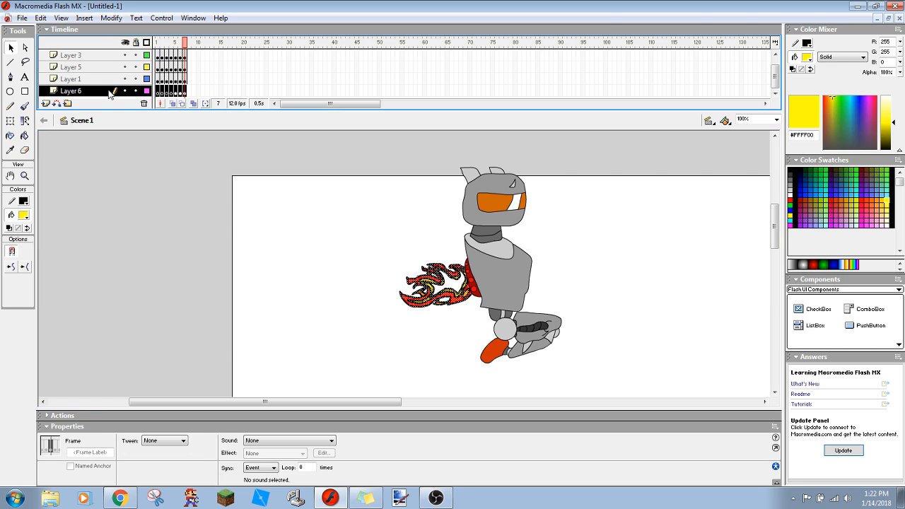
pyautogui.press('Delete')
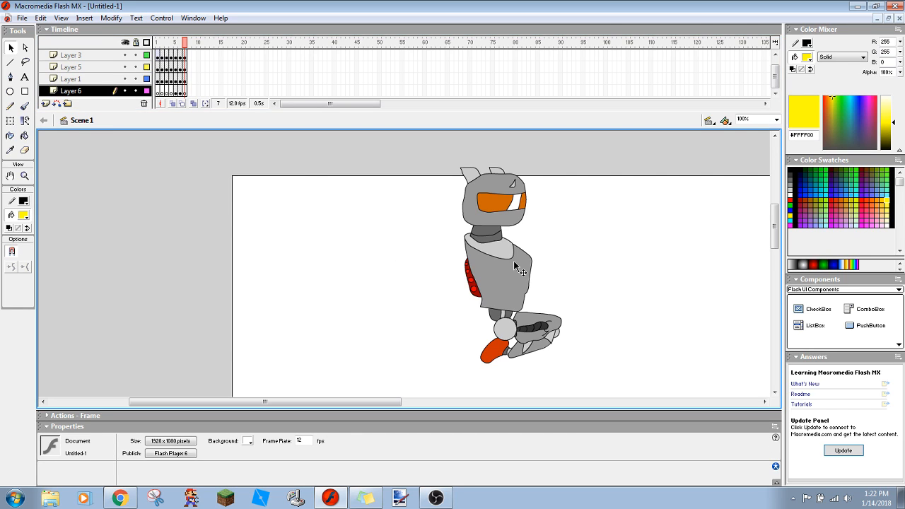
# - Move the whole robot on frame 7 up and to the right, to about X 568, Y -124.5, and activate the Pencil tool
pyautogui.moveTo(774, 225); pyautogui.dragTo(772, 230)
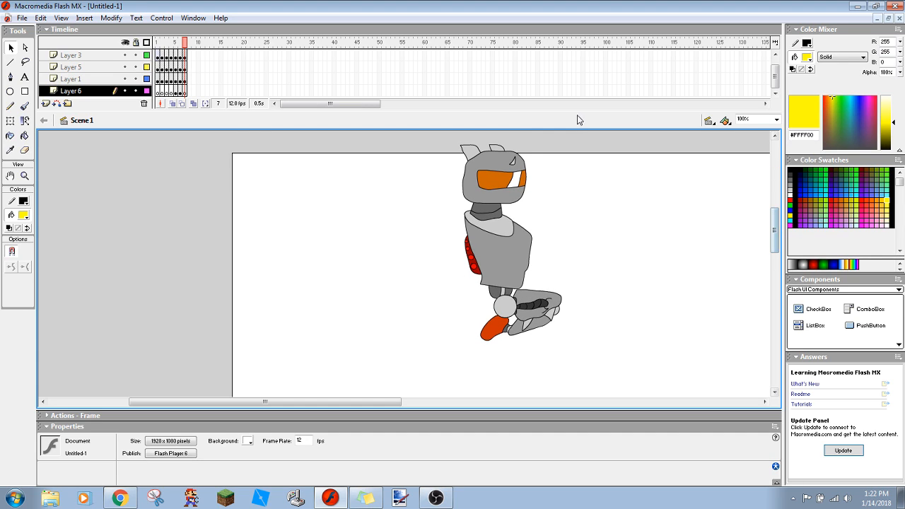
pyautogui.hotkey('ctrl', 'a')
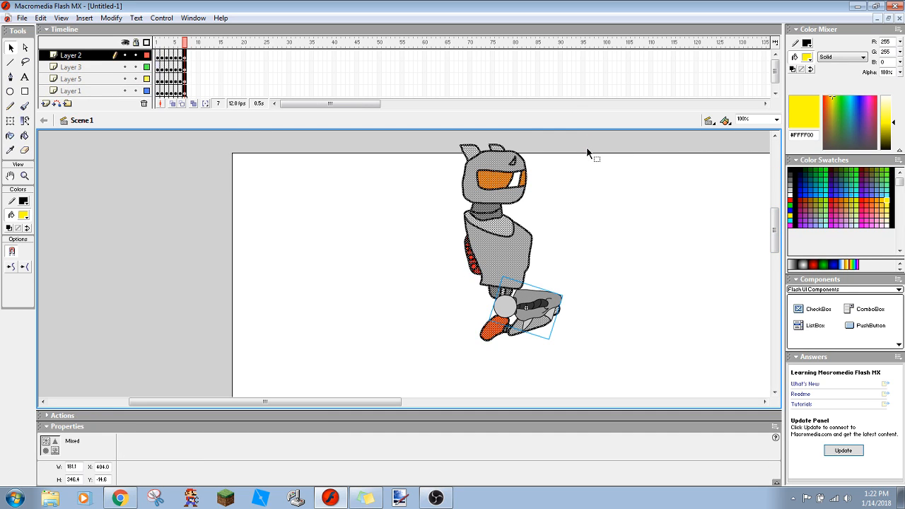
pyautogui.moveTo(477, 210); pyautogui.dragTo(571, 148)
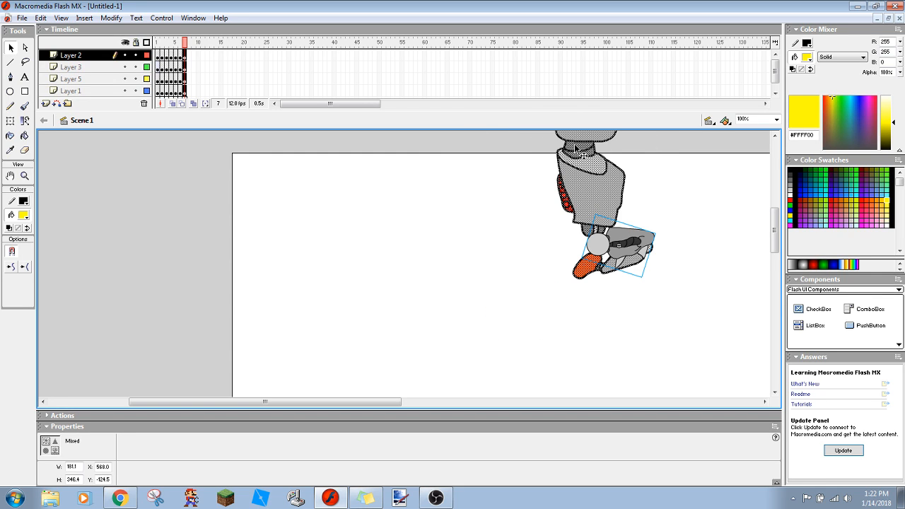
pyautogui.click(464, 214)
pyautogui.moveTo(774, 233); pyautogui.dragTo(775, 235)
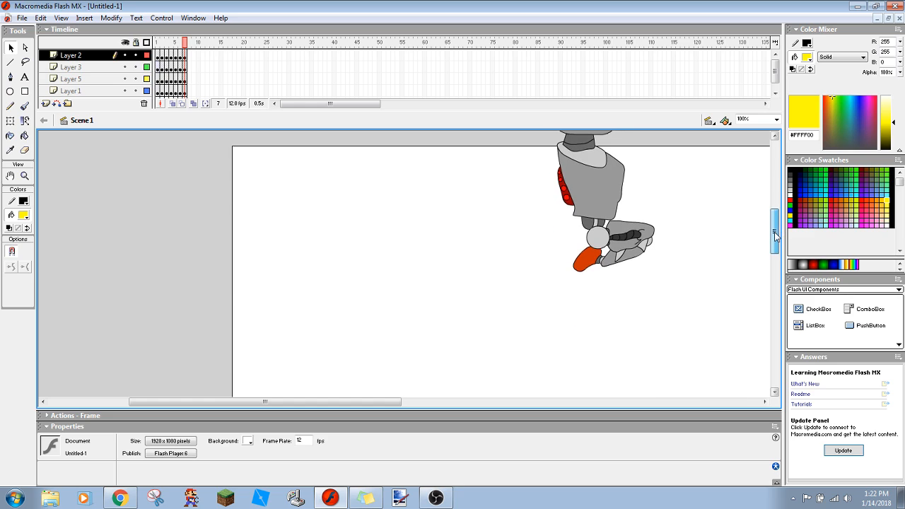
pyautogui.click(11, 106)
pyautogui.moveTo(464, 188)
pyautogui.mouseDown()
pyautogui.moveTo(488, 248)
pyautogui.moveTo(430, 269)
pyautogui.moveTo(444, 255)
pyautogui.moveTo(420, 259)
pyautogui.moveTo(370, 242)
pyautogui.moveTo(407, 224)
pyautogui.moveTo(367, 229)
pyautogui.moveTo(398, 206)
pyautogui.moveTo(426, 207)
pyautogui.moveTo(420, 197)
pyautogui.moveTo(443, 195)
pyautogui.mouseUp()
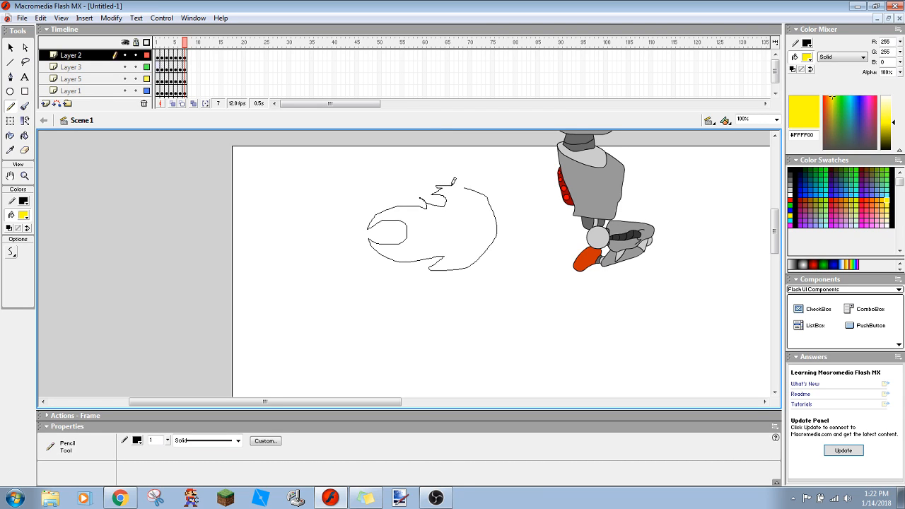
pyautogui.moveTo(465, 185); pyautogui.dragTo(464, 188)
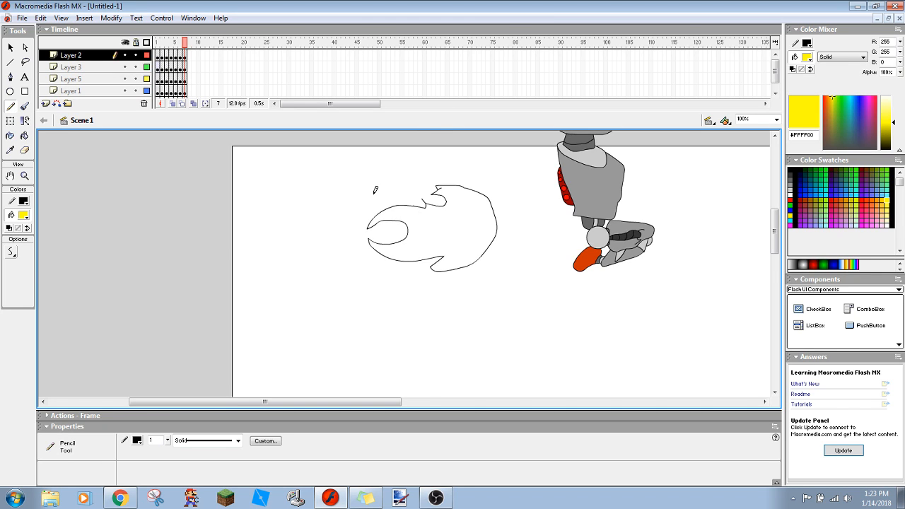
pyautogui.hotkey('ctrl', 'z')
# - Draw a flame outline with curled tips and two smaller tongues to the left of the robot, and begin an inner contour
pyautogui.moveTo(436, 189)
pyautogui.mouseDown()
pyautogui.moveTo(463, 207)
pyautogui.moveTo(468, 248)
pyautogui.moveTo(438, 259)
pyautogui.moveTo(415, 251)
pyautogui.moveTo(423, 243)
pyautogui.moveTo(394, 255)
pyautogui.moveTo(354, 248)
pyautogui.moveTo(370, 241)
pyautogui.moveTo(328, 228)
pyautogui.moveTo(353, 226)
pyautogui.moveTo(338, 223)
pyautogui.moveTo(374, 206)
pyautogui.moveTo(401, 214)
pyautogui.moveTo(391, 211)
pyautogui.moveTo(423, 208)
pyautogui.mouseUp()
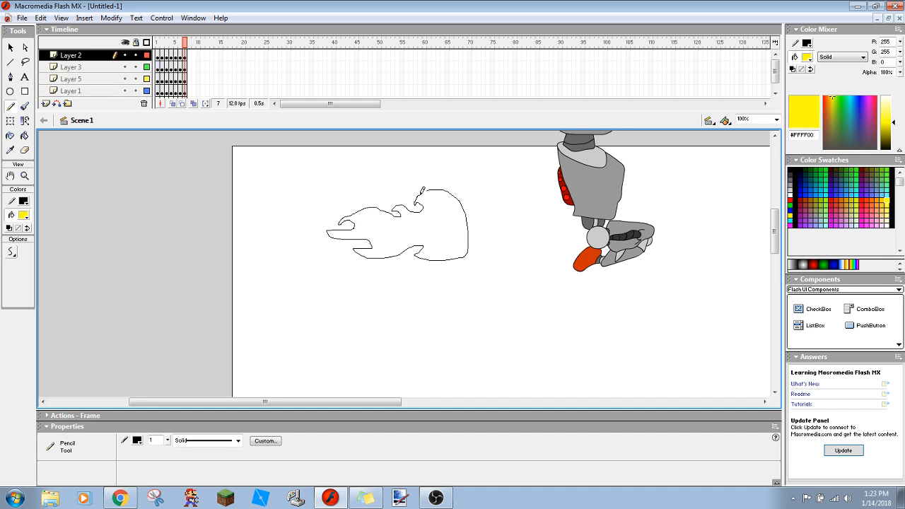
pyautogui.moveTo(428, 187); pyautogui.dragTo(429, 188)
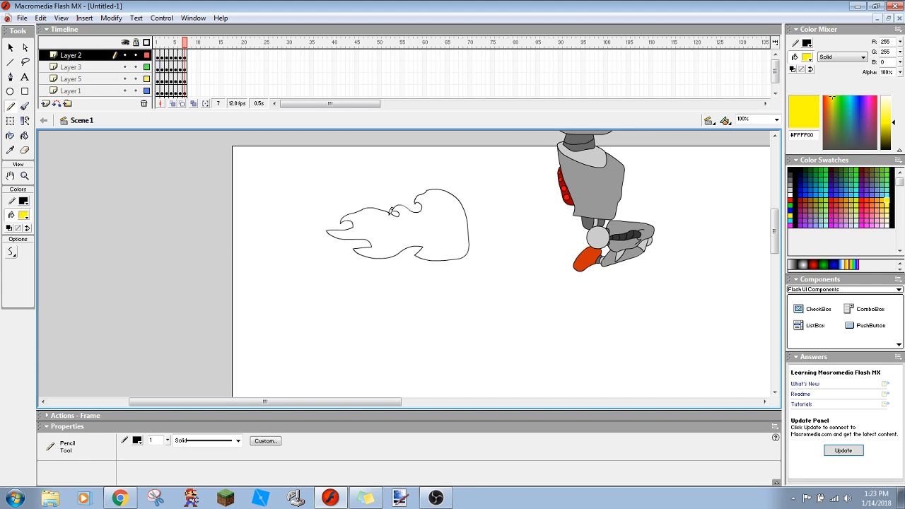
pyautogui.moveTo(429, 258)
pyautogui.mouseDown()
pyautogui.moveTo(410, 271)
pyautogui.moveTo(393, 265)
pyautogui.moveTo(408, 245)
pyautogui.mouseUp()
pyautogui.moveTo(409, 197)
pyautogui.mouseDown()
pyautogui.moveTo(384, 198)
pyautogui.moveTo(394, 211)
pyautogui.mouseUp()
pyautogui.moveTo(436, 194)
pyautogui.mouseDown()
pyautogui.moveTo(454, 208)
pyautogui.moveTo(460, 231)
pyautogui.moveTo(447, 250)
pyautogui.moveTo(398, 245)
pyautogui.mouseUp()
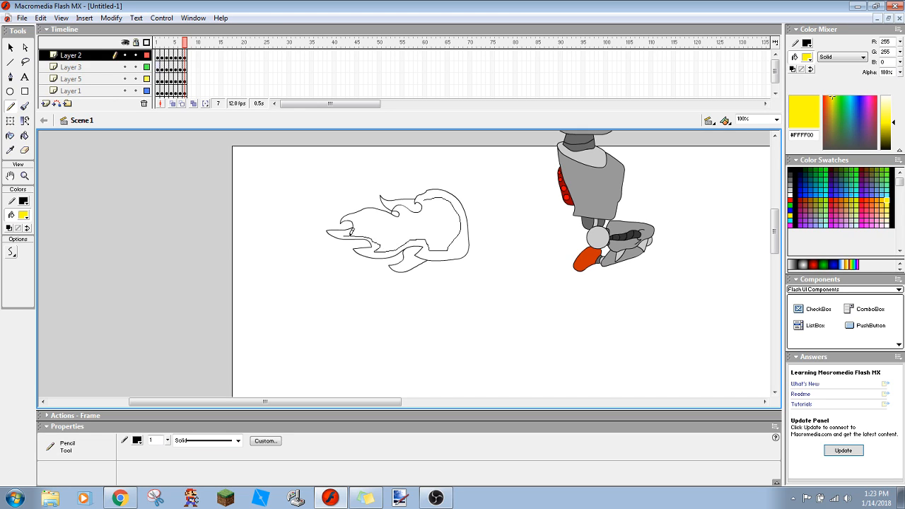
pyautogui.moveTo(372, 215)
pyautogui.mouseDown()
pyautogui.moveTo(399, 220)
pyautogui.moveTo(427, 200)
pyautogui.mouseUp()
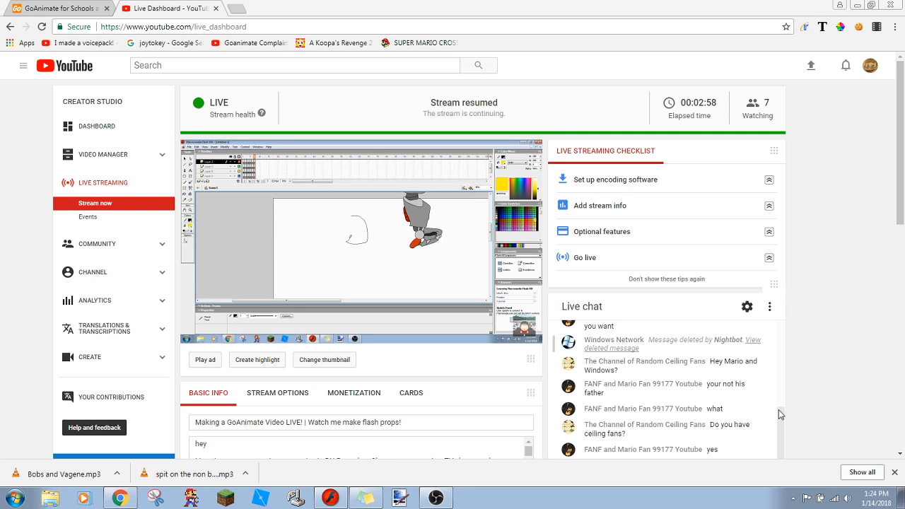
# - Review the live chat on the YouTube live dashboard, including the messages deleted by Nightbot, and return to Macromedia Flash MX
pyautogui.moveTo(778, 416); pyautogui.dragTo(782, 444)
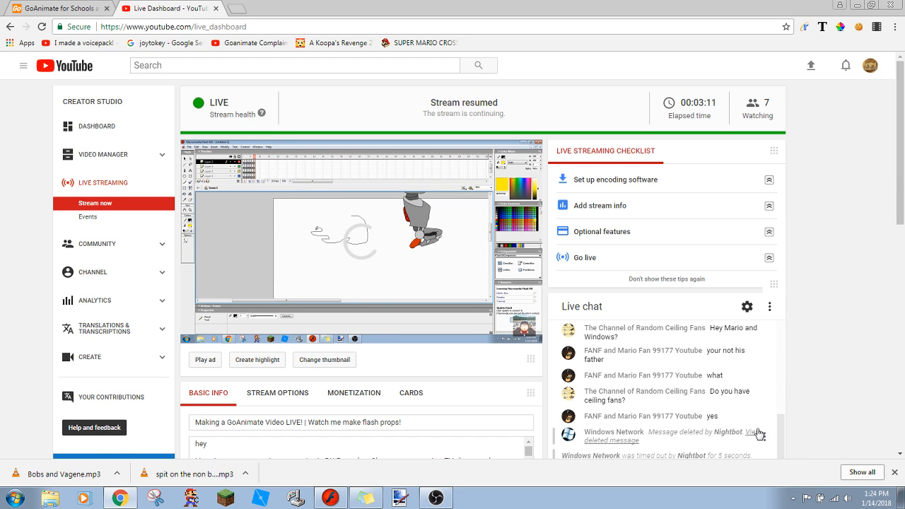
pyautogui.click(760, 436)
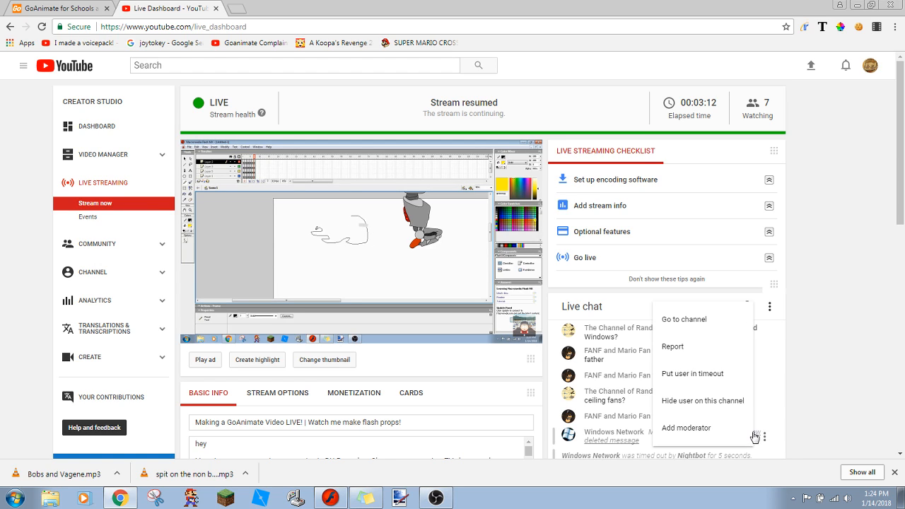
pyautogui.click(600, 435)
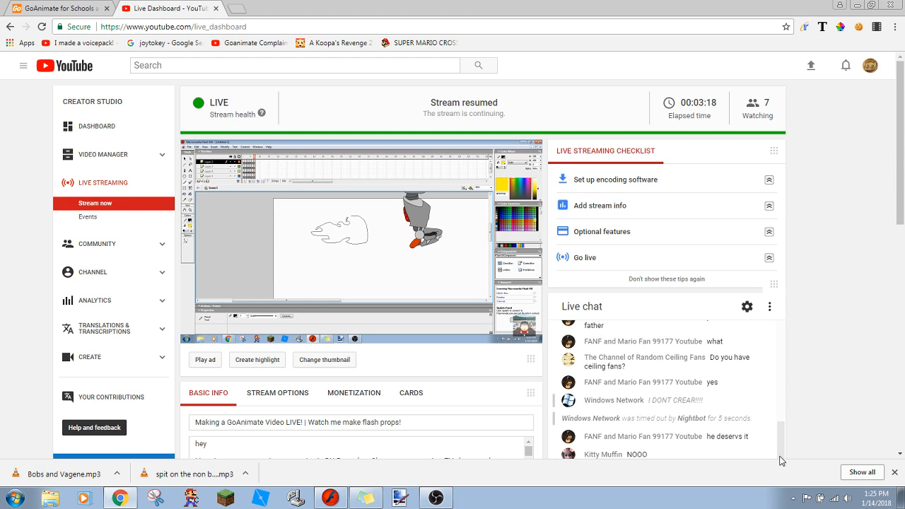
pyautogui.scroll(3, 780, 424)
pyautogui.scroll(2, 779, 357)
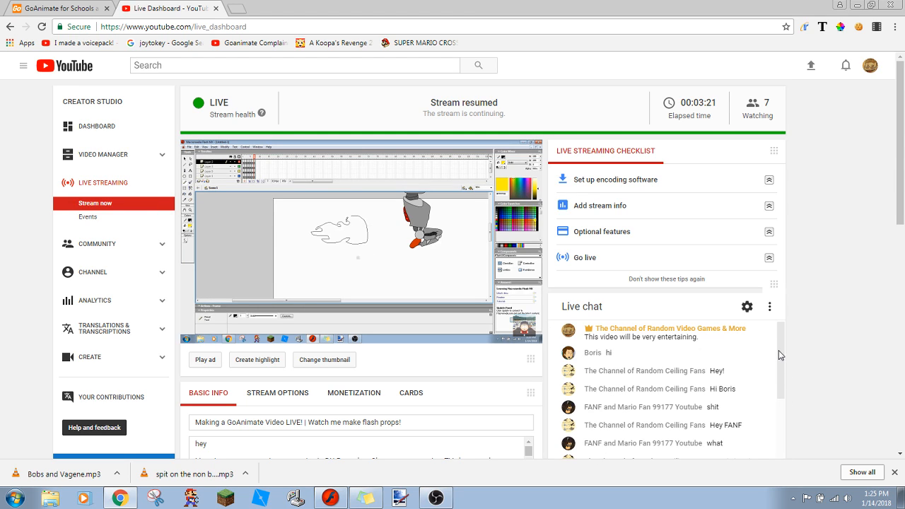
pyautogui.scroll(-1, 778, 366)
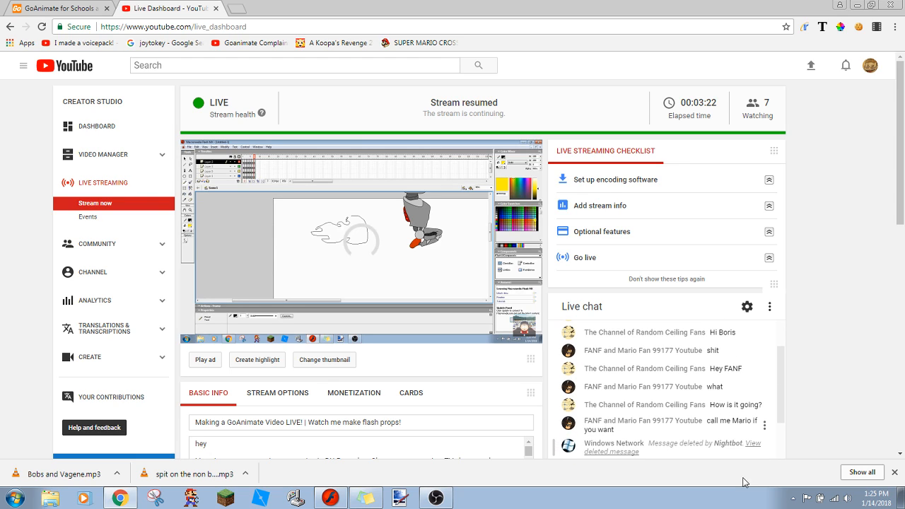
pyautogui.click(752, 449)
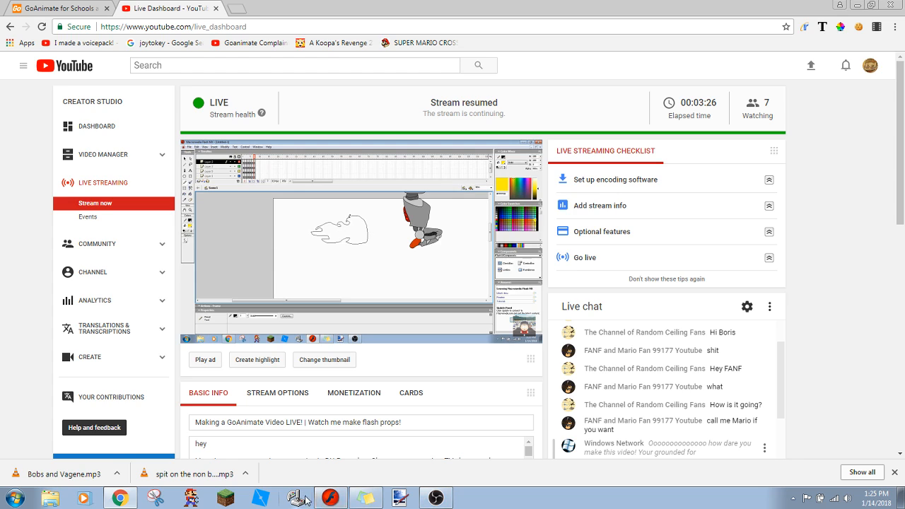
pyautogui.click(330, 497)
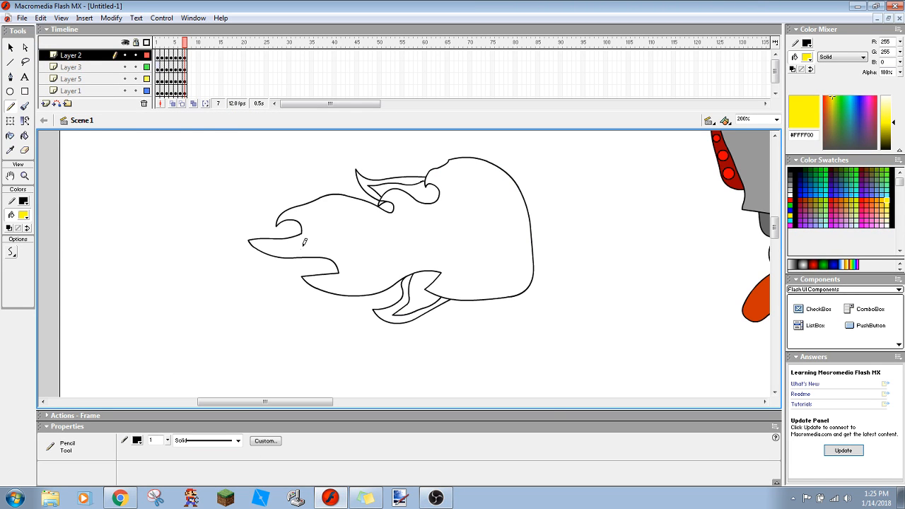
pyautogui.moveTo(265, 243)
pyautogui.mouseDown()
pyautogui.moveTo(336, 249)
pyautogui.moveTo(352, 276)
pyautogui.moveTo(325, 287)
pyautogui.moveTo(428, 264)
pyautogui.moveTo(443, 266)
pyautogui.moveTo(441, 287)
pyautogui.moveTo(438, 271)
pyautogui.moveTo(450, 288)
pyautogui.moveTo(517, 274)
pyautogui.moveTo(516, 218)
pyautogui.moveTo(500, 177)
pyautogui.moveTo(460, 167)
pyautogui.moveTo(436, 185)
pyautogui.moveTo(448, 191)
pyautogui.moveTo(441, 208)
pyautogui.moveTo(397, 195)
pyautogui.moveTo(401, 207)
pyautogui.moveTo(385, 222)
pyautogui.moveTo(336, 209)
pyautogui.moveTo(306, 221)
pyautogui.moveTo(317, 227)
pyautogui.moveTo(310, 236)
pyautogui.moveTo(276, 252)
pyautogui.mouseUp()
pyautogui.hotkey('ctrl', 'z')
pyautogui.moveTo(279, 244)
pyautogui.mouseDown()
pyautogui.moveTo(344, 256)
pyautogui.moveTo(348, 273)
pyautogui.moveTo(322, 282)
pyautogui.moveTo(360, 284)
pyautogui.moveTo(389, 272)
pyautogui.moveTo(365, 287)
pyautogui.moveTo(325, 282)
pyautogui.moveTo(348, 272)
pyautogui.moveTo(337, 250)
pyautogui.moveTo(268, 242)
pyautogui.moveTo(298, 240)
pyautogui.moveTo(311, 226)
pyautogui.moveTo(298, 209)
pyautogui.moveTo(400, 207)
pyautogui.moveTo(393, 194)
pyautogui.moveTo(436, 201)
pyautogui.moveTo(443, 187)
pyautogui.moveTo(447, 195)
pyautogui.moveTo(412, 201)
pyautogui.moveTo(443, 202)
pyautogui.moveTo(425, 211)
pyautogui.moveTo(398, 199)
pyautogui.moveTo(400, 224)
pyautogui.moveTo(361, 210)
pyautogui.mouseUp()
pyautogui.hotkey('ctrl', 'z')
pyautogui.hotkey('ctrl', 'z')
pyautogui.hotkey('ctrl', 'z')
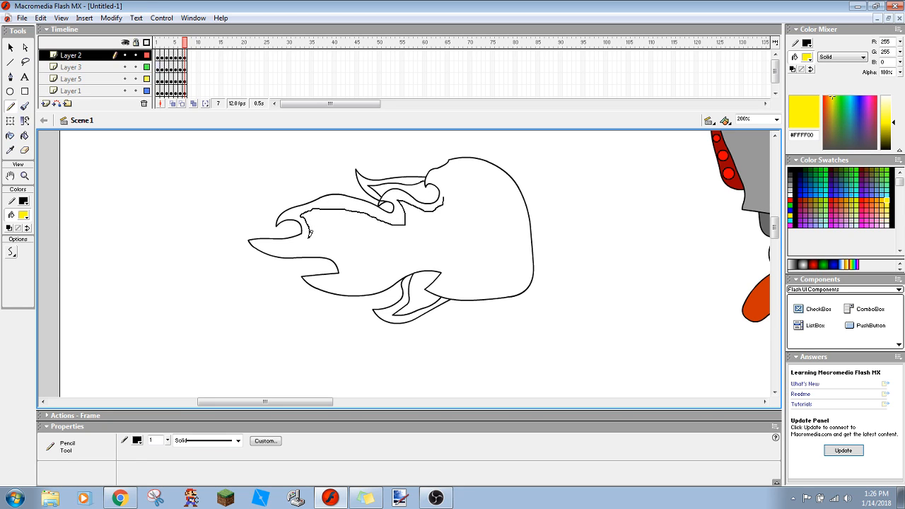
# - Draw a closed inner contour that follows the inside of the flame's main outline
pyautogui.moveTo(300, 247)
pyautogui.mouseDown()
pyautogui.moveTo(347, 252)
pyautogui.moveTo(349, 272)
pyautogui.moveTo(328, 280)
pyautogui.moveTo(358, 288)
pyautogui.moveTo(433, 251)
pyautogui.mouseUp()
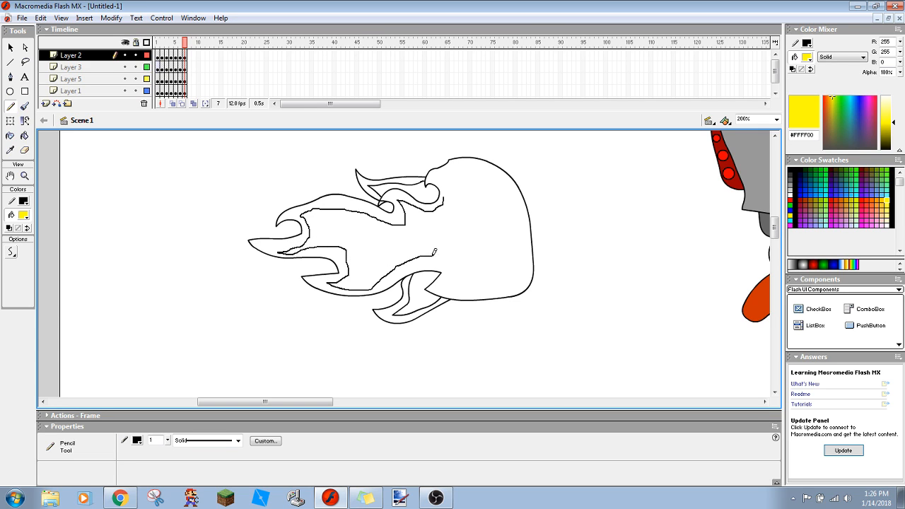
pyautogui.moveTo(461, 290)
pyautogui.mouseDown()
pyautogui.moveTo(486, 295)
pyautogui.moveTo(520, 274)
pyautogui.moveTo(500, 187)
pyautogui.mouseUp()
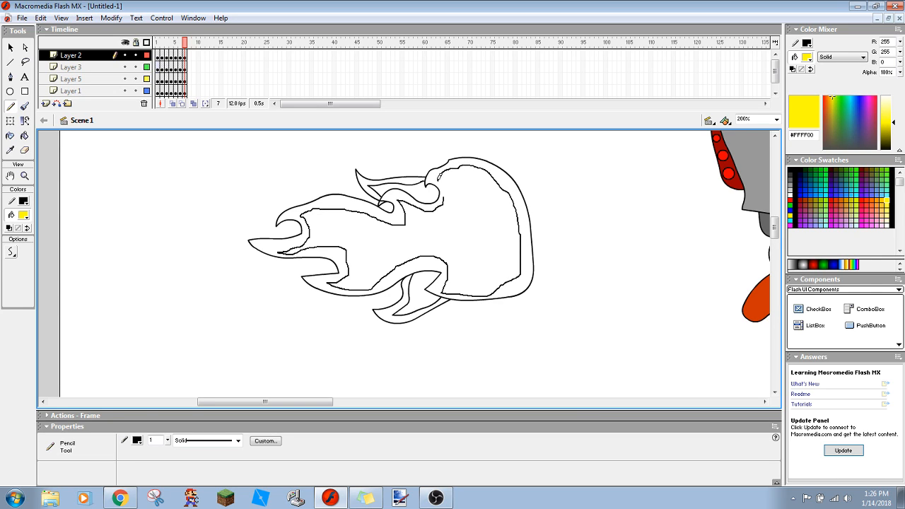
pyautogui.moveTo(446, 192); pyautogui.dragTo(445, 191)
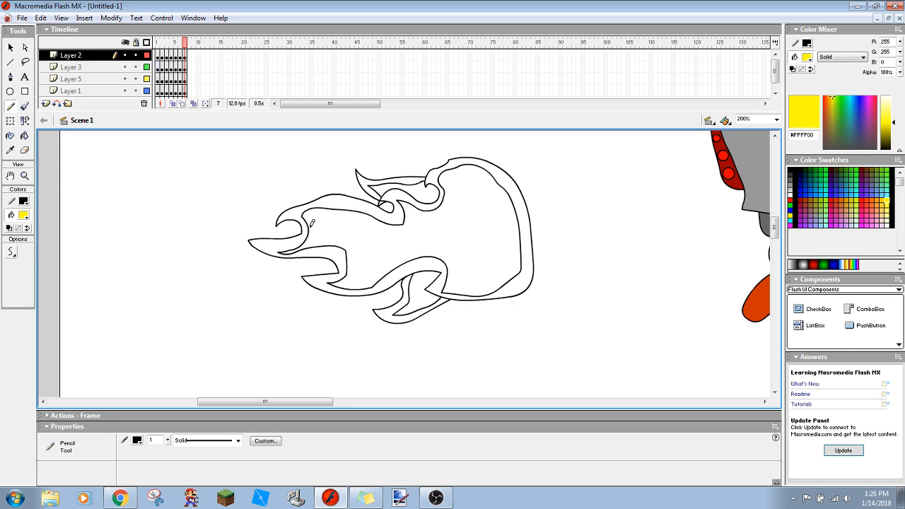
pyautogui.moveTo(344, 219)
pyautogui.mouseDown()
pyautogui.moveTo(407, 234)
pyautogui.moveTo(413, 213)
pyautogui.moveTo(451, 206)
pyautogui.mouseUp()
pyautogui.moveTo(454, 174)
pyautogui.mouseDown()
pyautogui.moveTo(501, 202)
pyautogui.moveTo(512, 241)
pyautogui.moveTo(506, 269)
pyautogui.moveTo(485, 278)
pyautogui.moveTo(467, 280)
pyautogui.moveTo(436, 251)
pyautogui.mouseUp()
pyautogui.hotkey('ctrl', 'z')
# - Draw a second, smaller closed contour inside the flame, following the shape of the first inner contour
pyautogui.moveTo(317, 237)
pyautogui.mouseDown()
pyautogui.moveTo(348, 240)
pyautogui.moveTo(357, 276)
pyautogui.moveTo(416, 238)
pyautogui.moveTo(445, 233)
pyautogui.moveTo(467, 271)
pyautogui.moveTo(456, 282)
pyautogui.moveTo(492, 277)
pyautogui.moveTo(502, 252)
pyautogui.mouseUp()
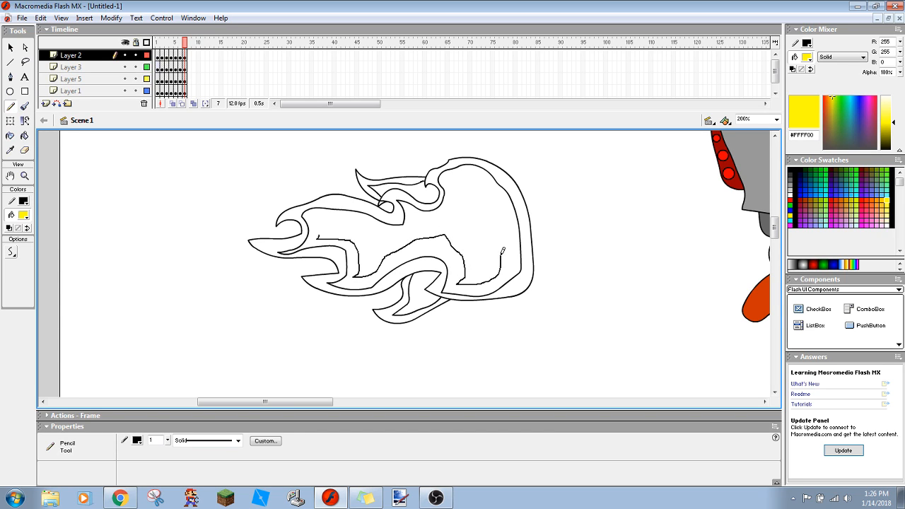
pyautogui.moveTo(494, 216); pyautogui.dragTo(469, 183)
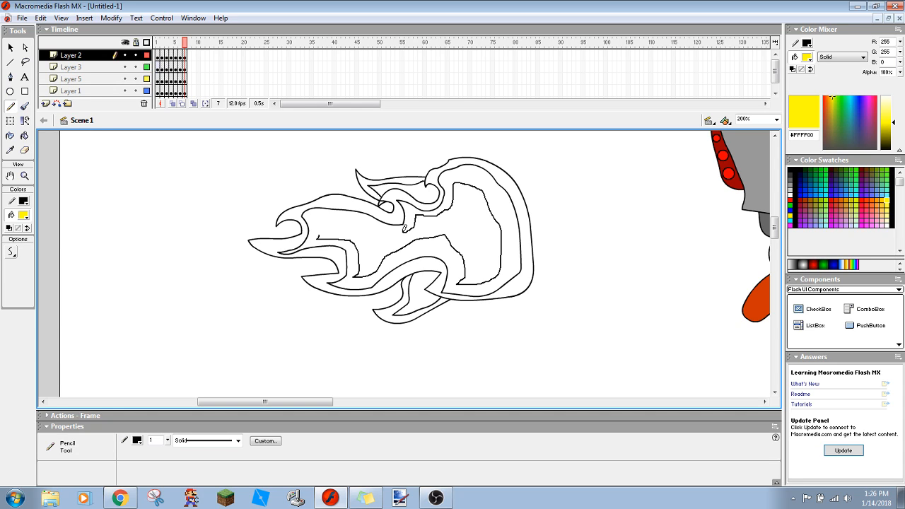
pyautogui.moveTo(375, 226)
pyautogui.mouseDown()
pyautogui.moveTo(337, 222)
pyautogui.moveTo(320, 230)
pyautogui.mouseUp()
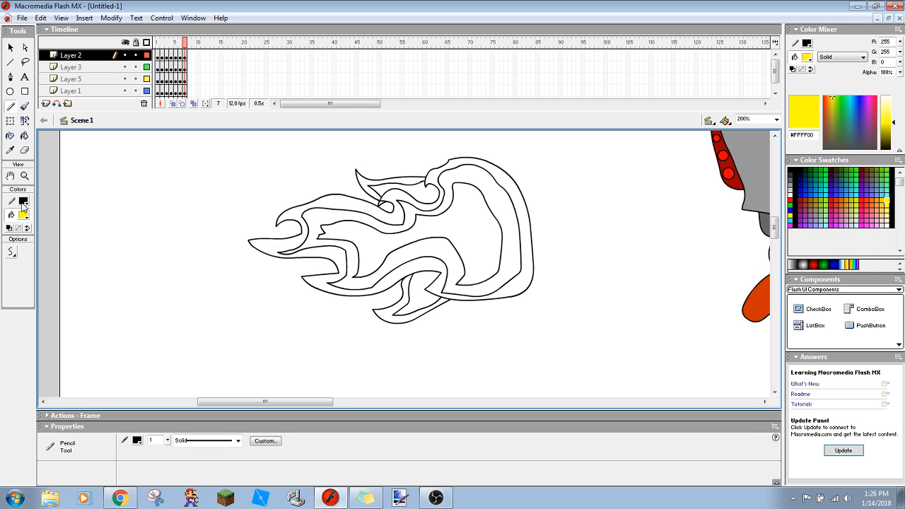
# - Fill the flame's middle band with yellow #FFFF00 and its outer band with red #FF0000 using the Paint Bucket
pyautogui.click(24, 135)
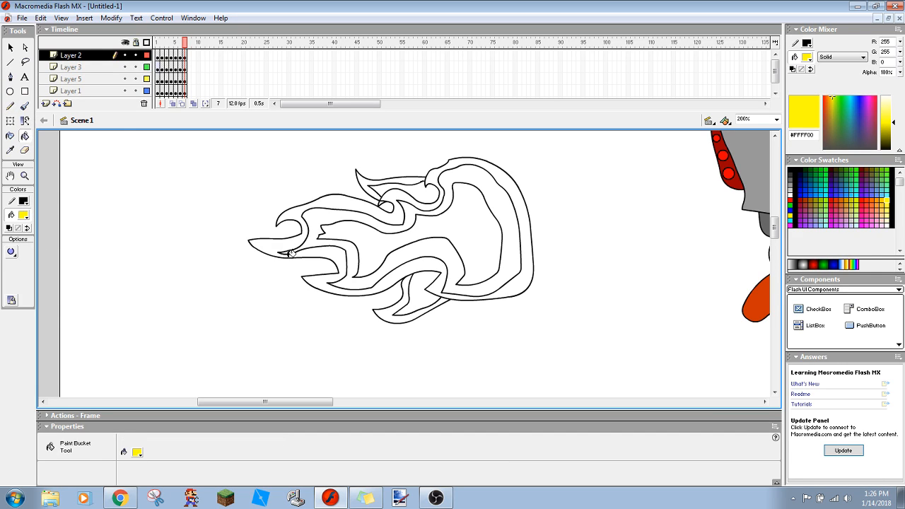
pyautogui.click(393, 256)
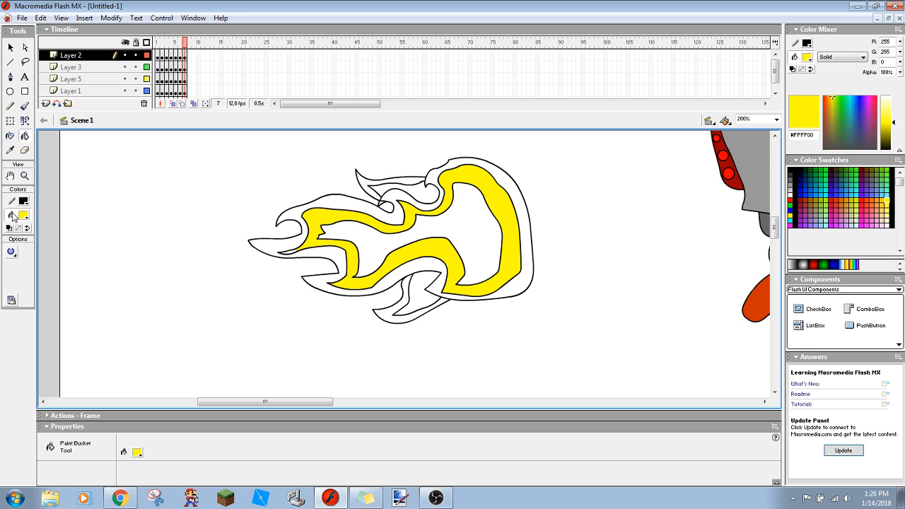
pyautogui.click(24, 215)
pyautogui.click(15, 275)
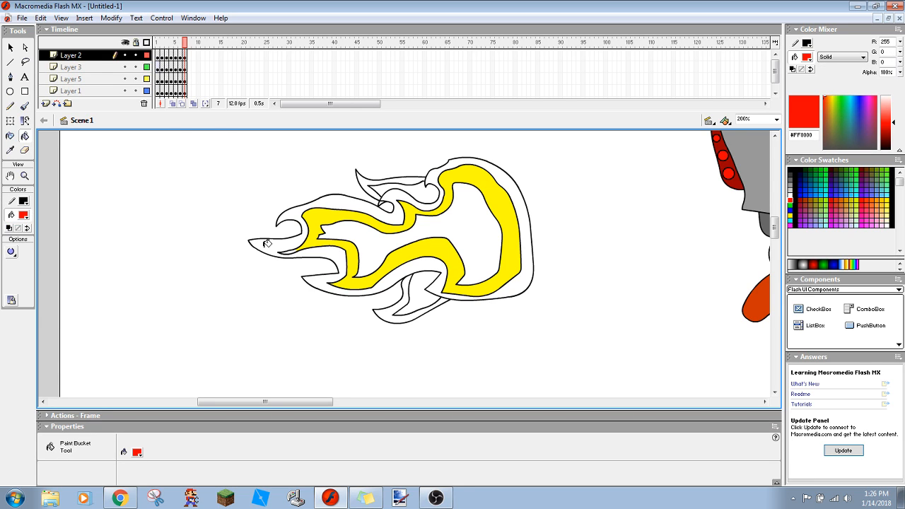
pyautogui.click(266, 244)
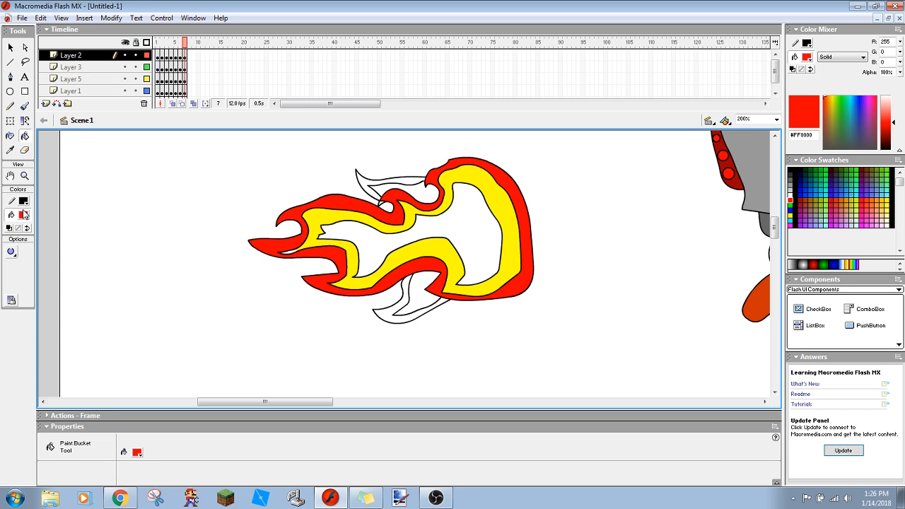
# - Fill the two small side tongues above and below the flame with orange #FF9900
pyautogui.click(24, 215)
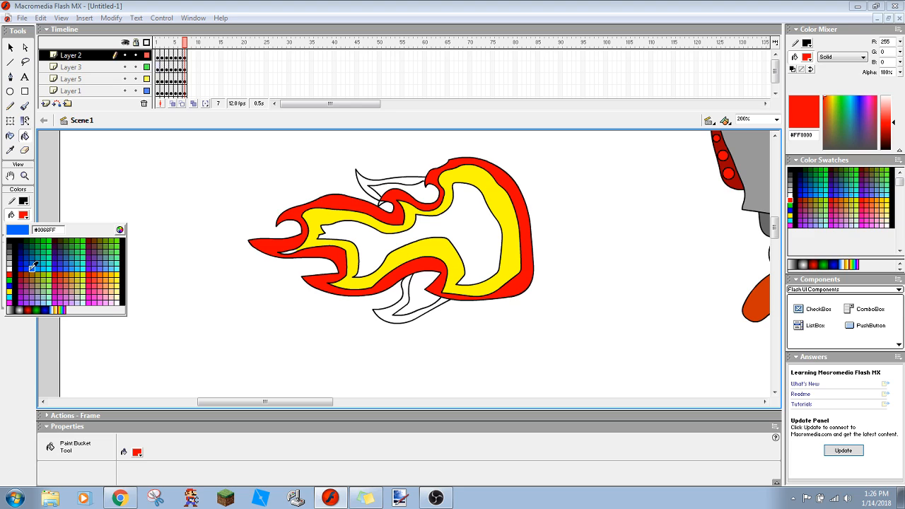
pyautogui.click(108, 275)
pyautogui.click(393, 311)
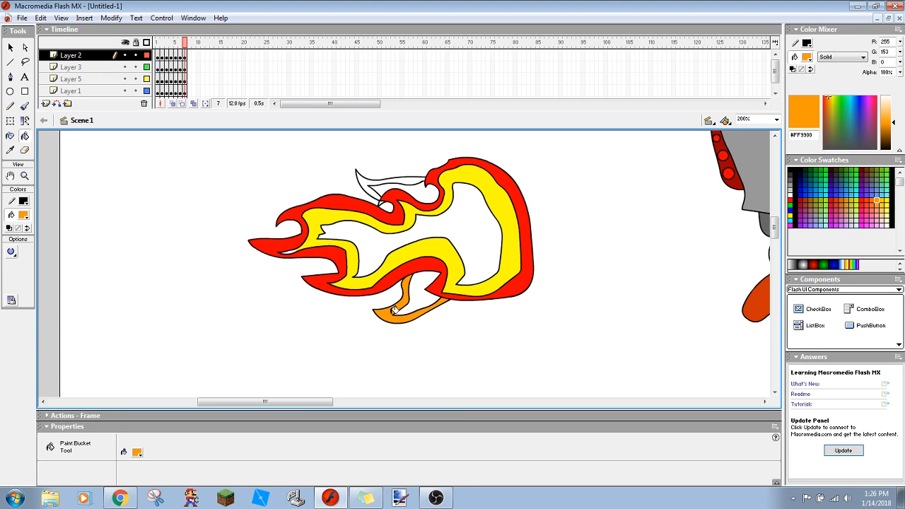
pyautogui.click(369, 183)
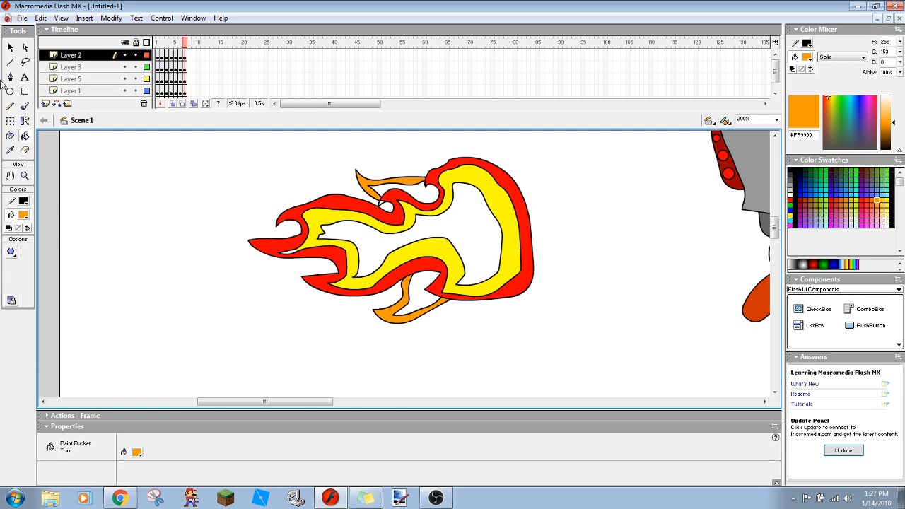
# - Select all the Layer 2 artwork on frame 7 and nudge it slightly right to X 167.9
pyautogui.hotkey('ctrl', 'a')
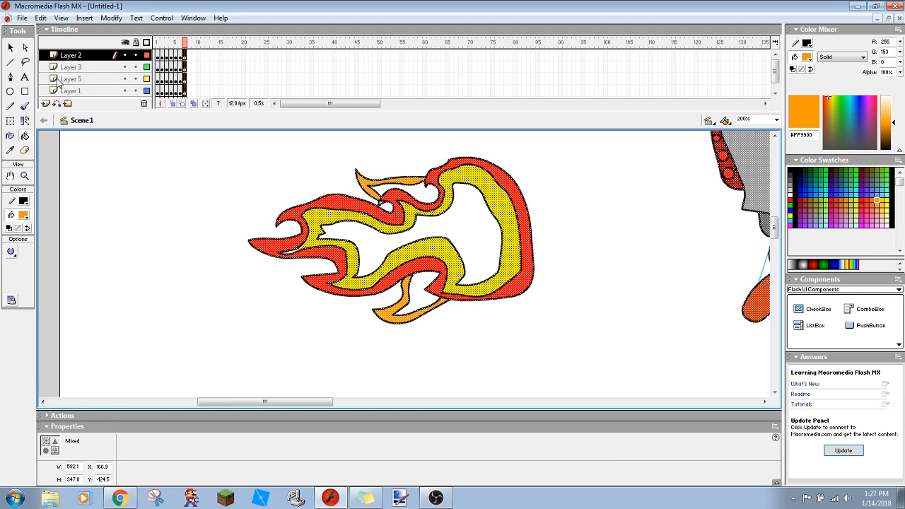
pyautogui.click(89, 55)
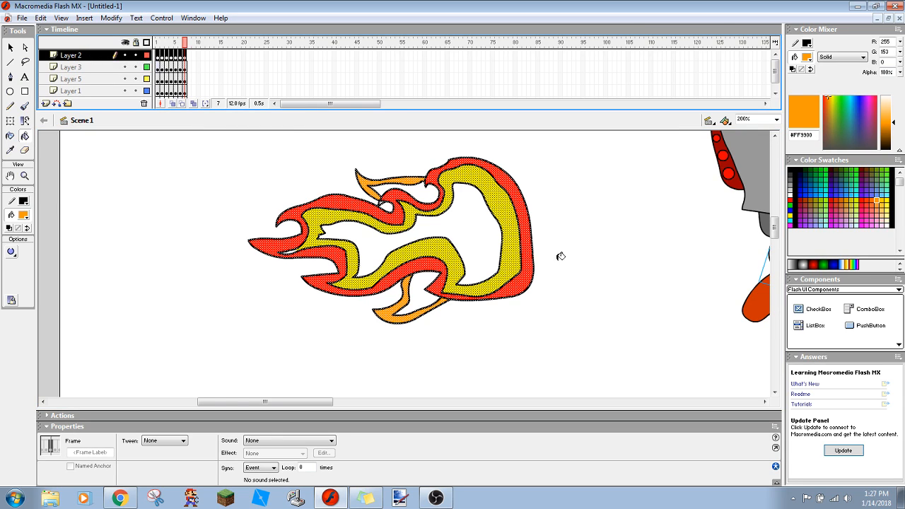
pyautogui.click(767, 119)
pyautogui.write('100')
pyautogui.press('Return')
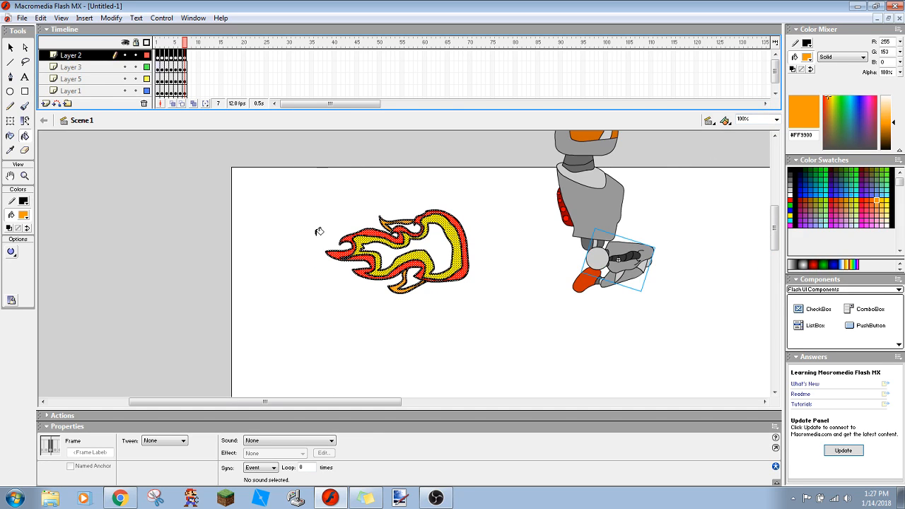
pyautogui.press('Right')
pyautogui.press('Right')
pyautogui.press('Left')
pyautogui.click(472, 214)
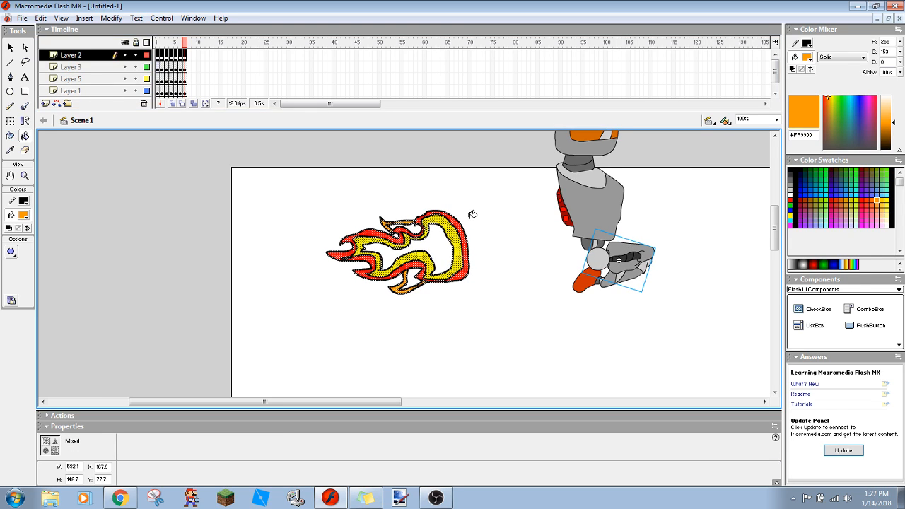
pyautogui.click(71, 91)
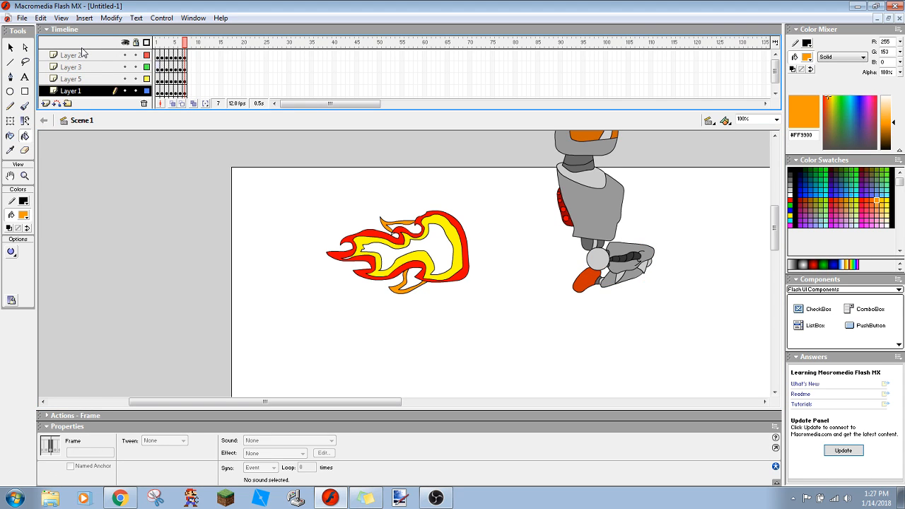
pyautogui.click(76, 55)
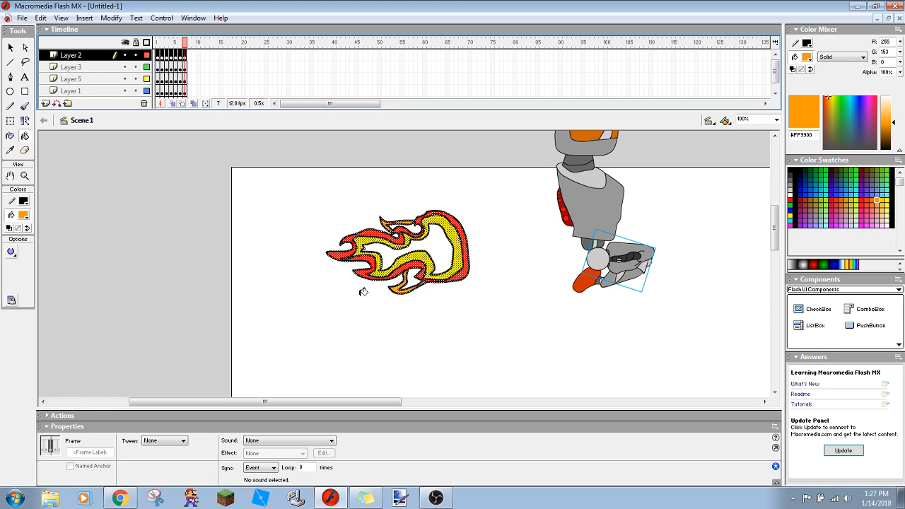
pyautogui.rightClick(619, 272)
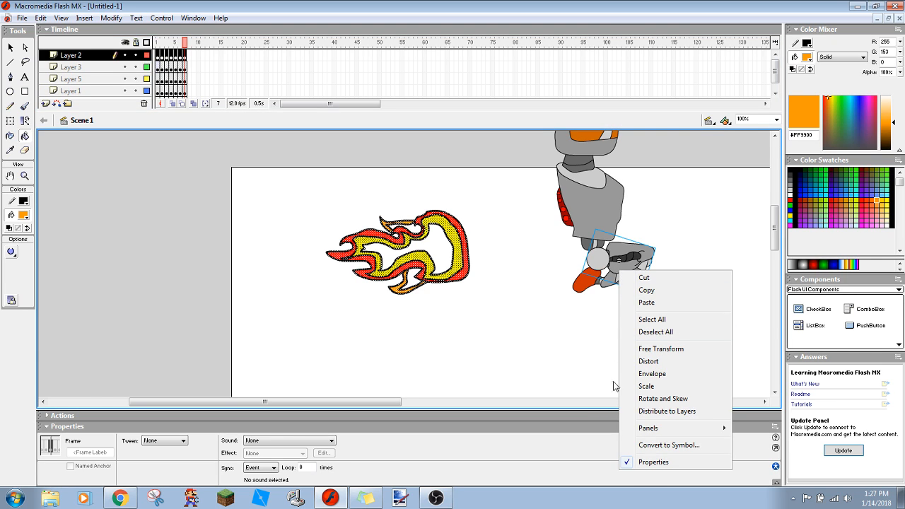
pyautogui.click(650, 463)
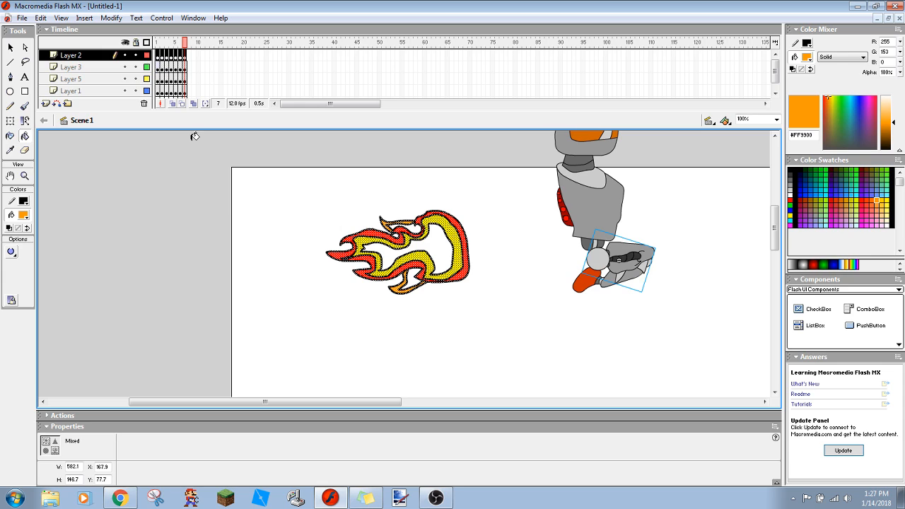
# - Select only the flame and move it right and up against the robot's back, to X 358.9, Y 10.7
pyautogui.click(10, 47)
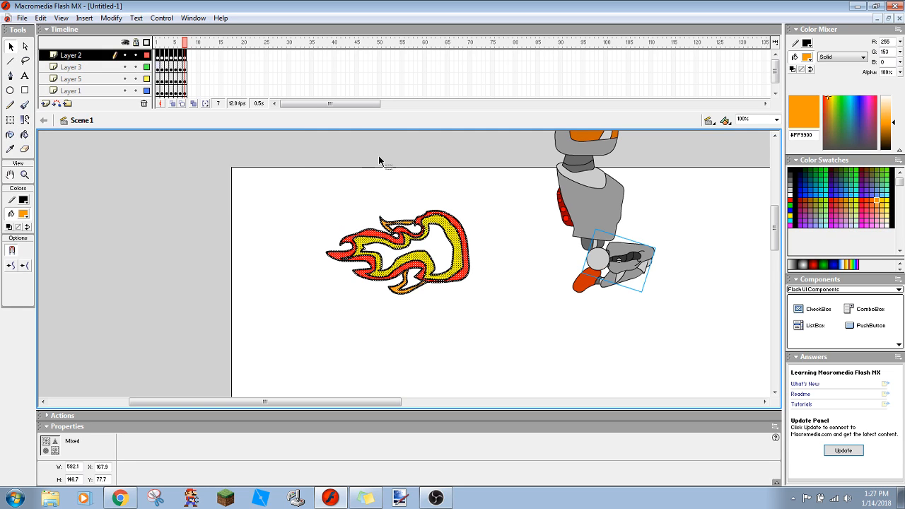
pyautogui.moveTo(303, 181); pyautogui.dragTo(478, 350)
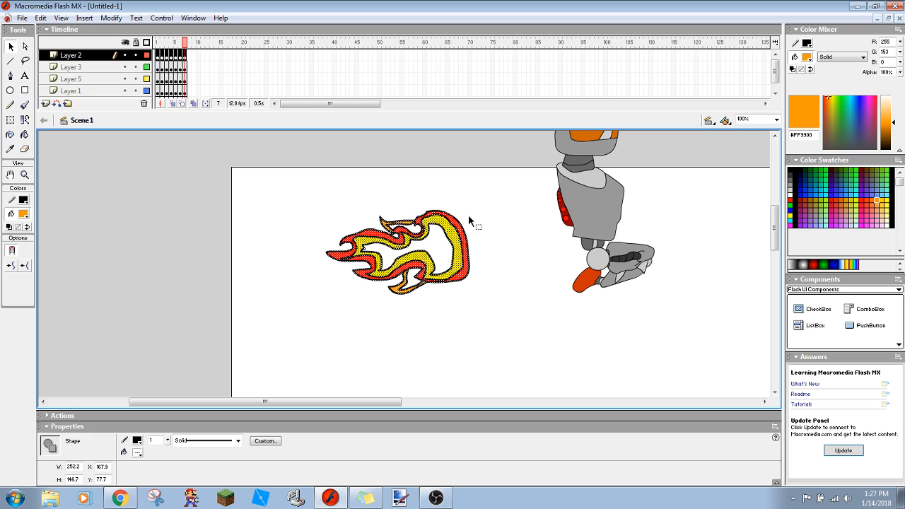
pyautogui.press('Right')
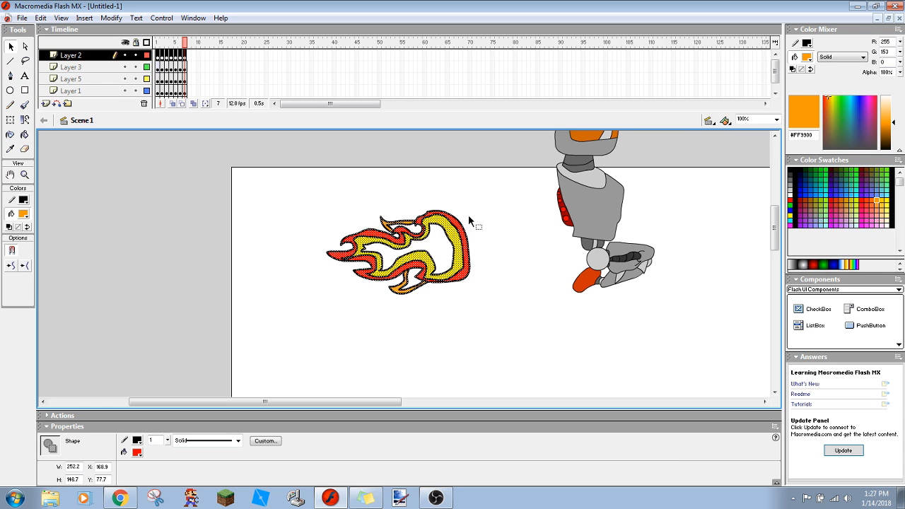
pyautogui.press('Right')
pyautogui.press('Right')
pyautogui.press('Right')
pyautogui.press('Right')
pyautogui.press('Right')
pyautogui.press('Right')
pyautogui.press('Right')
pyautogui.press('Right')
pyautogui.press('Right')
pyautogui.press('Right')
pyautogui.press('Right')
pyautogui.press('Right')
pyautogui.press('Right')
pyautogui.press('Right')
pyautogui.press('Right')
pyautogui.press('Right')
pyautogui.press('Right')
pyautogui.press('Right')
pyautogui.press('Right')
pyautogui.press('Right')
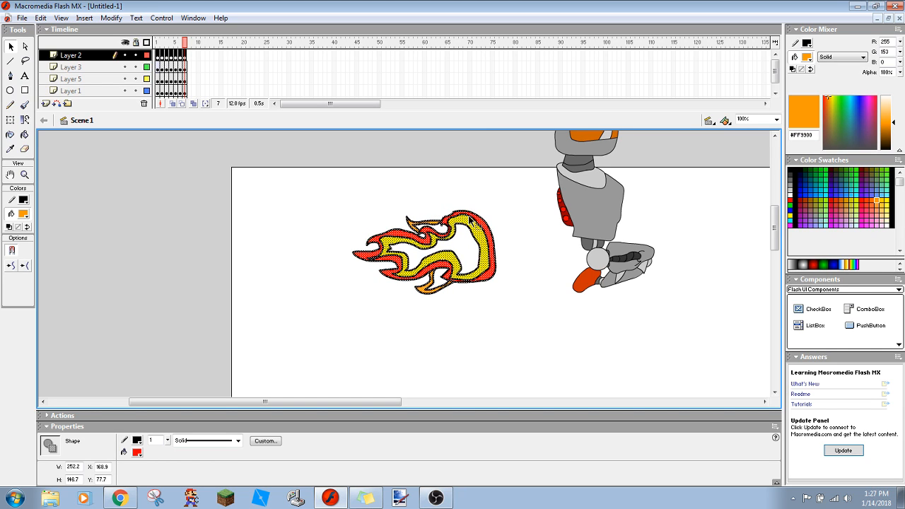
pyautogui.press('Right')
pyautogui.press('Right')
pyautogui.press('Right')
pyautogui.press('Right')
pyautogui.press('Right')
pyautogui.press('Right')
pyautogui.press('Right')
pyautogui.press('Right')
pyautogui.press('Right')
pyautogui.press('Right')
pyautogui.press('Right')
pyautogui.press('Right')
pyautogui.press('Right')
pyautogui.press('Right')
pyautogui.press('Right')
pyautogui.press('Right')
pyautogui.press('Right')
pyautogui.press('Right')
pyautogui.press('Right')
pyautogui.press('Right')
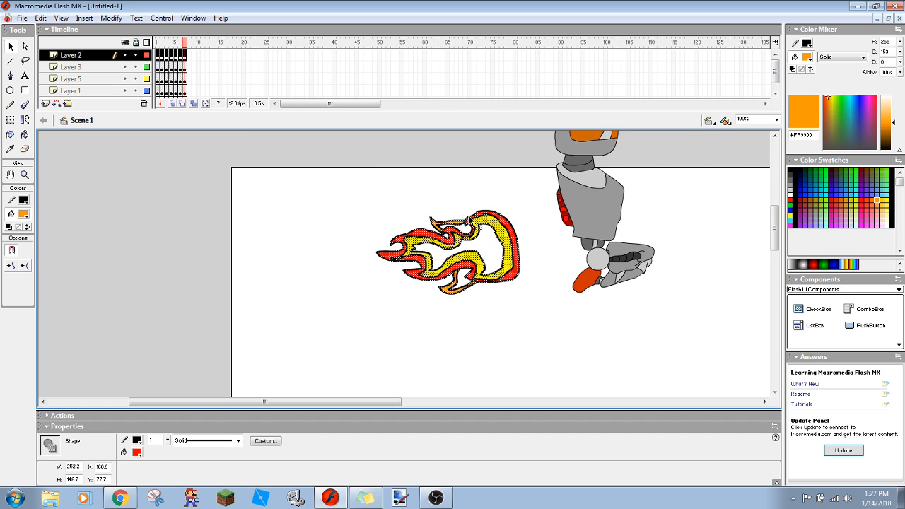
pyautogui.press('Right')
pyautogui.press('Right')
pyautogui.press('Right')
pyautogui.press('Right')
pyautogui.press('Right')
pyautogui.press('Right')
pyautogui.press('Right')
pyautogui.press('Right')
pyautogui.press('Right')
pyautogui.press('Right')
pyautogui.press('Right')
pyautogui.press('Right')
pyautogui.press('Right')
pyautogui.press('Right')
pyautogui.press('Right')
pyautogui.press('Right')
pyautogui.press('Right')
pyautogui.press('Right')
pyautogui.press('Right')
pyautogui.press('Right')
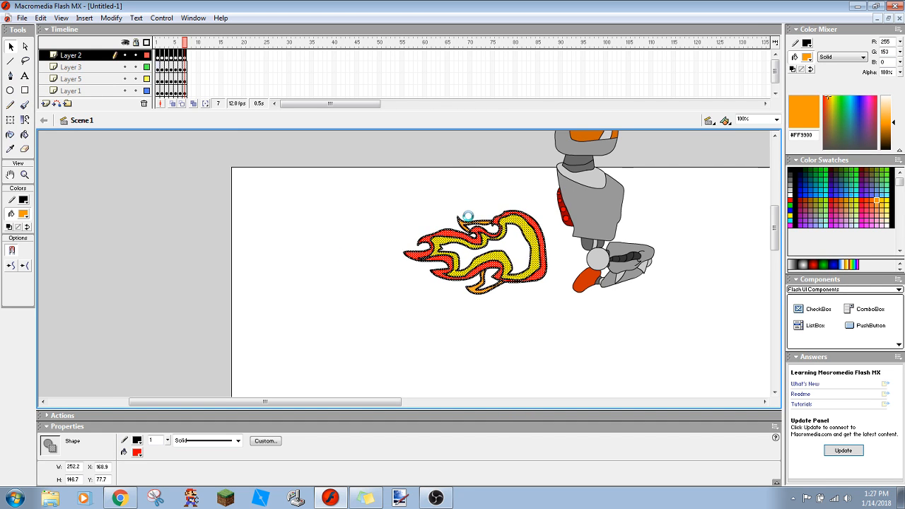
pyautogui.press('Right')
pyautogui.press('Right')
pyautogui.press('Right')
pyautogui.press('Right')
pyautogui.press('Right')
pyautogui.press('Right')
pyautogui.press('Right')
pyautogui.press('Right')
pyautogui.press('Right')
pyautogui.press('Right')
pyautogui.press('Right')
pyautogui.press('Right')
pyautogui.press('Right')
pyautogui.press('Right')
pyautogui.press('Right')
pyautogui.press('Right')
pyautogui.press('Right')
pyautogui.press('Right')
pyautogui.press('Right')
pyautogui.press('Right')
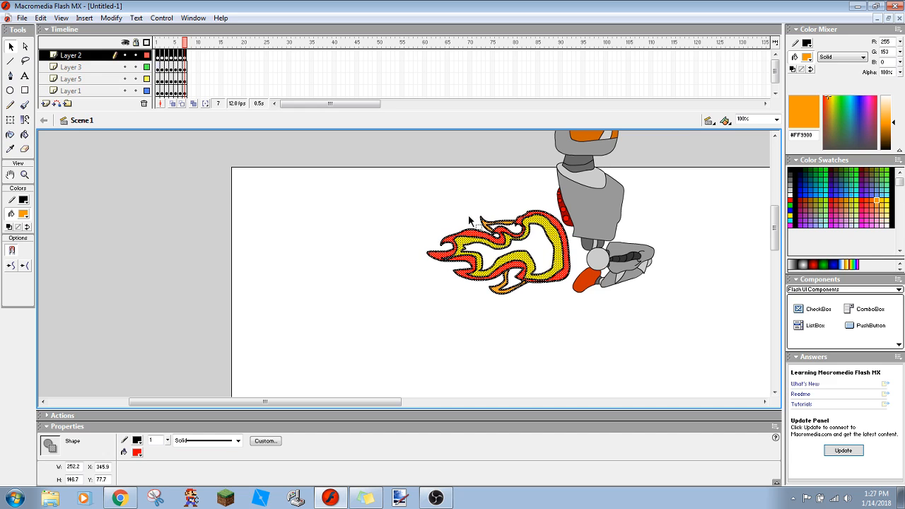
pyautogui.press('Right')
pyautogui.press('Right')
pyautogui.press('Right')
pyautogui.press('Right')
pyautogui.press('Right')
pyautogui.press('Right')
pyautogui.press('Right')
pyautogui.press('Right')
pyautogui.press('Up')
pyautogui.press('Up')
pyautogui.press('Up')
pyautogui.press('Up')
pyautogui.press('Up')
pyautogui.press('Up')
pyautogui.press('Up')
pyautogui.press('Up')
pyautogui.press('Up')
pyautogui.press('Up')
pyautogui.press('Up')
pyautogui.press('Up')
pyautogui.press('Up')
pyautogui.press('Up')
pyautogui.press('Up')
pyautogui.press('Up')
pyautogui.press('Up')
pyautogui.press('Up')
pyautogui.press('Up')
pyautogui.press('Up')
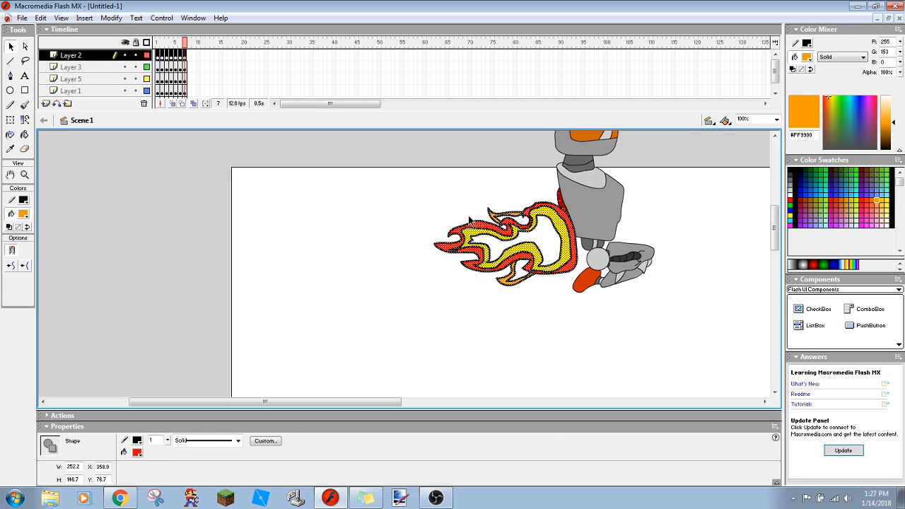
pyautogui.press('Up')
pyautogui.press('Up')
pyautogui.press('Up')
pyautogui.press('Up')
pyautogui.press('Up')
pyautogui.press('Up')
pyautogui.press('Up')
pyautogui.press('Up')
pyautogui.press('Up')
pyautogui.press('Up')
pyautogui.press('Up')
pyautogui.press('Up')
pyautogui.press('Up')
pyautogui.press('Up')
pyautogui.press('Up')
pyautogui.press('Up')
pyautogui.press('Up')
pyautogui.press('Up')
pyautogui.press('Up')
pyautogui.press('Up')
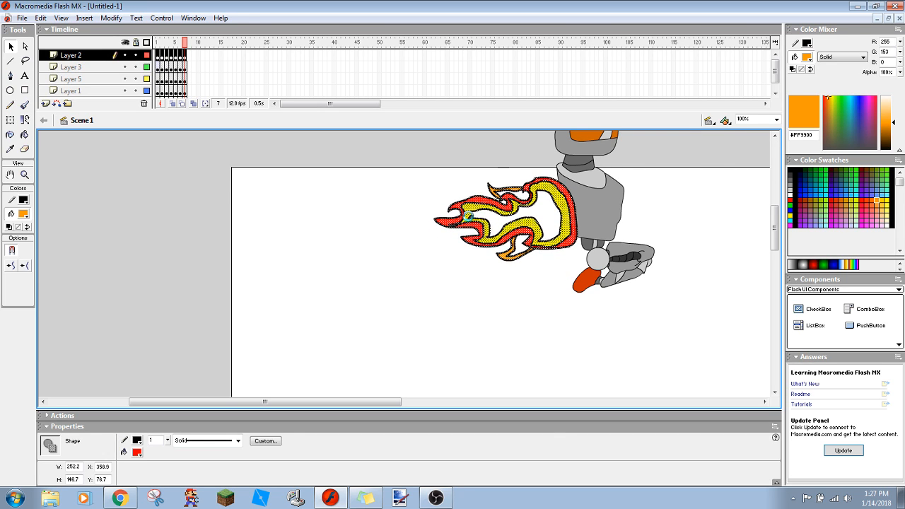
pyautogui.press('Up')
pyautogui.press('Up')
pyautogui.press('Up')
pyautogui.press('Up')
pyautogui.press('Up')
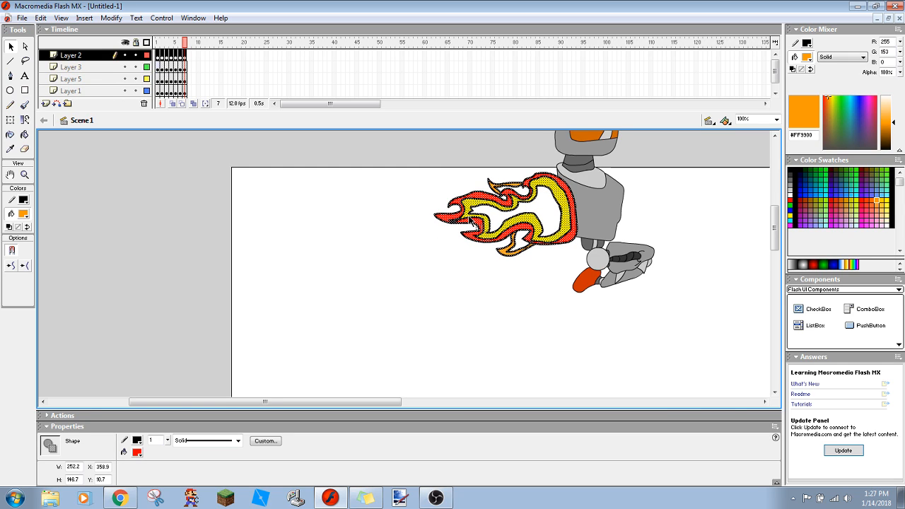
pyautogui.rightClick(325, 311)
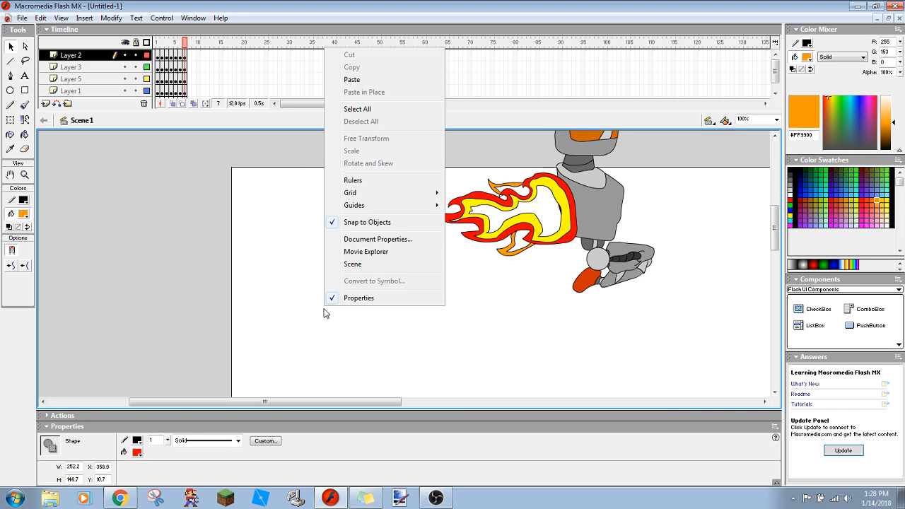
pyautogui.rightClick(90, 57)
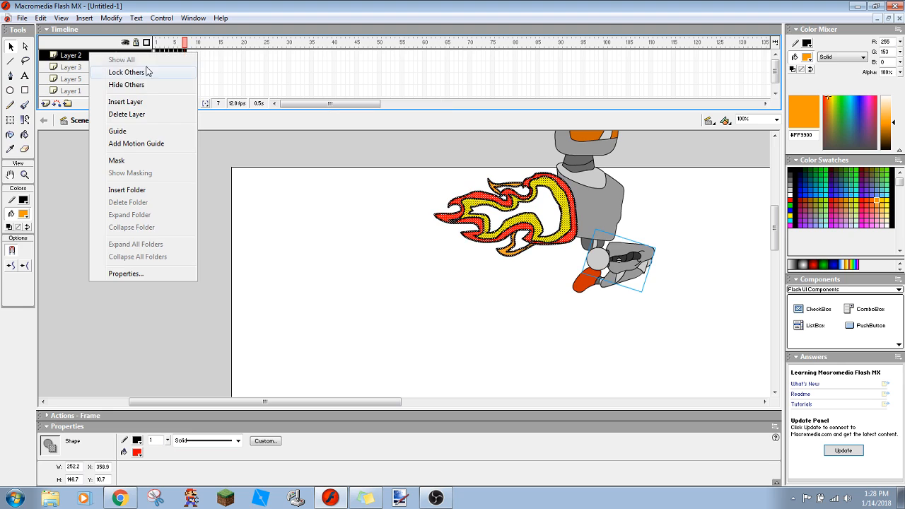
pyautogui.click(288, 150)
pyautogui.rightClick(287, 150)
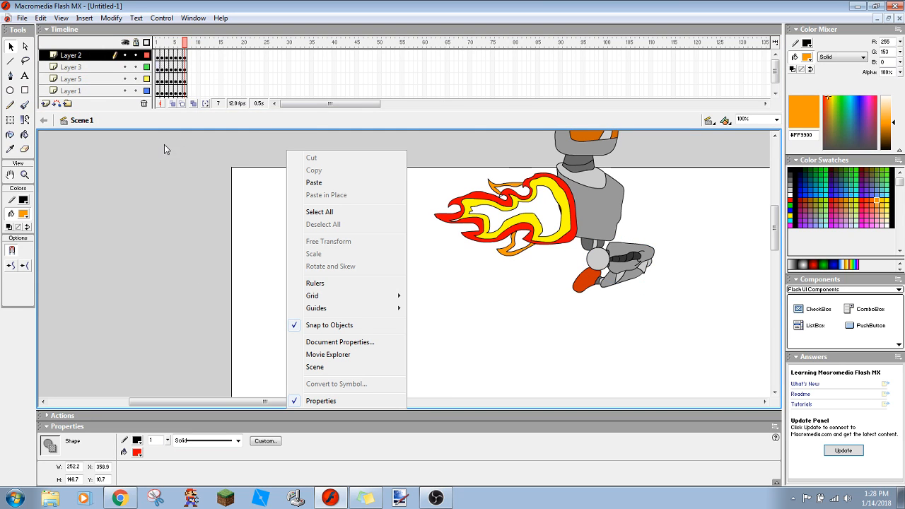
pyautogui.rightClick(161, 193)
pyautogui.click(161, 193)
pyautogui.press('Return')
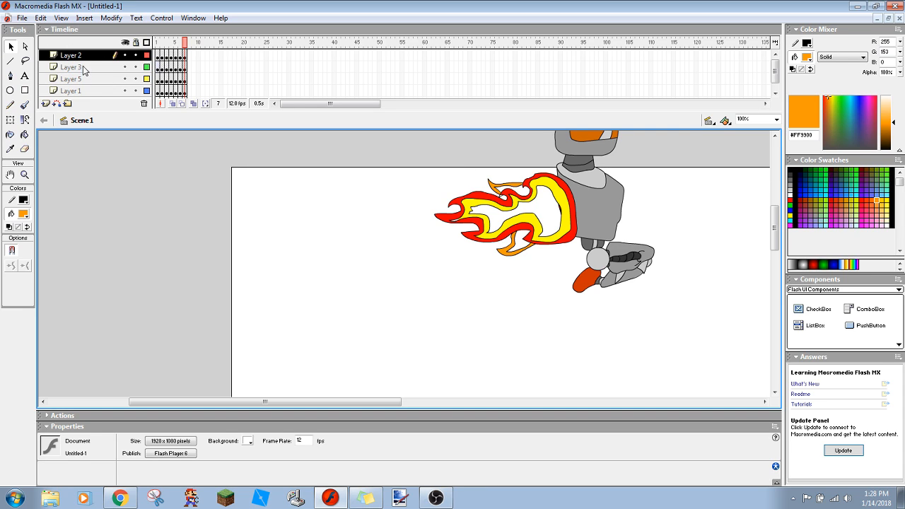
# - Review the robot's poses on the earlier frames of Layer 2 and return to frame 7
pyautogui.click(159, 57)
pyautogui.click(166, 57)
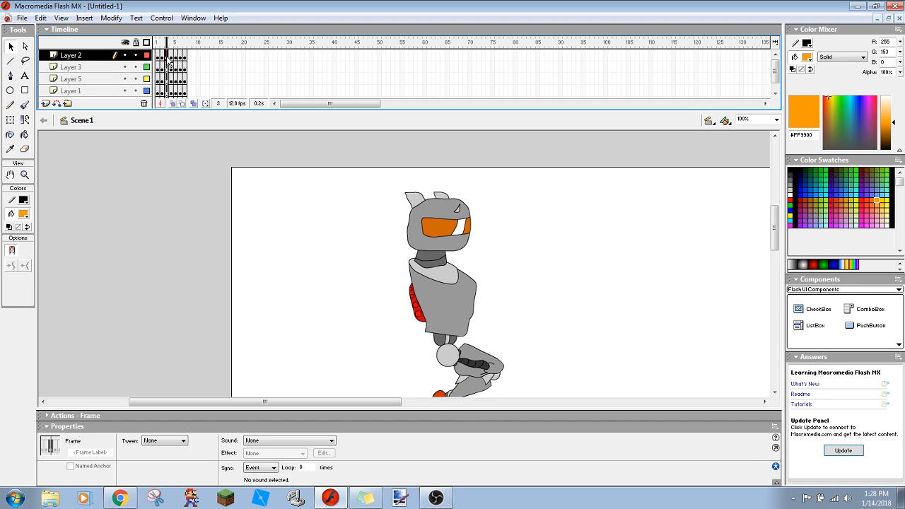
pyautogui.click(175, 55)
pyautogui.click(179, 56)
pyautogui.click(184, 55)
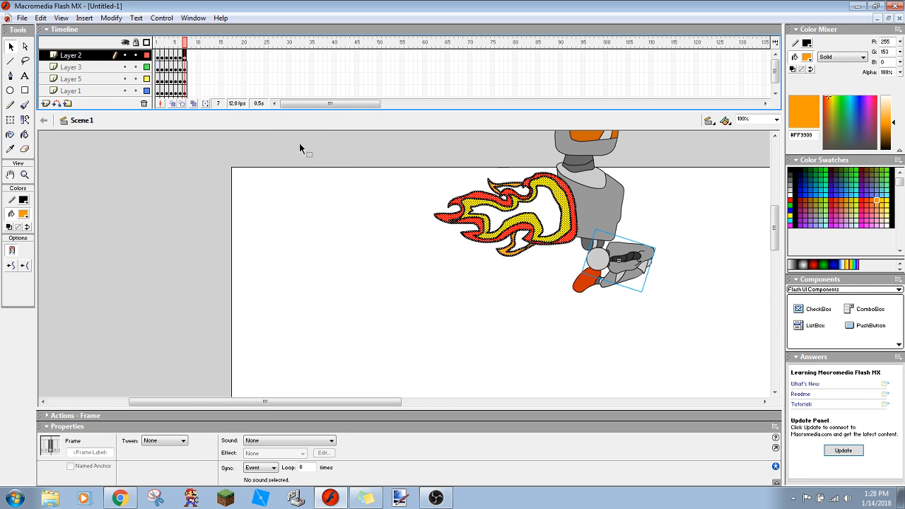
# - Undo the flame's move against the robot's back on frame 7
pyautogui.click(418, 172)
pyautogui.hotkey('ctrl', 'a')
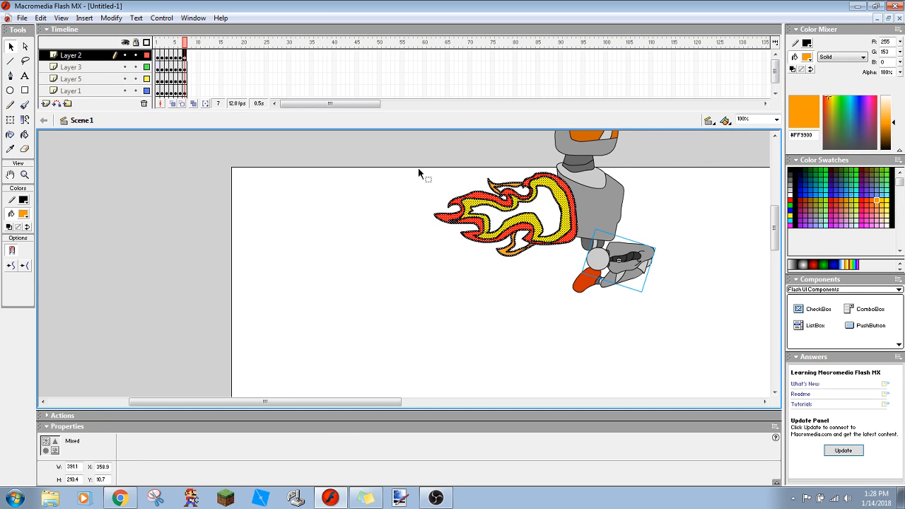
pyautogui.hotkey('ctrl', 'z')
pyautogui.hotkey('ctrl', 'z')
pyautogui.hotkey('ctrl', 'z')
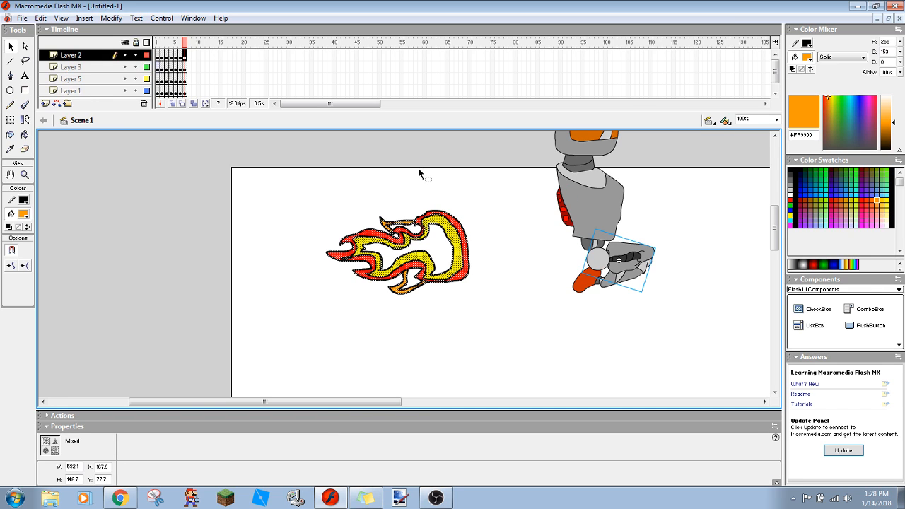
# - Cut the flame out of Layer 2 on frame 7 and paste it onto Layer 6
pyautogui.click(419, 177)
pyautogui.moveTo(299, 186); pyautogui.dragTo(558, 345)
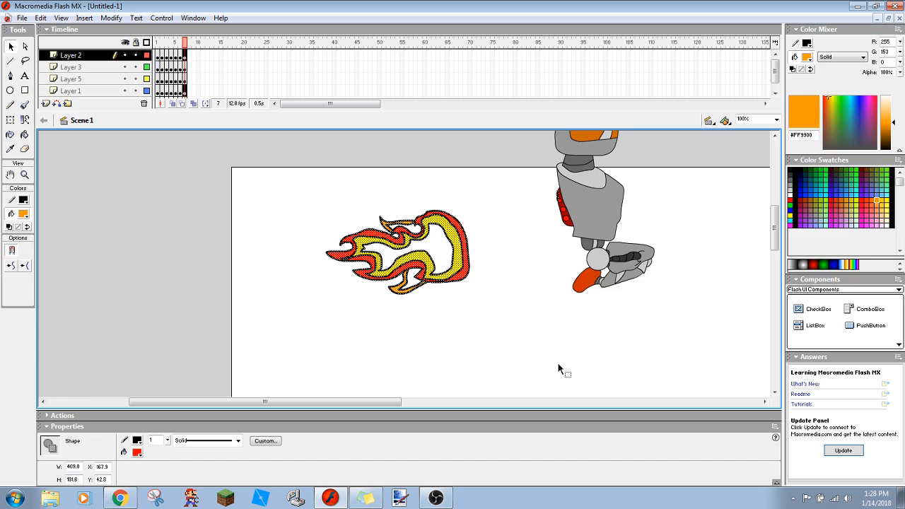
pyautogui.press('Delete')
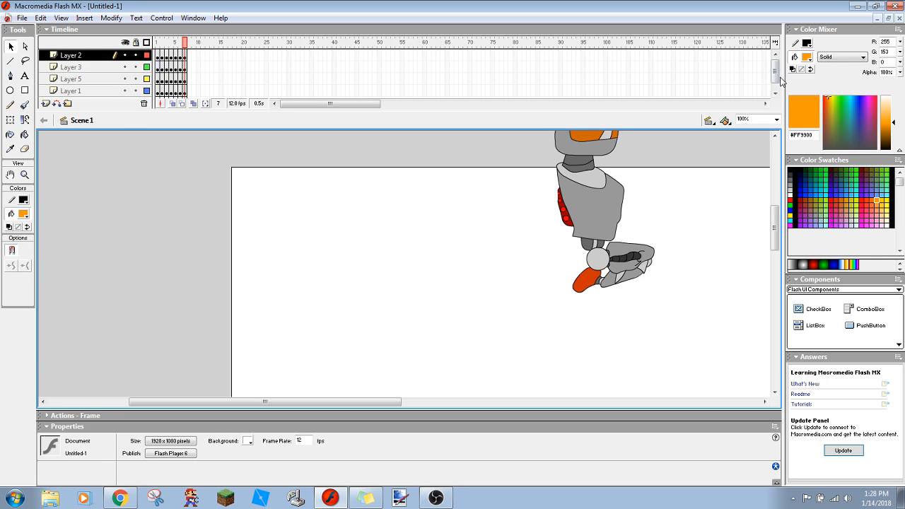
pyautogui.scroll(-1, 777, 81)
pyautogui.click(96, 92)
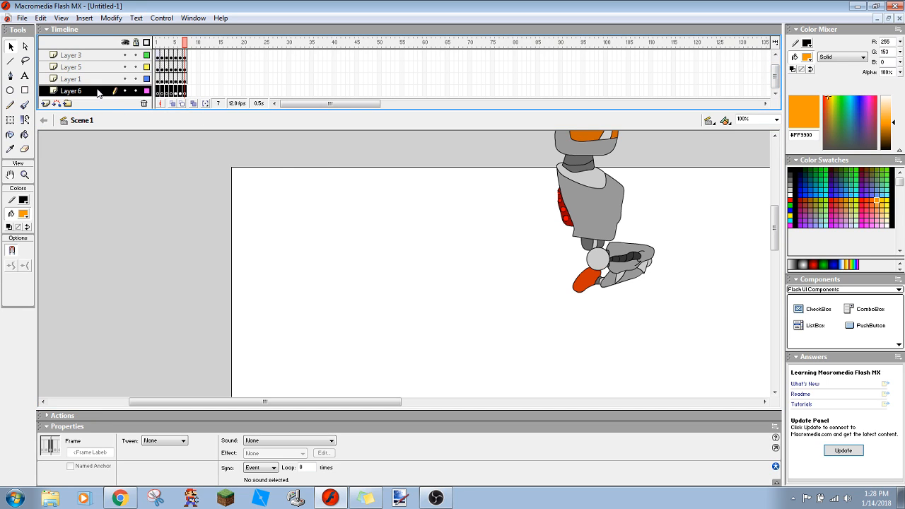
pyautogui.hotkey('ctrl', 'z')
# - Nudge the pasted flame right and up until it sits behind the red pack on the robot's back
pyautogui.press('Right')
pyautogui.press('Right')
pyautogui.press('Right')
pyautogui.press('Right')
pyautogui.press('Right')
pyautogui.press('Right')
pyautogui.press('Right')
pyautogui.press('Right')
pyautogui.press('Right')
pyautogui.press('Right')
pyautogui.press('Right')
pyautogui.press('Right')
pyautogui.press('Right')
pyautogui.press('Right')
pyautogui.press('Right')
pyautogui.press('Right')
pyautogui.press('Right')
pyautogui.press('Right')
pyautogui.press('Right')
pyautogui.press('Right')
pyautogui.press('Right')
pyautogui.press('Right')
pyautogui.press('Right')
pyautogui.press('Right')
pyautogui.press('Right')
pyautogui.press('Right')
pyautogui.press('Right')
pyautogui.press('Right')
pyautogui.press('Right')
pyautogui.press('Right')
pyautogui.press('Right')
pyautogui.press('Right')
pyautogui.press('Right')
pyautogui.press('Right')
pyautogui.press('Right')
pyautogui.press('Right')
pyautogui.press('Right')
pyautogui.press('Right')
pyautogui.press('Right')
pyautogui.press('Right')
pyautogui.press('Right')
pyautogui.press('Right')
pyautogui.press('Right')
pyautogui.press('Right')
pyautogui.press('Right')
pyautogui.press('Right')
pyautogui.press('Right')
pyautogui.press('Right')
pyautogui.press('Right')
pyautogui.press('Right')
pyautogui.press('Right')
pyautogui.press('Right')
pyautogui.press('Right')
pyautogui.press('Right')
pyautogui.press('Right')
pyautogui.press('Right')
pyautogui.press('Right')
pyautogui.press('Right')
pyautogui.press('Right')
pyautogui.press('Right')
pyautogui.press('Right')
pyautogui.press('Right')
pyautogui.press('Right')
pyautogui.press('Right')
pyautogui.press('Right')
pyautogui.press('Right')
pyautogui.press('Right')
pyautogui.press('Right')
pyautogui.press('Right')
pyautogui.press('Right')
pyautogui.press('Right')
pyautogui.press('Right')
pyautogui.press('Right')
pyautogui.press('Right')
pyautogui.press('Right')
pyautogui.press('Right')
pyautogui.press('Right')
pyautogui.press('Right')
pyautogui.press('Right')
pyautogui.press('Right')
pyautogui.press('Right')
pyautogui.press('Right')
pyautogui.press('Right')
pyautogui.press('Right')
pyautogui.press('Right')
pyautogui.press('Right')
pyautogui.press('Right')
pyautogui.press('Right')
pyautogui.press('Right')
pyautogui.press('Right')
pyautogui.press('Right')
pyautogui.press('Right')
pyautogui.press('Right')
pyautogui.press('Right')
pyautogui.press('Right')
pyautogui.press('Right')
pyautogui.press('Right')
pyautogui.press('Right')
pyautogui.press('Right')
pyautogui.press('Right')
pyautogui.press('Right')
pyautogui.press('Right')
pyautogui.press('Right')
pyautogui.press('Right')
pyautogui.press('Right')
pyautogui.press('Right')
pyautogui.press('Right')
pyautogui.press('Right')
pyautogui.press('Right')
pyautogui.press('Right')
pyautogui.press('Right')
pyautogui.press('Right')
pyautogui.press('Right')
pyautogui.press('Right')
pyautogui.press('Right')
pyautogui.press('Right')
pyautogui.press('Up')
pyautogui.press('Up')
pyautogui.press('Up')
pyautogui.press('Up')
pyautogui.press('Up')
pyautogui.press('Up')
pyautogui.press('Up')
pyautogui.press('Up')
pyautogui.press('Up')
pyautogui.press('Up')
pyautogui.press('Up')
pyautogui.press('Up')
pyautogui.press('Up')
pyautogui.press('Up')
pyautogui.press('Up')
pyautogui.press('Up')
pyautogui.press('Up')
pyautogui.press('Up')
pyautogui.press('Up')
pyautogui.press('Up')
pyautogui.press('Up')
pyautogui.press('Up')
pyautogui.press('Up')
pyautogui.press('Up')
pyautogui.press('Up')
pyautogui.press('Up')
pyautogui.press('Up')
pyautogui.press('Up')
pyautogui.press('Up')
pyautogui.press('Up')
pyautogui.press('Up')
pyautogui.press('Up')
pyautogui.press('Up')
pyautogui.press('Up')
pyautogui.press('Up')
pyautogui.press('Up')
pyautogui.press('Up')
pyautogui.press('Up')
pyautogui.press('Up')
pyautogui.press('Up')
pyautogui.press('Right')
pyautogui.press('Right')
pyautogui.press('Right')
pyautogui.press('Right')
pyautogui.press('Right')
pyautogui.press('Right')
pyautogui.press('Right')
pyautogui.press('Right')
pyautogui.press('Right')
pyautogui.press('Right')
pyautogui.press('Right')
pyautogui.press('Right')
pyautogui.press('Right')
pyautogui.press('Right')
pyautogui.press('Right')
pyautogui.press('Right')
pyautogui.press('Right')
pyautogui.press('Right')
pyautogui.press('Right')
pyautogui.press('Right')
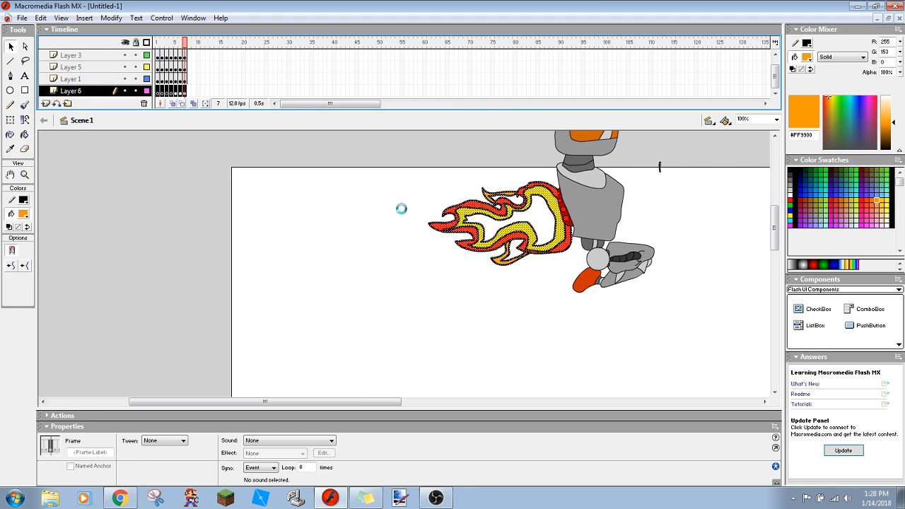
# - Deselect the flame and erase the small stray black line beside the robot's neck on Layer 6
pyautogui.click(356, 225)
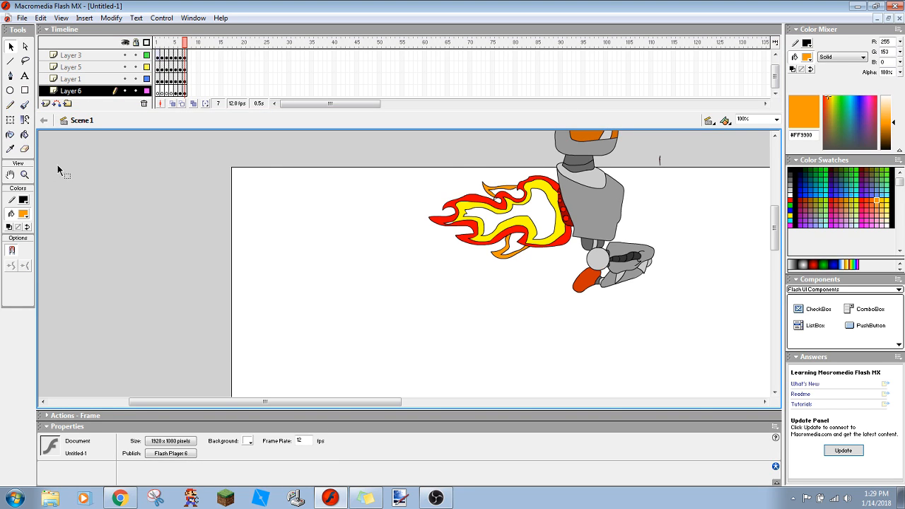
pyautogui.click(24, 149)
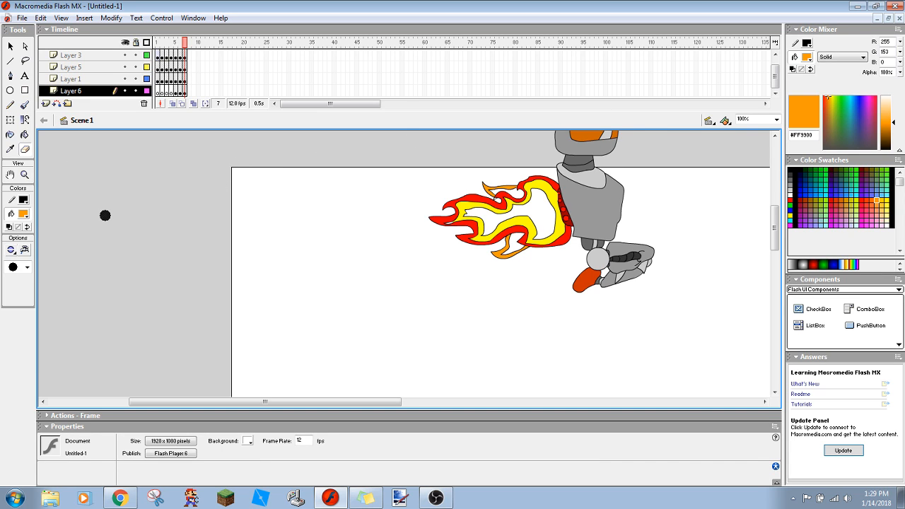
pyautogui.press('Return')
# - Insert keyframes at frame 8 on Layers 3, 5, 1, 6 and 2
pyautogui.rightClick(191, 55)
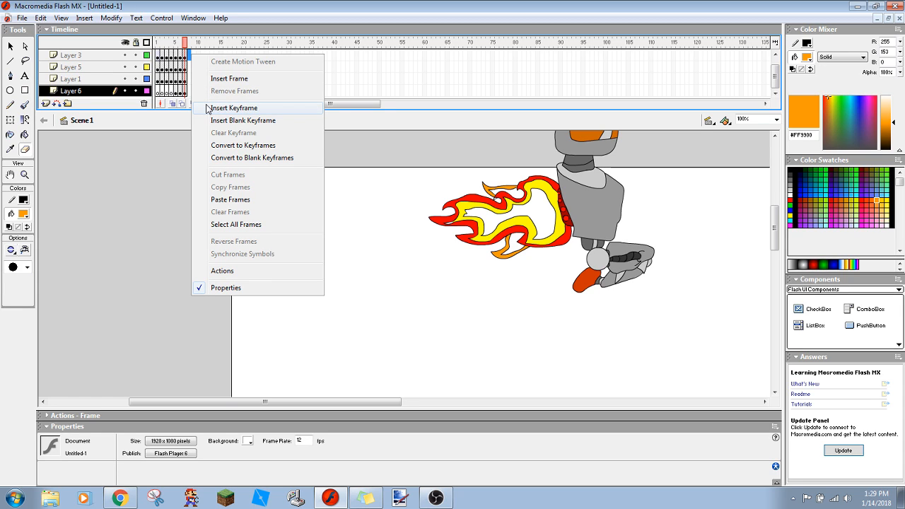
pyautogui.click(207, 109)
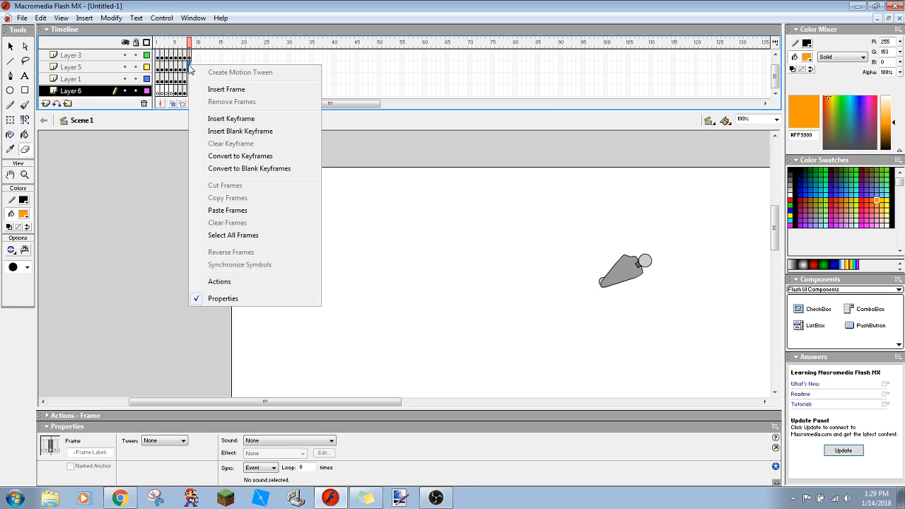
pyautogui.click(212, 118)
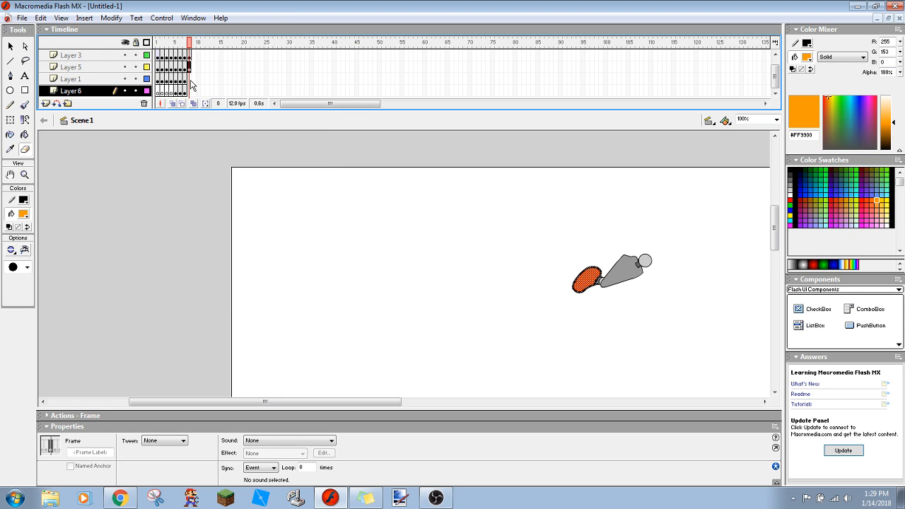
pyautogui.rightClick(191, 85)
pyautogui.click(191, 133)
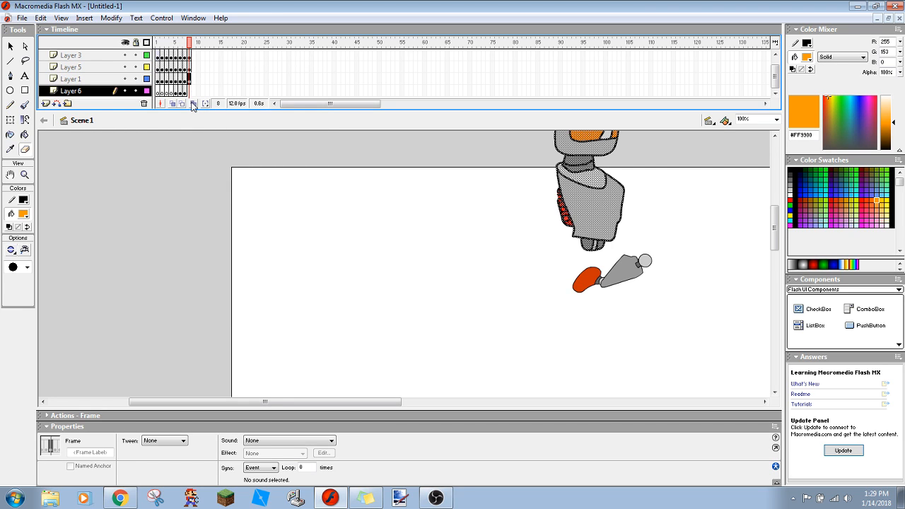
pyautogui.click(191, 95)
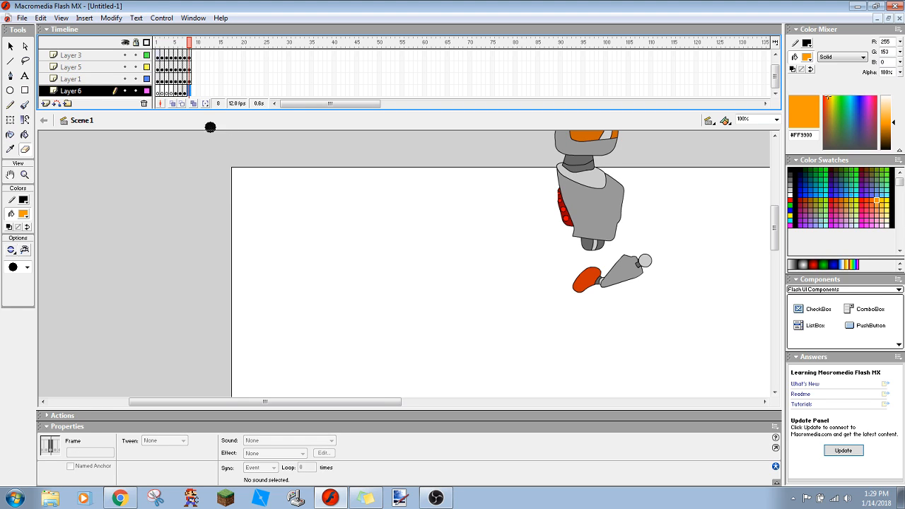
pyautogui.rightClick(191, 94)
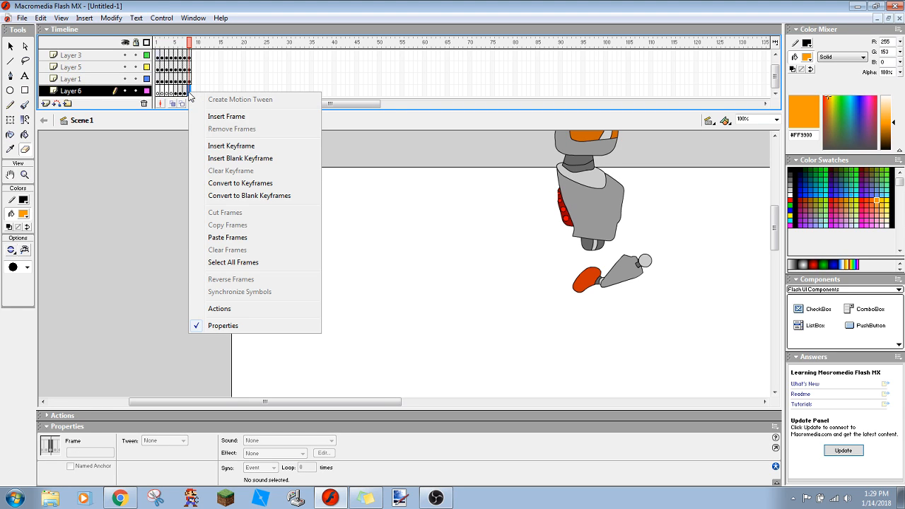
pyautogui.click(209, 141)
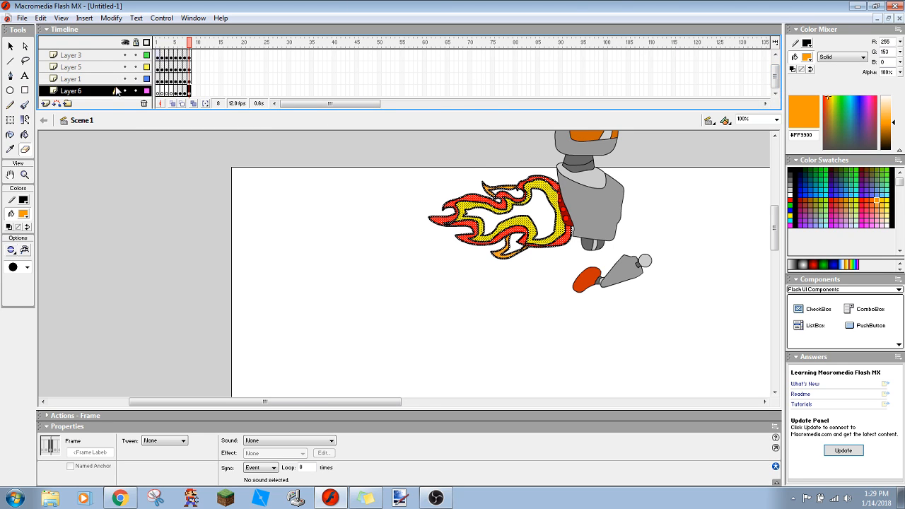
pyautogui.moveTo(775, 79); pyautogui.dragTo(776, 67)
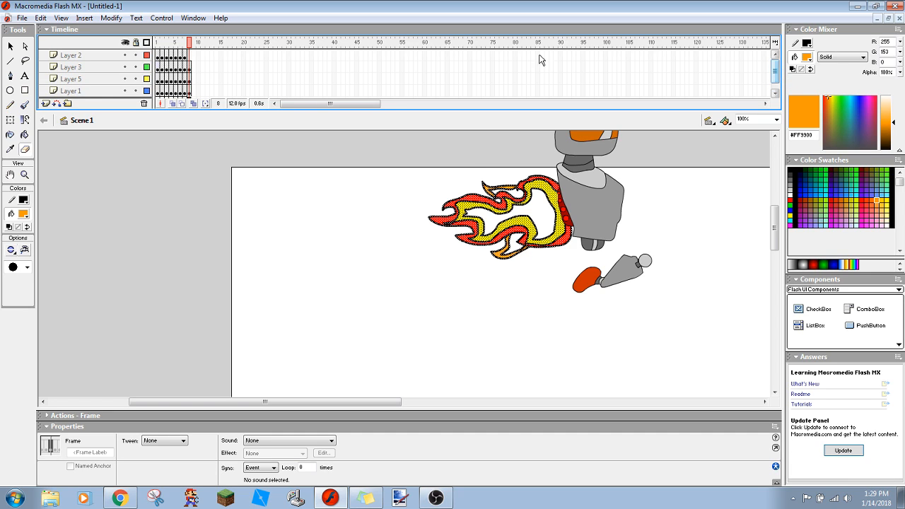
pyautogui.rightClick(191, 61)
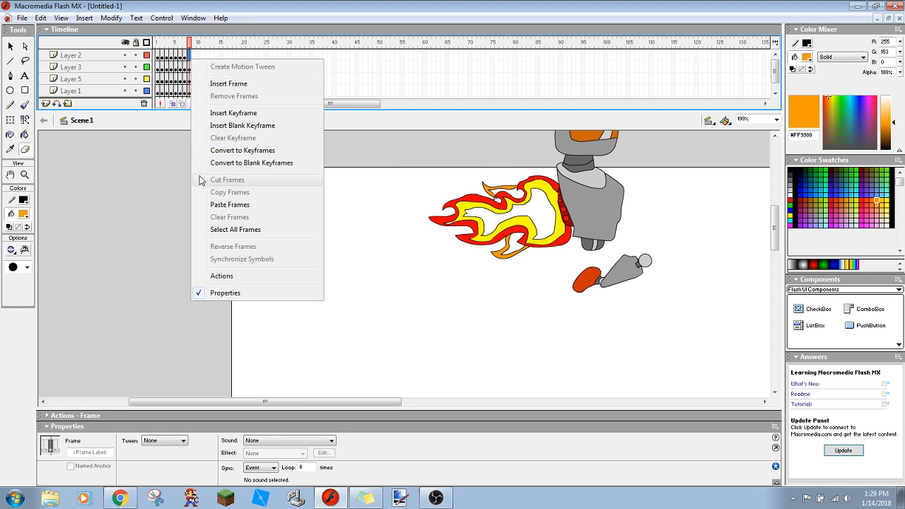
pyautogui.click(220, 113)
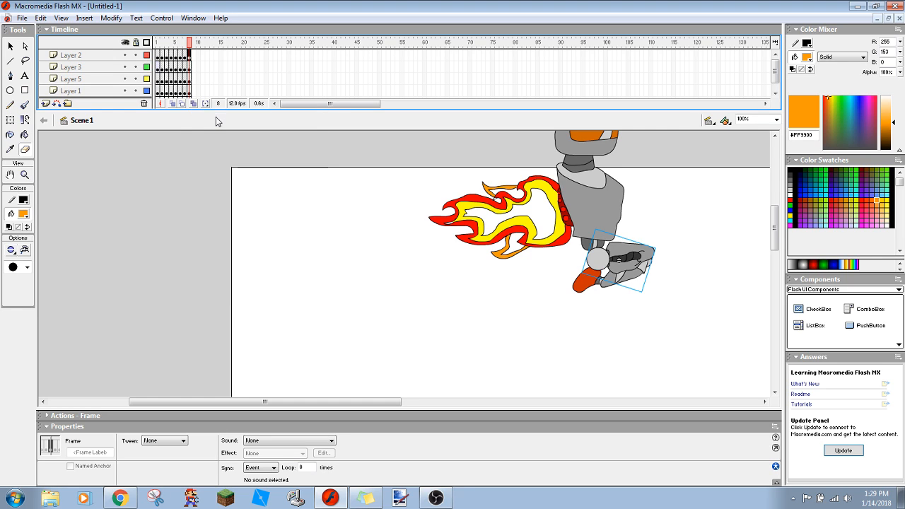
pyautogui.click(238, 236)
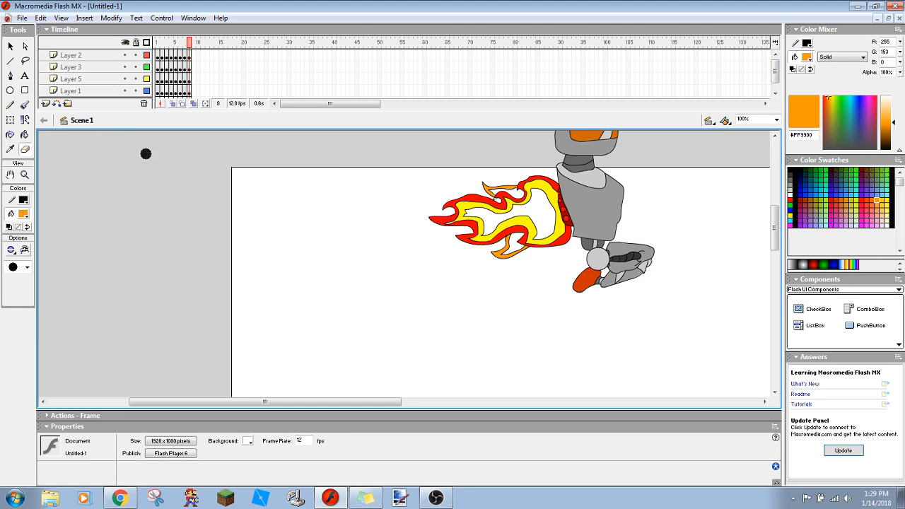
# - Select all the artwork on frame 8 and move the robot with its flame right and up to X 556.8, Y -224.2
pyautogui.hotkey('ctrl', 'a')
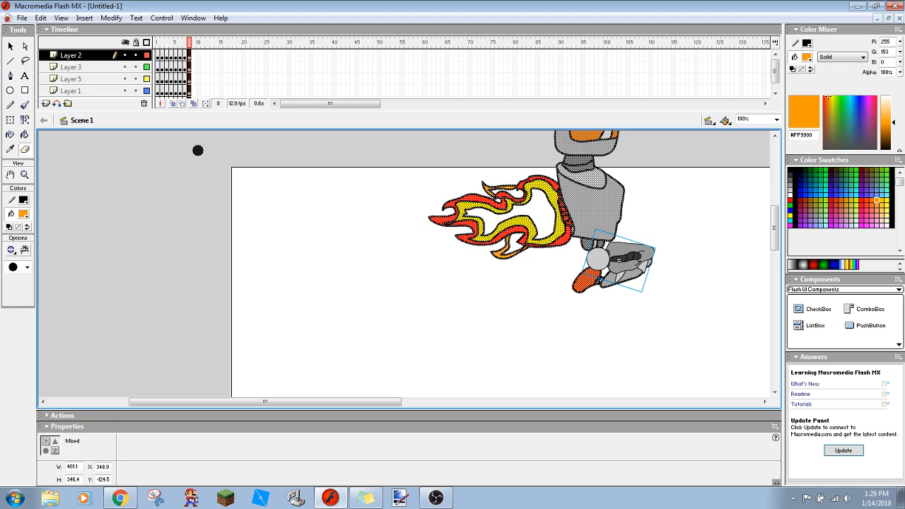
pyautogui.moveTo(582, 217); pyautogui.dragTo(639, 178)
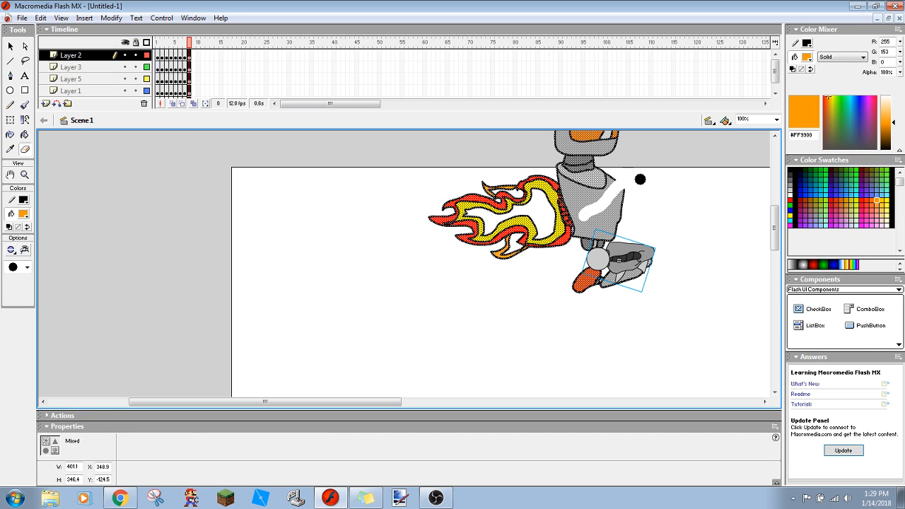
pyautogui.hotkey('ctrl', 'z')
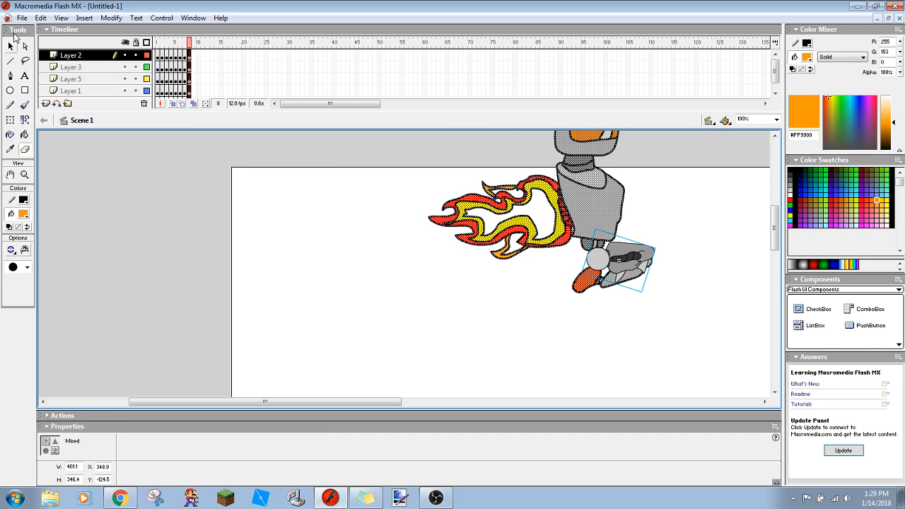
pyautogui.click(9, 47)
pyautogui.moveTo(591, 186); pyautogui.dragTo(718, 152)
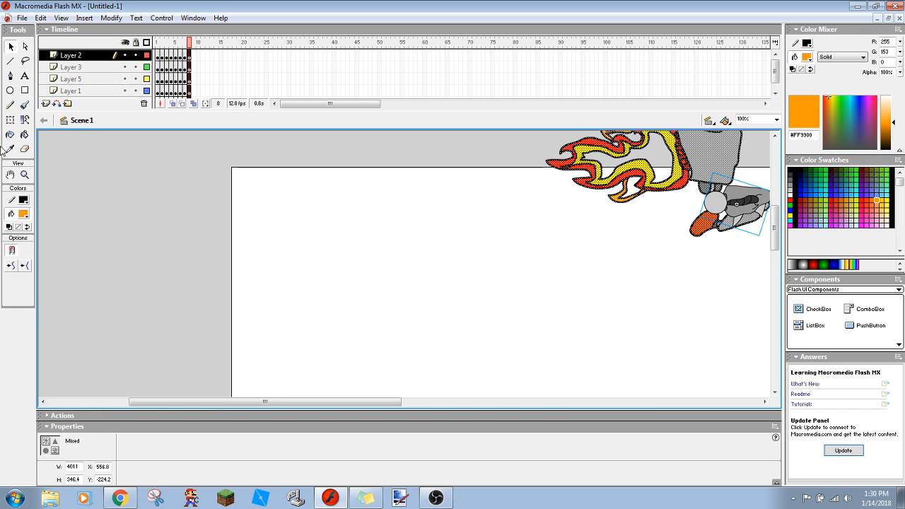
# - Fill the hollow centre of the flame on frame 8 with white #FFFFFF
pyautogui.click(157, 163)
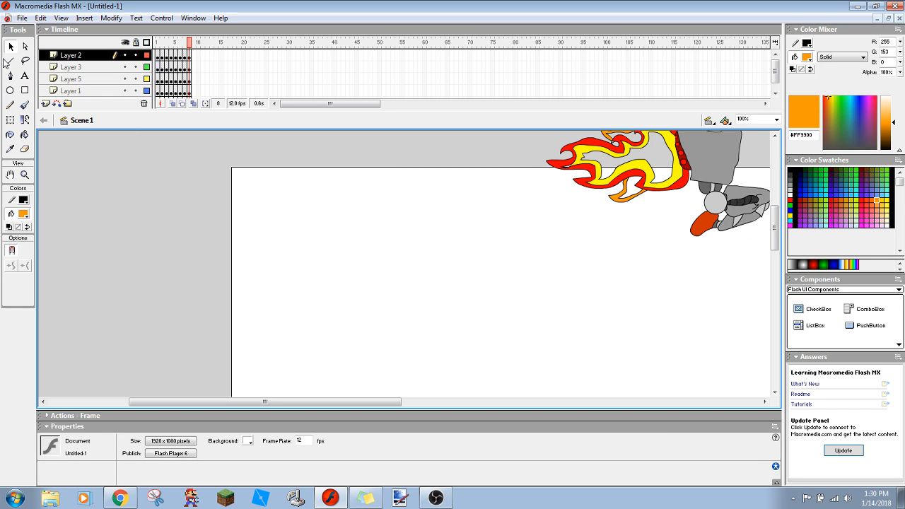
pyautogui.click(22, 215)
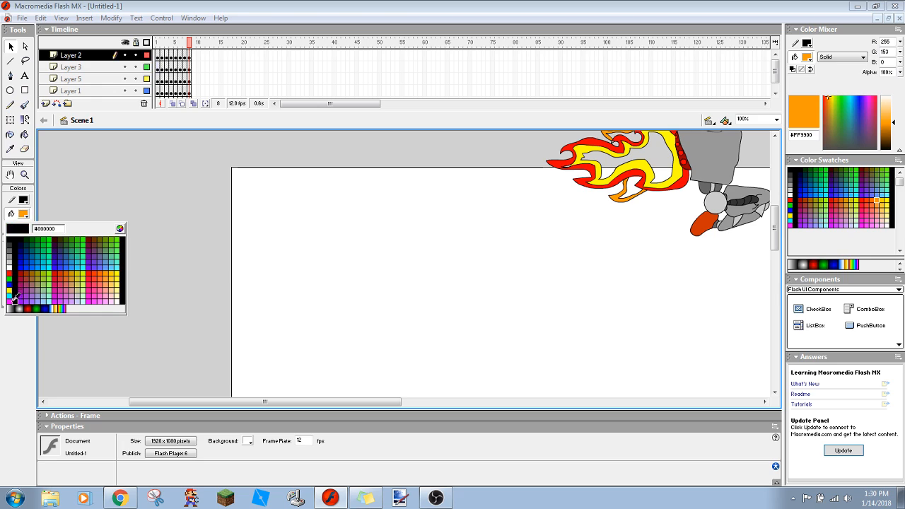
pyautogui.click(10, 267)
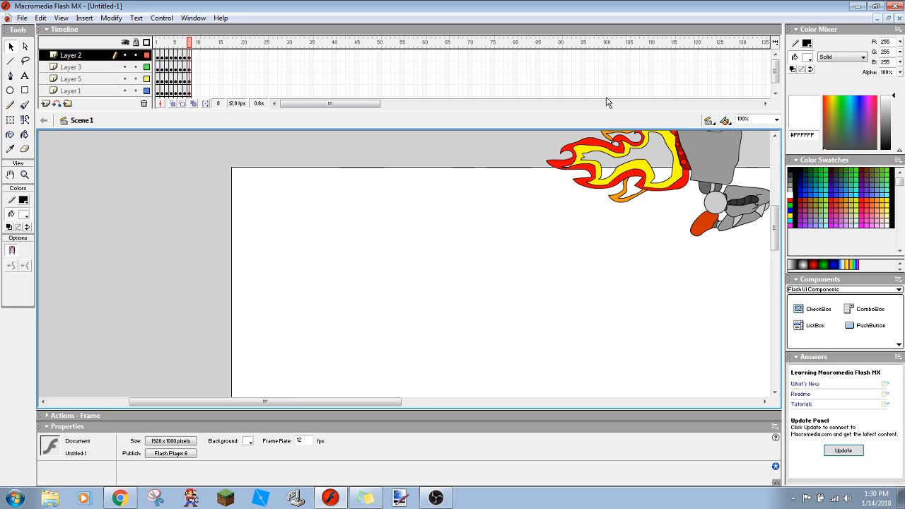
pyautogui.click(24, 135)
pyautogui.click(644, 145)
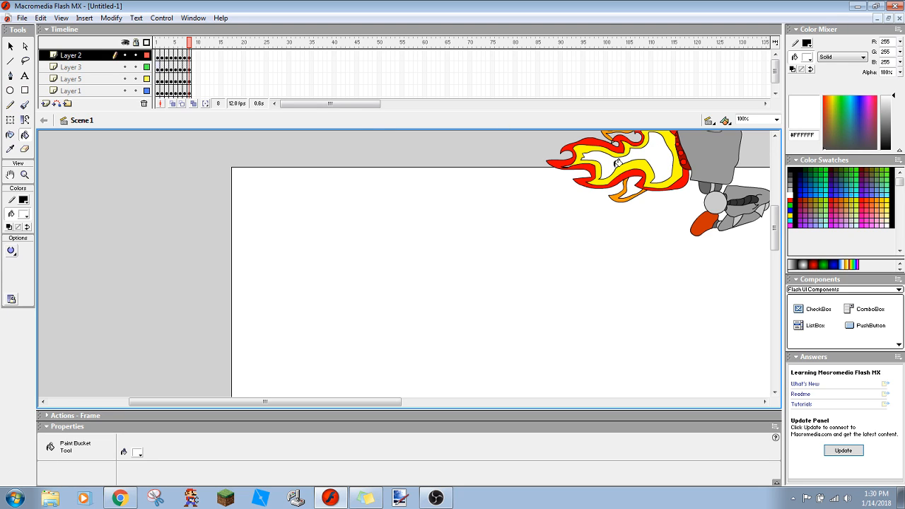
# - Fill the centres of the flames on frames 7 and 6 with white #FFFFFF
pyautogui.click(184, 55)
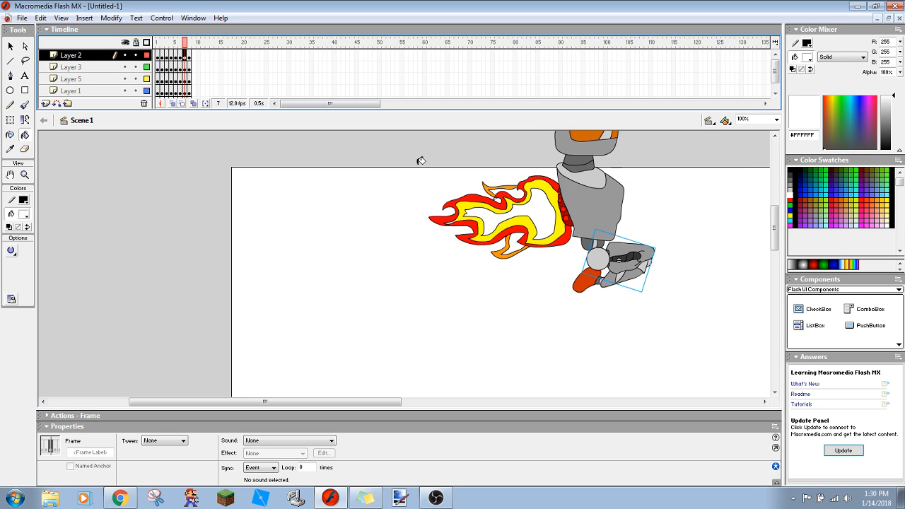
pyautogui.click(537, 219)
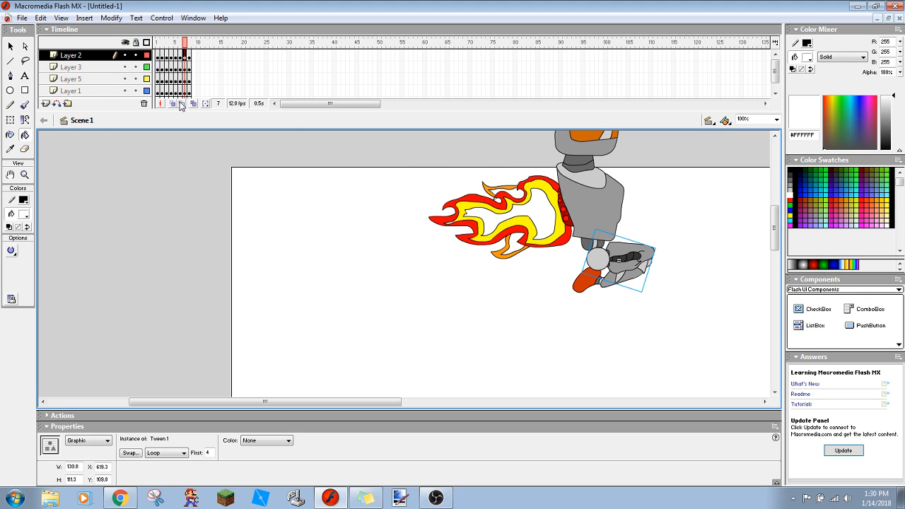
pyautogui.click(180, 56)
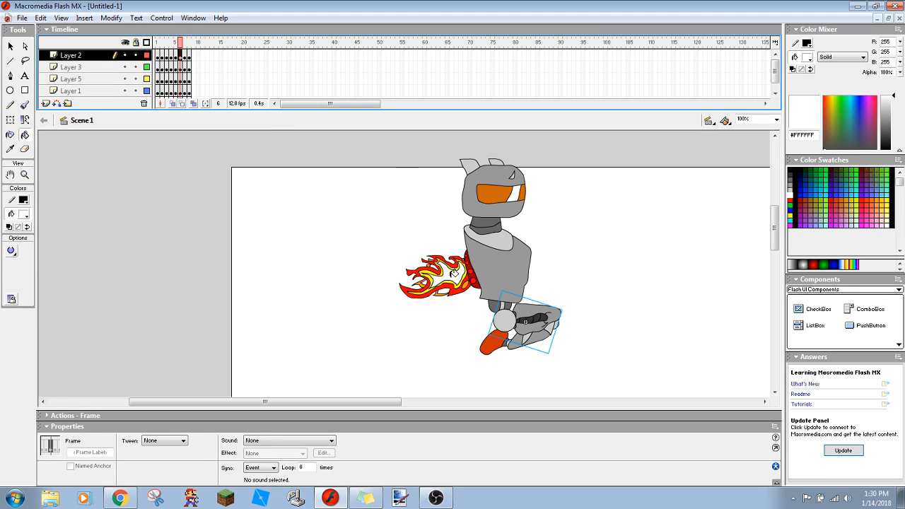
pyautogui.click(447, 292)
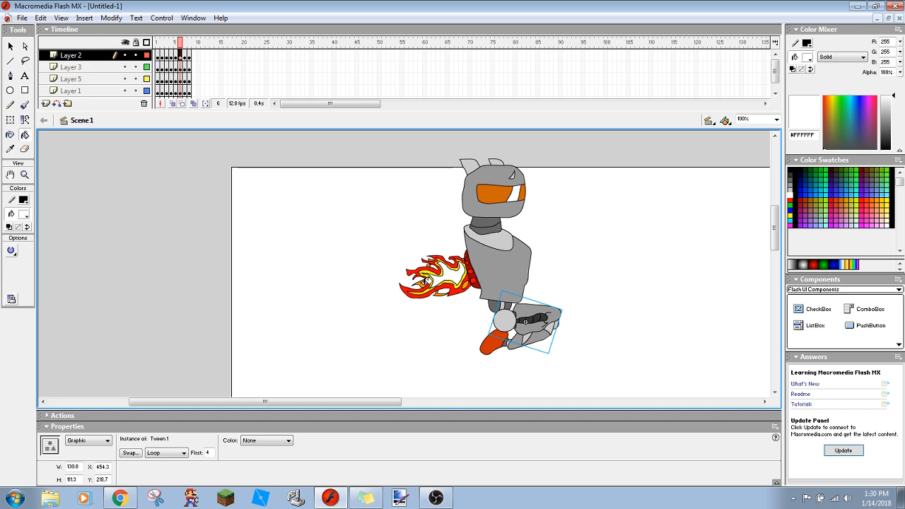
# - Fill the centre of the flame on frame 5 with white #FFFFFF
pyautogui.moveTo(225, 92); pyautogui.dragTo(190, 68)
pyautogui.click(263, 167)
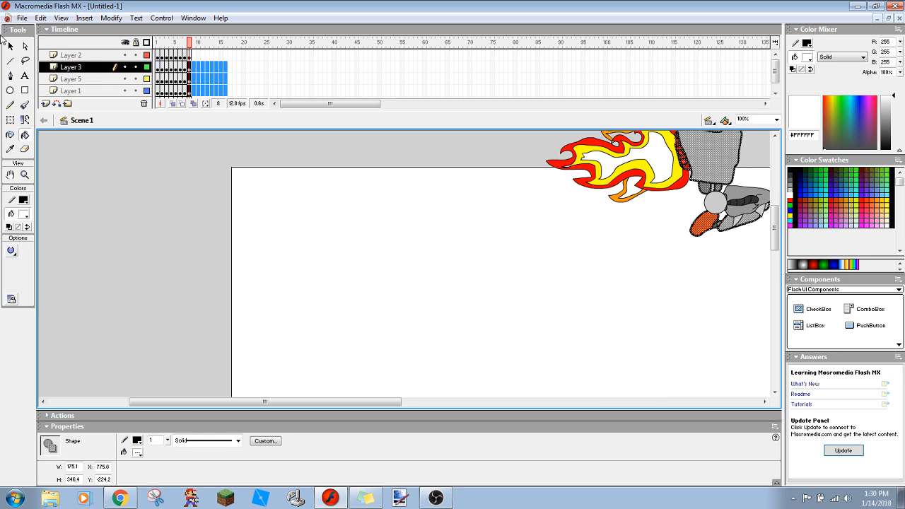
pyautogui.click(179, 56)
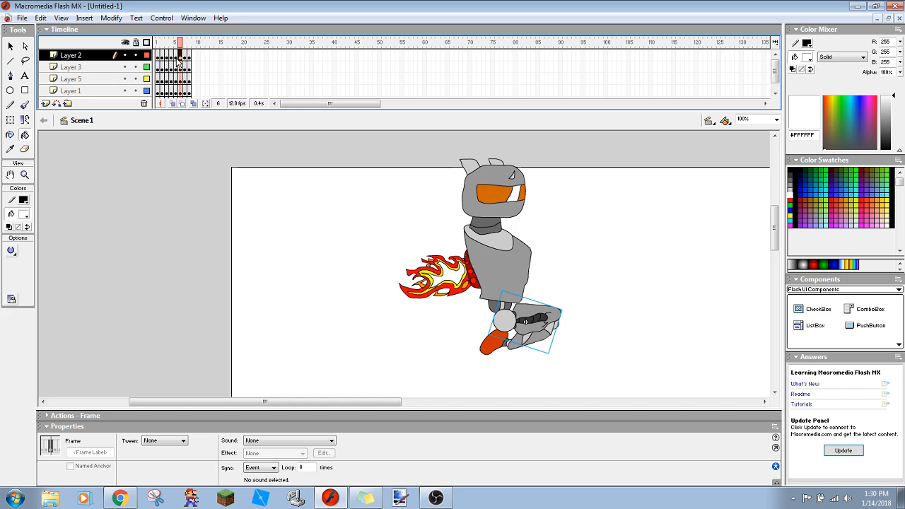
pyautogui.click(176, 56)
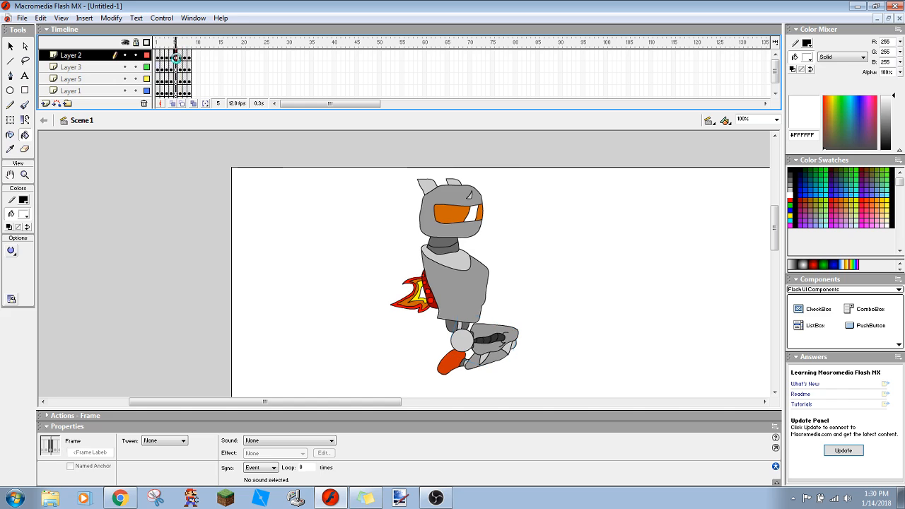
pyautogui.click(426, 289)
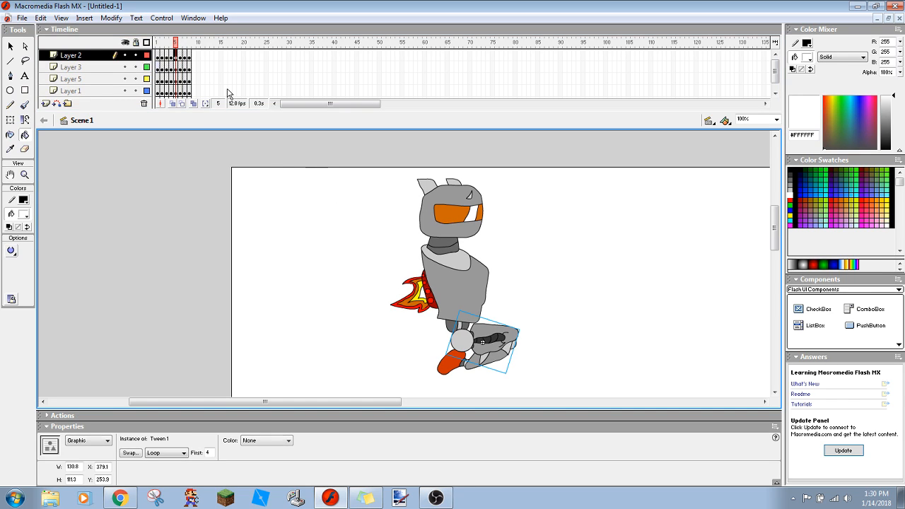
# - Review the robot on frames 4, 3 and 8 and play the animation
pyautogui.click(171, 57)
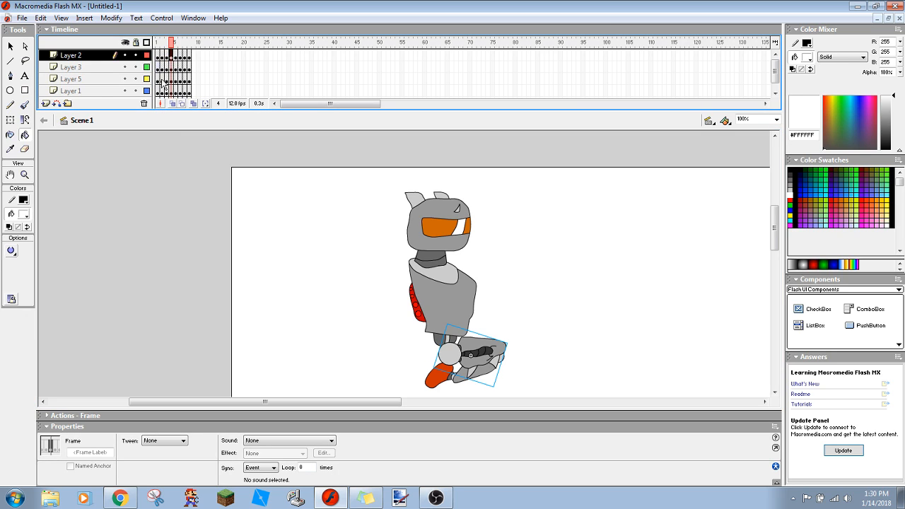
pyautogui.click(166, 56)
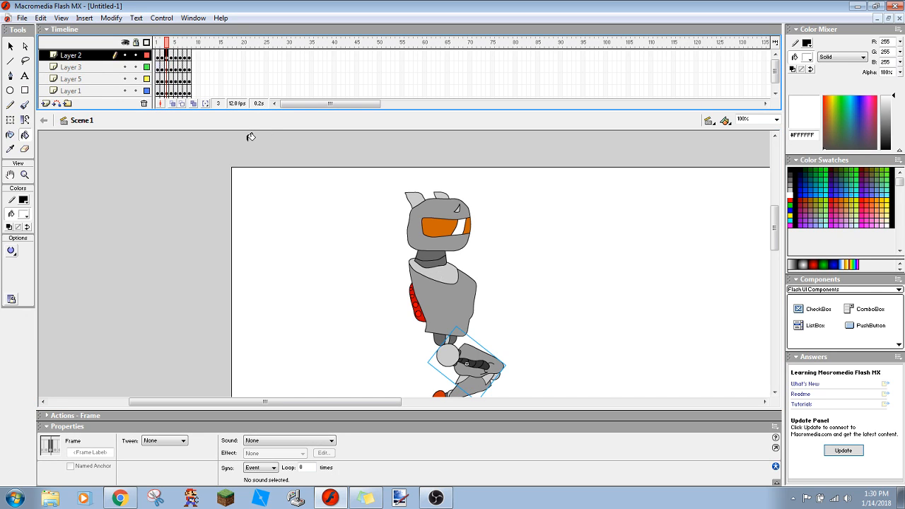
pyautogui.click(189, 57)
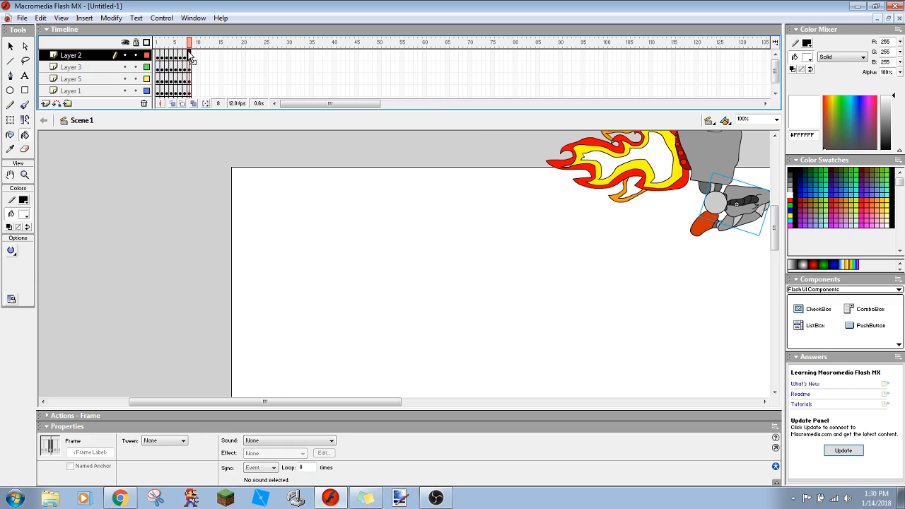
pyautogui.click(157, 173)
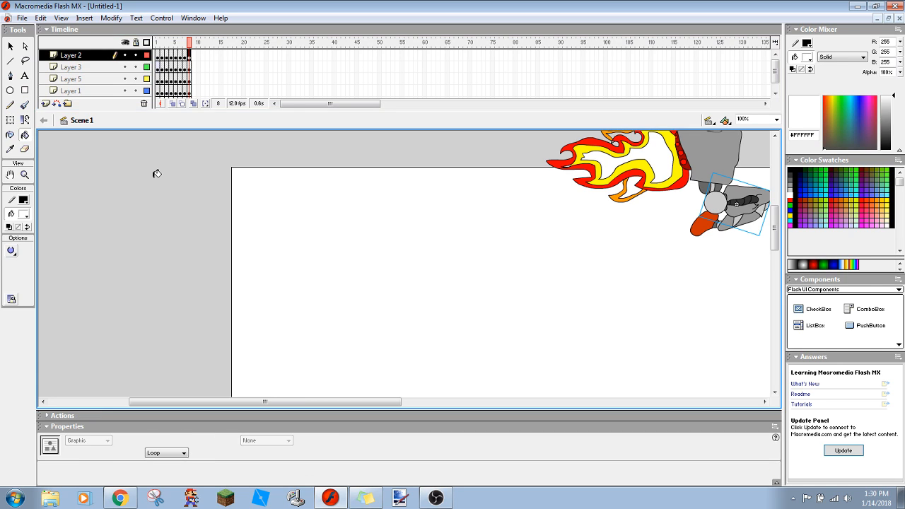
pyautogui.press('Return')
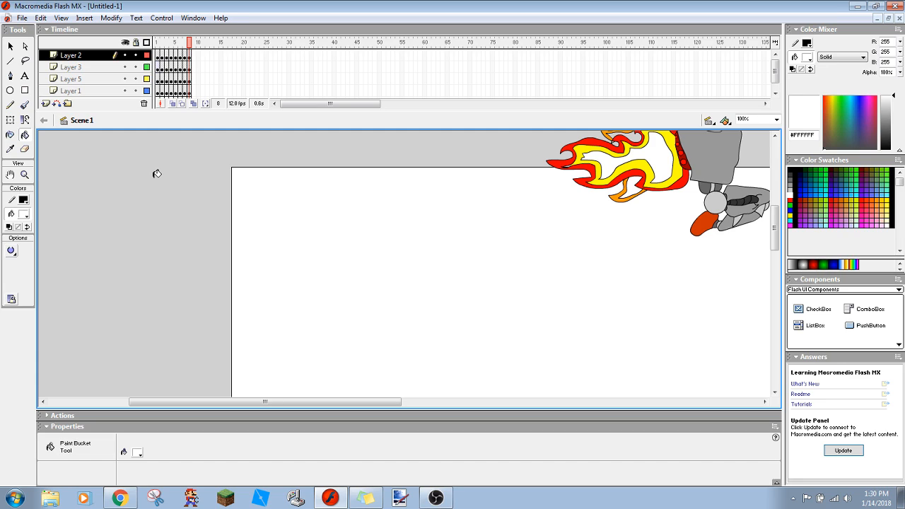
# - Try to fill the small gap beside the upper orange tongue of the flame with white #FFFFFF on frames 8 and 7
pyautogui.moveTo(775, 228); pyautogui.dragTo(776, 215)
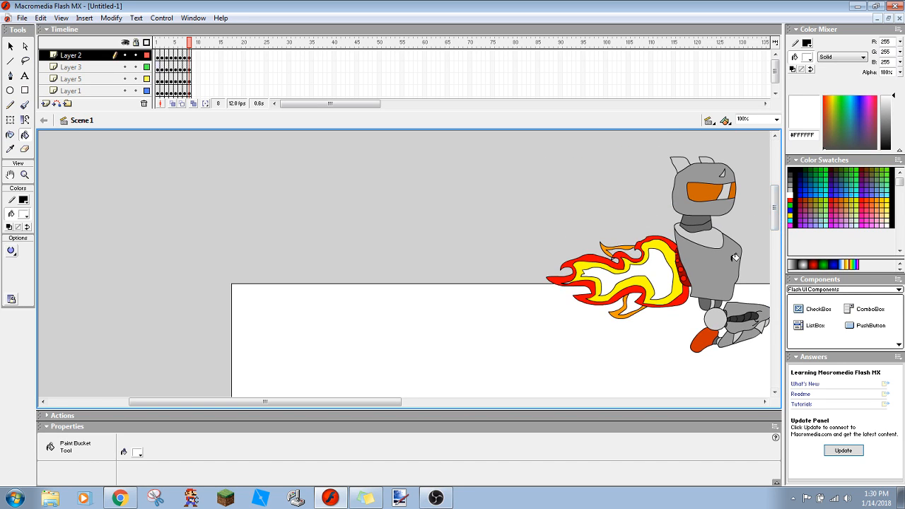
pyautogui.click(637, 253)
pyautogui.click(184, 55)
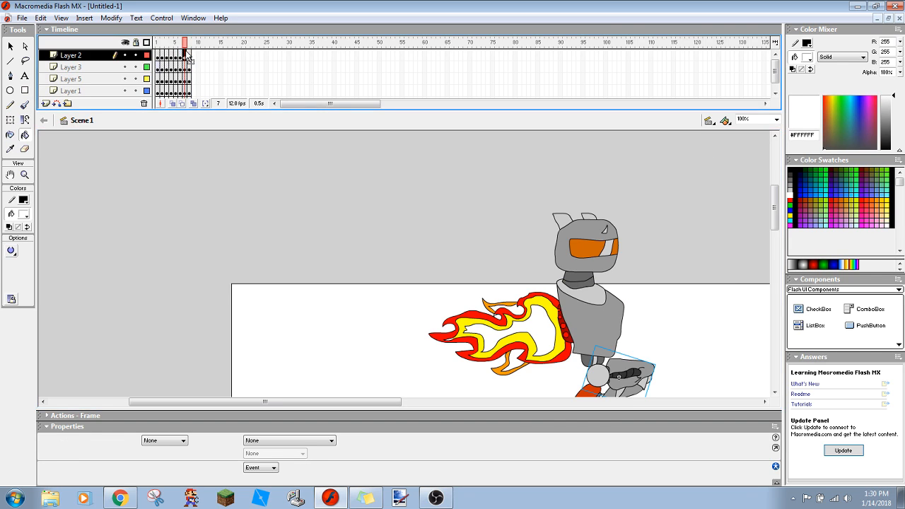
pyautogui.click(500, 303)
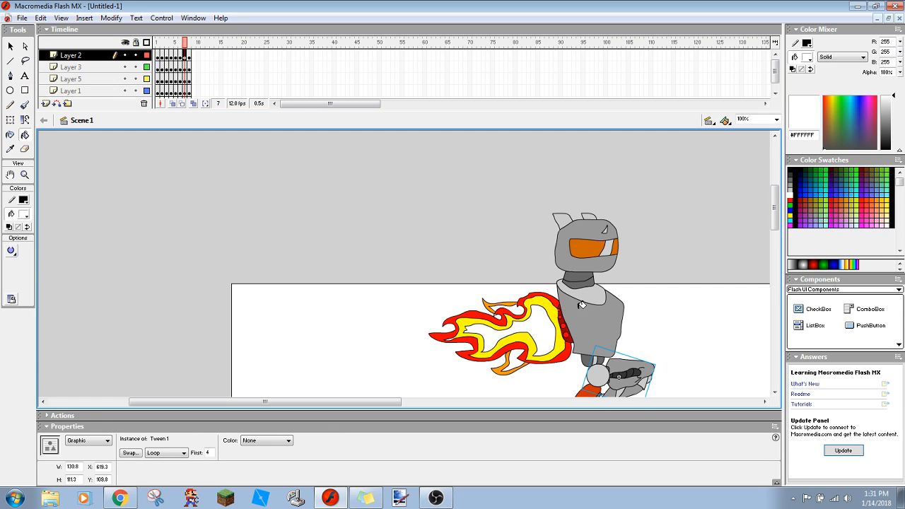
# - Nudge the robot's leg on Layer 2 slightly down on frame 8
pyautogui.click(190, 55)
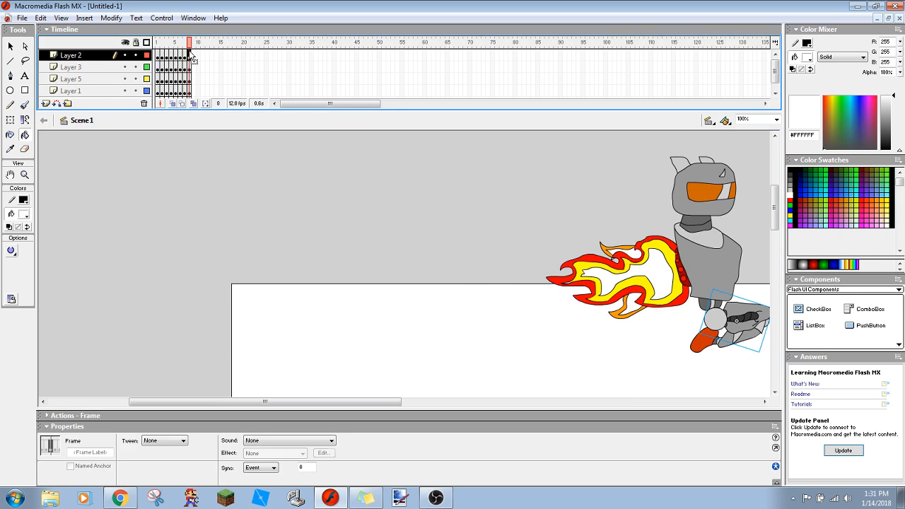
pyautogui.click(82, 57)
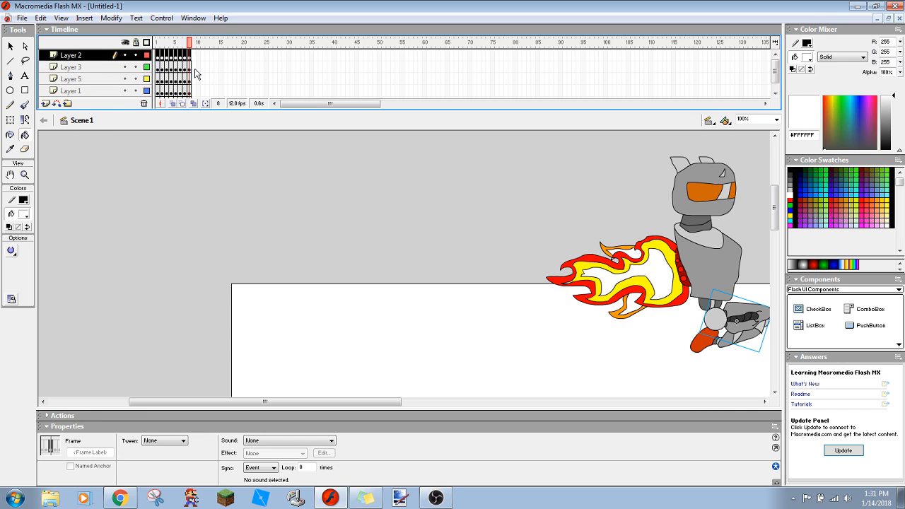
pyautogui.press('Down')
pyautogui.press('Down')
pyautogui.press('Down')
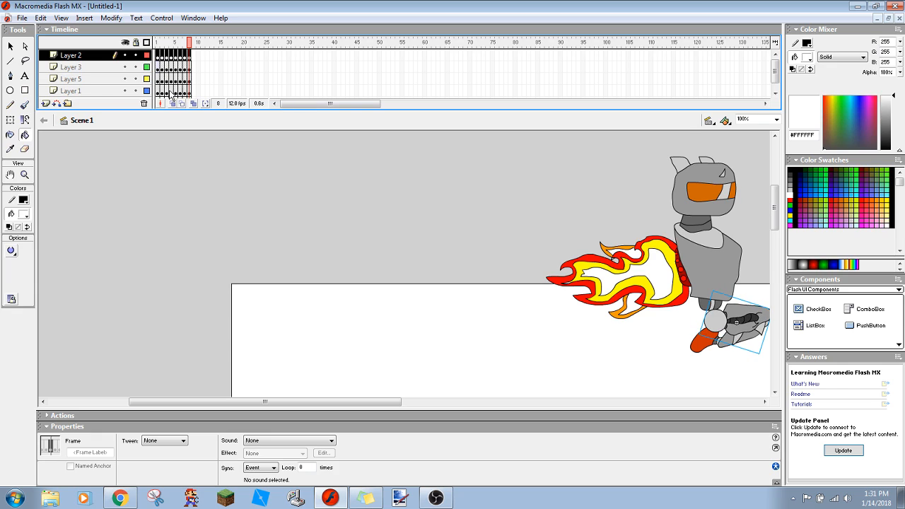
# - Delete the flame artwork from Layer 6 on frame 8 and switch to the Pencil tool over the empty canvas below the robot
pyautogui.scroll(-1, 778, 71)
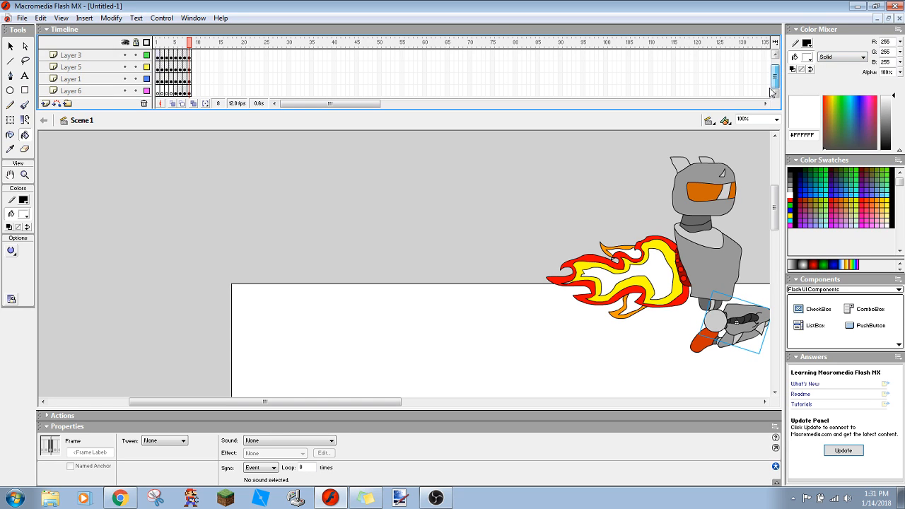
pyautogui.click(82, 85)
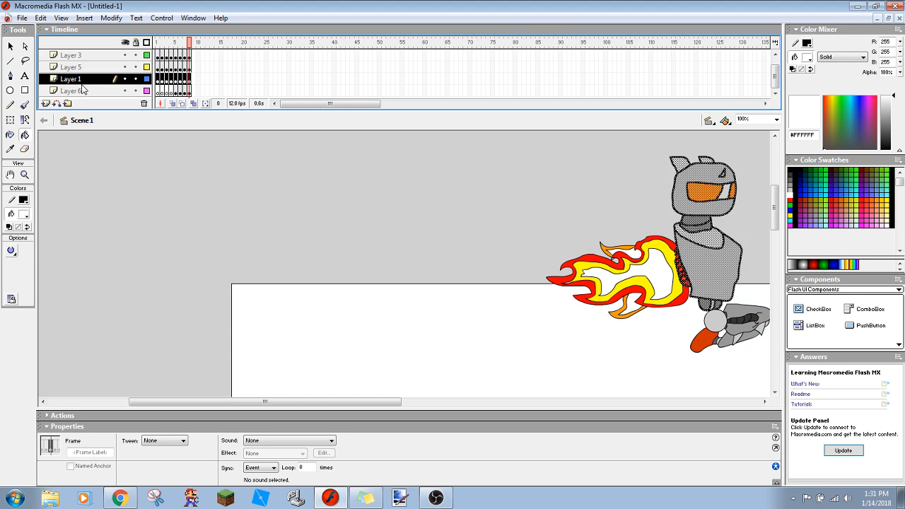
pyautogui.click(82, 92)
pyautogui.press('Delete')
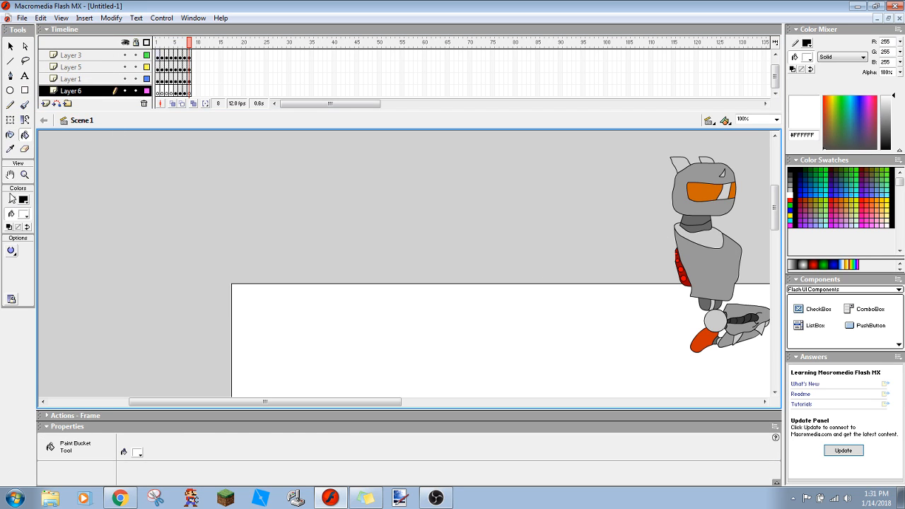
pyautogui.click(10, 105)
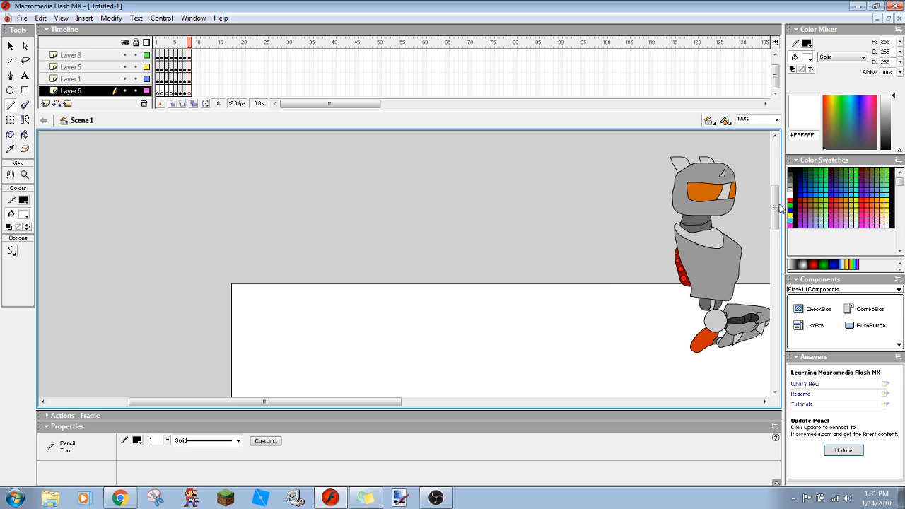
pyautogui.scroll(-5, 781, 206)
pyautogui.moveTo(578, 207)
pyautogui.mouseDown()
pyautogui.moveTo(603, 287)
pyautogui.moveTo(550, 284)
pyautogui.moveTo(578, 261)
pyautogui.moveTo(512, 266)
pyautogui.moveTo(527, 241)
pyautogui.moveTo(508, 239)
pyautogui.moveTo(496, 217)
pyautogui.moveTo(578, 234)
pyautogui.moveTo(580, 224)
pyautogui.moveTo(557, 217)
pyautogui.moveTo(572, 212)
pyautogui.moveTo(555, 199)
pyautogui.moveTo(541, 205)
pyautogui.moveTo(567, 197)
pyautogui.moveTo(594, 206)
pyautogui.moveTo(608, 242)
pyautogui.moveTo(578, 273)
pyautogui.moveTo(502, 257)
pyautogui.moveTo(523, 238)
pyautogui.moveTo(442, 251)
pyautogui.moveTo(471, 227)
pyautogui.moveTo(430, 213)
pyautogui.moveTo(475, 206)
pyautogui.moveTo(525, 228)
pyautogui.moveTo(542, 224)
pyautogui.moveTo(521, 210)
pyautogui.moveTo(551, 213)
pyautogui.moveTo(525, 210)
pyautogui.moveTo(522, 200)
pyautogui.moveTo(567, 203)
pyautogui.mouseUp()
pyautogui.hotkey('ctrl', 'z')
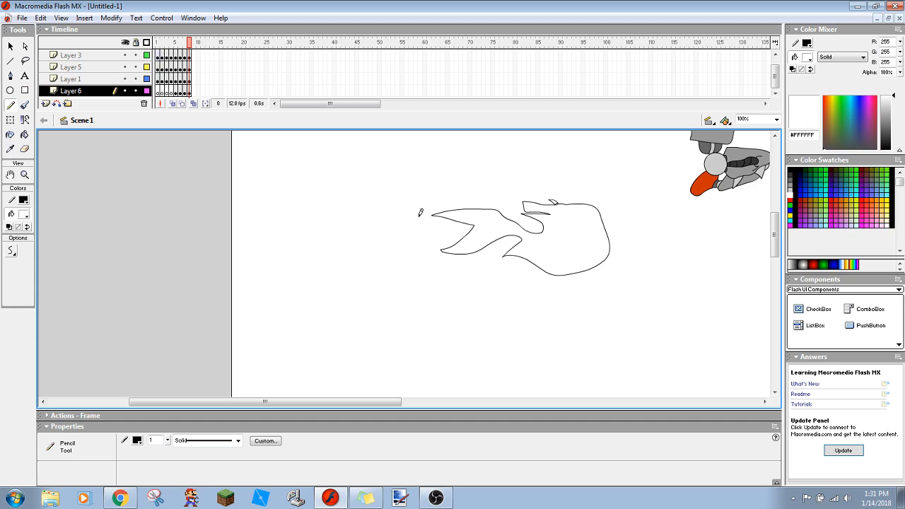
pyautogui.hotkey('ctrl', 'z')
# - Draw a new flame outline on Layer 6 at frame 8, with a rounded head and pointed tongues trailing left
pyautogui.moveTo(485, 222)
pyautogui.mouseDown()
pyautogui.moveTo(546, 195)
pyautogui.moveTo(600, 225)
pyautogui.moveTo(581, 249)
pyautogui.moveTo(516, 250)
pyautogui.moveTo(493, 244)
pyautogui.moveTo(504, 235)
pyautogui.moveTo(437, 227)
pyautogui.moveTo(478, 223)
pyautogui.moveTo(451, 210)
pyautogui.moveTo(488, 219)
pyautogui.mouseUp()
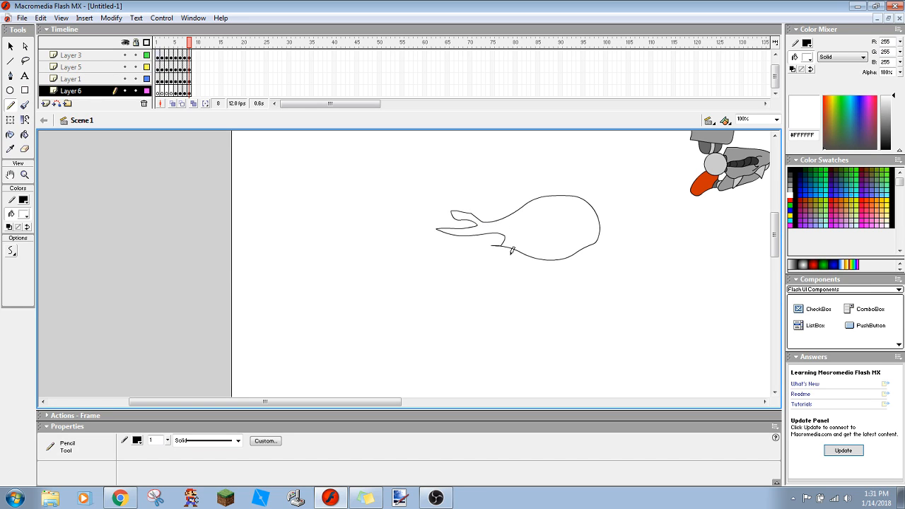
pyautogui.moveTo(516, 249)
pyautogui.mouseDown()
pyautogui.moveTo(466, 252)
pyautogui.moveTo(480, 243)
pyautogui.moveTo(471, 227)
pyautogui.mouseUp()
pyautogui.moveTo(482, 212); pyautogui.dragTo(512, 212)
pyautogui.hotkey('ctrl', 'z')
pyautogui.moveTo(498, 224); pyautogui.dragTo(587, 211)
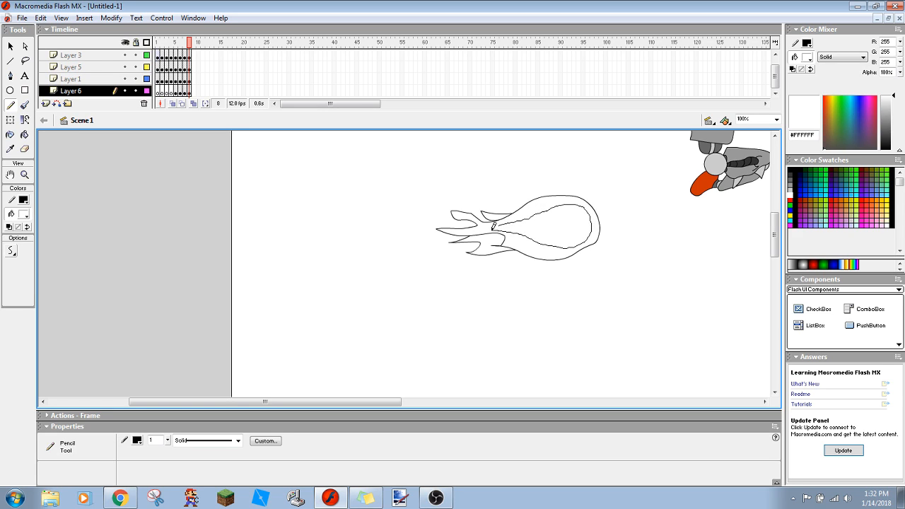
pyautogui.moveTo(498, 225); pyautogui.dragTo(500, 224)
pyautogui.hotkey('ctrl', 'z')
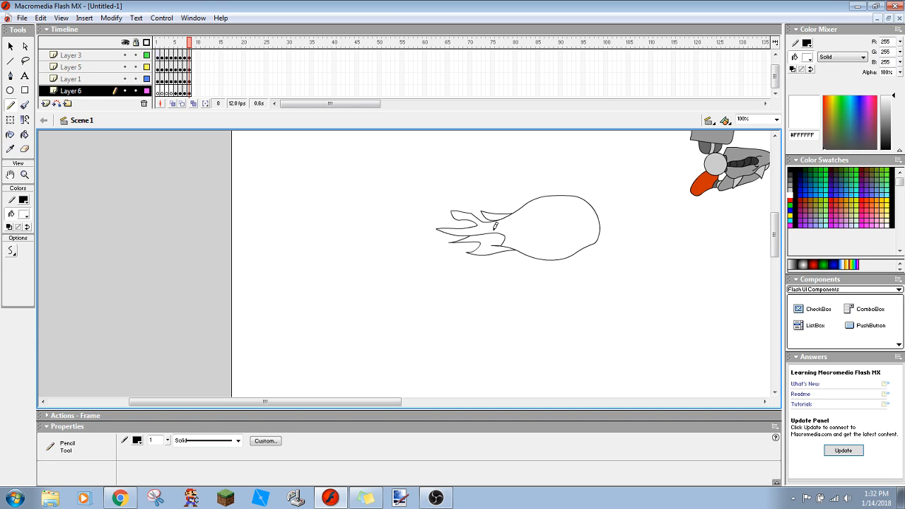
pyautogui.moveTo(518, 215)
pyautogui.mouseDown()
pyautogui.moveTo(552, 197)
pyautogui.moveTo(575, 204)
pyautogui.moveTo(590, 226)
pyautogui.mouseUp()
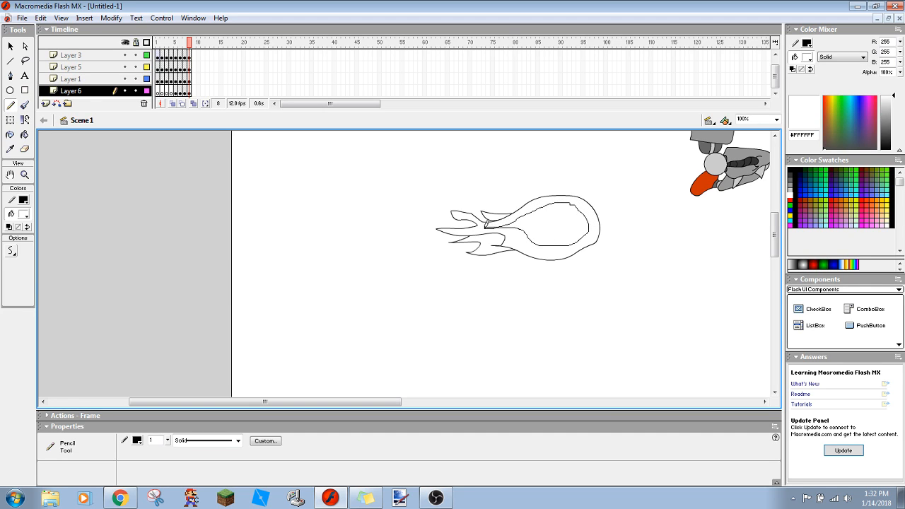
pyautogui.hotkey('ctrl', 'z')
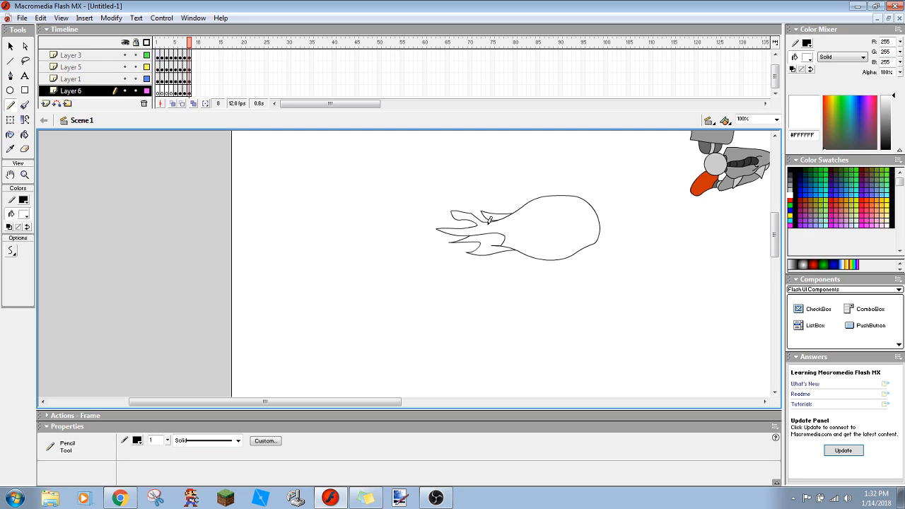
pyautogui.moveTo(495, 223); pyautogui.dragTo(559, 190)
pyautogui.hotkey('ctrl', 'z')
pyautogui.moveTo(486, 223)
pyautogui.mouseDown()
pyautogui.moveTo(556, 195)
pyautogui.moveTo(581, 206)
pyautogui.moveTo(596, 228)
pyautogui.moveTo(591, 239)
pyautogui.moveTo(553, 249)
pyautogui.moveTo(494, 223)
pyautogui.mouseUp()
pyautogui.hotkey('ctrl', 'z')
# - Draw a smooth teardrop outline inside the flame and fill the upper and lower side tongues with red #FF0000
pyautogui.moveTo(498, 225); pyautogui.dragTo(496, 225)
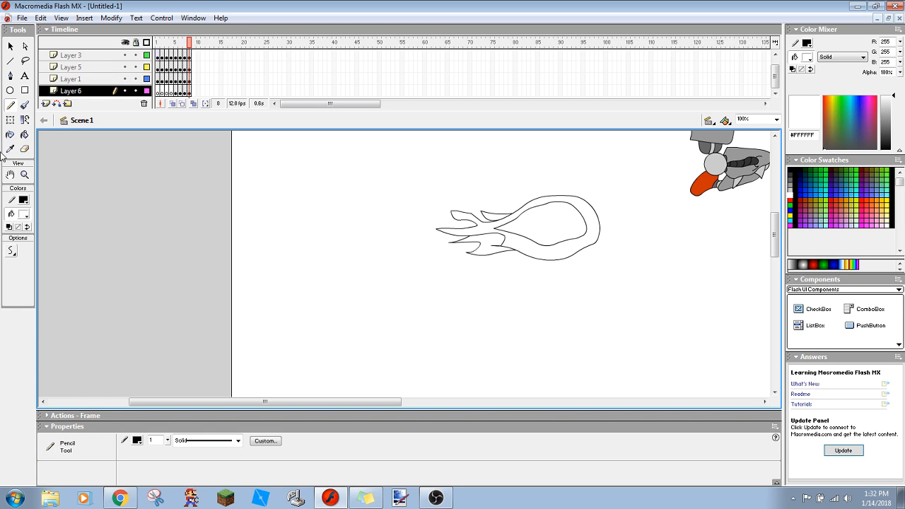
pyautogui.click(25, 135)
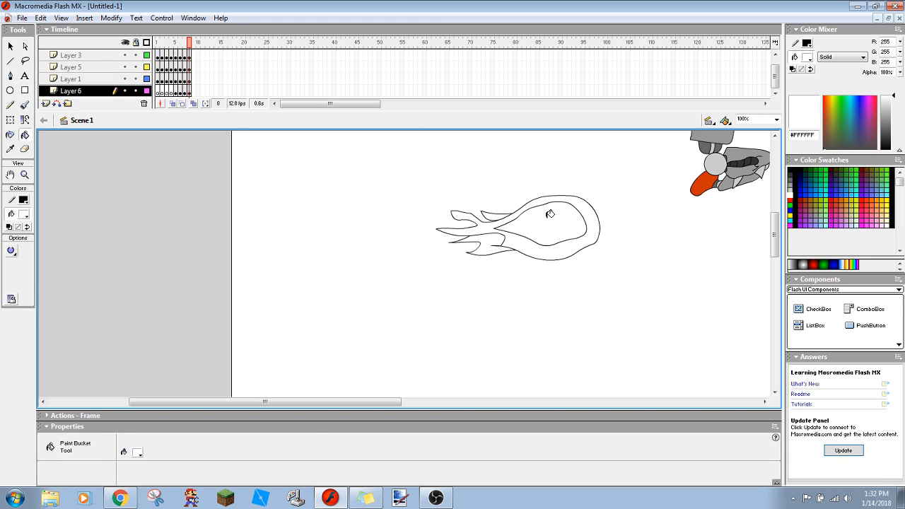
pyautogui.click(24, 214)
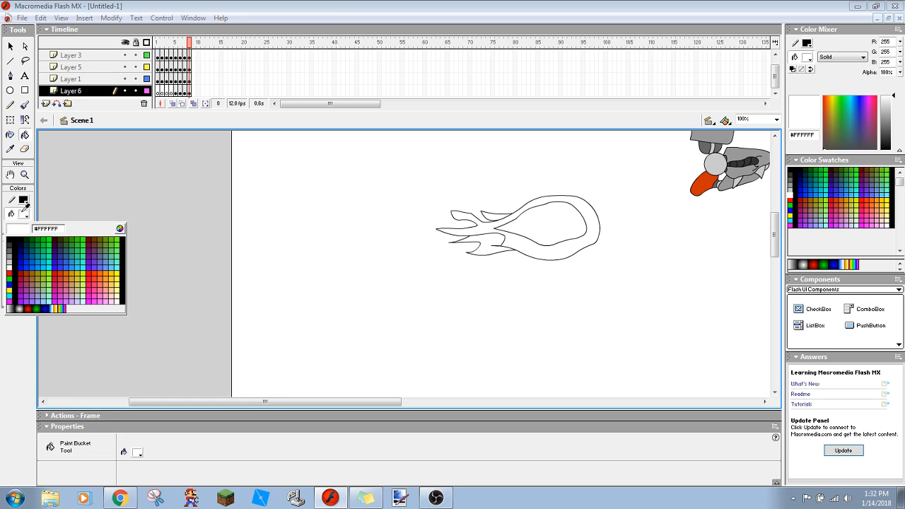
pyautogui.click(10, 276)
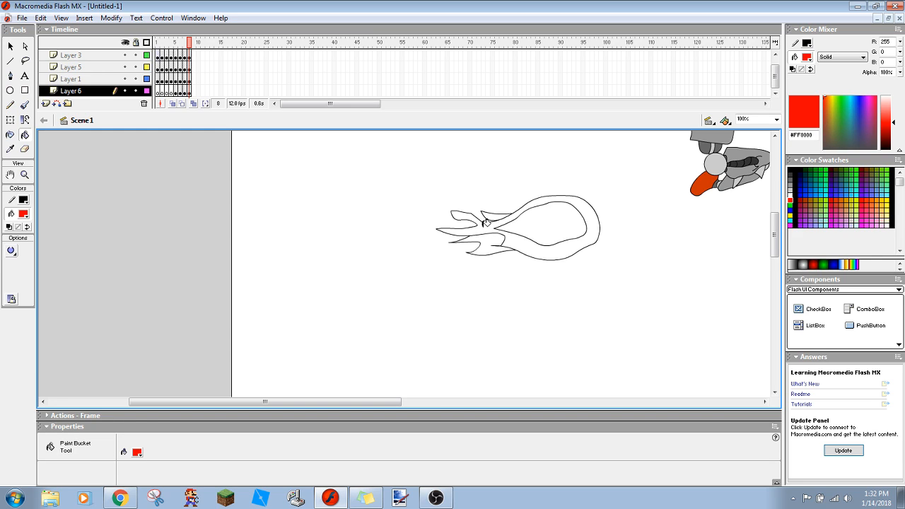
pyautogui.click(486, 235)
pyautogui.click(494, 213)
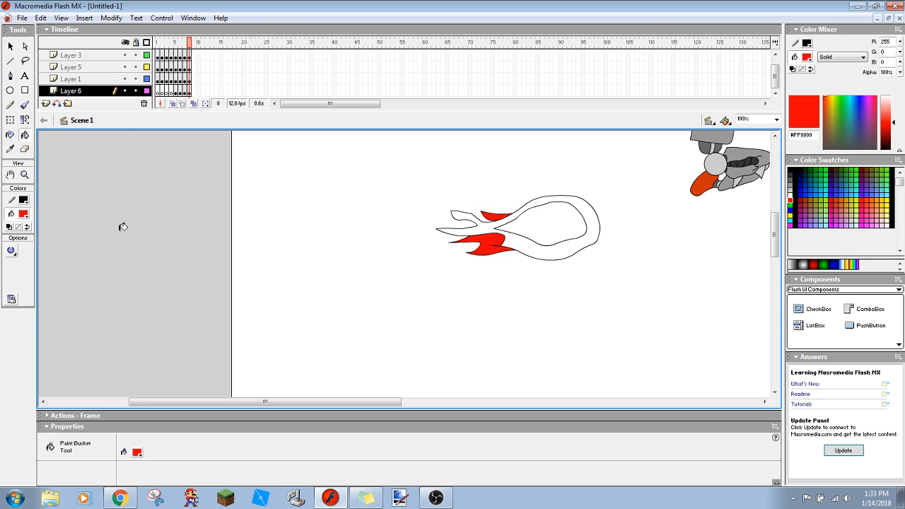
# - Fill the flame's main body around the teardrop with yellow #FFFF00
pyautogui.click(23, 212)
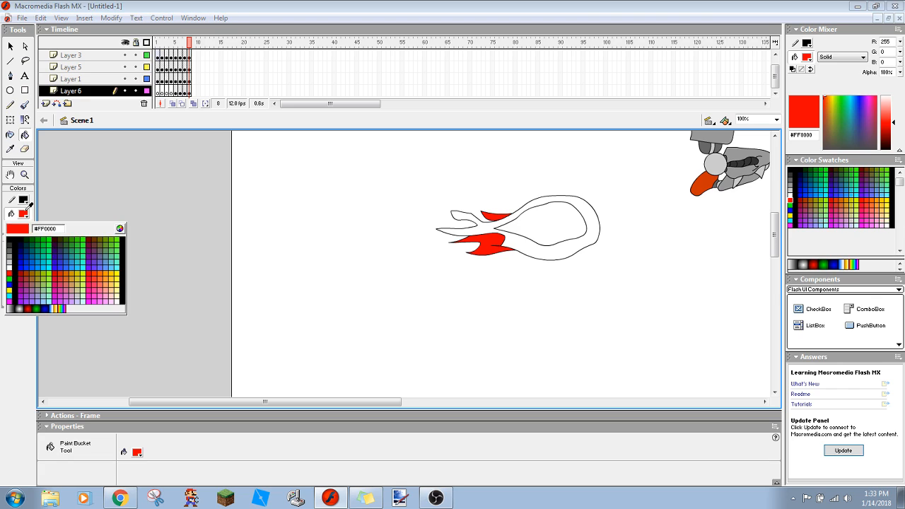
pyautogui.click(9, 295)
pyautogui.click(516, 237)
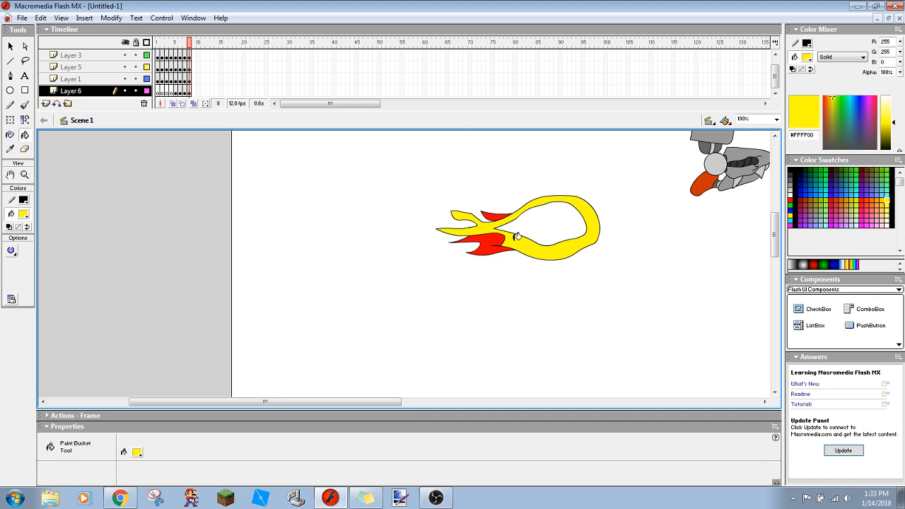
# - Fill the flame's main body around the teardrop with orange #FF9900
pyautogui.click(25, 216)
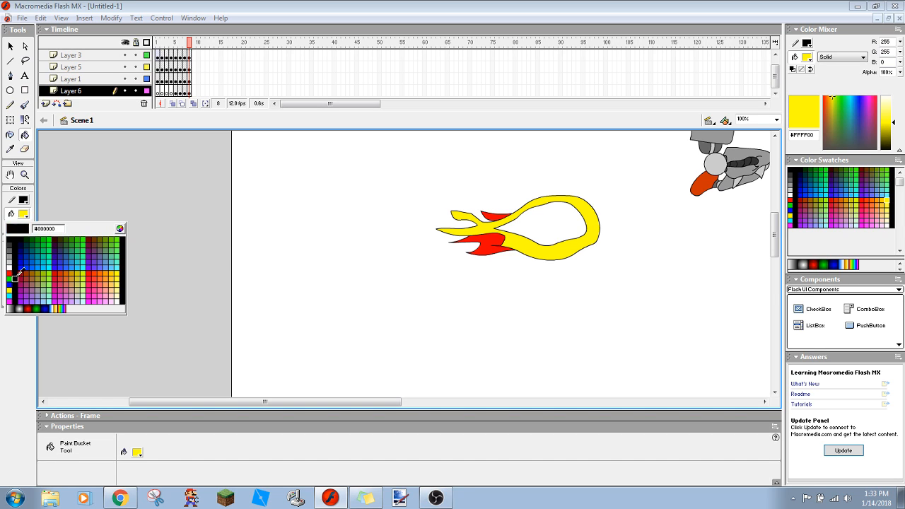
pyautogui.click(111, 270)
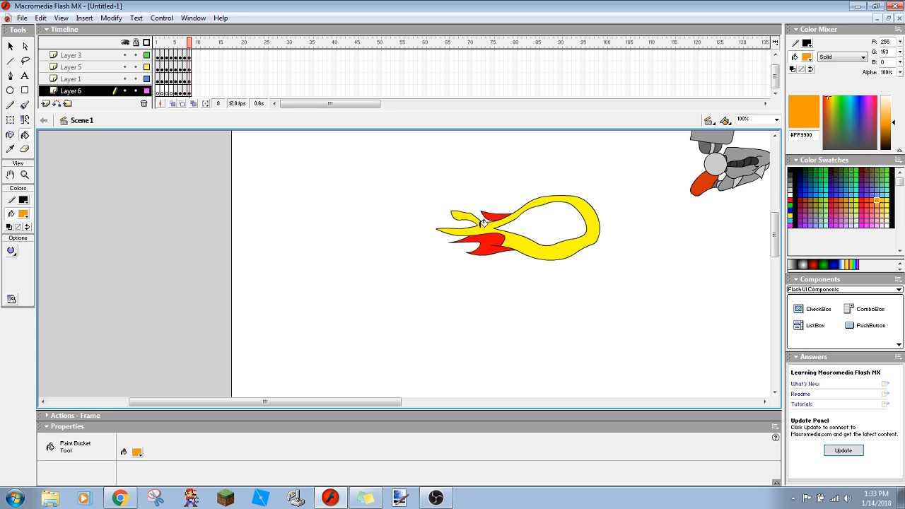
pyautogui.click(514, 231)
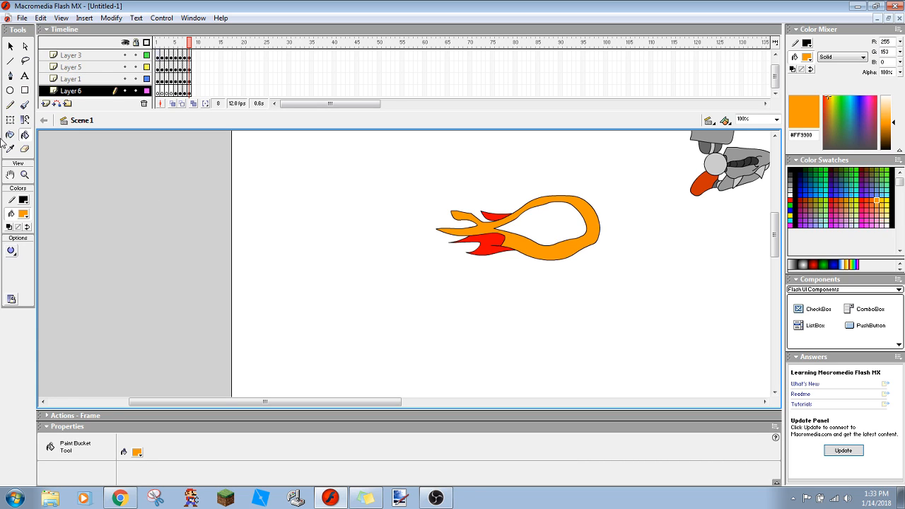
# - Draw a small teardrop outline with the Pencil inside the flame's unfilled centre, undoing the first stroke and redrawing it
pyautogui.click(10, 104)
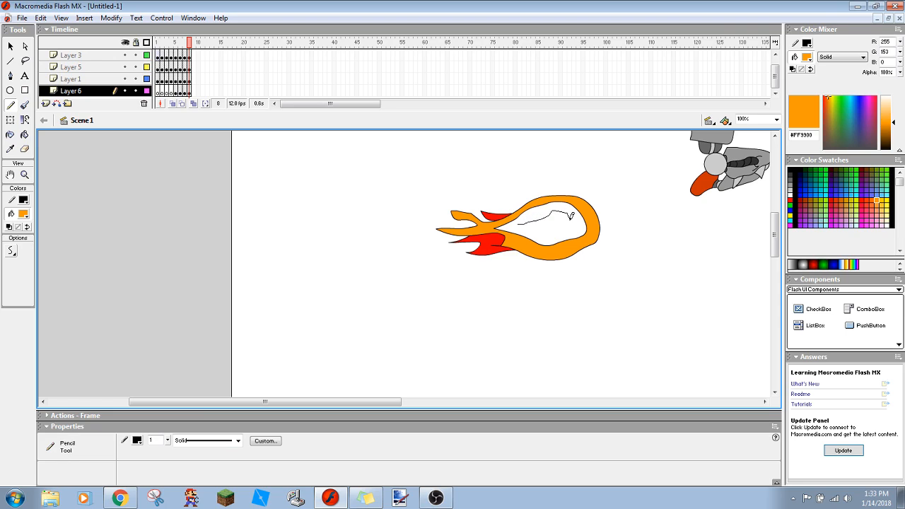
pyautogui.moveTo(519, 221); pyautogui.dragTo(518, 220)
pyautogui.hotkey('ctrl', 'z')
pyautogui.moveTo(522, 222); pyautogui.dragTo(521, 221)
# - Fill the ring between the small teardrop and the flame's orange body with yellow #FFFF00
pyautogui.click(22, 214)
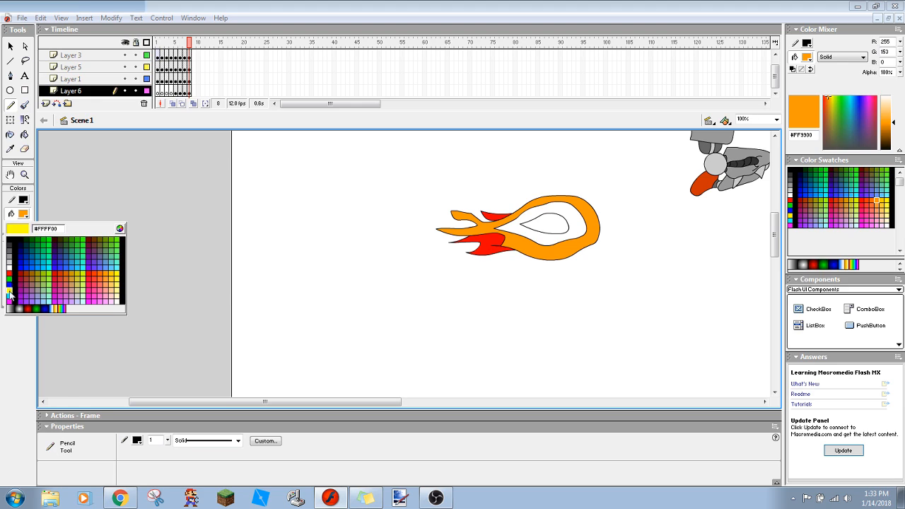
pyautogui.click(9, 290)
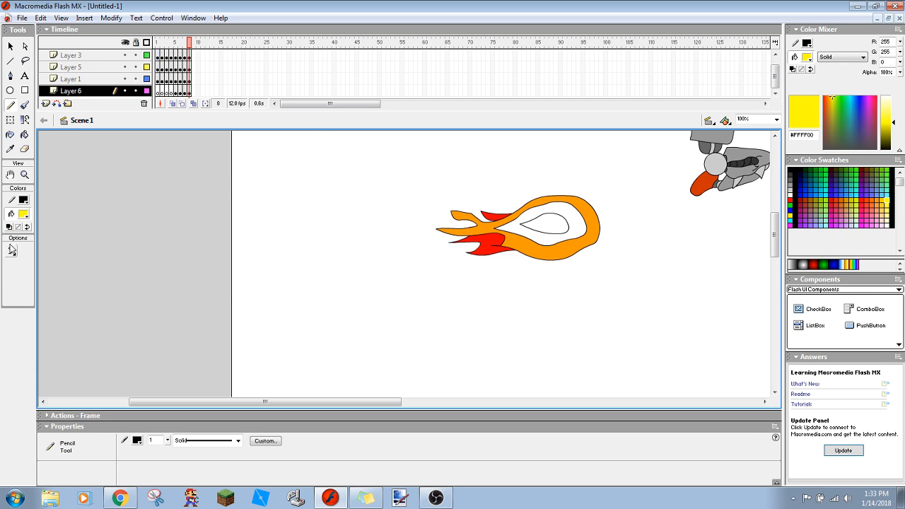
pyautogui.click(24, 134)
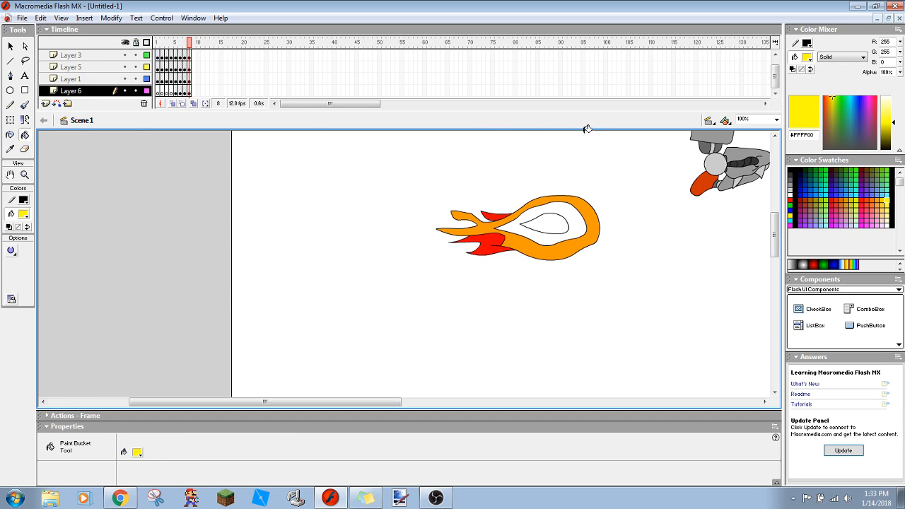
pyautogui.click(557, 208)
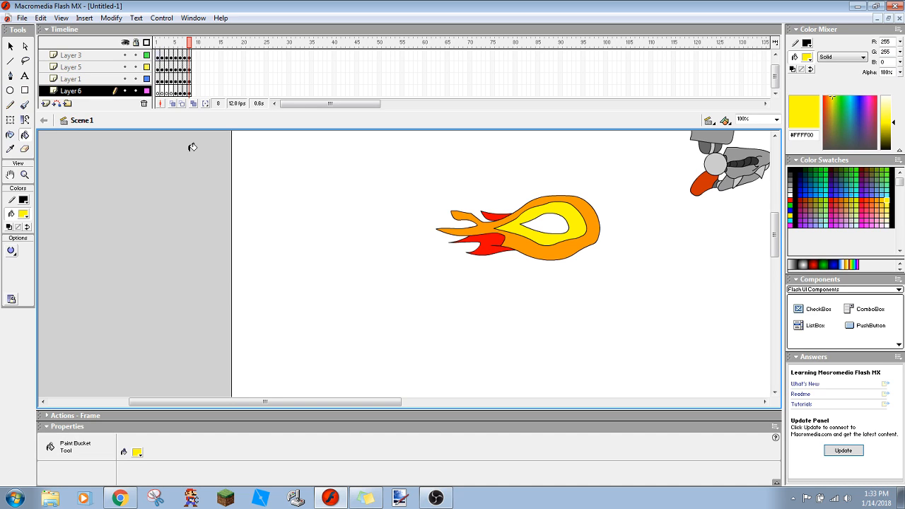
# - Move the whole flame up against the red jet on the robot's back and play the animation
pyautogui.click(11, 47)
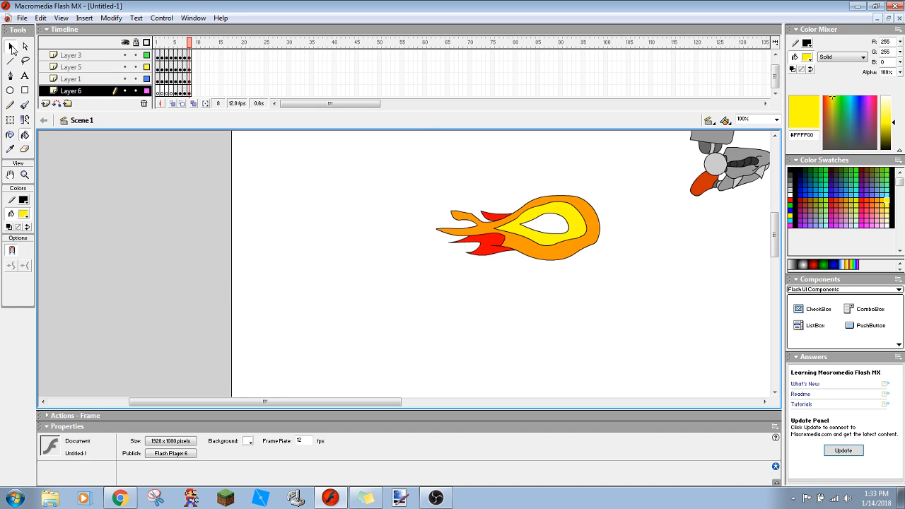
pyautogui.moveTo(417, 135); pyautogui.dragTo(645, 299)
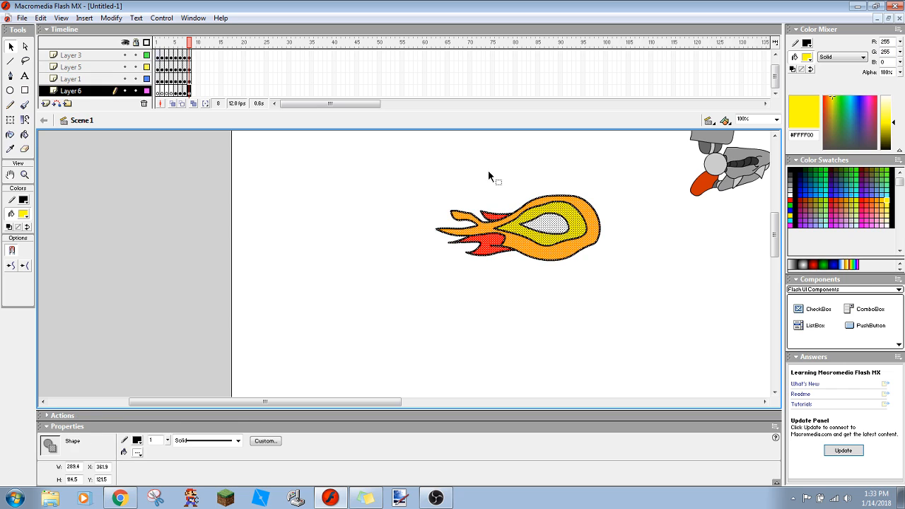
pyautogui.moveTo(775, 243); pyautogui.dragTo(776, 225)
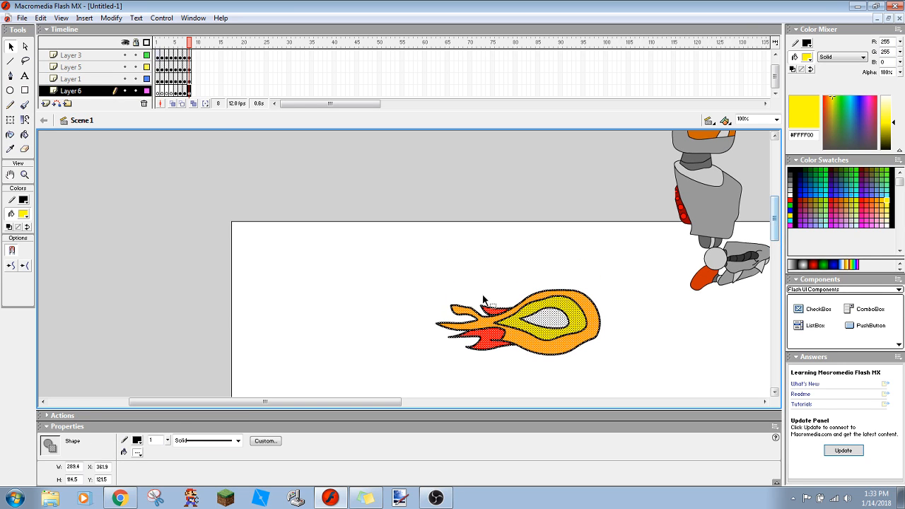
pyautogui.moveTo(522, 330); pyautogui.dragTo(613, 219)
pyautogui.click(446, 237)
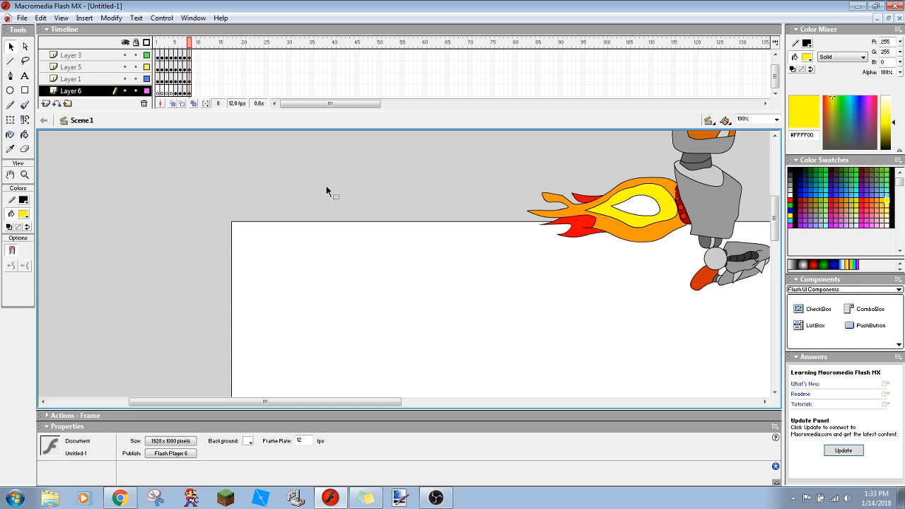
pyautogui.press('Return')
pyautogui.press('Return')
# - Insert keyframes at frame 9 on Layers 3, 5, 1, 6 and 2
pyautogui.rightClick(193, 59)
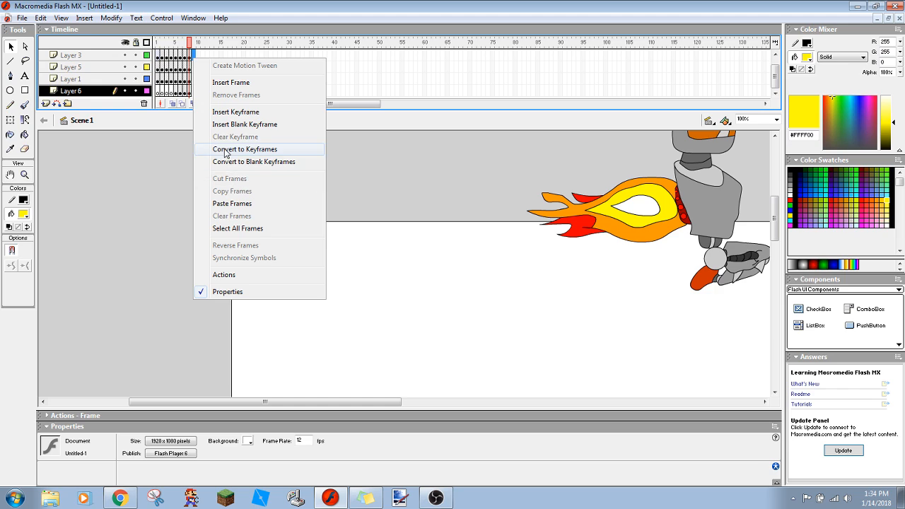
pyautogui.click(224, 113)
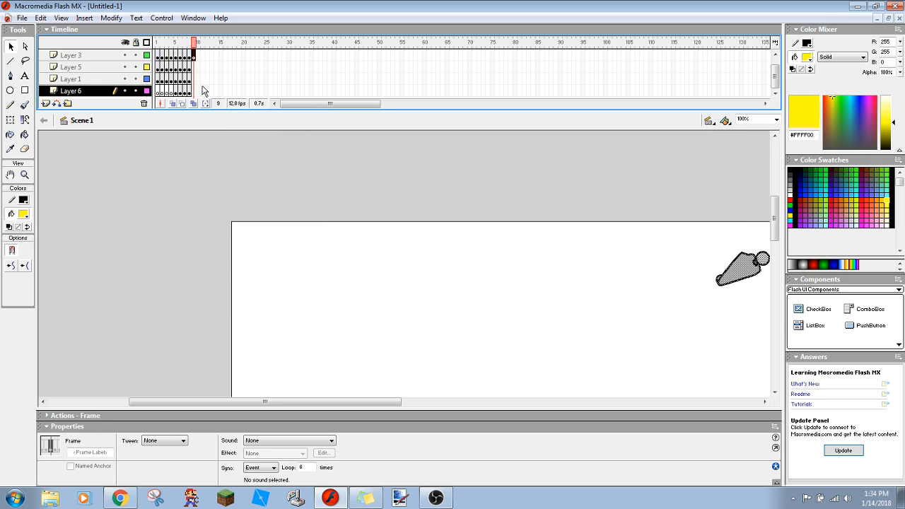
pyautogui.rightClick(194, 67)
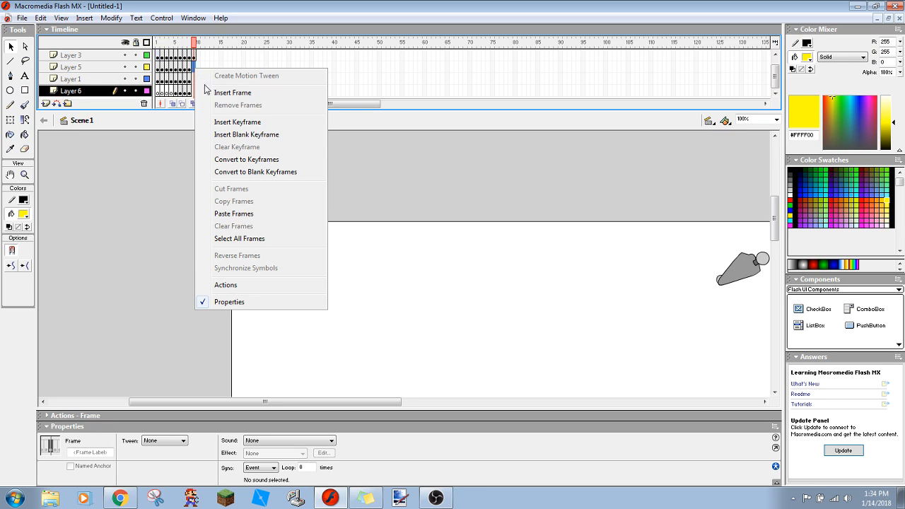
pyautogui.click(223, 121)
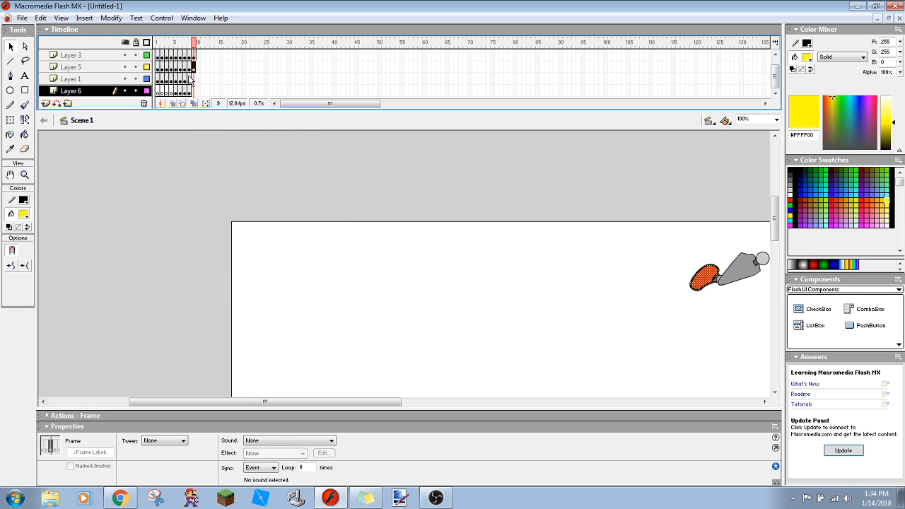
pyautogui.rightClick(194, 77)
pyautogui.click(224, 130)
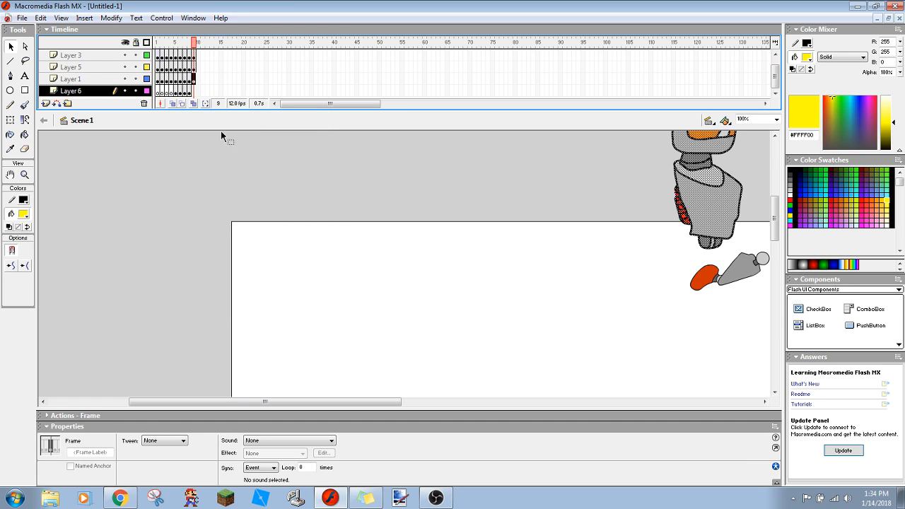
pyautogui.rightClick(194, 90)
pyautogui.click(224, 145)
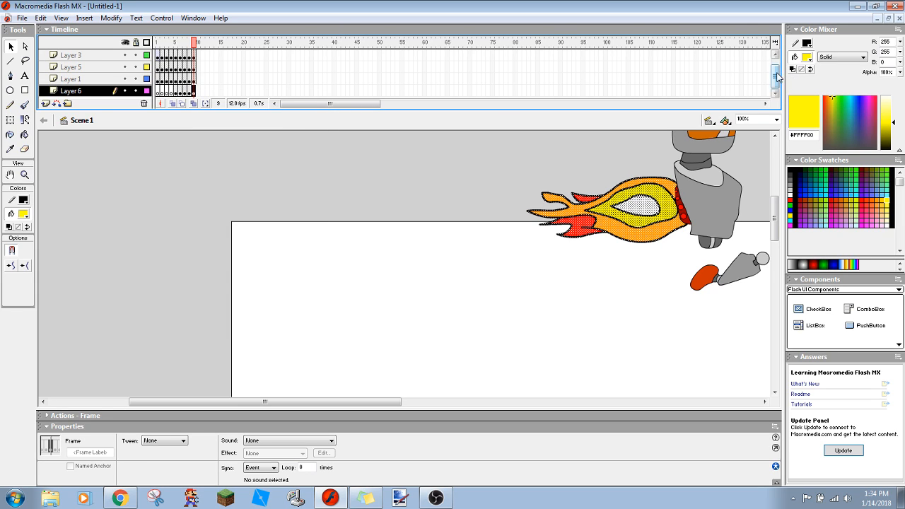
pyautogui.scroll(1, 775, 70)
pyautogui.rightClick(195, 58)
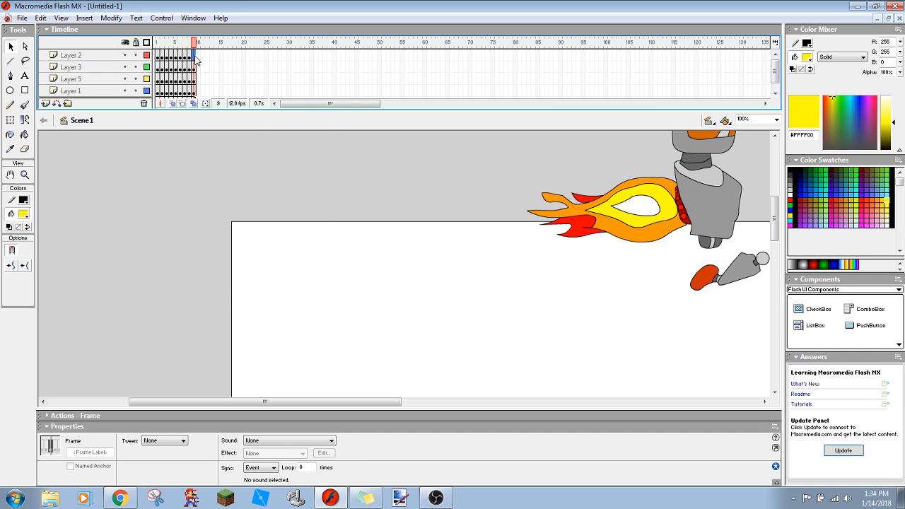
pyautogui.click(219, 112)
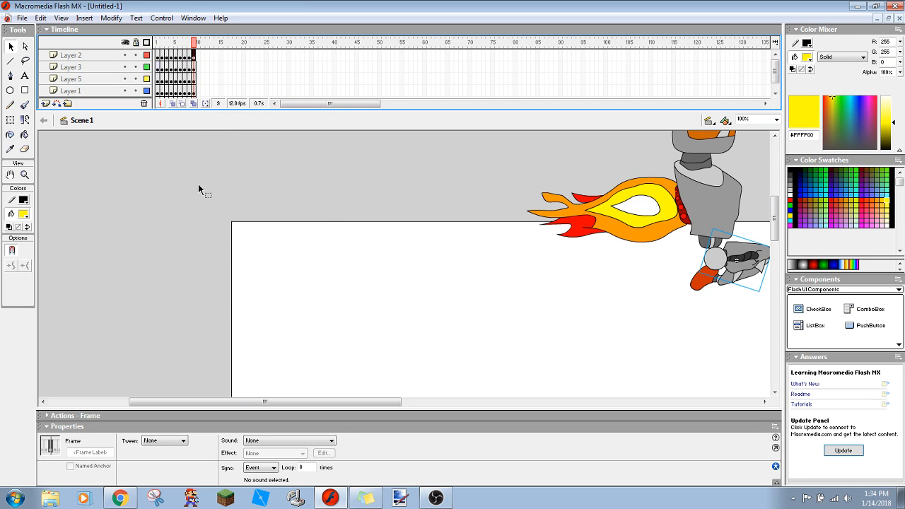
# - Move the entire robot and flame at frame 9 right and slightly up, to about X 688.3, Y -266.1, and play the animation
pyautogui.click(199, 189)
pyautogui.hotkey('ctrl', 'a')
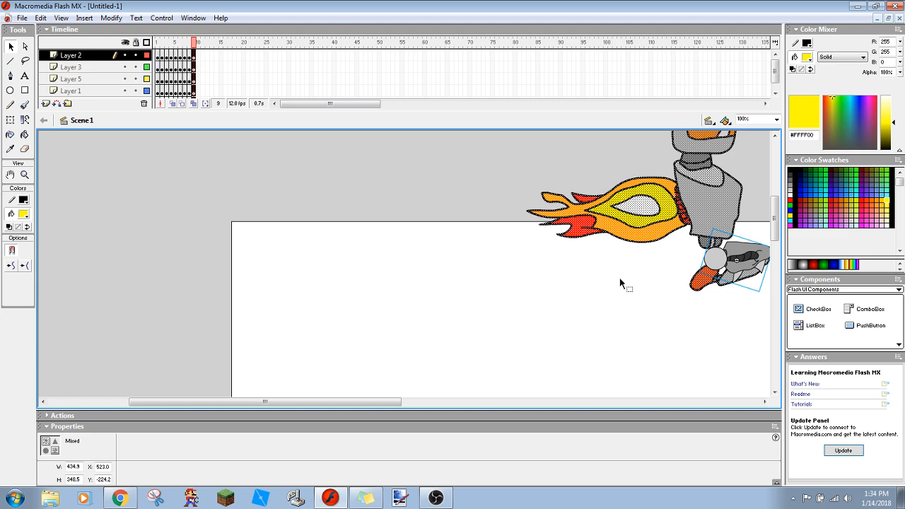
pyautogui.moveTo(632, 191); pyautogui.dragTo(727, 169)
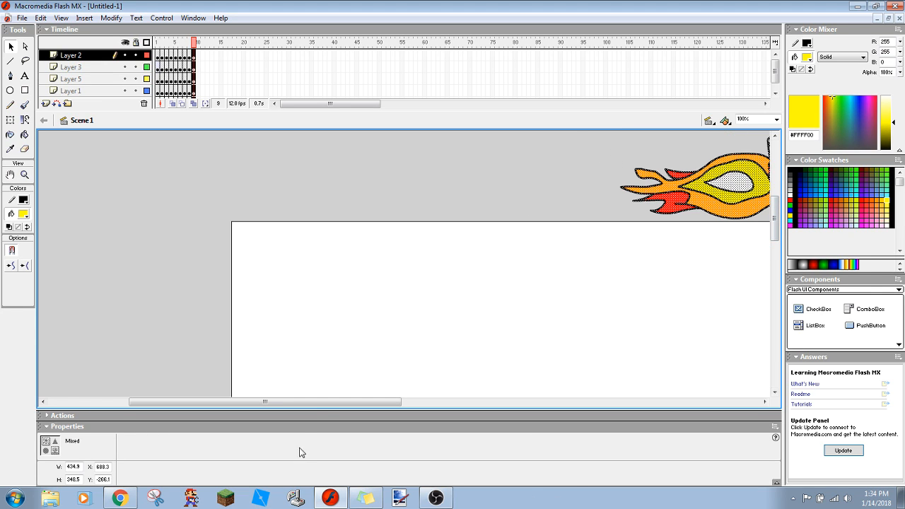
pyautogui.moveTo(322, 403); pyautogui.dragTo(438, 385)
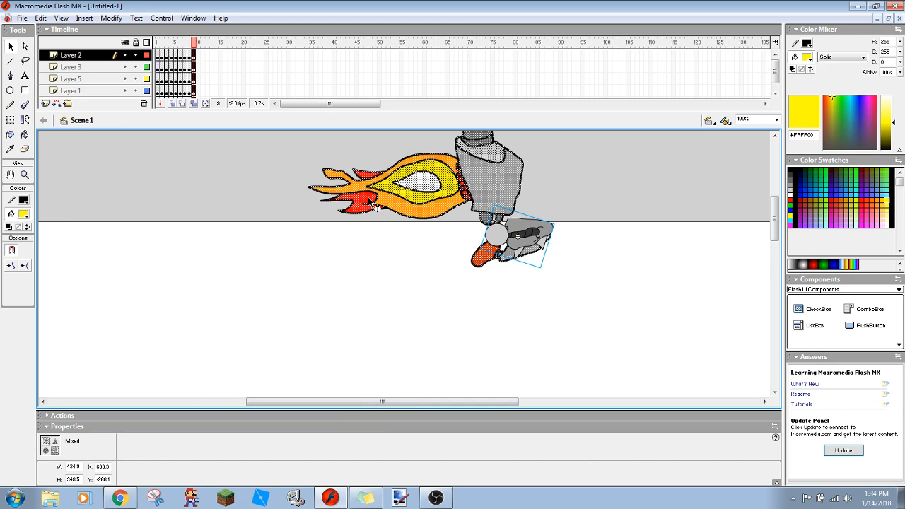
pyautogui.click(275, 196)
pyautogui.press('Return')
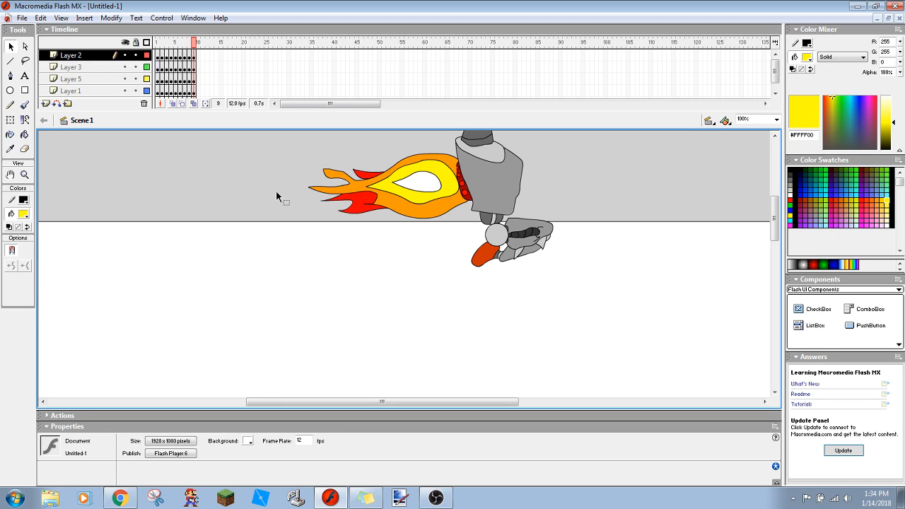
# - Insert keyframes at frame 10 on Layers 2, 3, 5, 1 and 6
pyautogui.rightClick(200, 55)
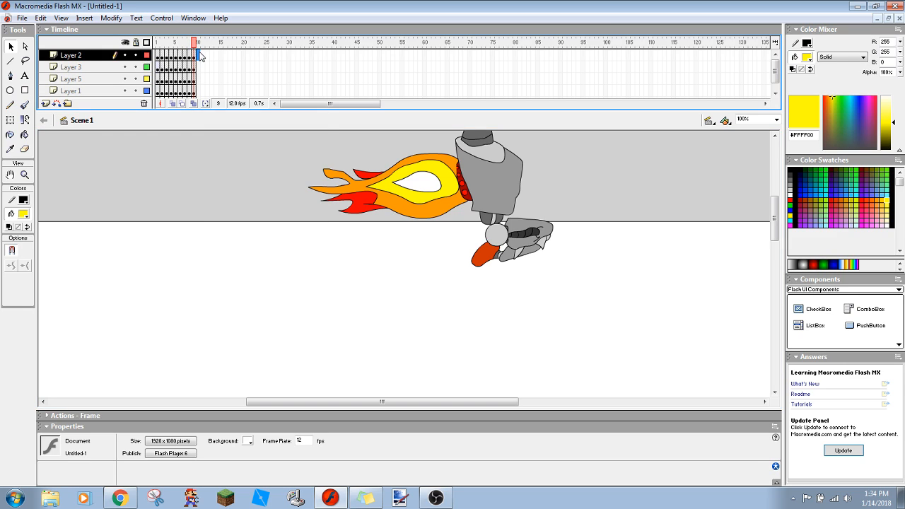
pyautogui.click(242, 105)
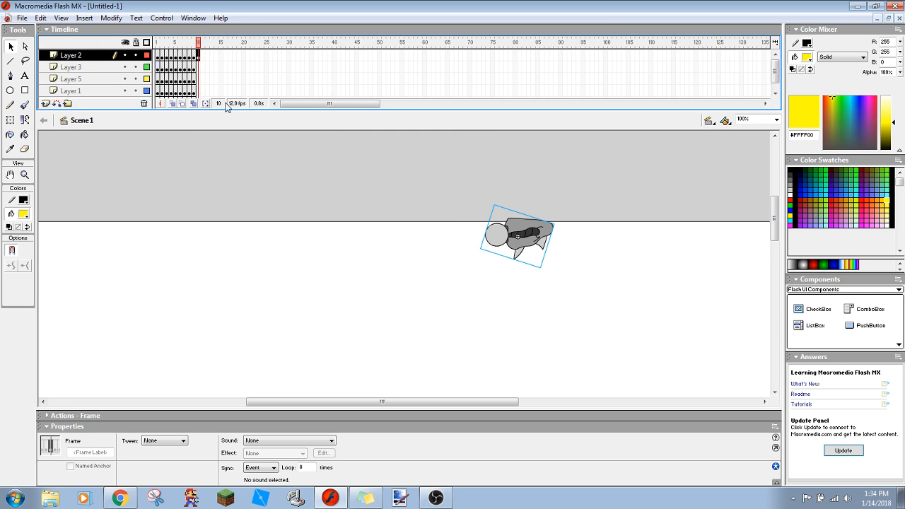
pyautogui.rightClick(198, 63)
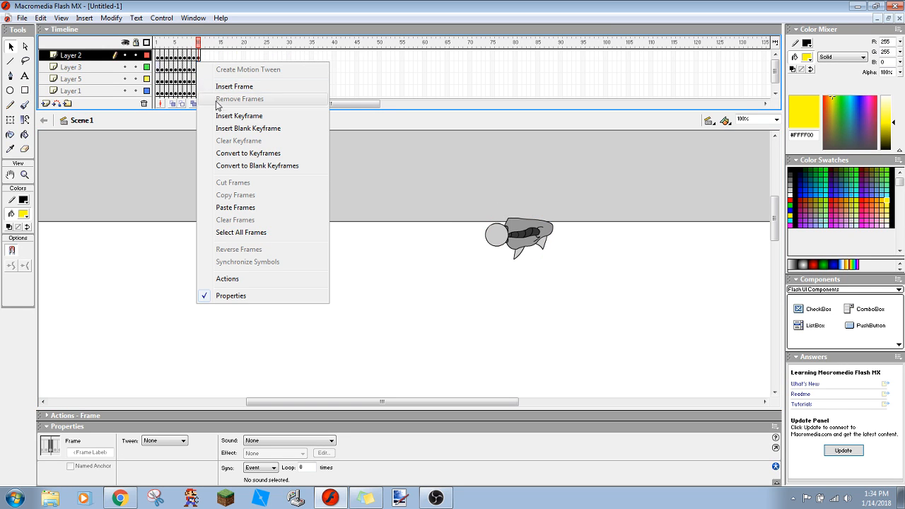
pyautogui.click(227, 117)
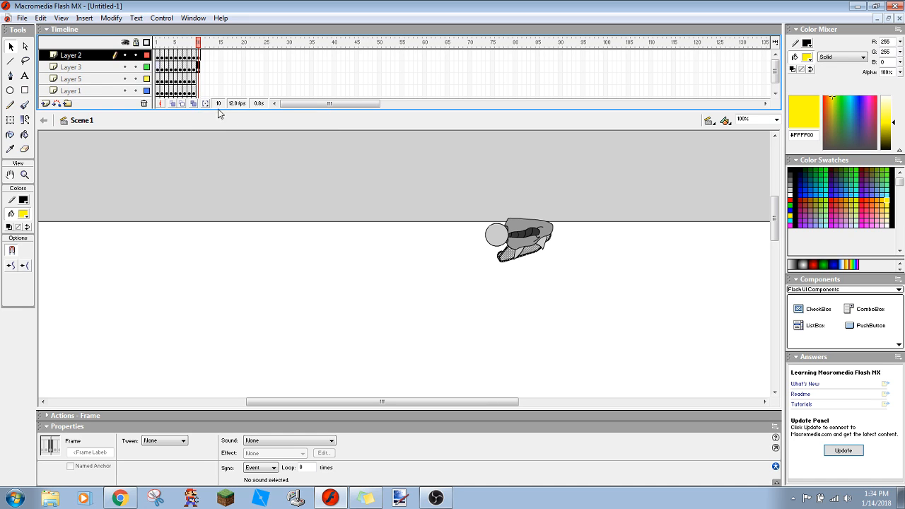
pyautogui.rightClick(199, 79)
pyautogui.click(220, 137)
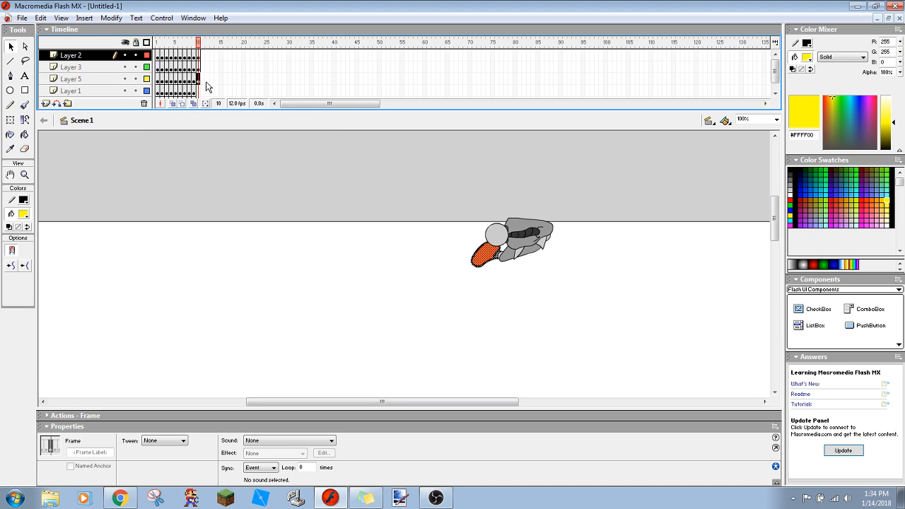
pyautogui.rightClick(202, 90)
pyautogui.click(199, 89)
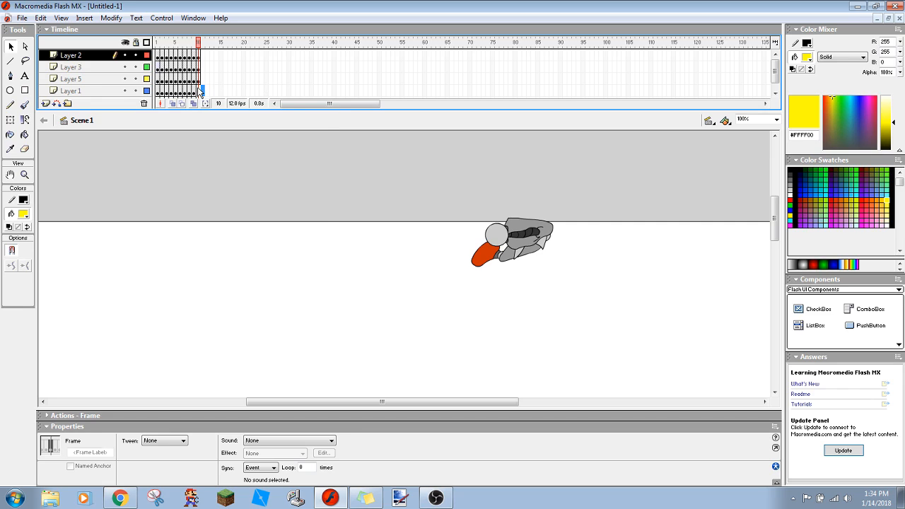
pyautogui.rightClick(198, 89)
pyautogui.click(231, 142)
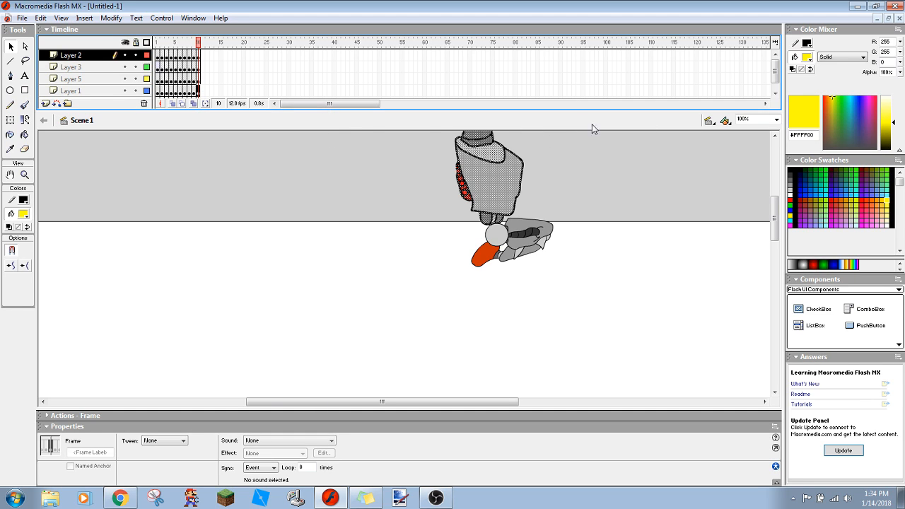
pyautogui.click(774, 92)
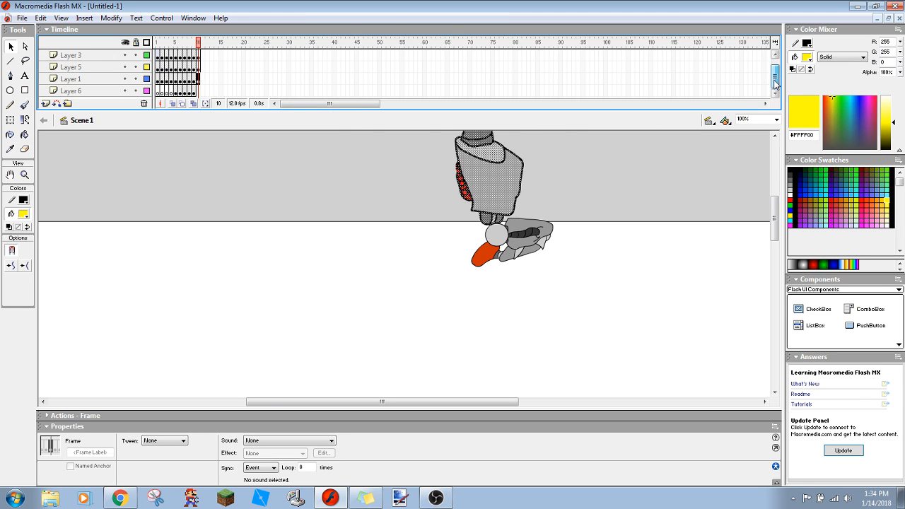
pyautogui.rightClick(200, 91)
pyautogui.click(200, 92)
pyautogui.rightClick(200, 92)
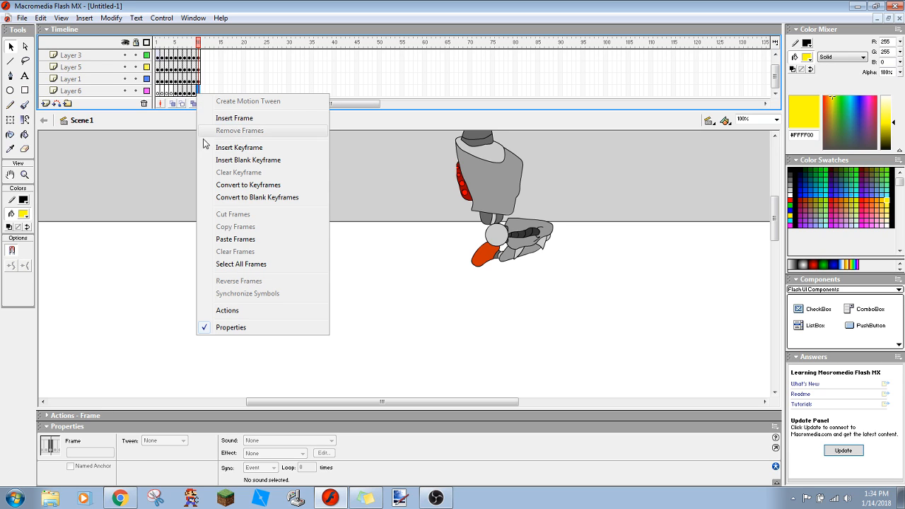
pyautogui.click(212, 148)
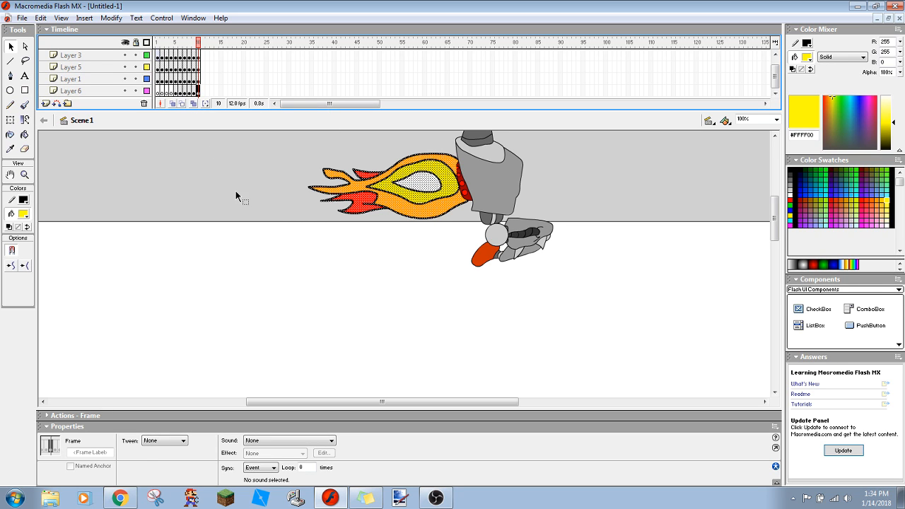
# - Move the entire robot and flame at frame 10 further up and to the right, and play the animation
pyautogui.hotkey('ctrl', 'a')
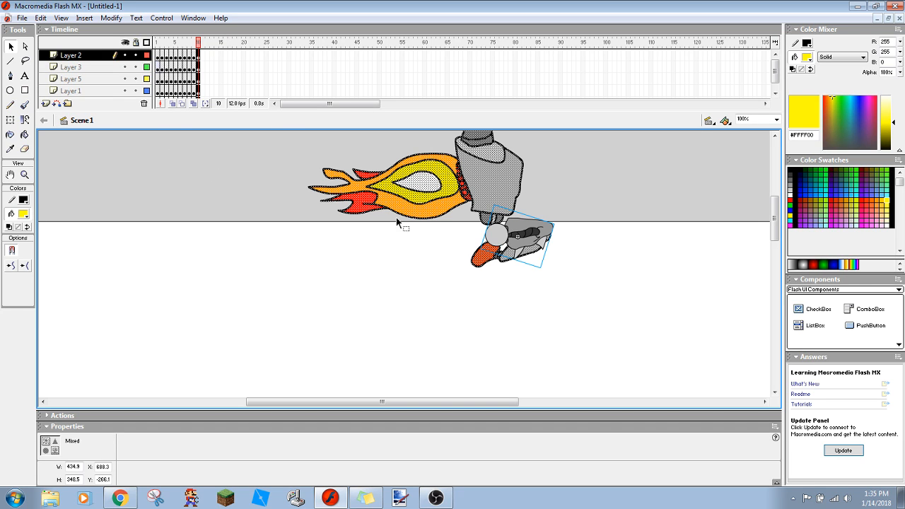
pyautogui.moveTo(436, 193); pyautogui.dragTo(554, 143)
pyautogui.click(371, 187)
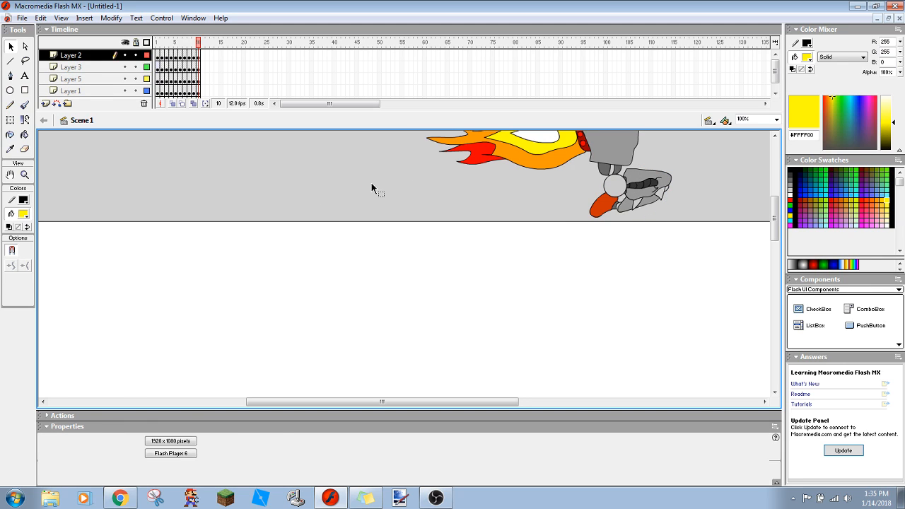
pyautogui.press('Return')
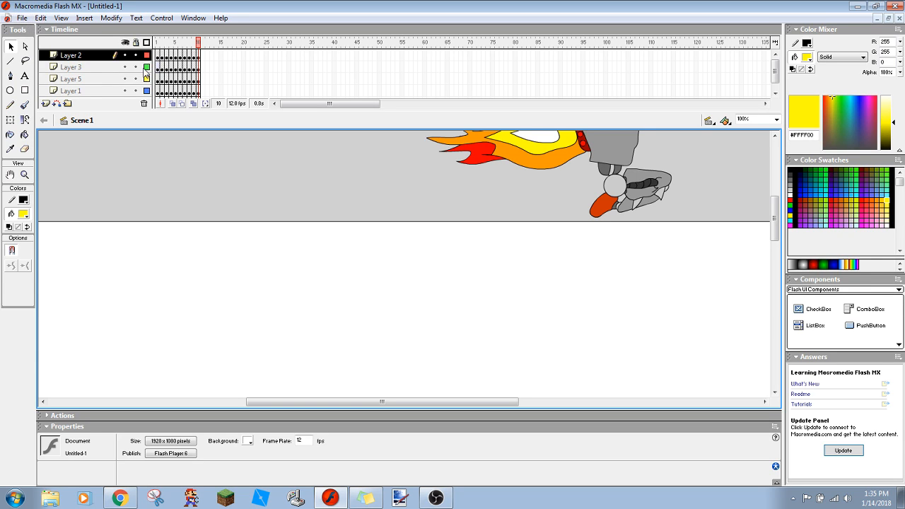
# - Set the document's frame rate to 10 fps
pyautogui.doubleClick(233, 104)
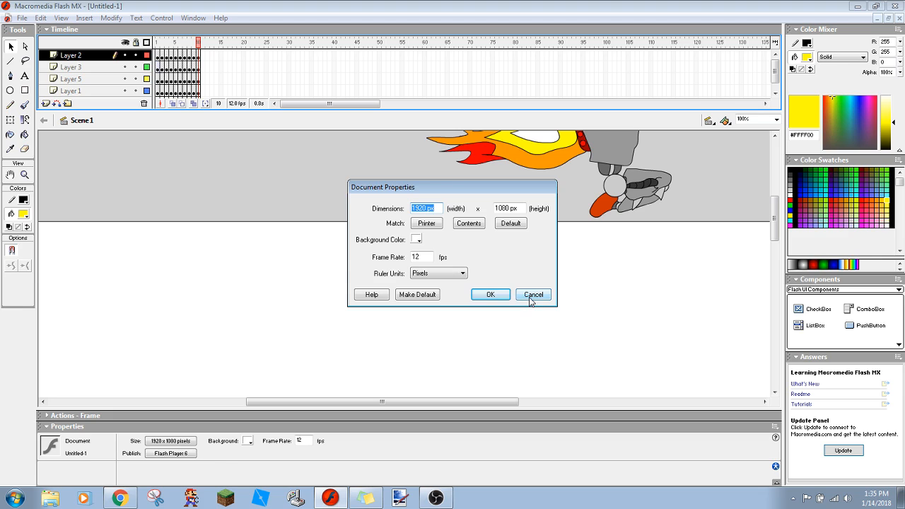
pyautogui.click(415, 256)
pyautogui.write('0')
pyautogui.press('Return')
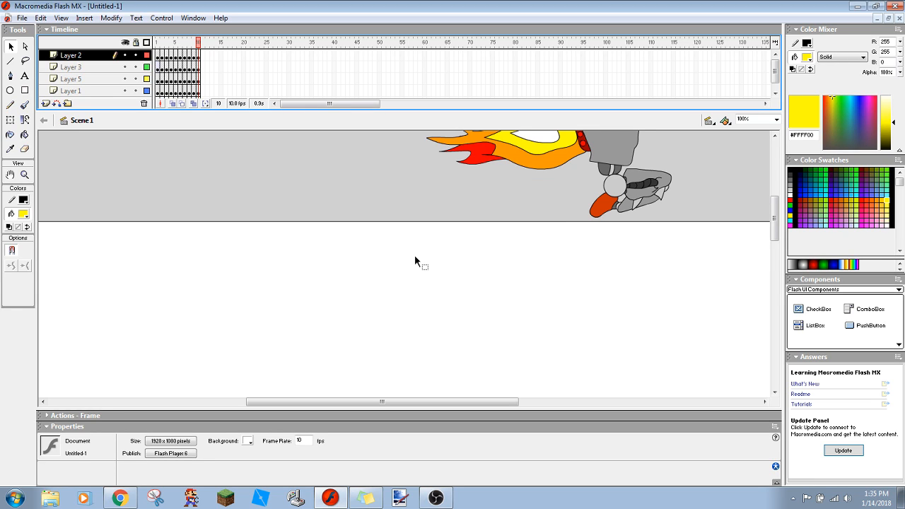
# - Export the animation to the Downloads folder as the Flash movie Robot Flying, keeping the offered Flash 6 export settings
pyautogui.click(23, 18)
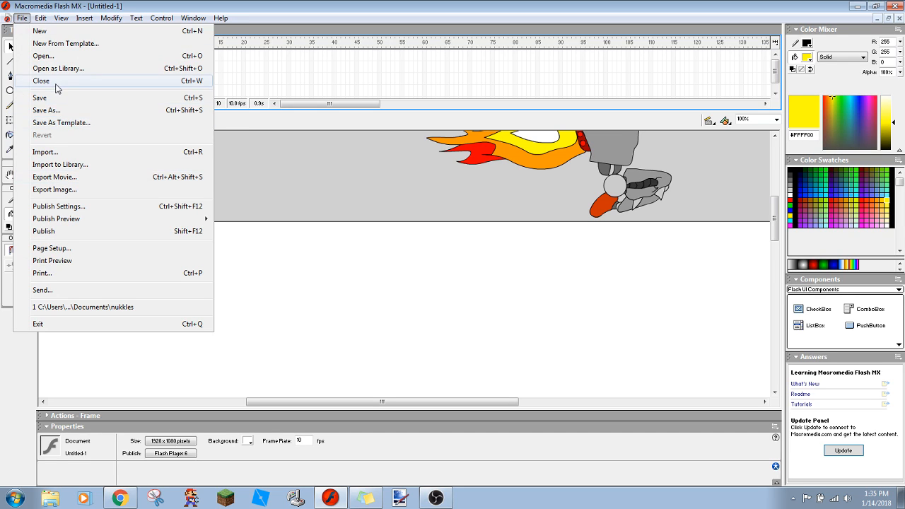
pyautogui.click(59, 177)
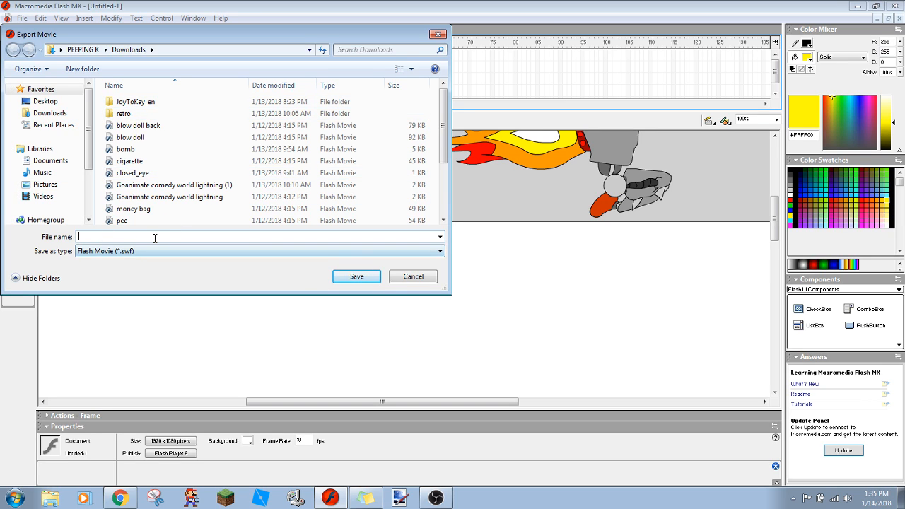
pyautogui.write('Robot Flying')
pyautogui.press('Return')
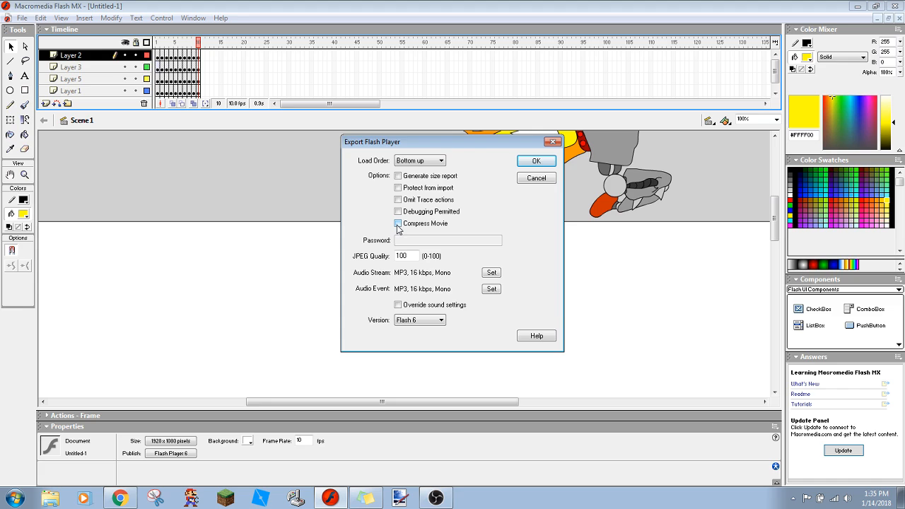
pyautogui.click(531, 162)
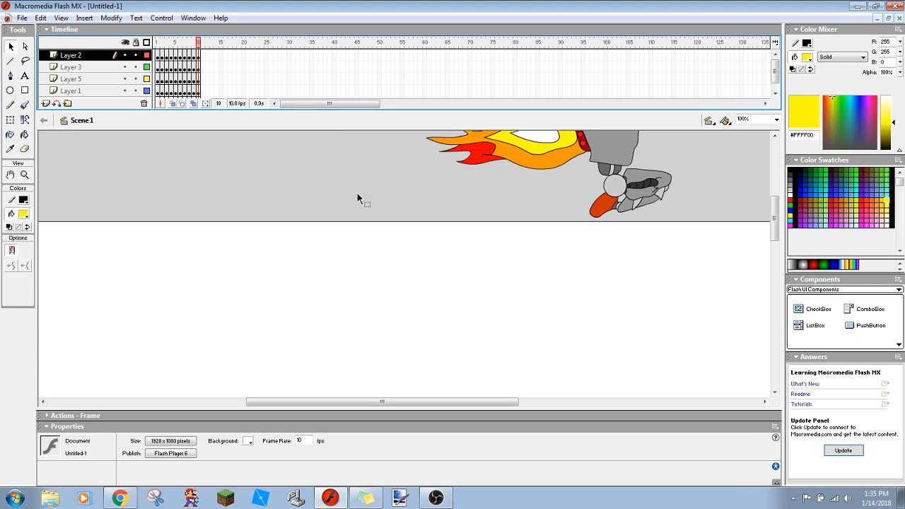
# - Switch to the YouTube Live Dashboard in Chrome and read the recent live chat messages
pyautogui.click(119, 498)
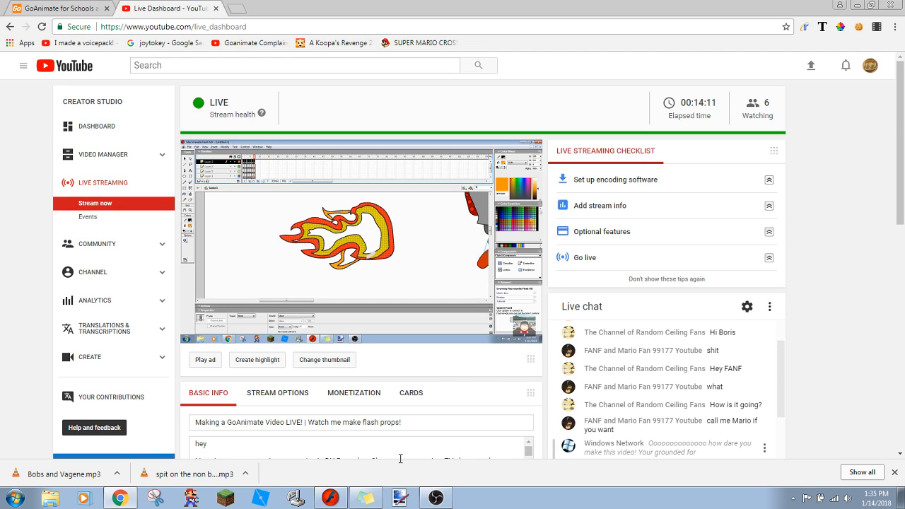
pyautogui.moveTo(902, 176); pyautogui.dragTo(903, 205)
pyautogui.moveTo(904, 252); pyautogui.dragTo(903, 254)
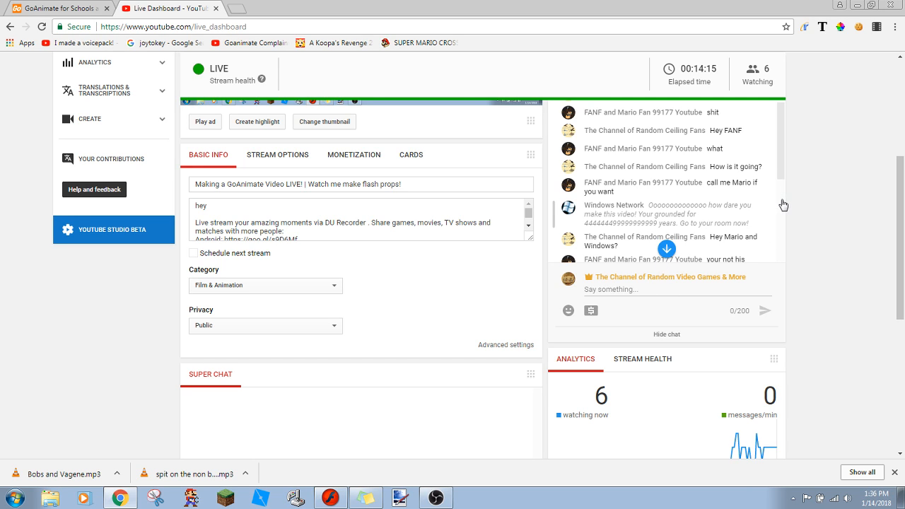
pyautogui.click(433, 502)
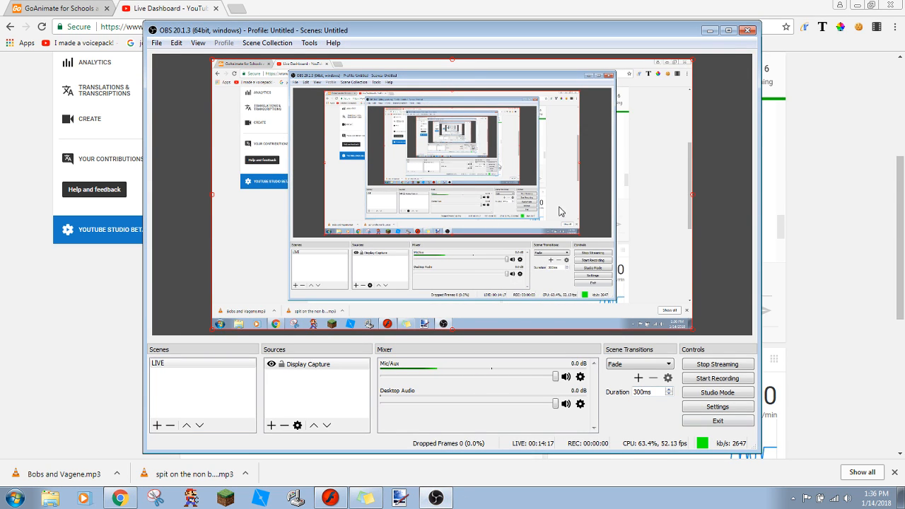
pyautogui.click(795, 291)
pyautogui.moveTo(781, 231); pyautogui.dragTo(784, 256)
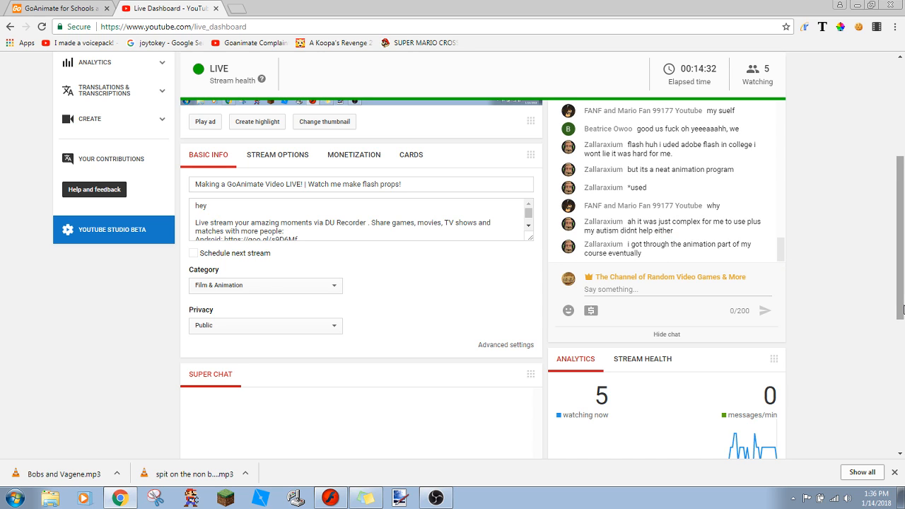
pyautogui.moveTo(901, 309); pyautogui.dragTo(902, 268)
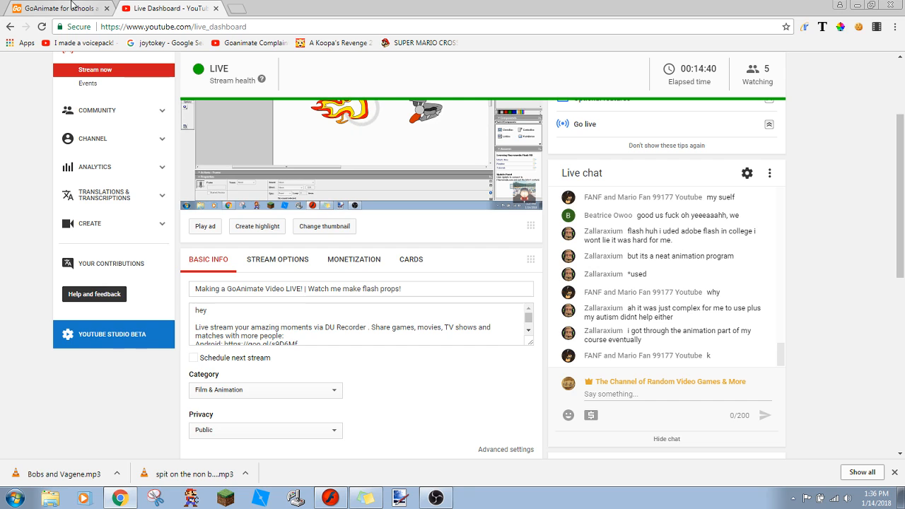
# - Switch to the GoAnimate video maker, upload Robot Flying.swf from the Downloads folder and import it as a prop
pyautogui.click(71, 7)
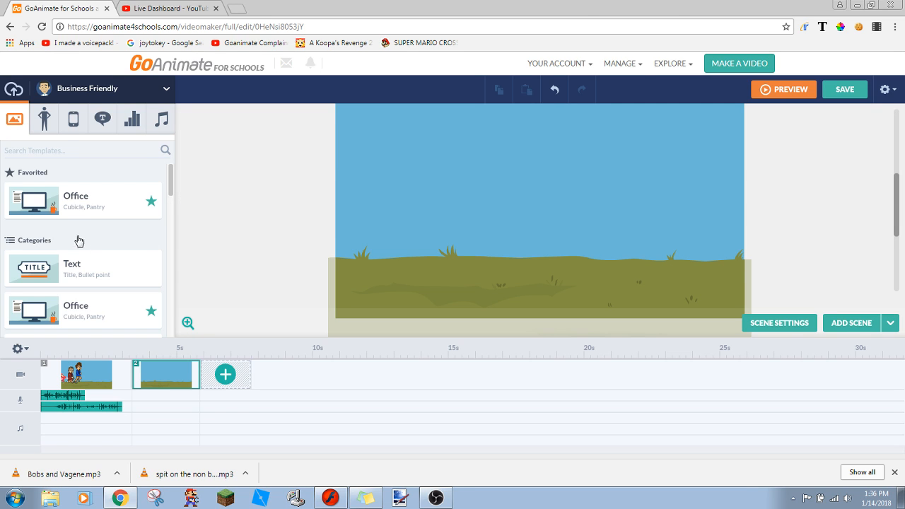
pyautogui.click(12, 92)
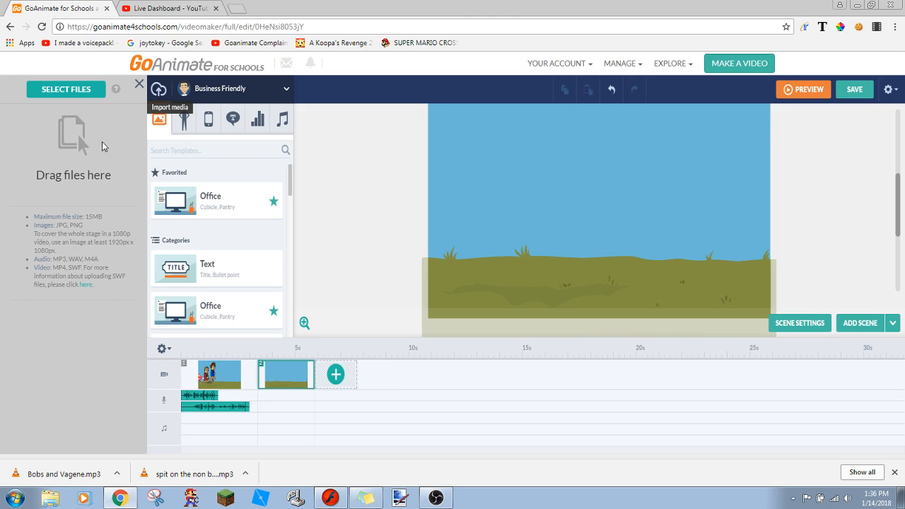
pyautogui.click(48, 89)
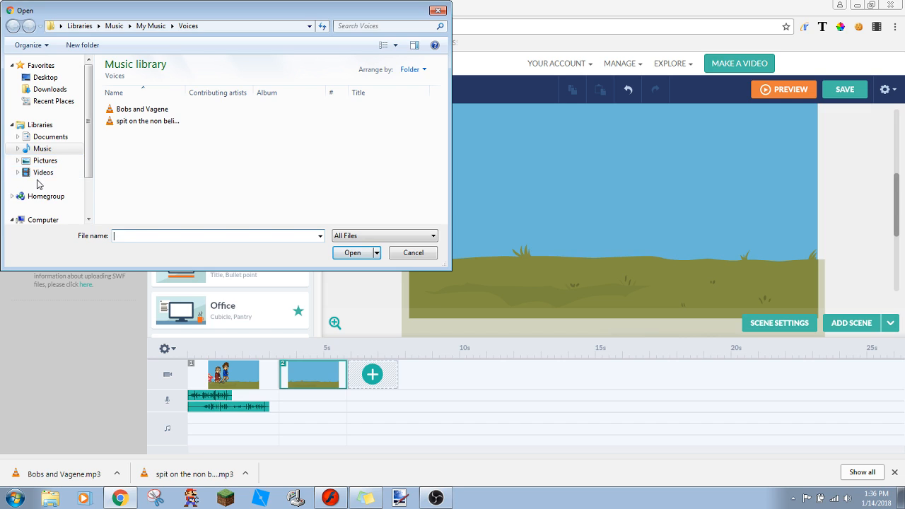
pyautogui.click(40, 92)
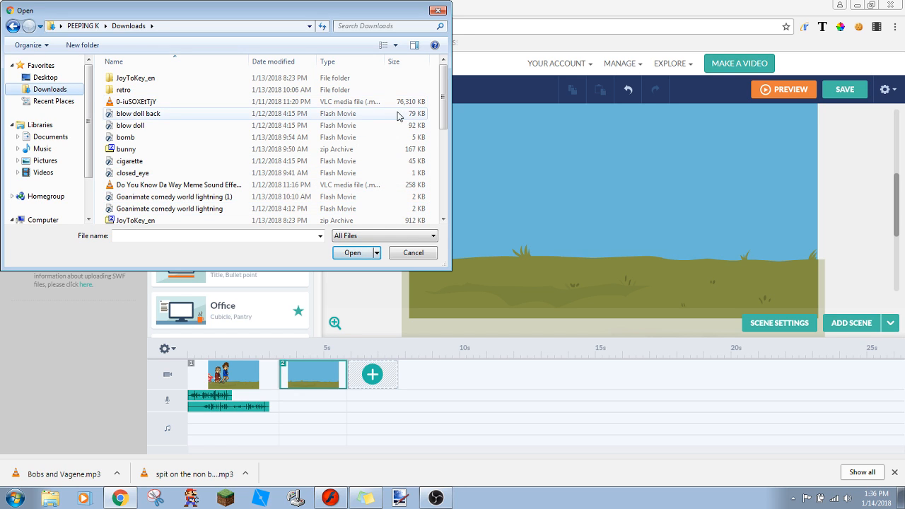
pyautogui.moveTo(443, 109); pyautogui.dragTo(453, 179)
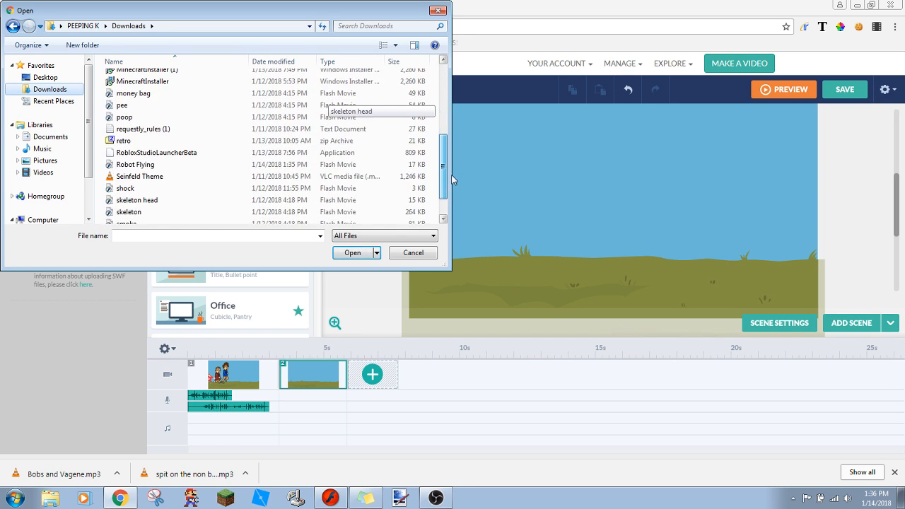
pyautogui.click(241, 239)
pyautogui.write('robot')
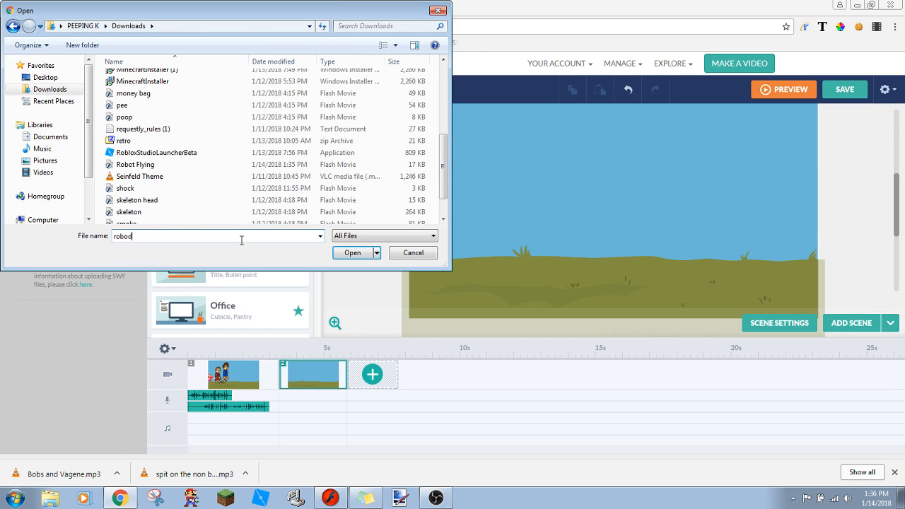
pyautogui.click(210, 248)
pyautogui.press('Return')
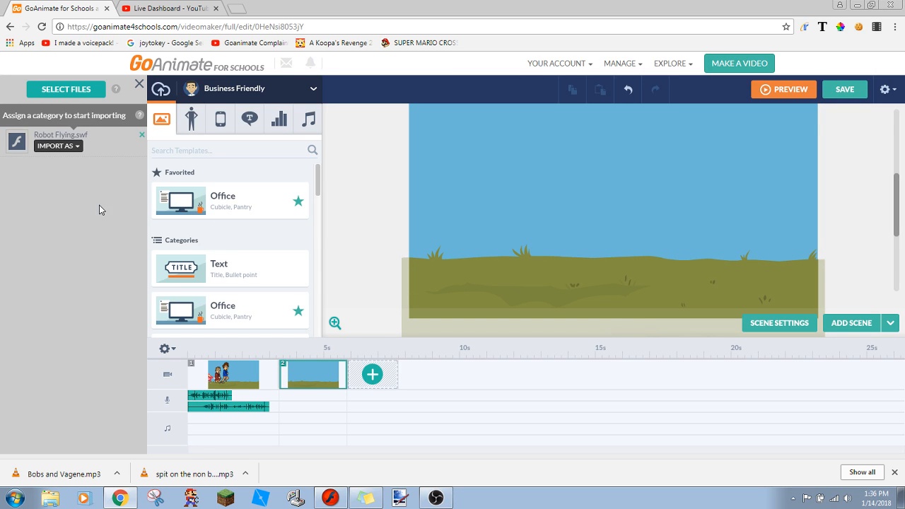
pyautogui.click(69, 145)
pyautogui.click(68, 167)
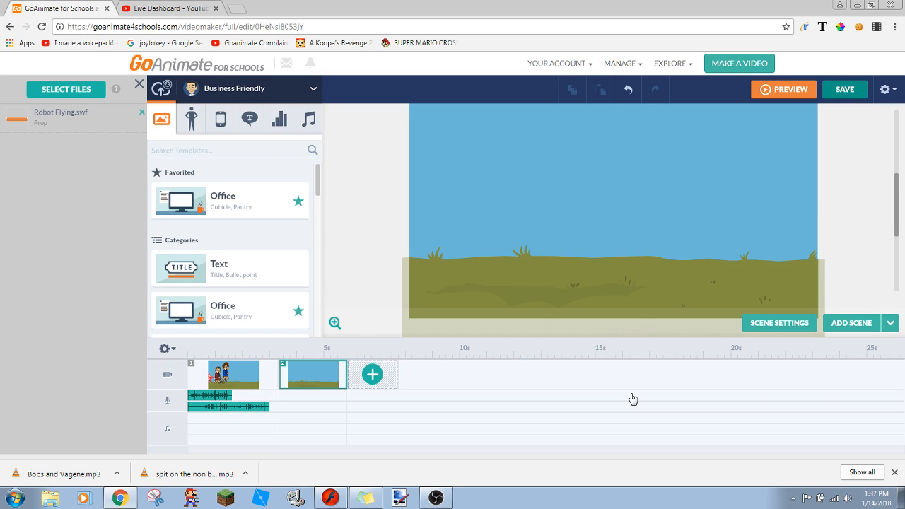
# - Save the New Channel Trailer video and go to its video page without posting it to a group
pyautogui.click(837, 86)
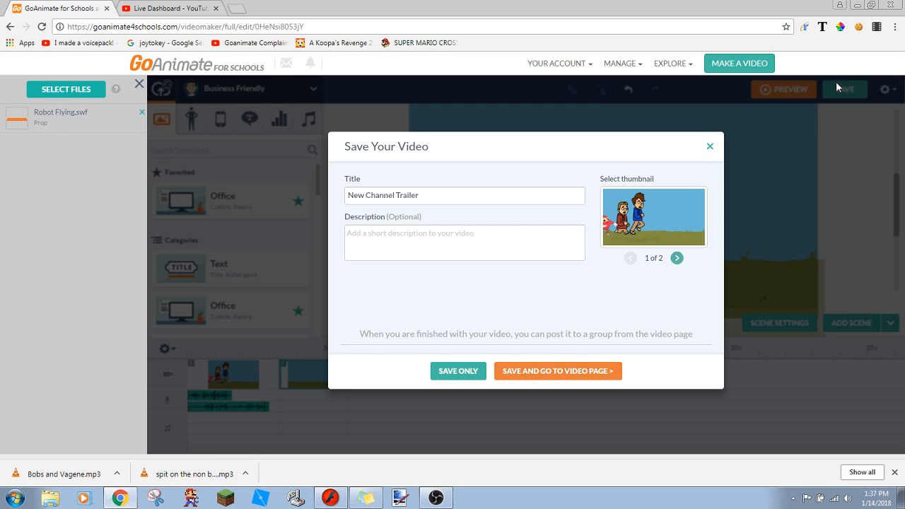
pyautogui.click(562, 371)
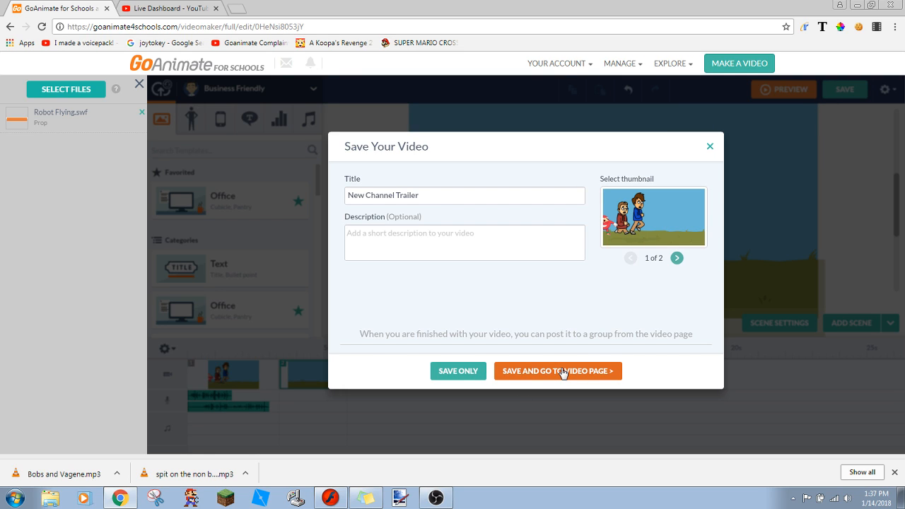
pyautogui.click(563, 371)
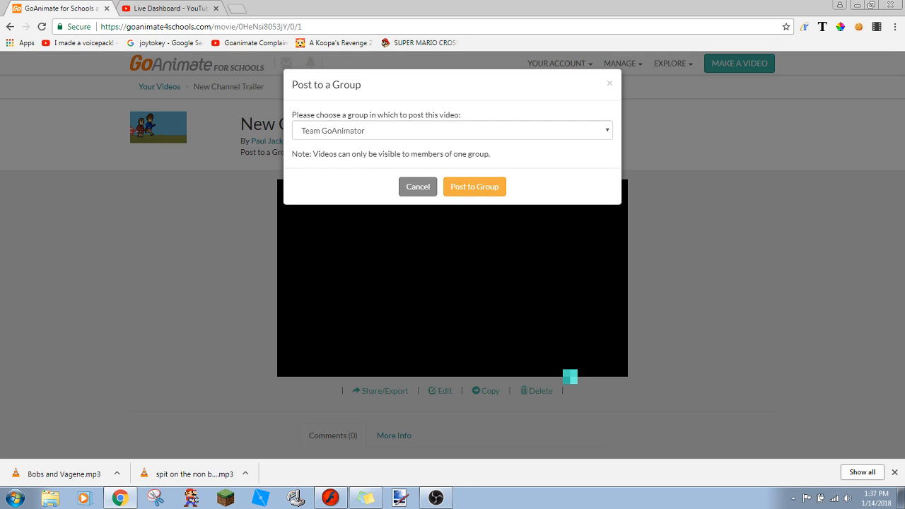
pyautogui.click(417, 186)
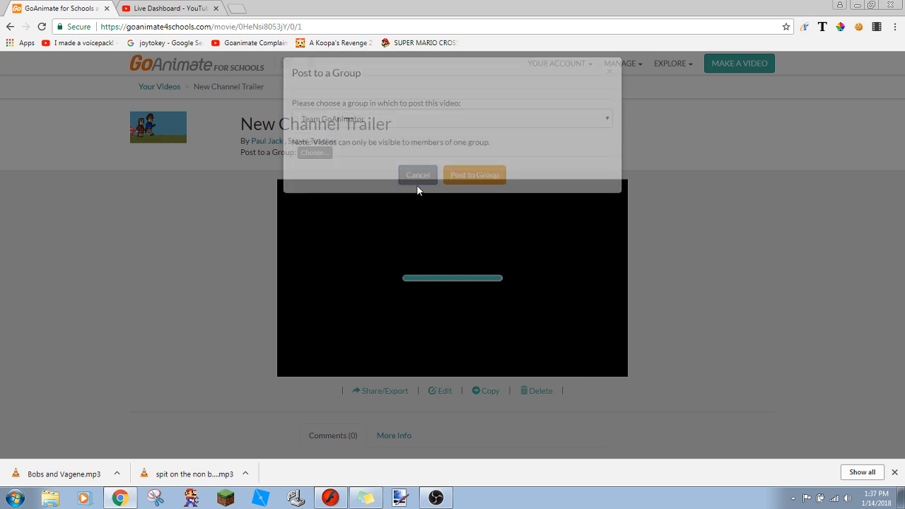
# - Reopen the New Channel Trailer video for editing and reload the editor page
pyautogui.click(445, 392)
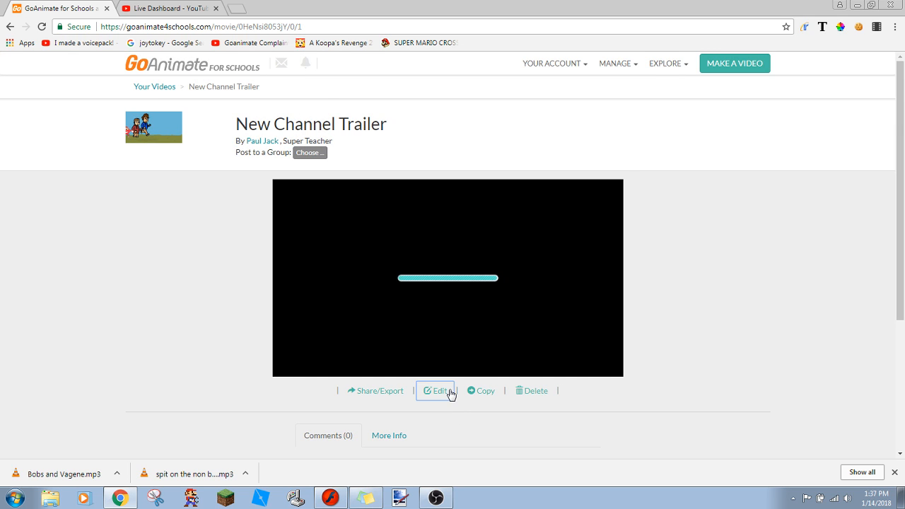
pyautogui.click(142, 10)
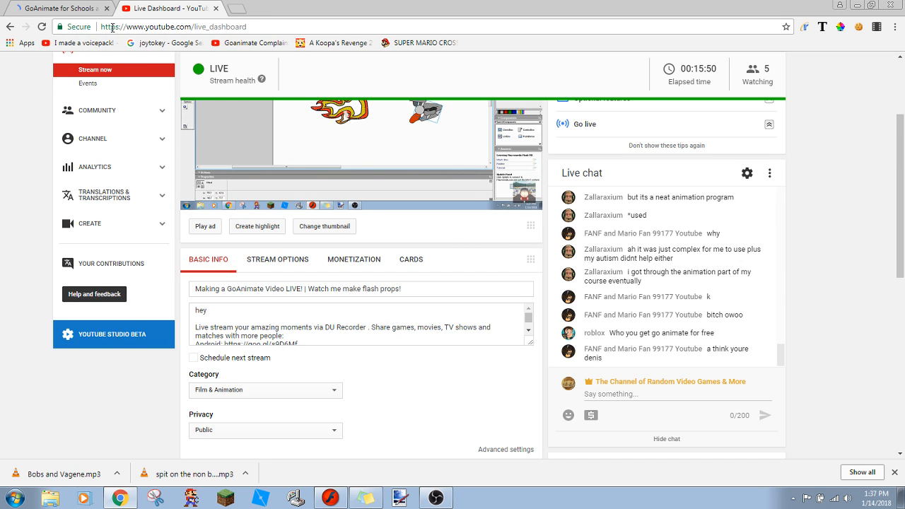
pyautogui.click(74, 9)
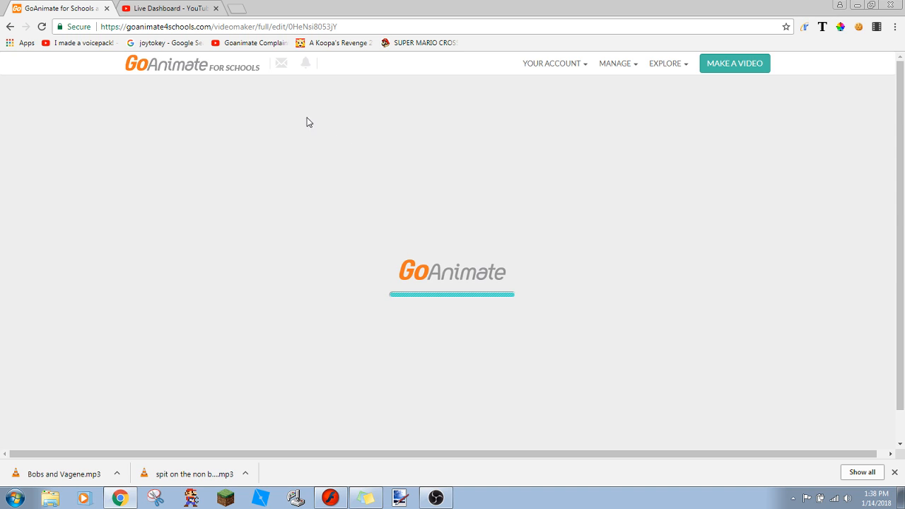
pyautogui.click(41, 28)
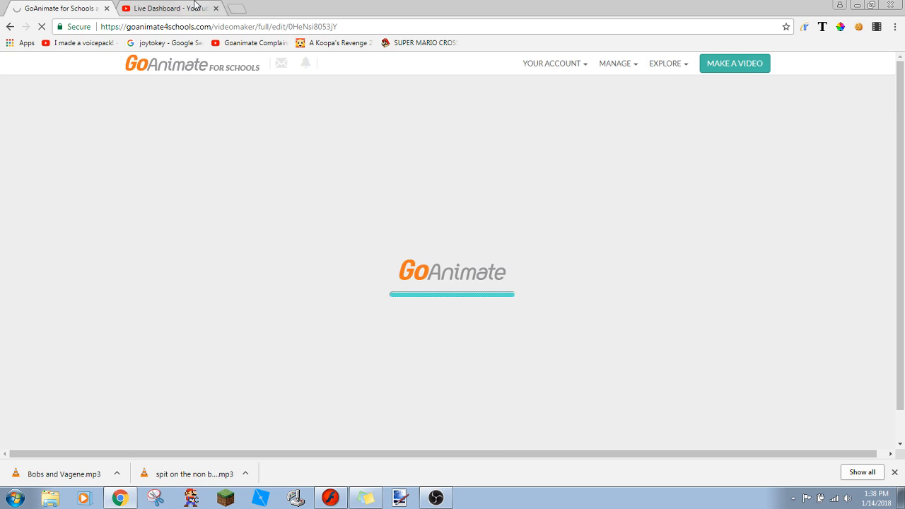
# - Check the stream status and live chat on the YouTube dashboard while the video editor reloads
pyautogui.click(198, 7)
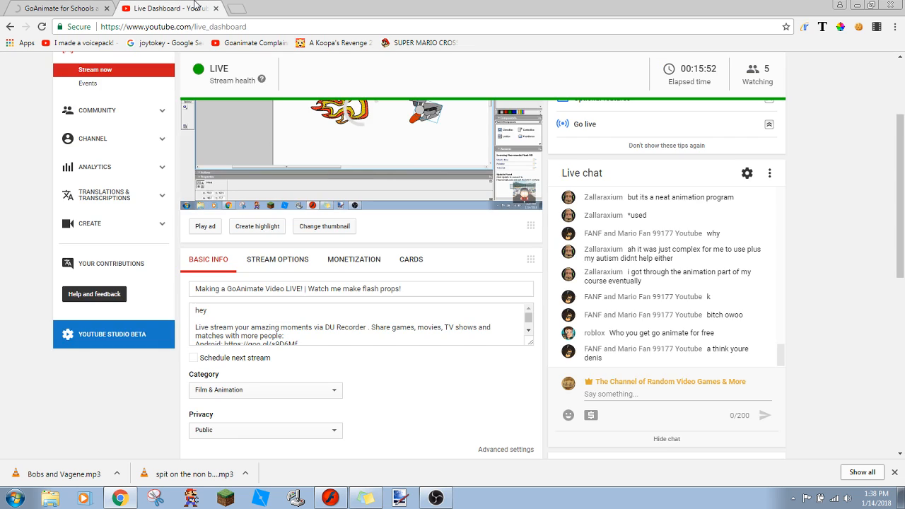
pyautogui.click(41, 5)
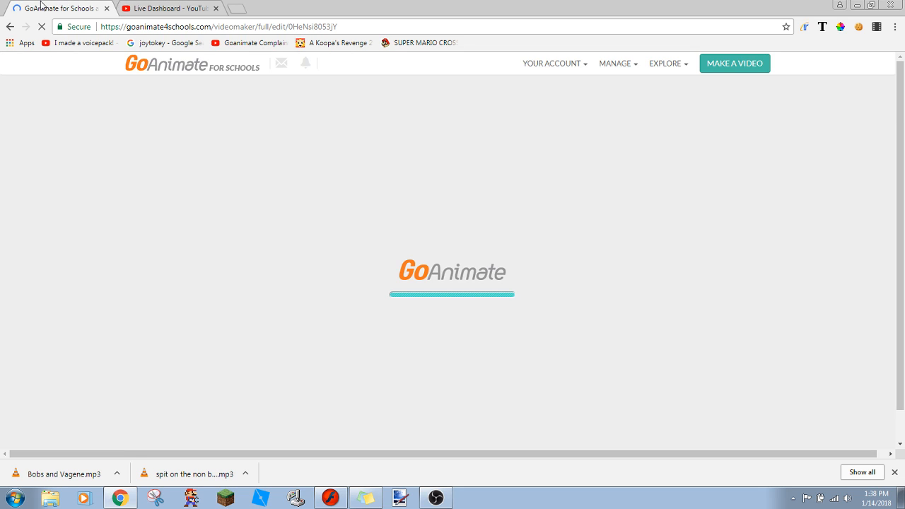
pyautogui.click(135, 7)
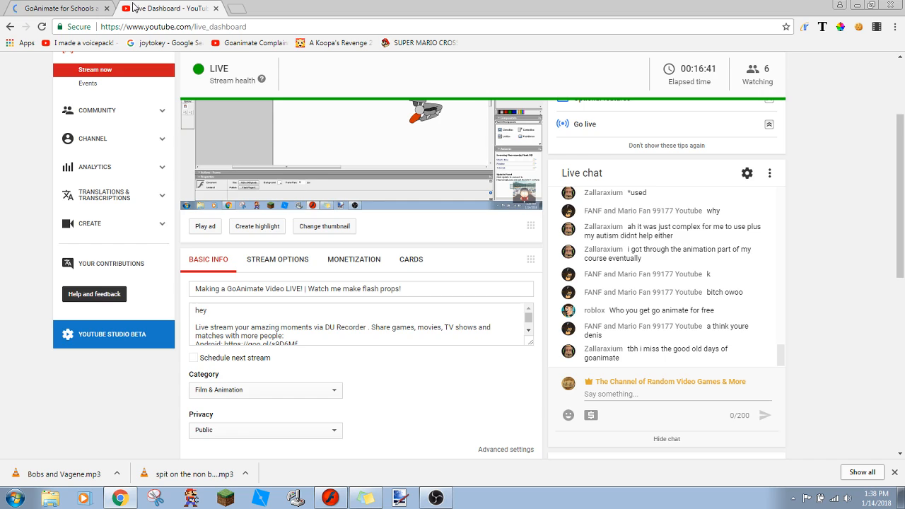
pyautogui.click(47, 5)
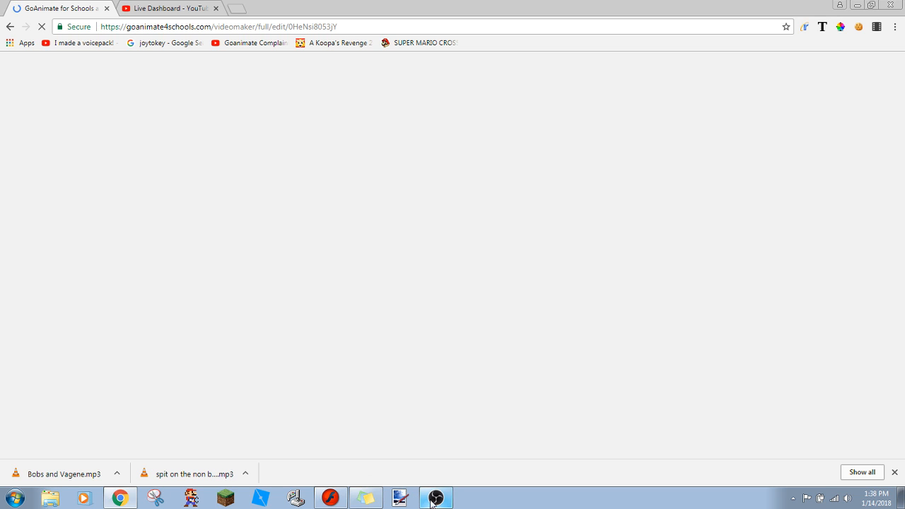
pyautogui.click(215, 7)
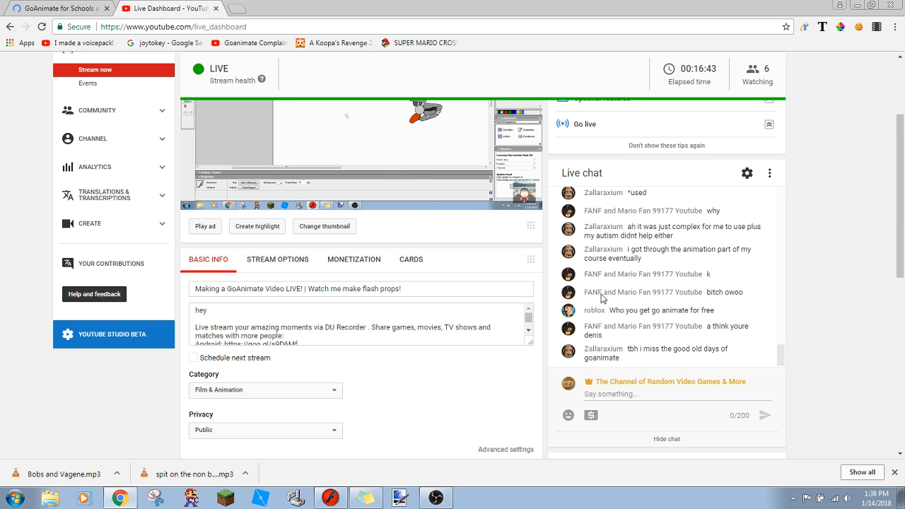
pyautogui.scroll(1, 898, 157)
pyautogui.scroll(2, 898, 156)
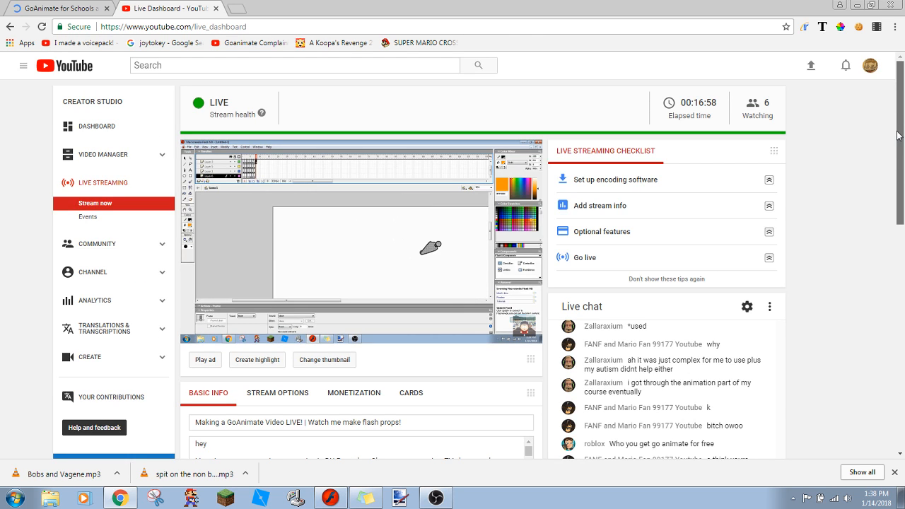
pyautogui.scroll(-1, 902, 276)
pyautogui.scroll(-5, 902, 276)
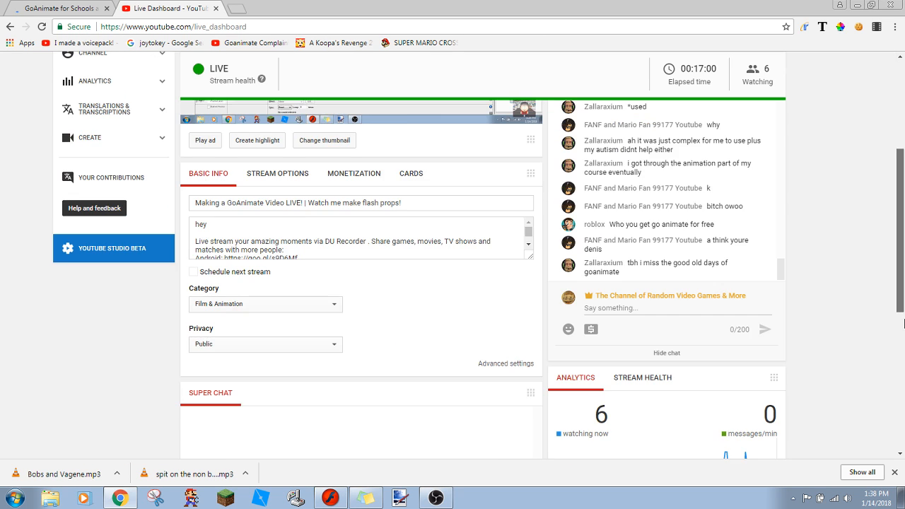
pyautogui.scroll(2, 901, 322)
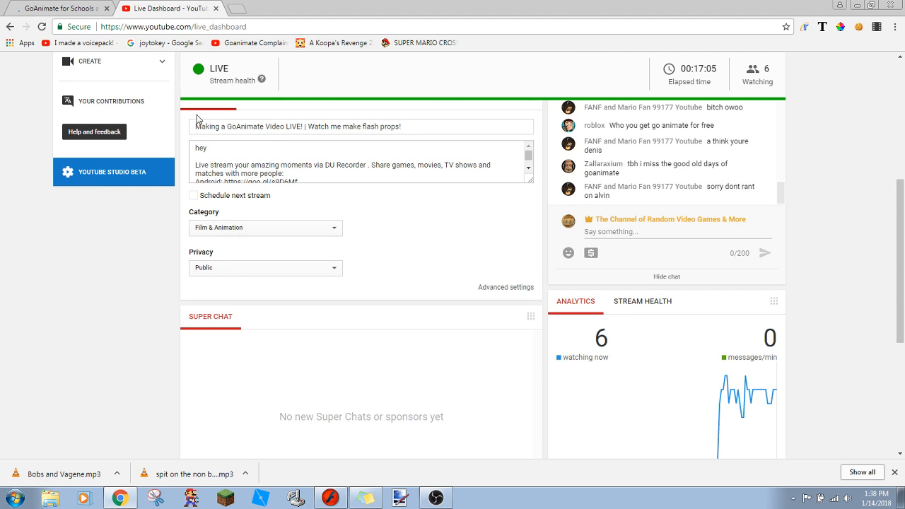
# - Return to the GoAnimate editor page and decline reloading it again
pyautogui.click(15, 6)
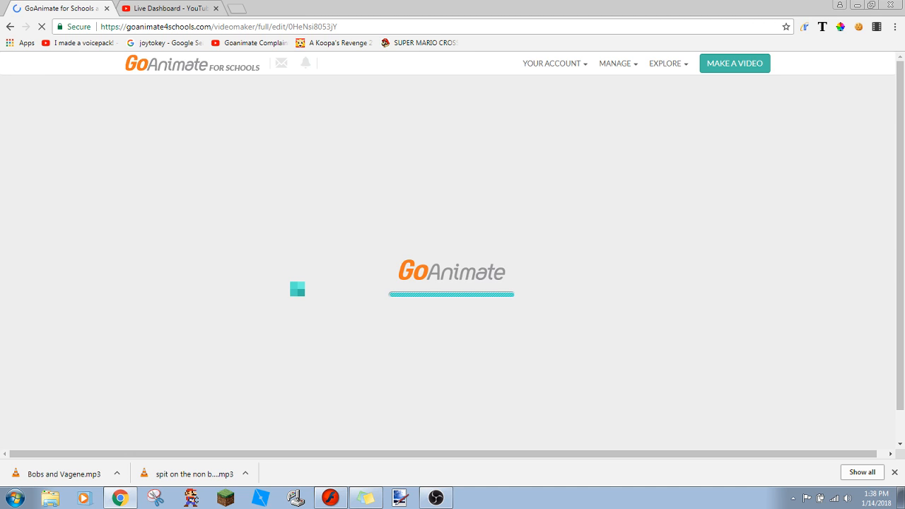
pyautogui.press('F5')
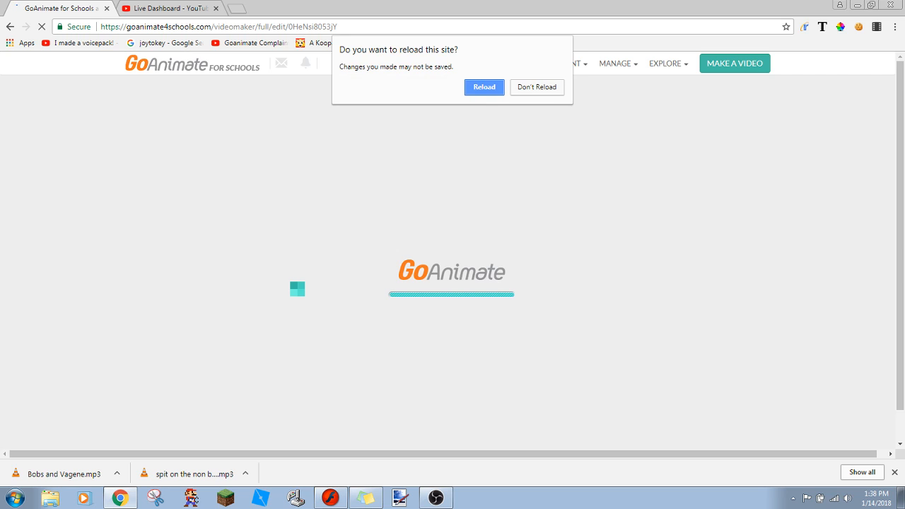
pyautogui.click(535, 92)
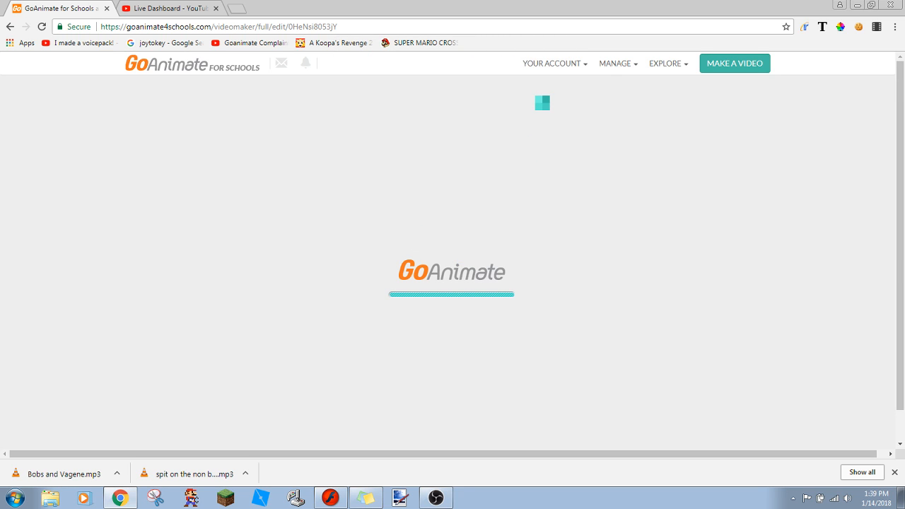
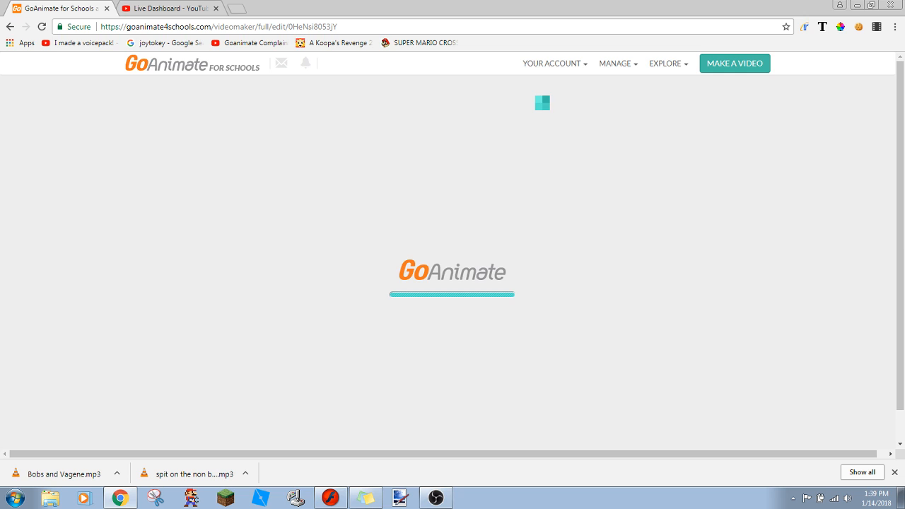
# - Switch to OBS, review the Video and Advanced settings, and dismiss them without changes before minimizing the program
pyautogui.click(436, 498)
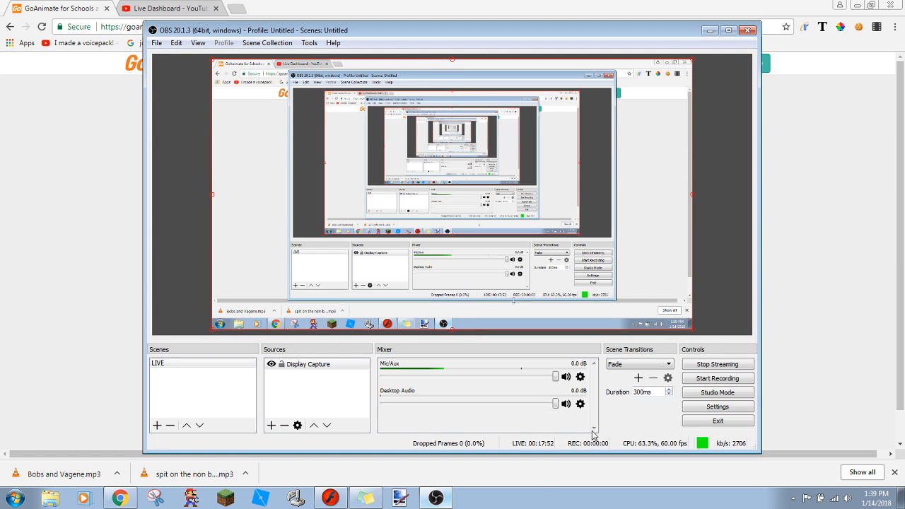
pyautogui.click(698, 408)
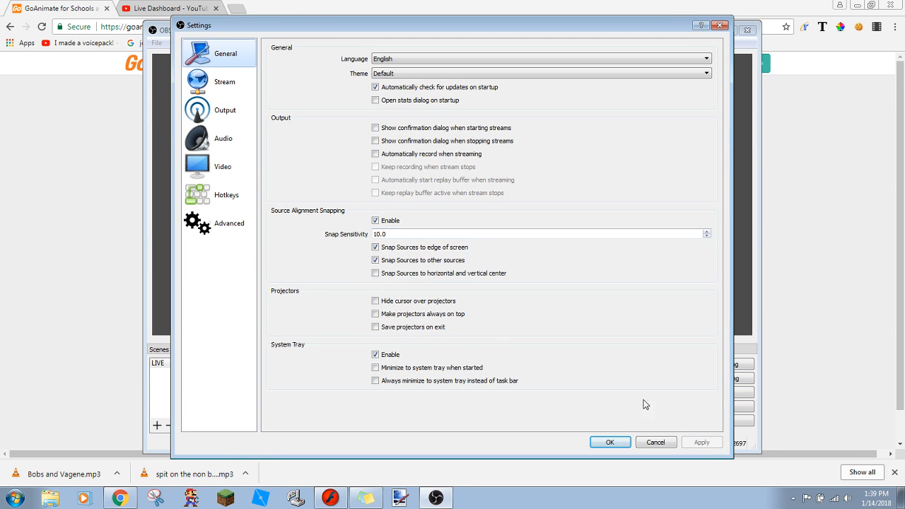
pyautogui.click(220, 167)
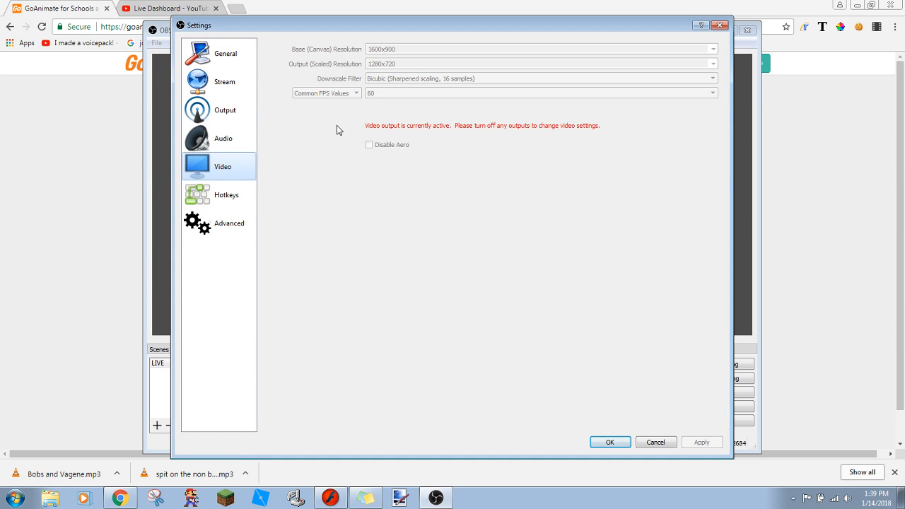
pyautogui.click(235, 233)
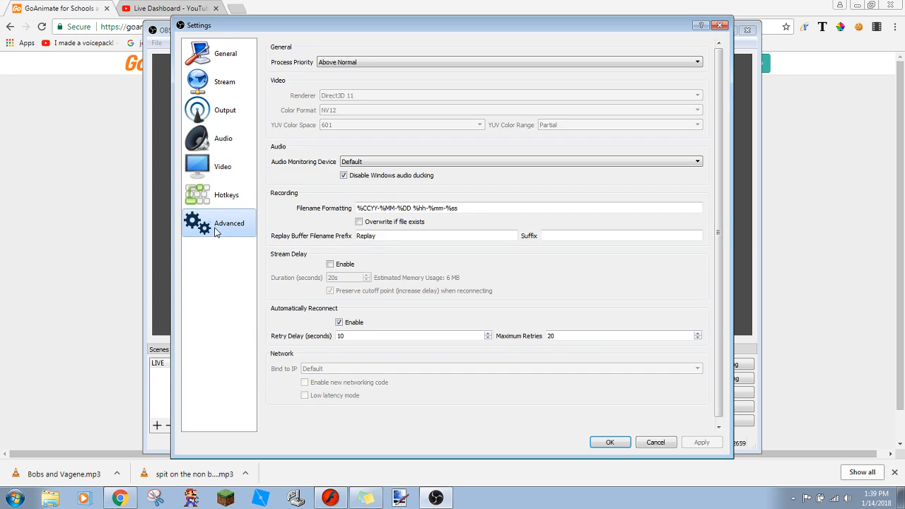
pyautogui.click(366, 164)
pyautogui.click(365, 170)
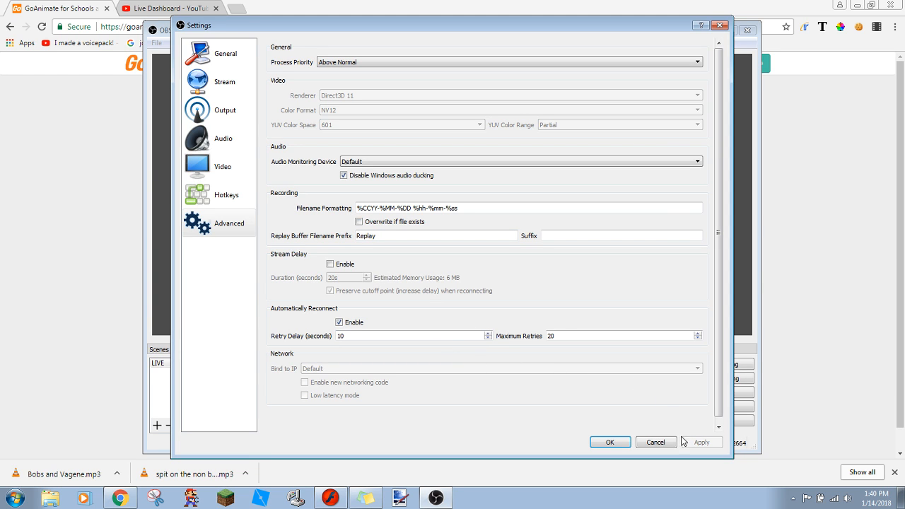
pyautogui.press('Escape')
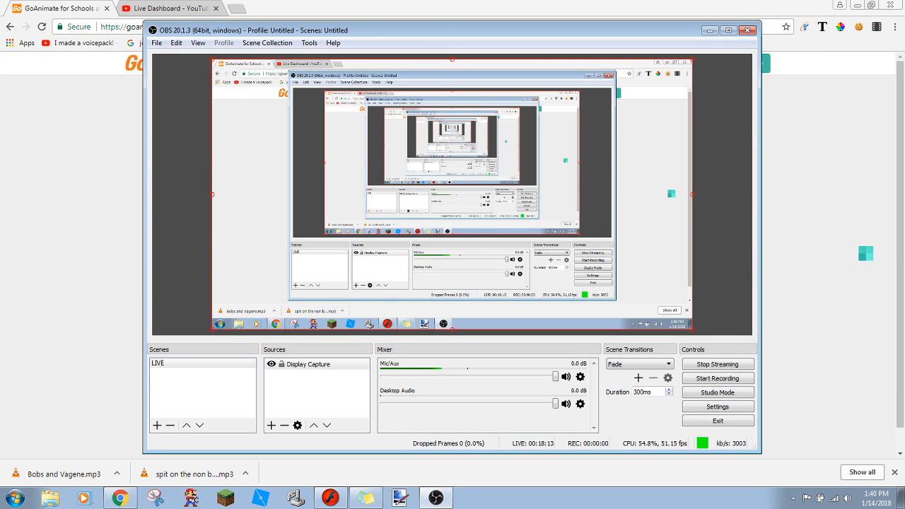
pyautogui.click(710, 30)
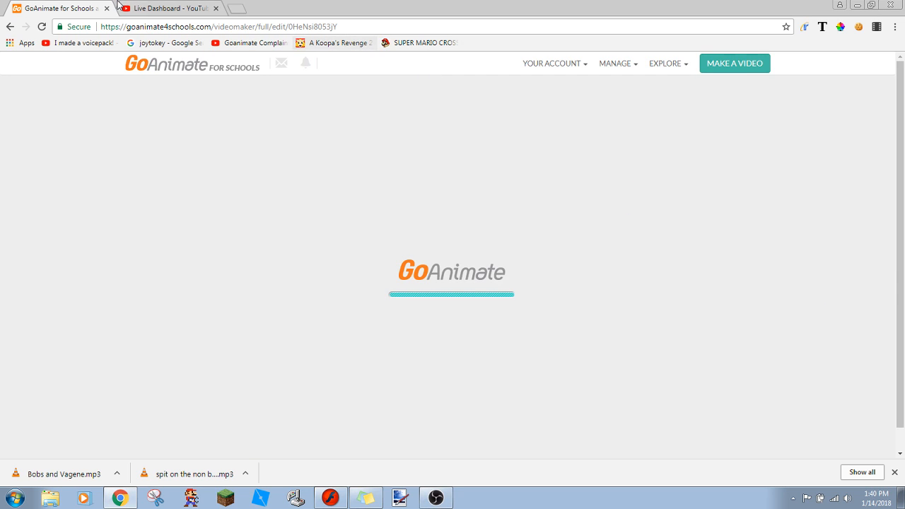
# - Check the YouTube live dashboard and chat and move the stream preview to the live point while the video editor loads
pyautogui.click(173, 5)
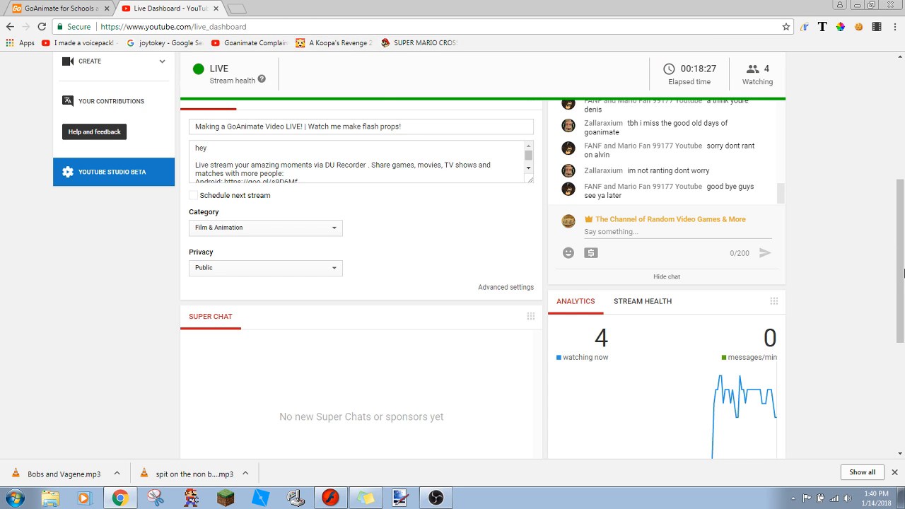
pyautogui.moveTo(903, 286); pyautogui.dragTo(882, 146)
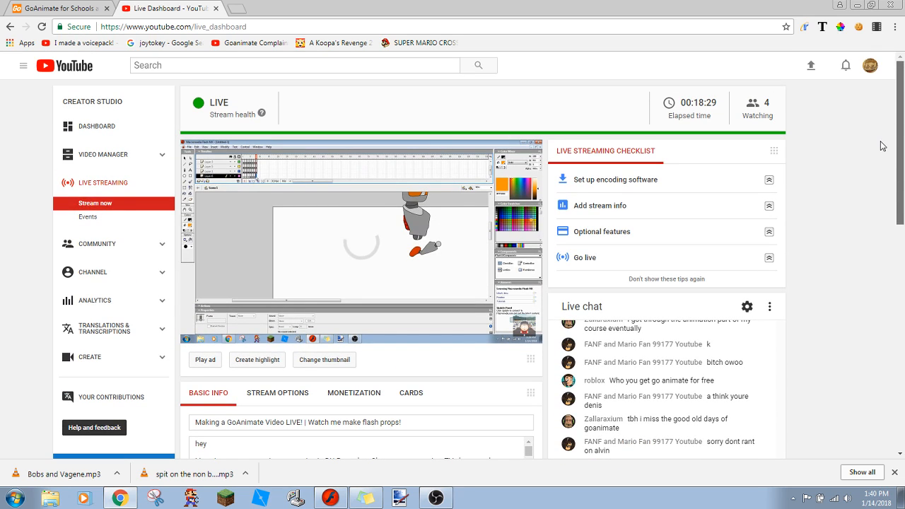
pyautogui.click(98, 8)
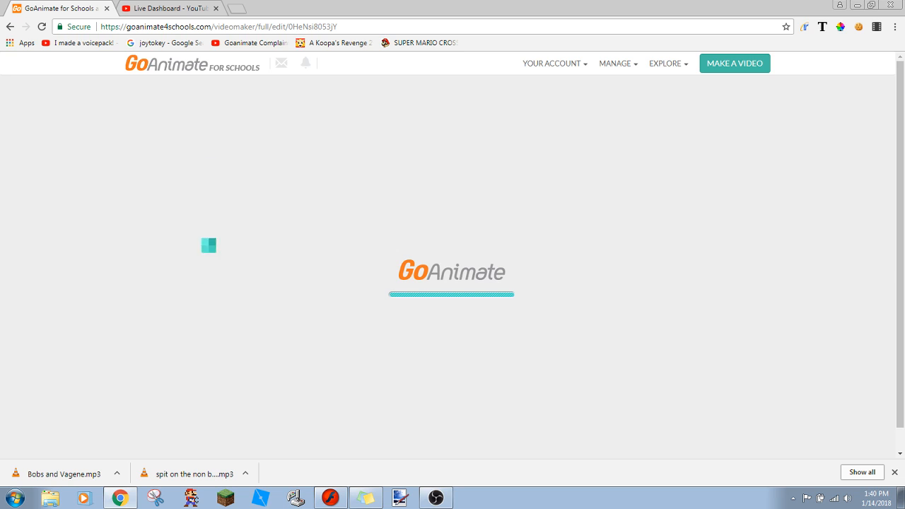
pyautogui.click(186, 5)
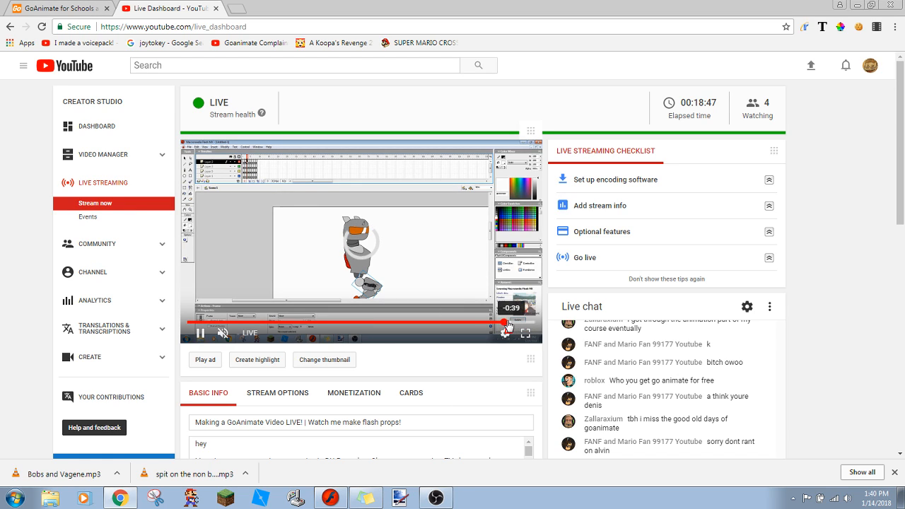
pyautogui.moveTo(505, 323); pyautogui.dragTo(543, 326)
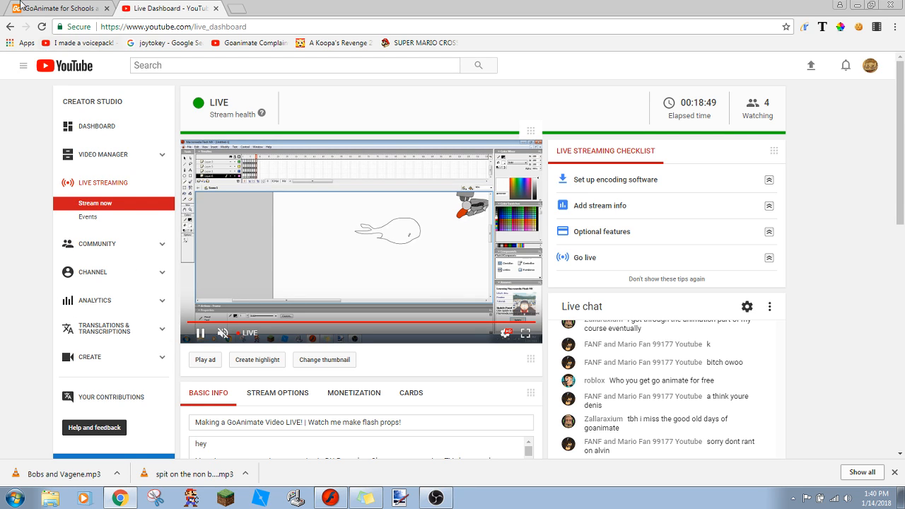
pyautogui.click(44, 6)
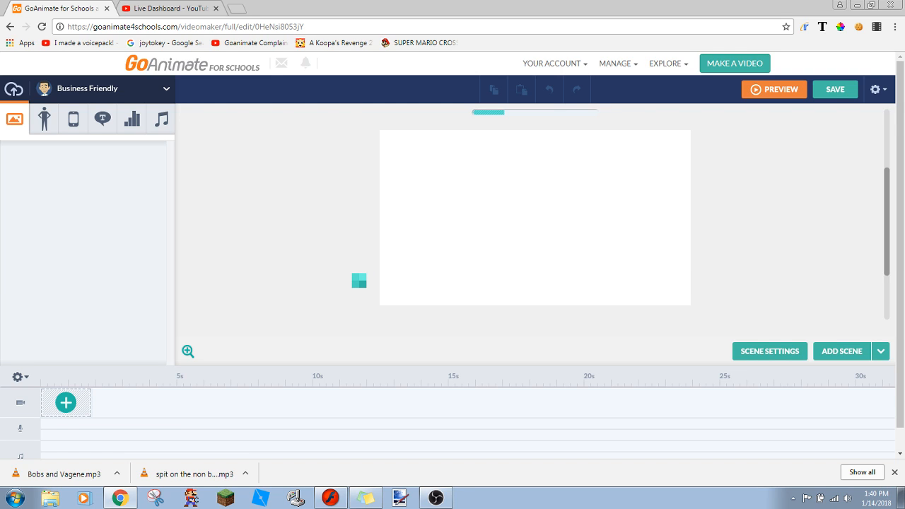
pyautogui.click(170, 7)
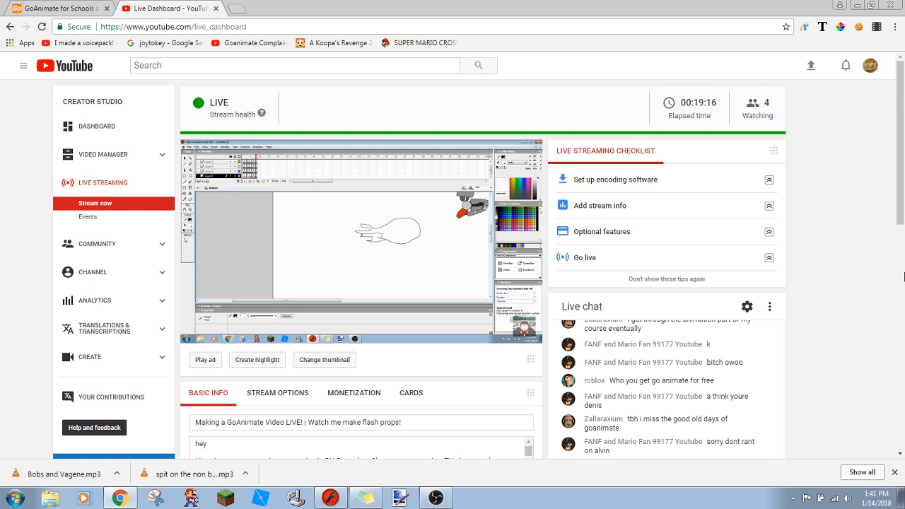
pyautogui.scroll(-3, 903, 274)
pyautogui.scroll(3, 901, 297)
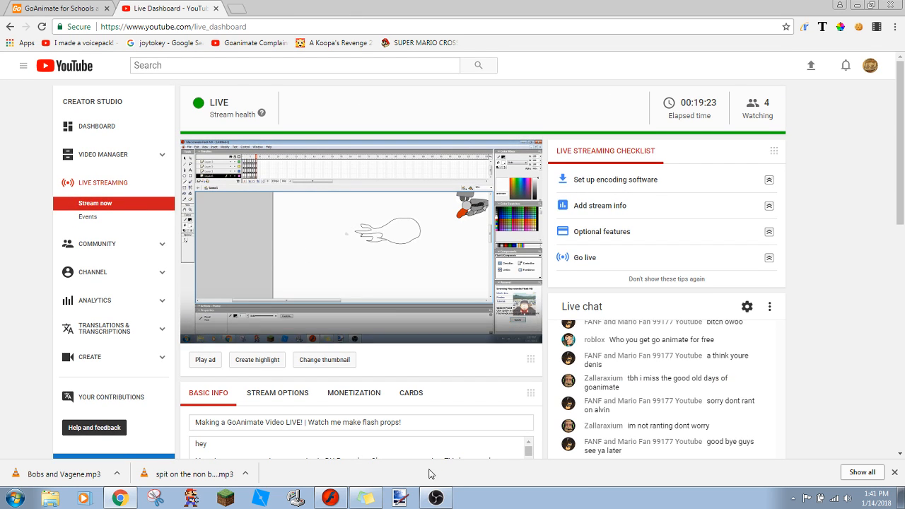
# - Switch to OBS and review the streaming and recording output, General, Video and Audio settings, cancelling without changes
pyautogui.click(435, 498)
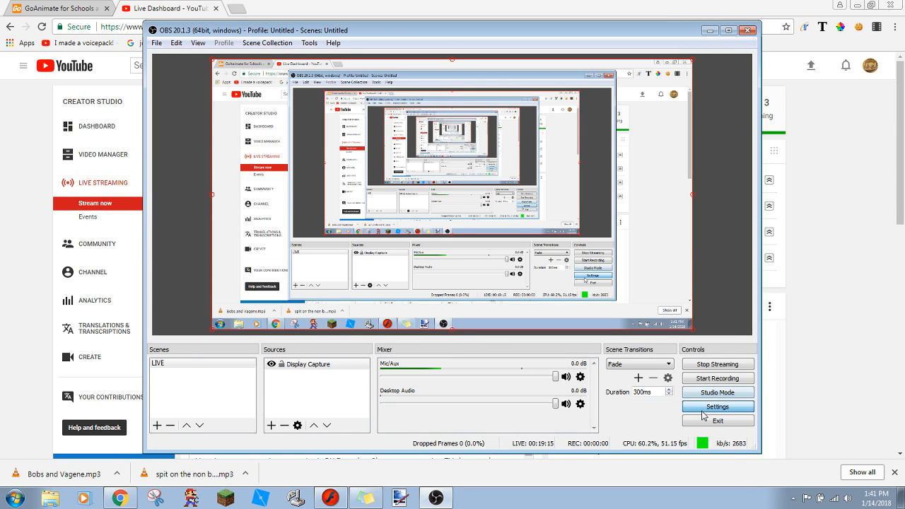
pyautogui.click(703, 410)
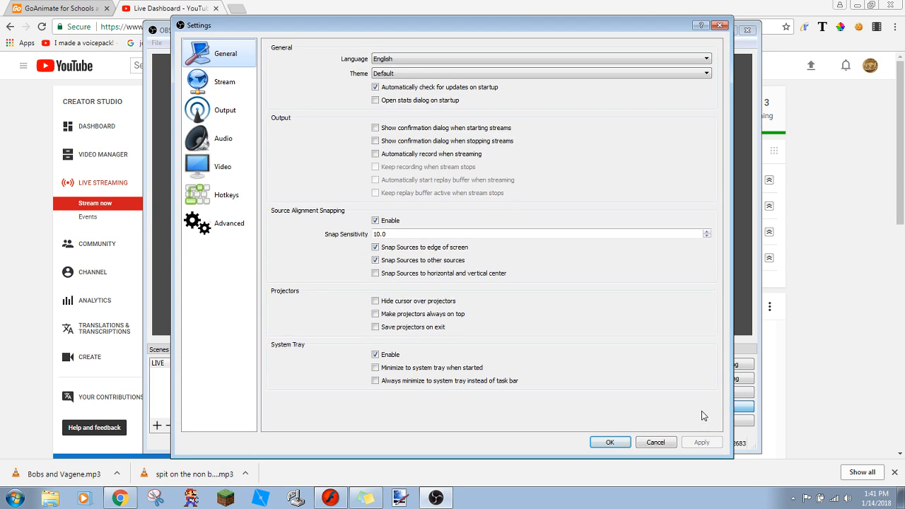
pyautogui.click(219, 108)
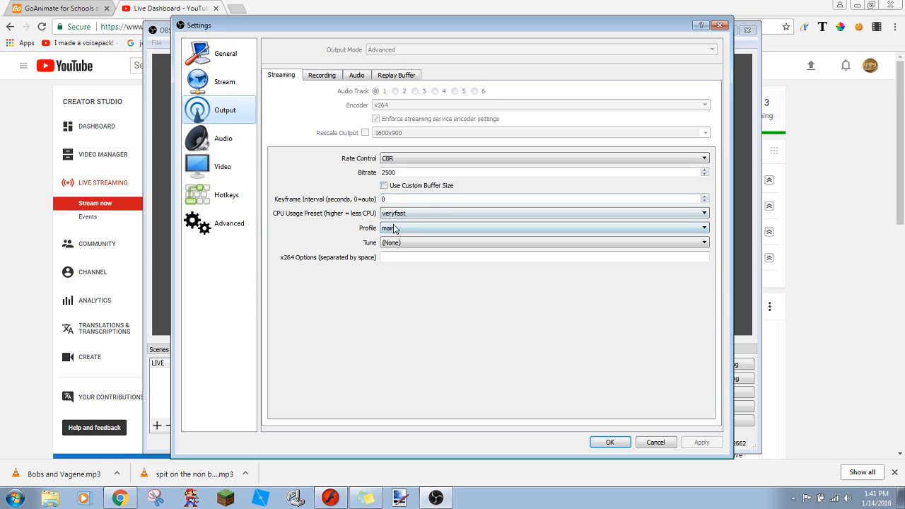
pyautogui.click(390, 227)
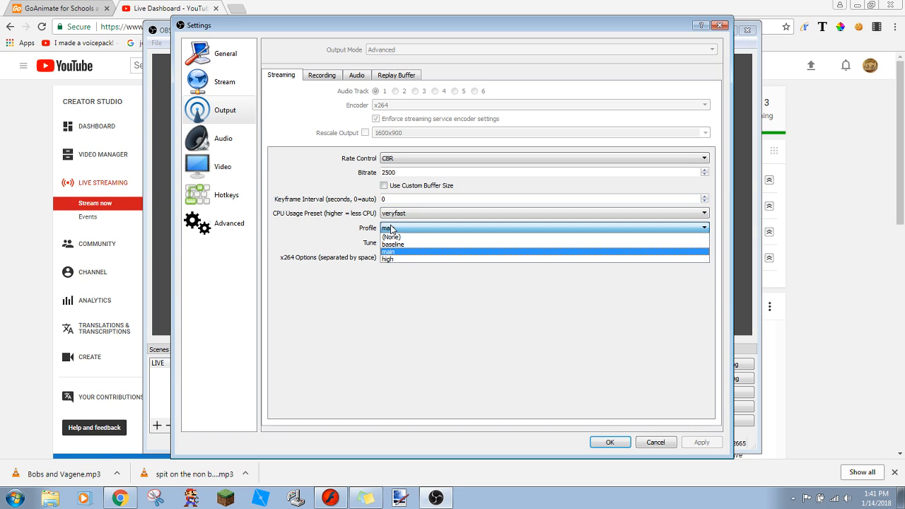
pyautogui.click(398, 277)
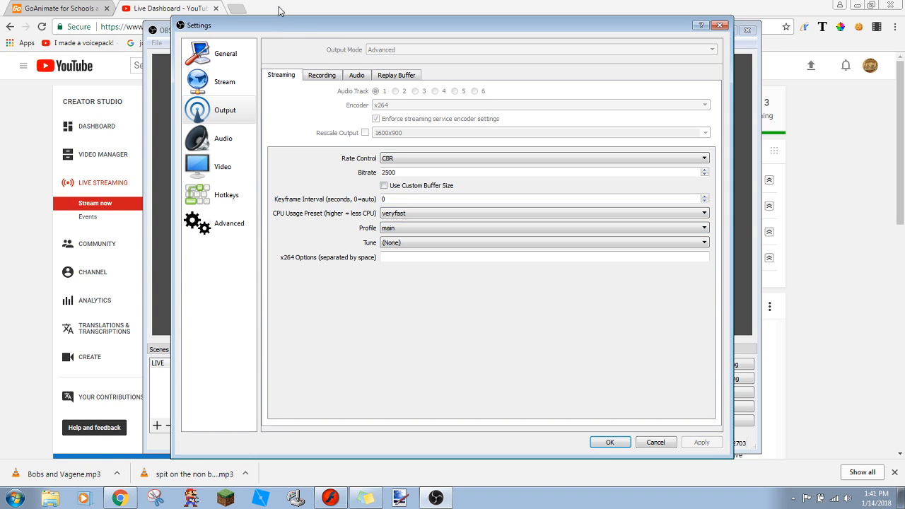
pyautogui.click(322, 74)
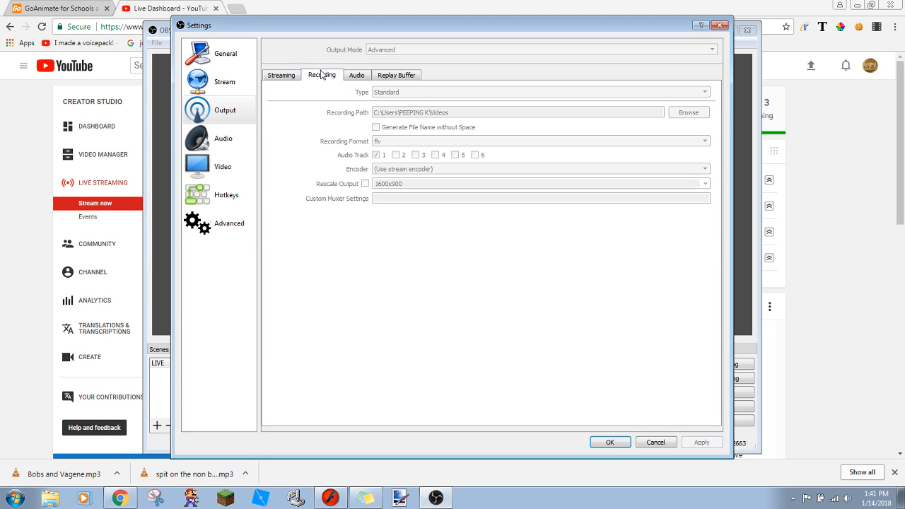
pyautogui.click(220, 57)
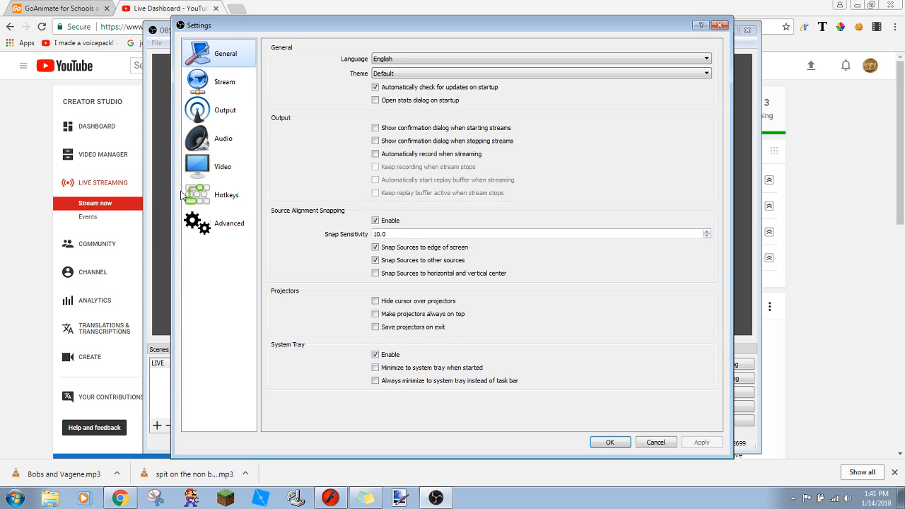
pyautogui.click(203, 204)
pyautogui.click(207, 170)
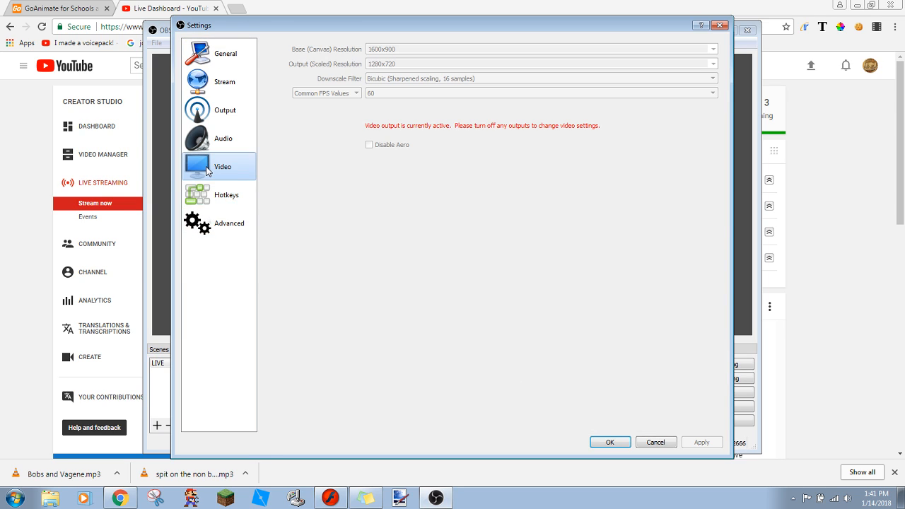
pyautogui.click(206, 140)
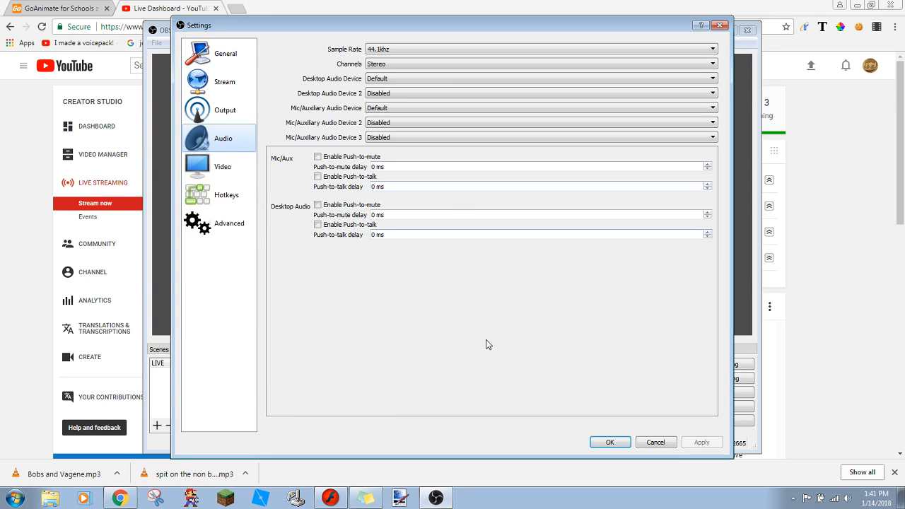
pyautogui.click(653, 441)
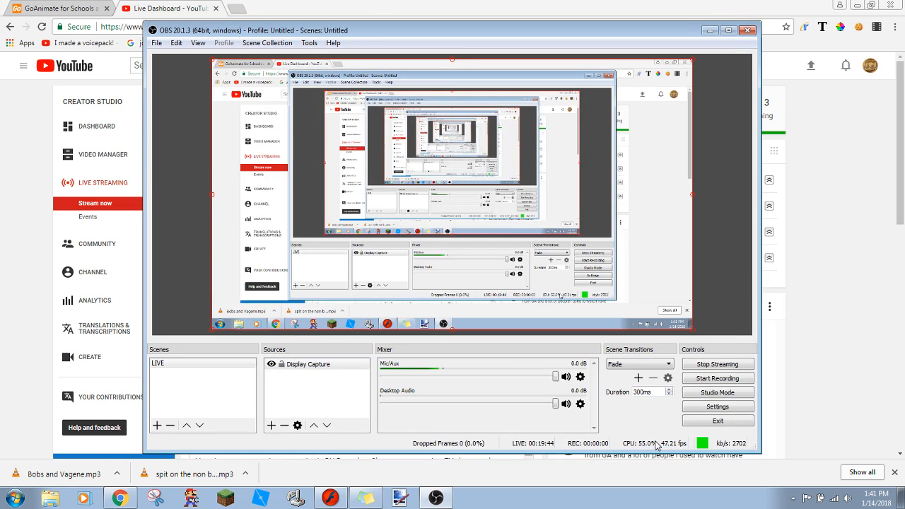
# - Return to the YouTube dashboard, read the latest live chat messages, and switch back to the GoAnimate editor
pyautogui.click(803, 355)
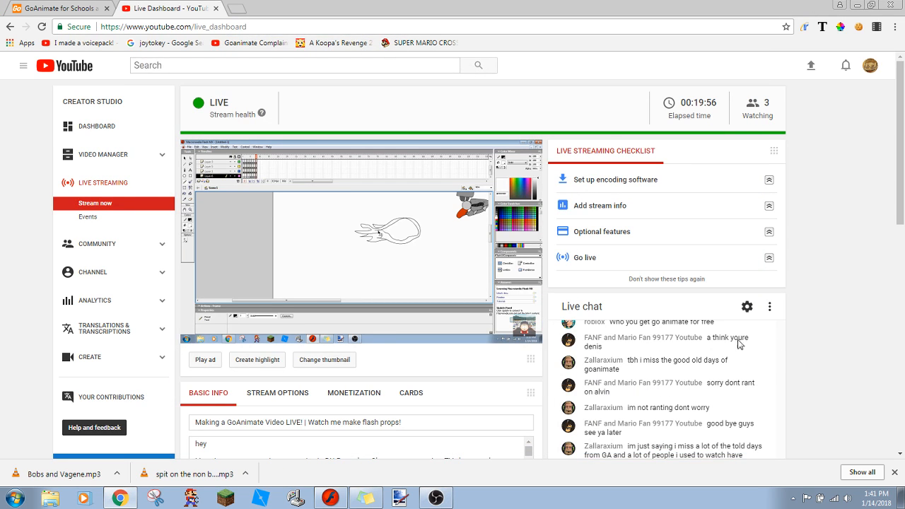
pyautogui.moveTo(903, 208); pyautogui.dragTo(902, 245)
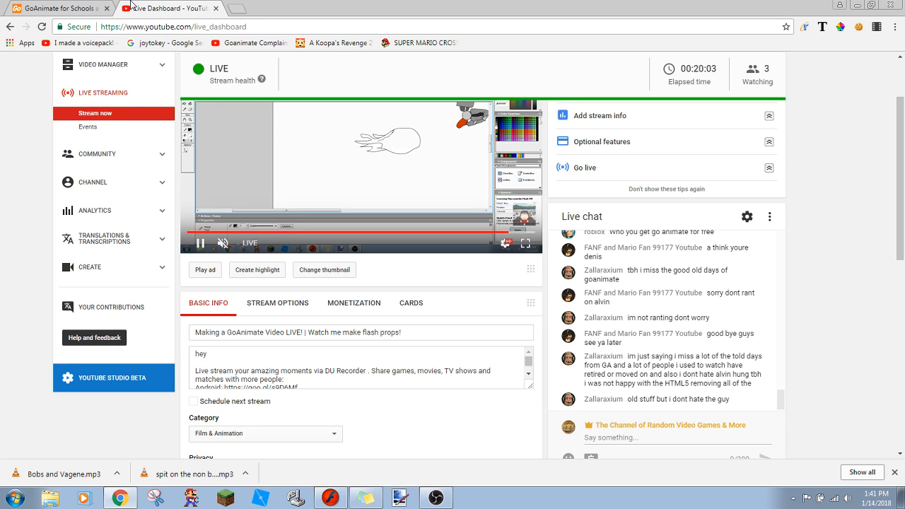
pyautogui.click(29, 7)
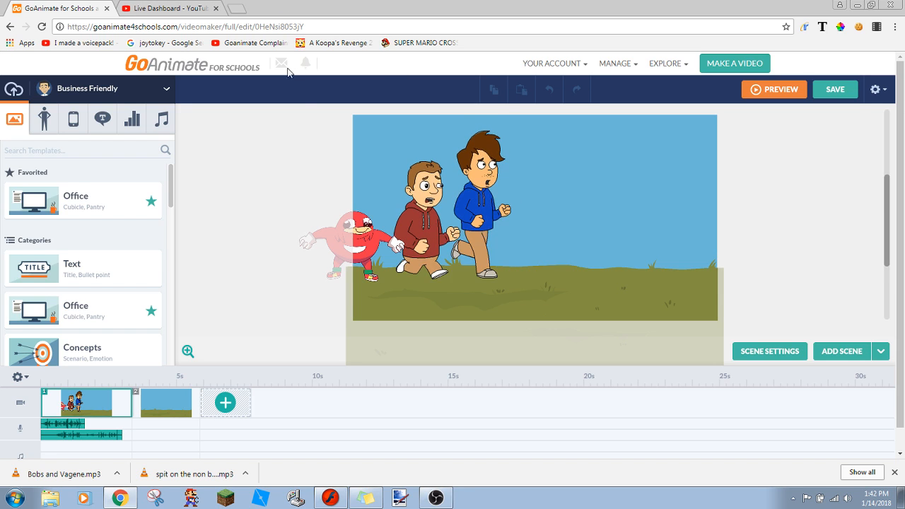
# - Select the empty second scene and choose the file Robot Flying.swf for media import
pyautogui.rightClick(172, 409)
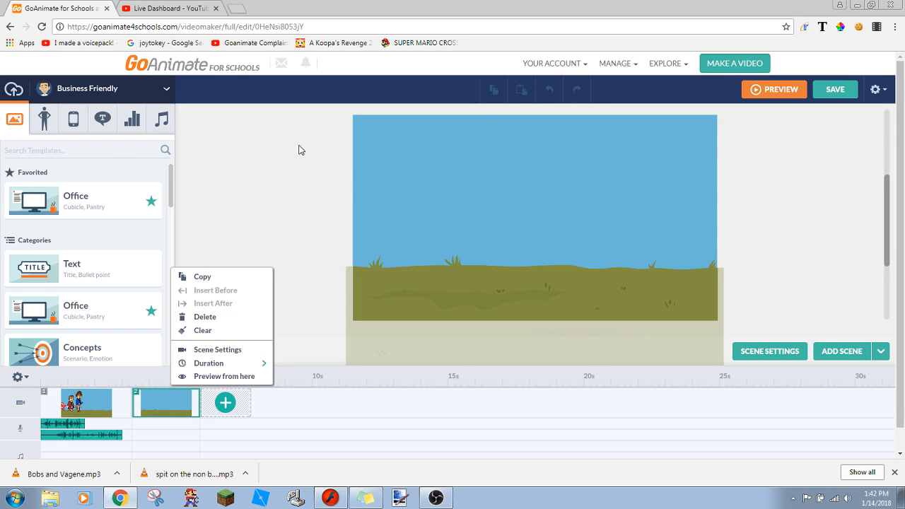
pyautogui.click(13, 90)
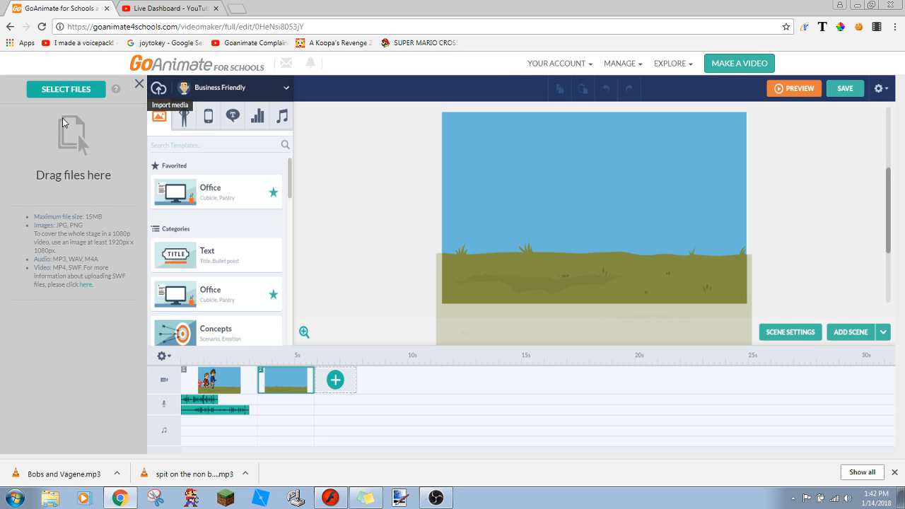
pyautogui.click(51, 90)
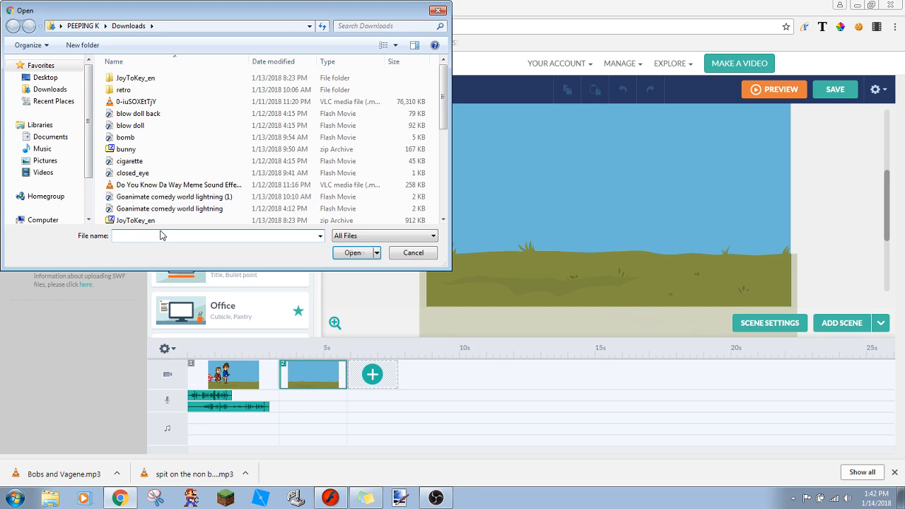
pyautogui.click(161, 236)
pyautogui.write('rob')
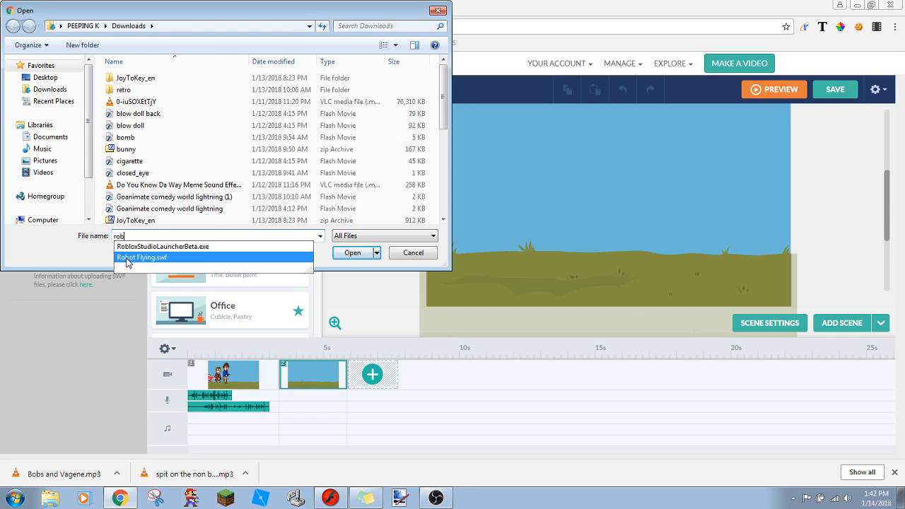
pyautogui.click(129, 257)
pyautogui.click(364, 251)
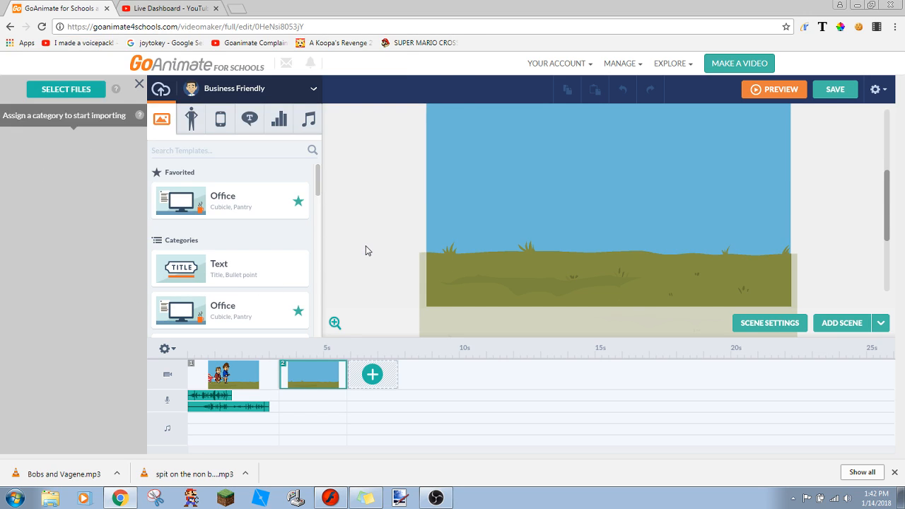
# - Import Robot Flying.swf as a prop and add it to the second scene
pyautogui.click(64, 147)
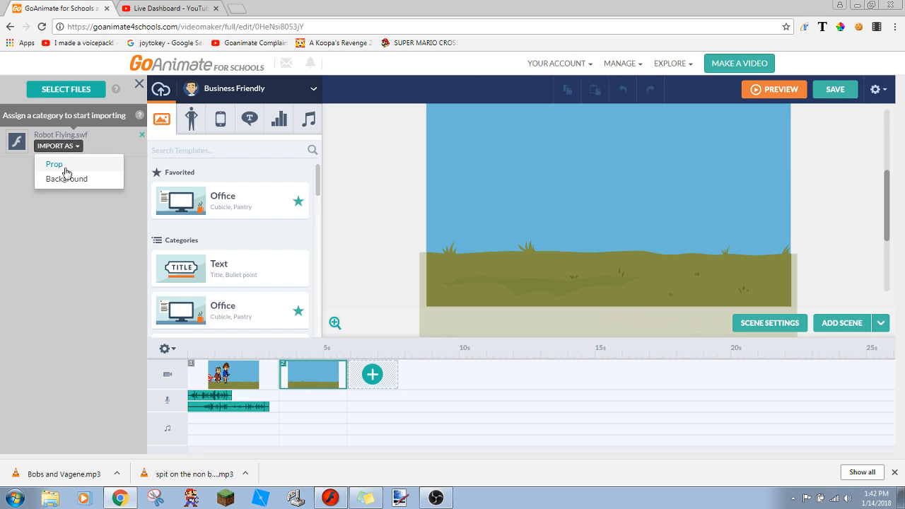
pyautogui.click(64, 169)
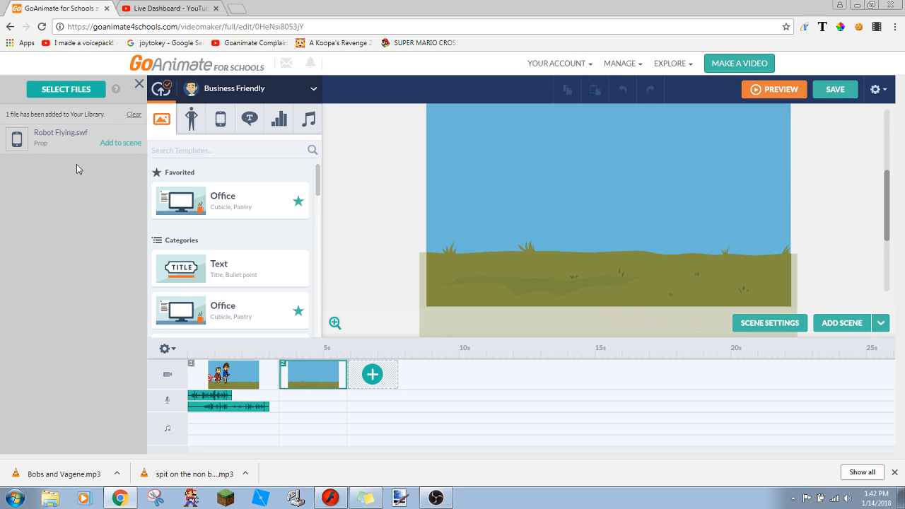
pyautogui.click(107, 144)
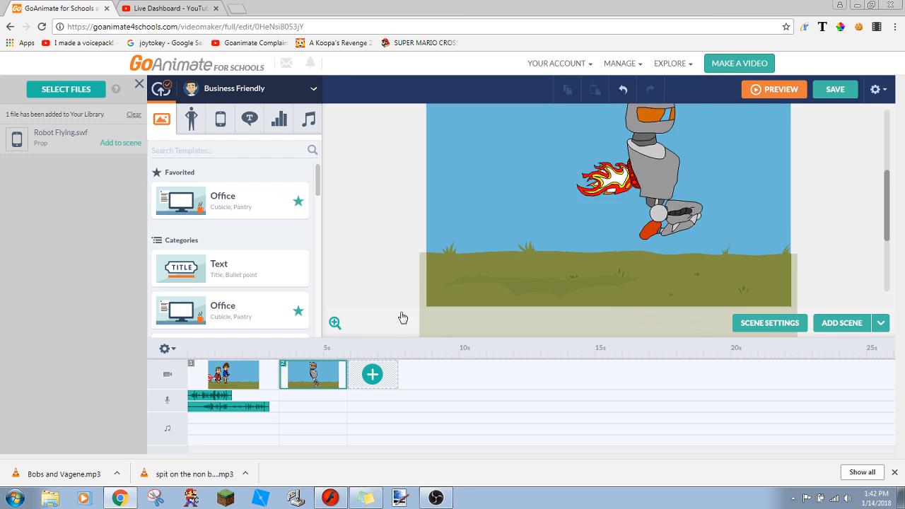
# - Shorten the second scene to about half a second, then clear the import list and close the import panel
pyautogui.moveTo(347, 380); pyautogui.dragTo(292, 386)
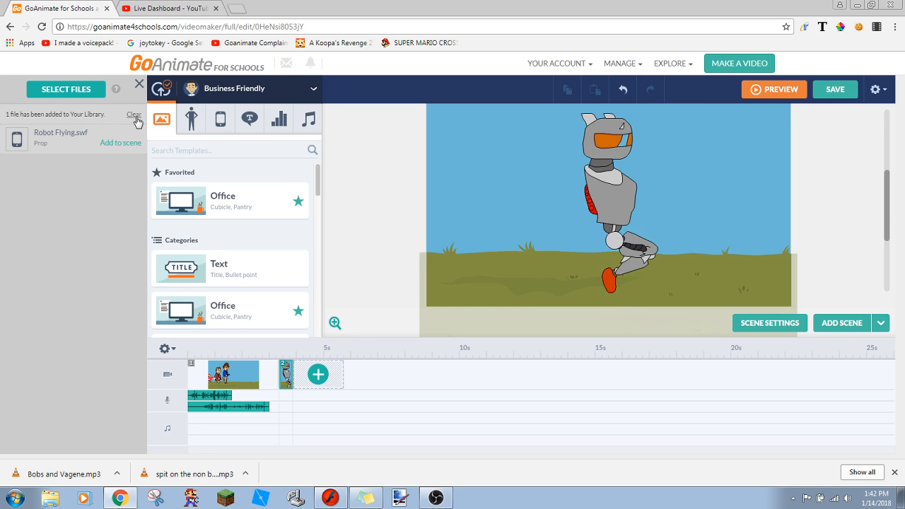
pyautogui.click(135, 115)
pyautogui.click(139, 86)
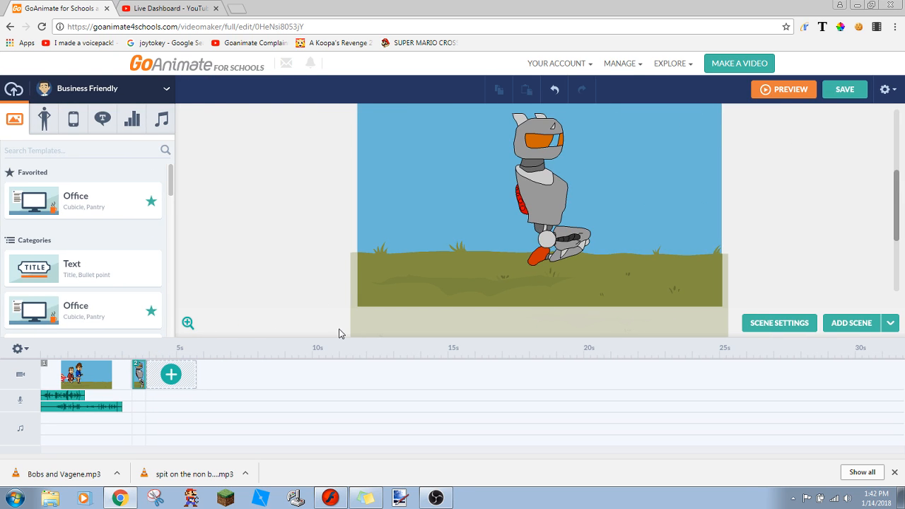
# - Start previewing the video and switch to the YouTube live dashboard to read the chat while it loads
pyautogui.click(790, 89)
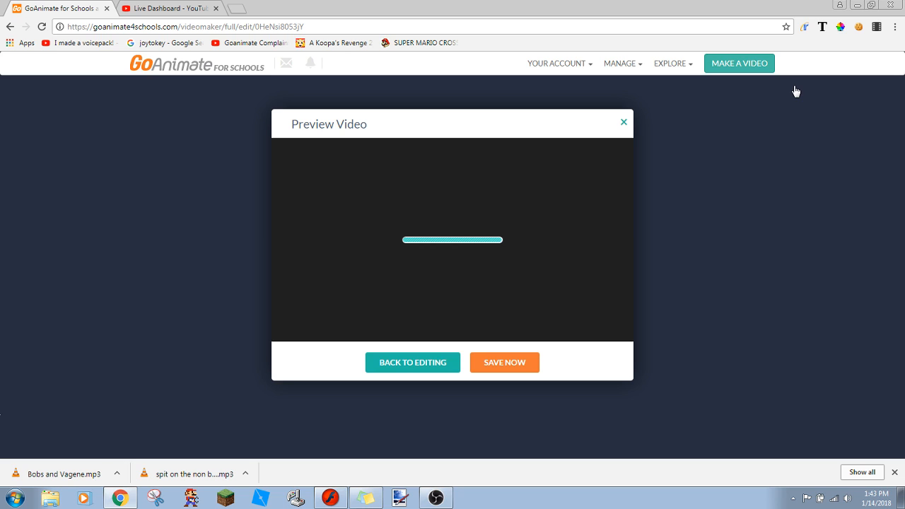
pyautogui.click(203, 6)
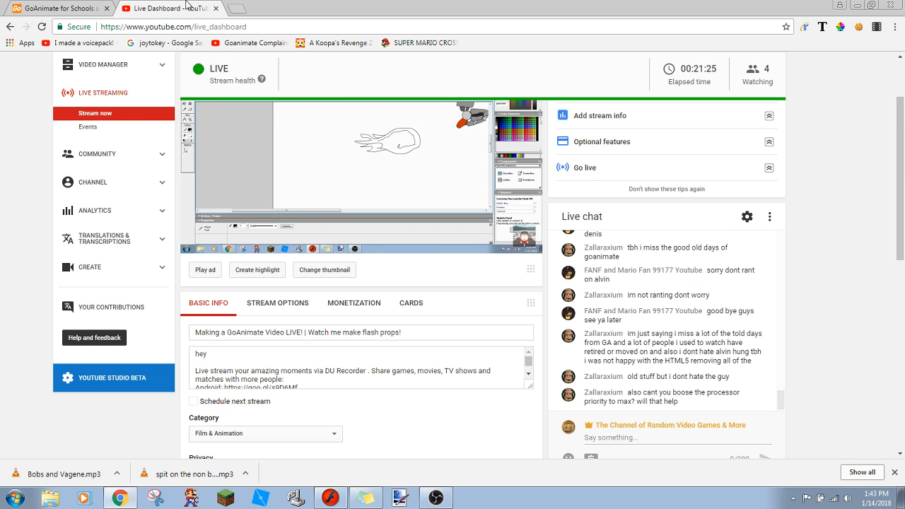
# - Switch to OBS and look through its Stream, Output and Video settings
pyautogui.click(433, 497)
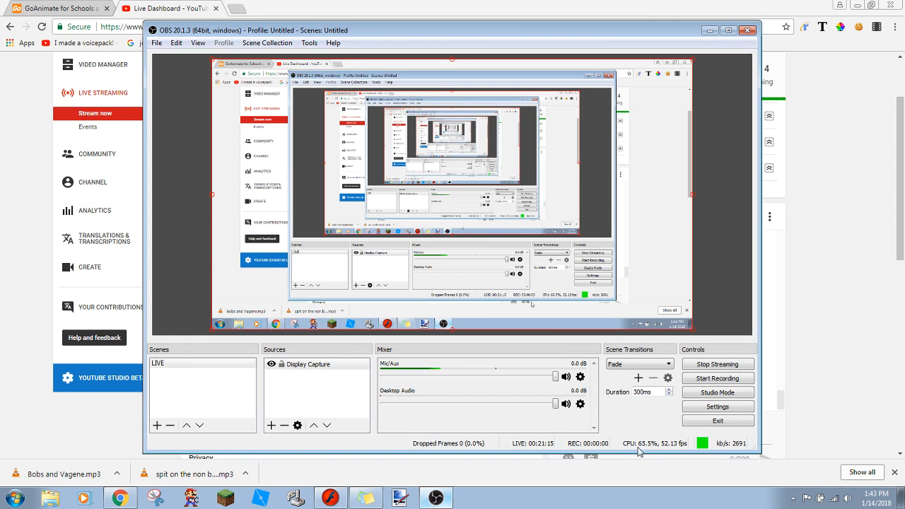
pyautogui.click(707, 395)
pyautogui.click(709, 395)
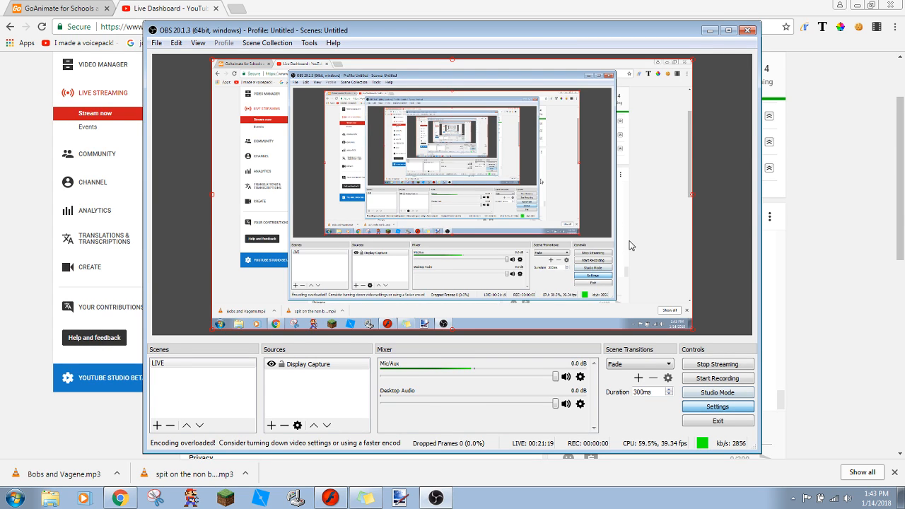
pyautogui.click(716, 406)
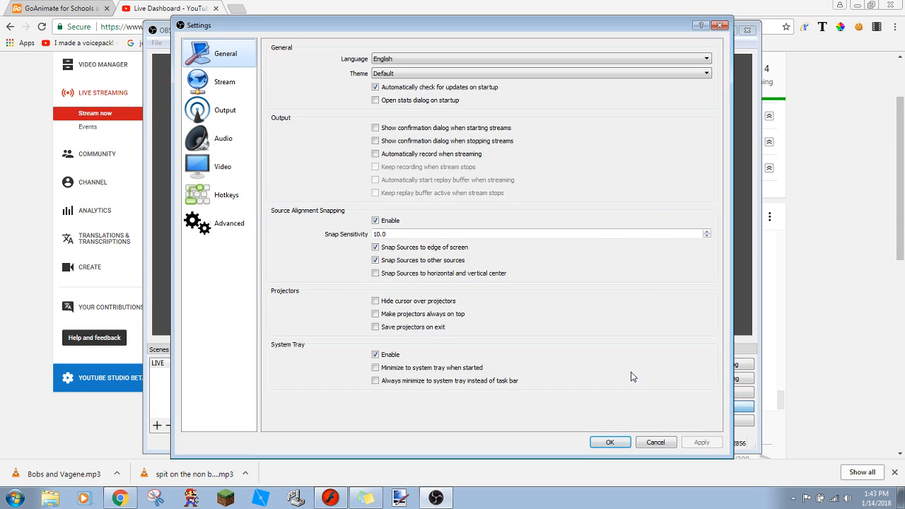
pyautogui.click(202, 88)
pyautogui.click(202, 114)
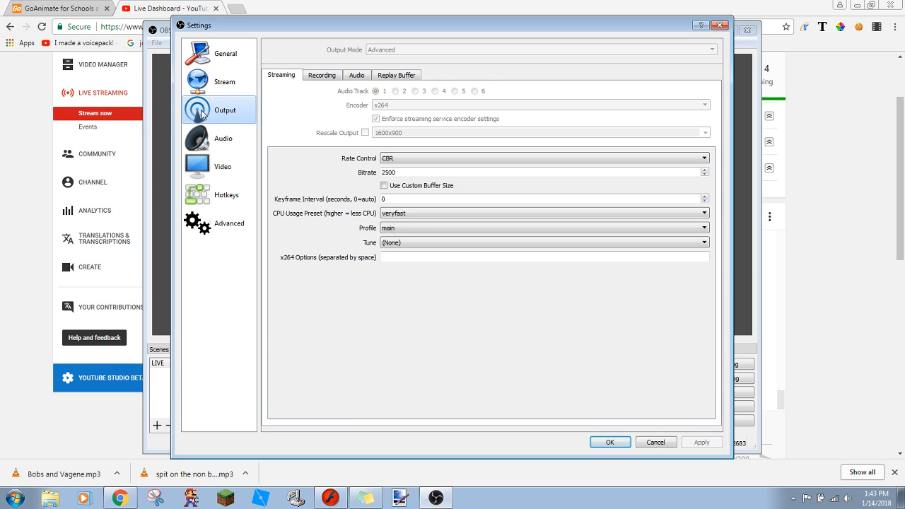
pyautogui.click(208, 166)
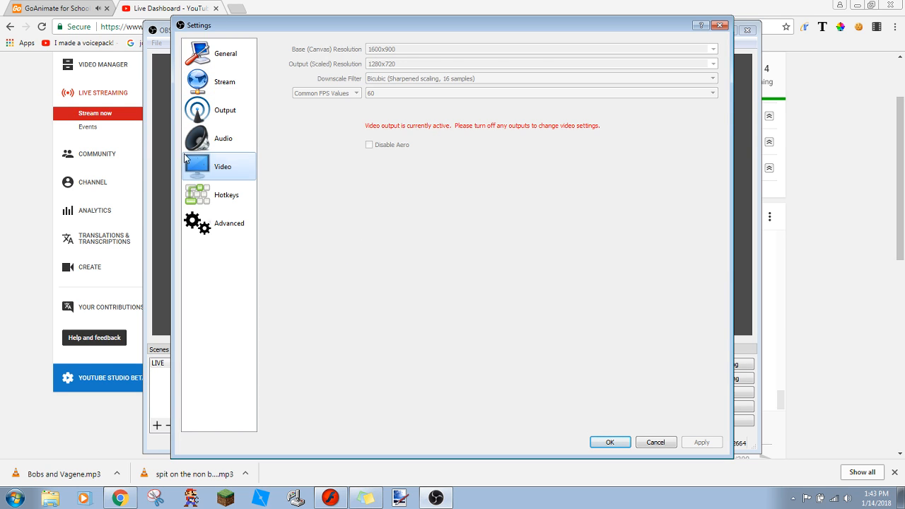
# - Set the OBS process priority to High in the Advanced settings and apply the change
pyautogui.click(209, 225)
pyautogui.click(212, 202)
pyautogui.click(213, 216)
pyautogui.click(345, 65)
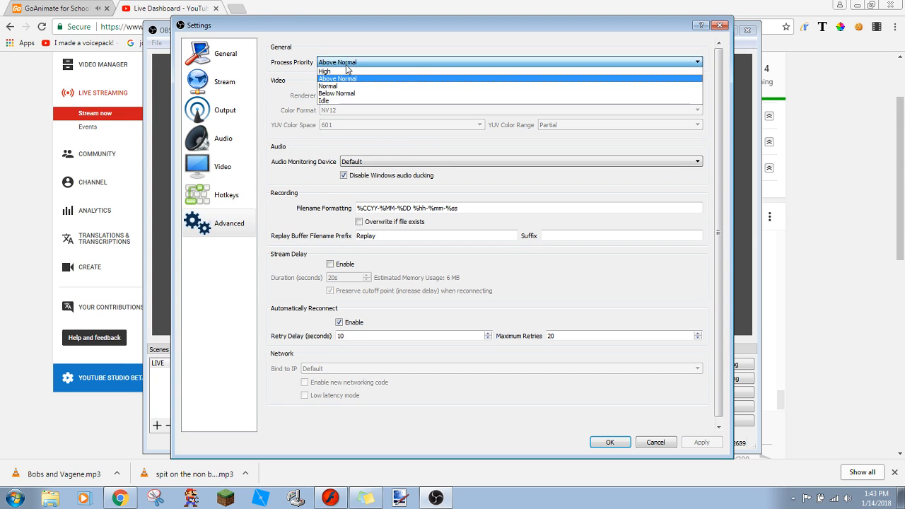
pyautogui.click(340, 72)
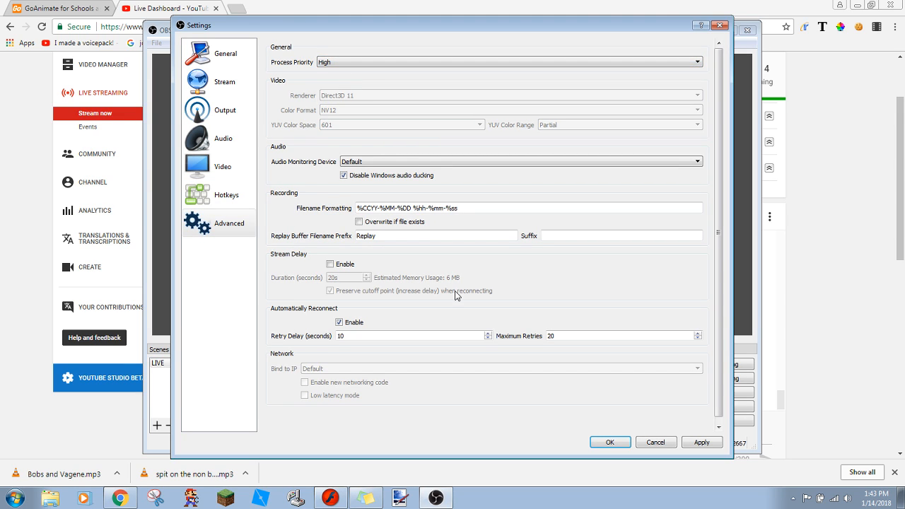
pyautogui.click(695, 447)
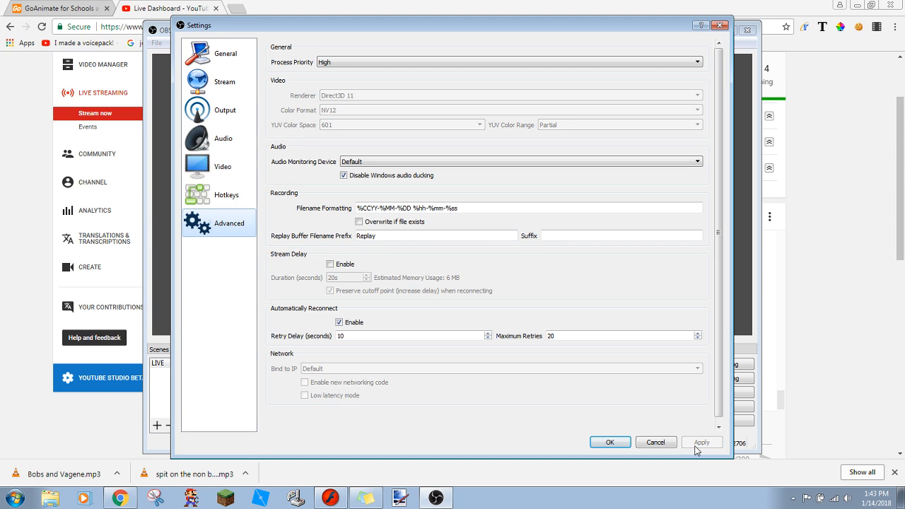
# - Return through the YouTube dashboard to the GoAnimate preview, replay the video and go back to editing
pyautogui.click(817, 386)
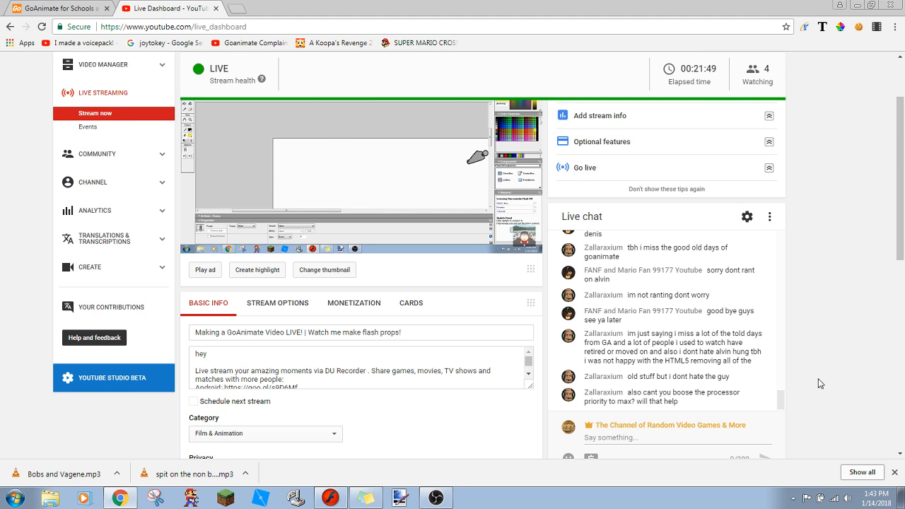
pyautogui.scroll(2, 901, 147)
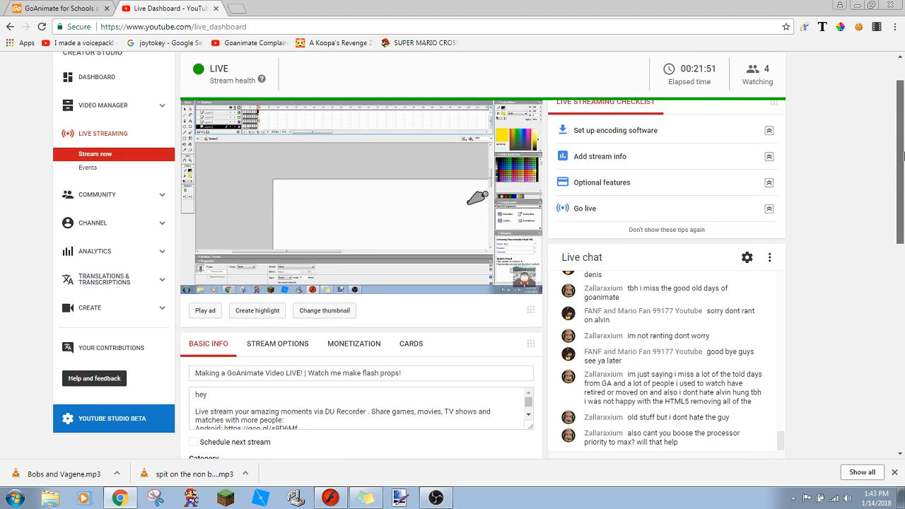
pyautogui.scroll(1, 902, 147)
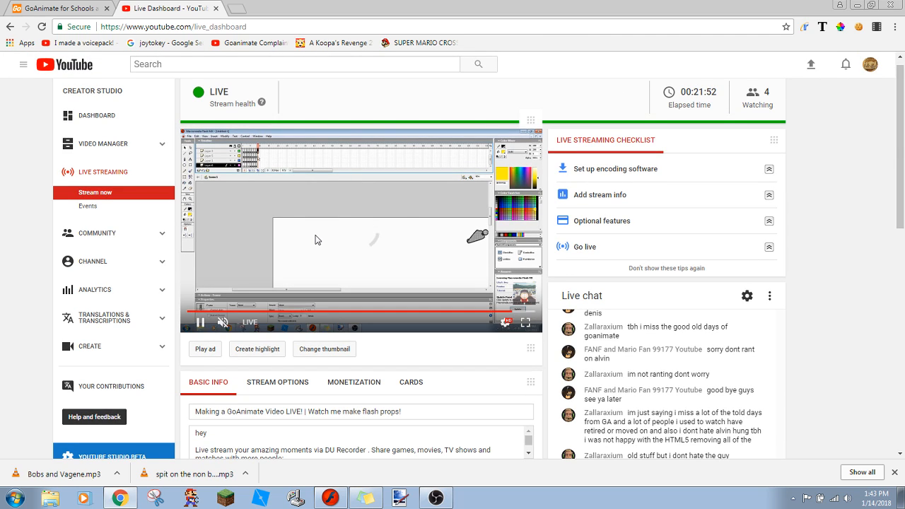
pyautogui.click(60, 7)
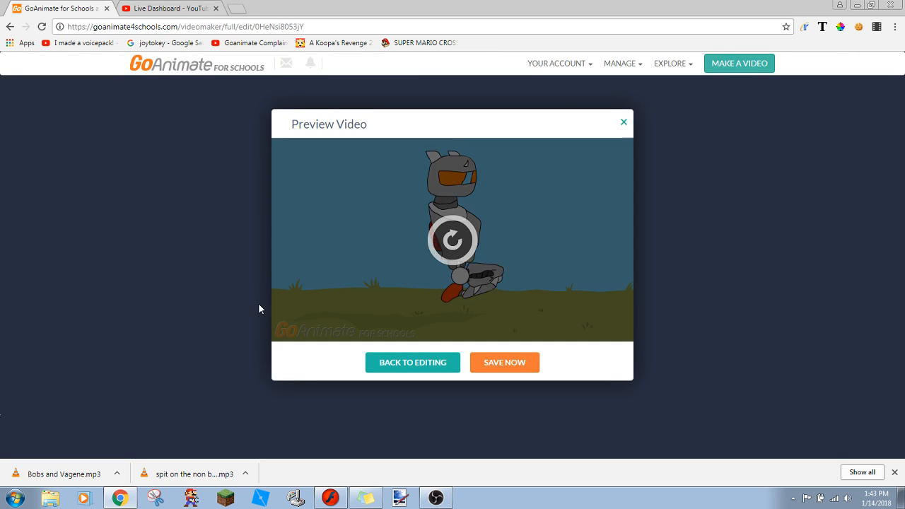
pyautogui.click(443, 251)
pyautogui.click(382, 362)
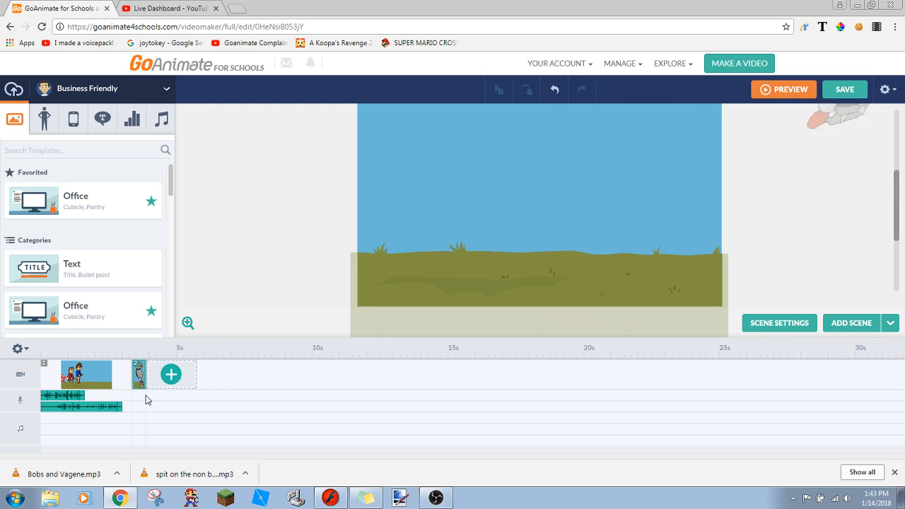
# - Switch to Macromedia Flash MX and fill the light stripe on the robot's visor with white (#FFFFFF) in frames 10 and 9
pyautogui.click(346, 498)
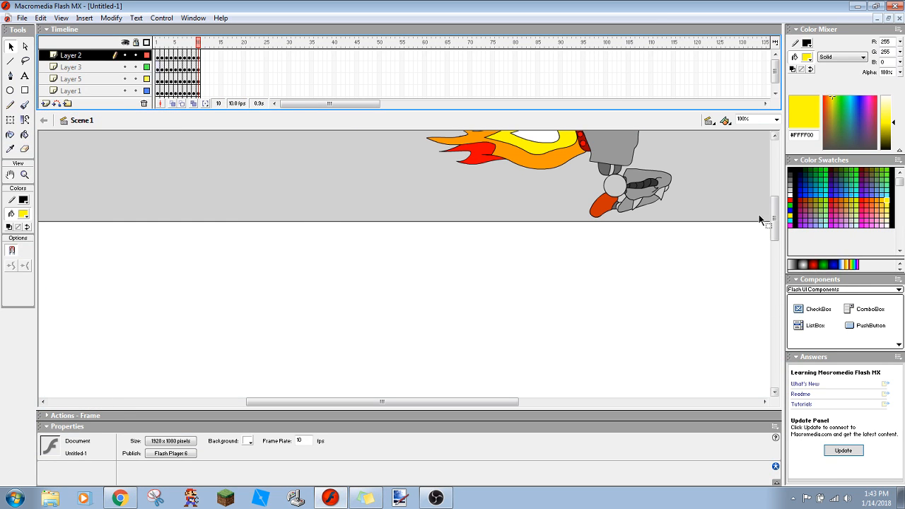
pyautogui.moveTo(774, 214); pyautogui.dragTo(774, 191)
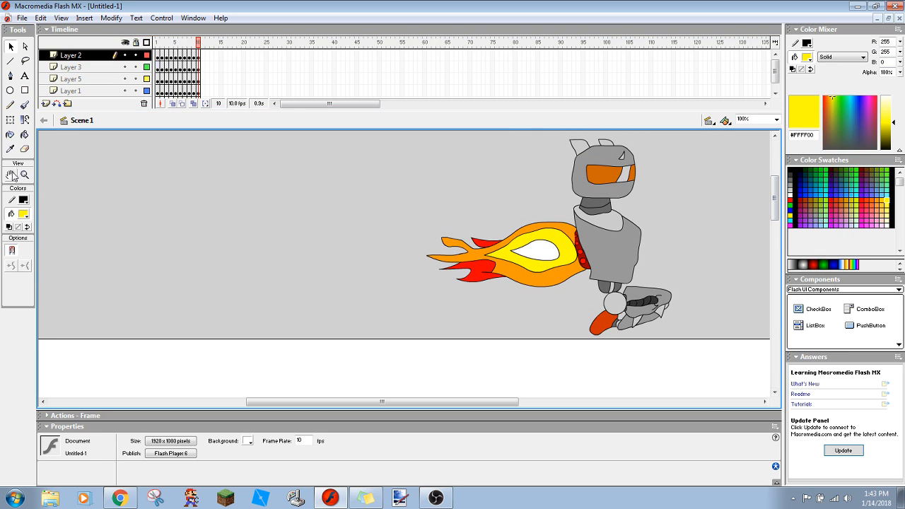
pyautogui.click(24, 214)
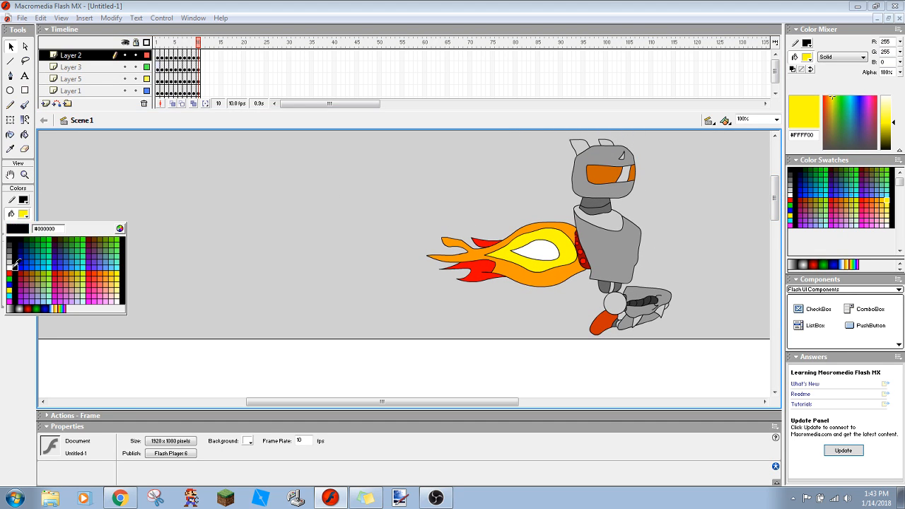
pyautogui.click(12, 264)
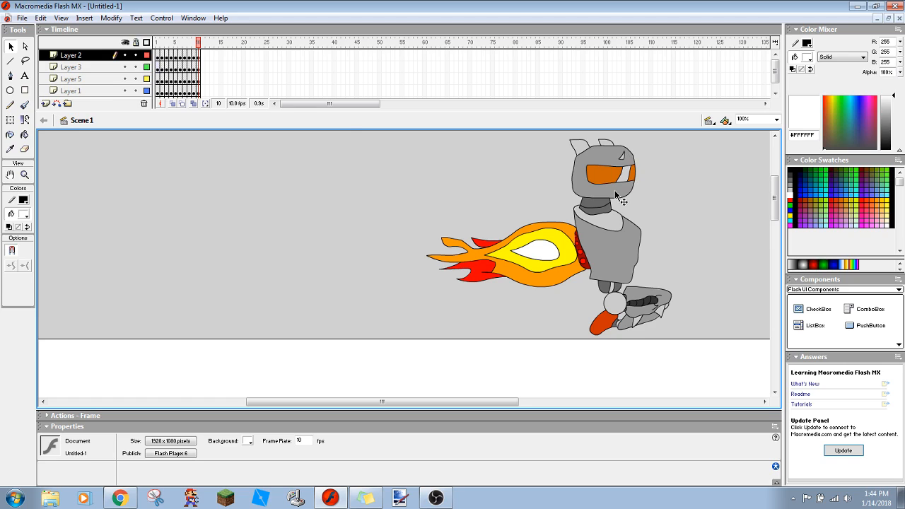
pyautogui.click(25, 134)
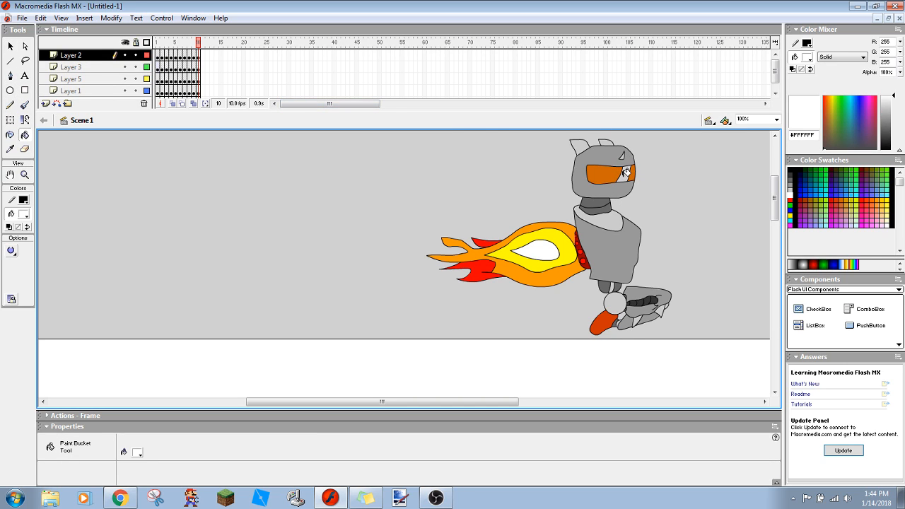
pyautogui.click(194, 56)
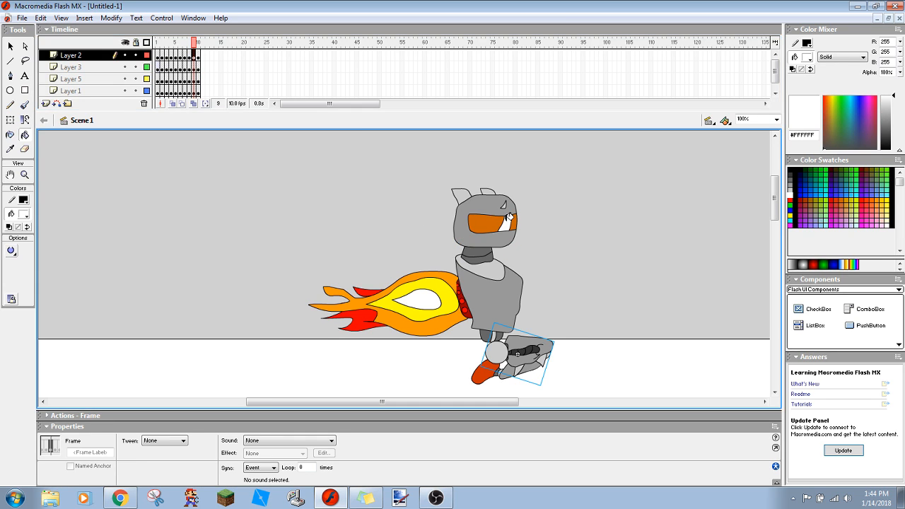
# - Fill the robot's visor stripe with white in frames 8, 7 and 6 using the Paint Bucket tool
pyautogui.click(189, 56)
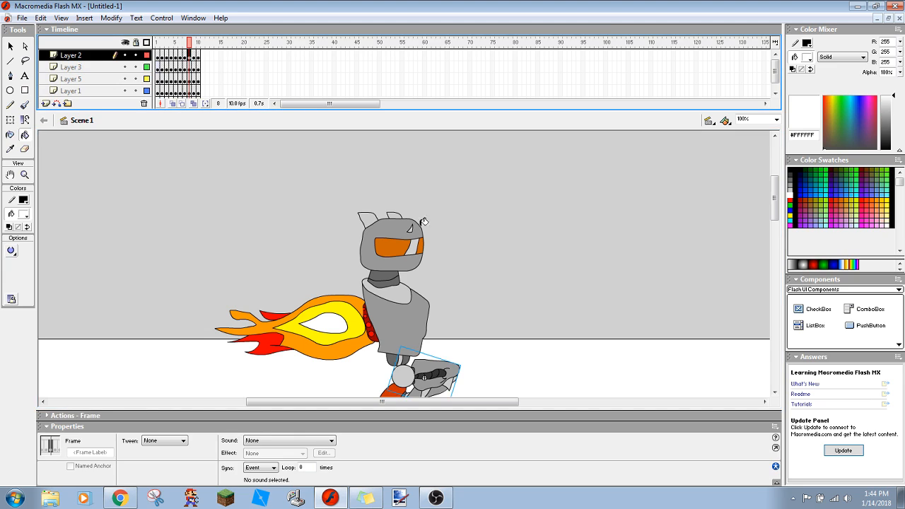
pyautogui.click(415, 247)
pyautogui.click(185, 57)
pyautogui.click(304, 292)
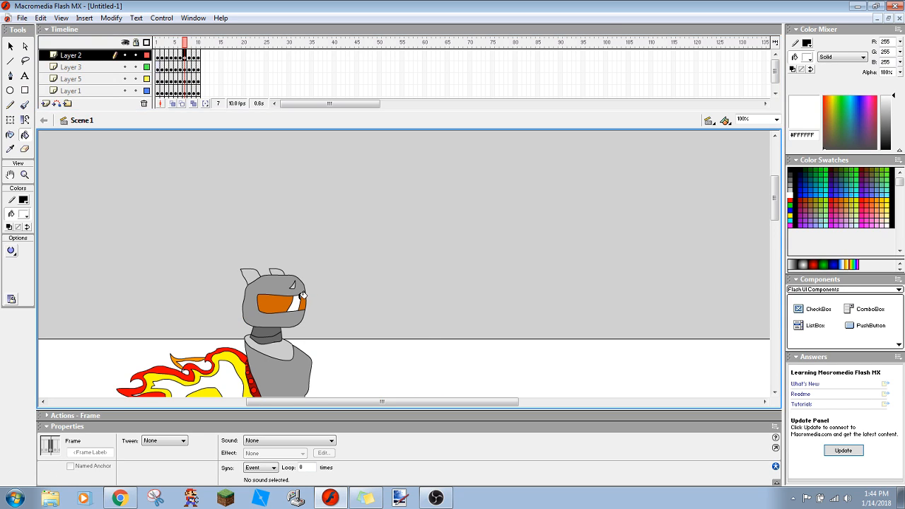
pyautogui.click(179, 57)
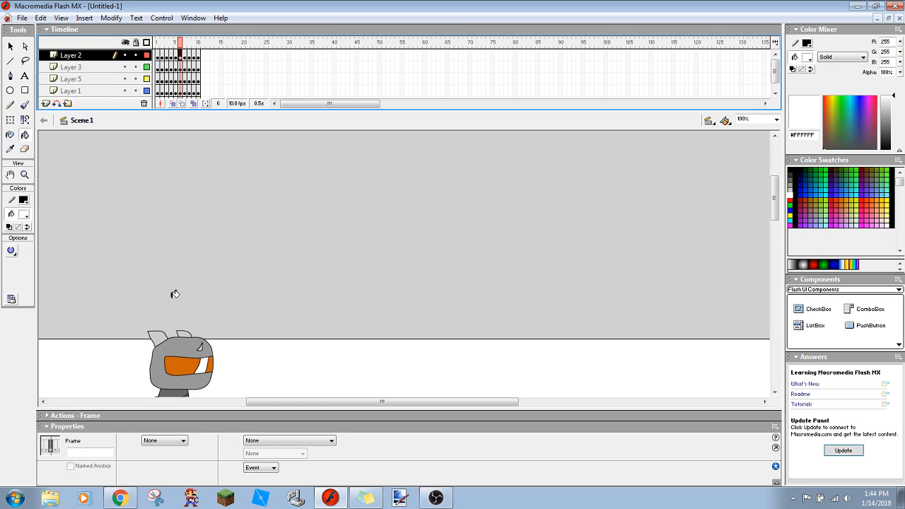
pyautogui.click(205, 365)
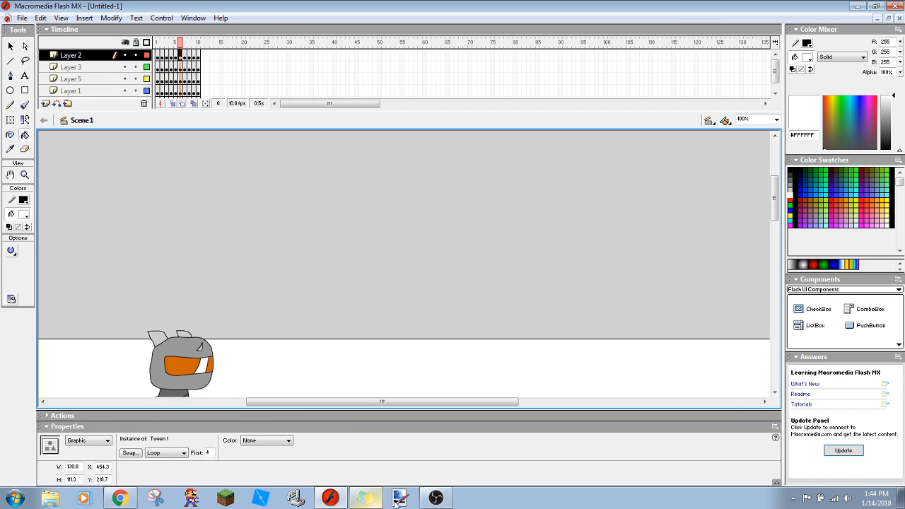
# - Glance at the OBS settings, then switch to the YouTube live dashboard in Chrome and read the latest chat messages
pyautogui.click(435, 498)
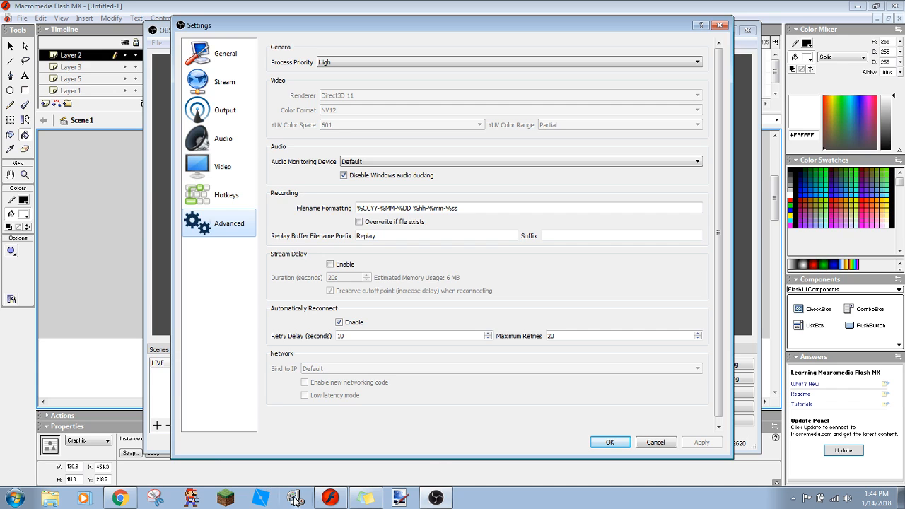
pyautogui.click(124, 499)
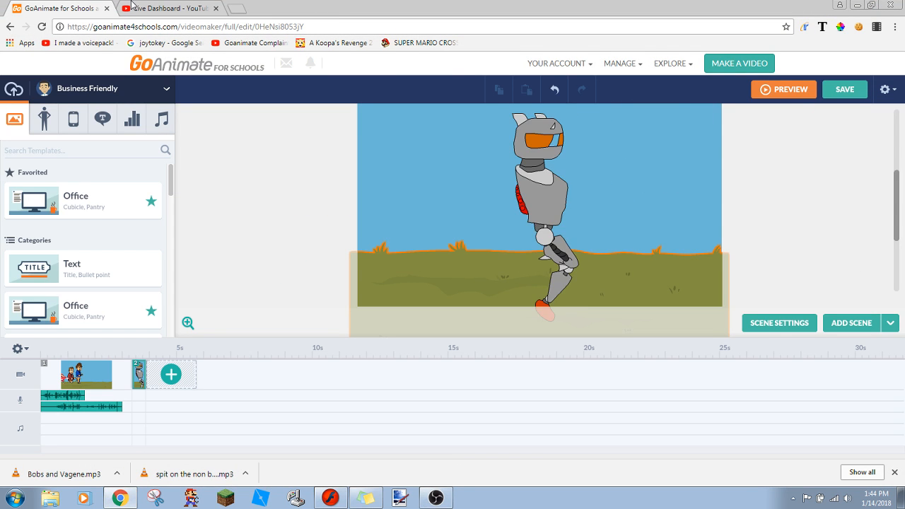
pyautogui.click(164, 7)
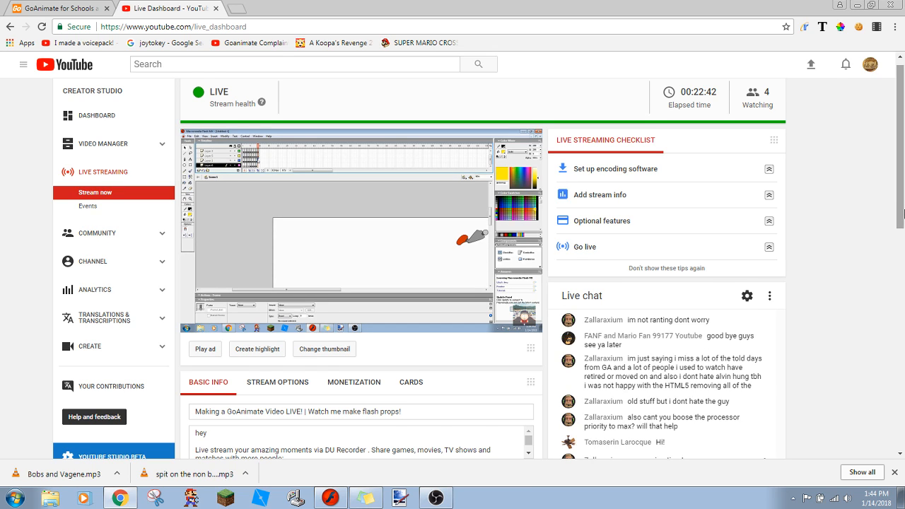
pyautogui.scroll(-1, 901, 233)
pyautogui.scroll(-1, 903, 225)
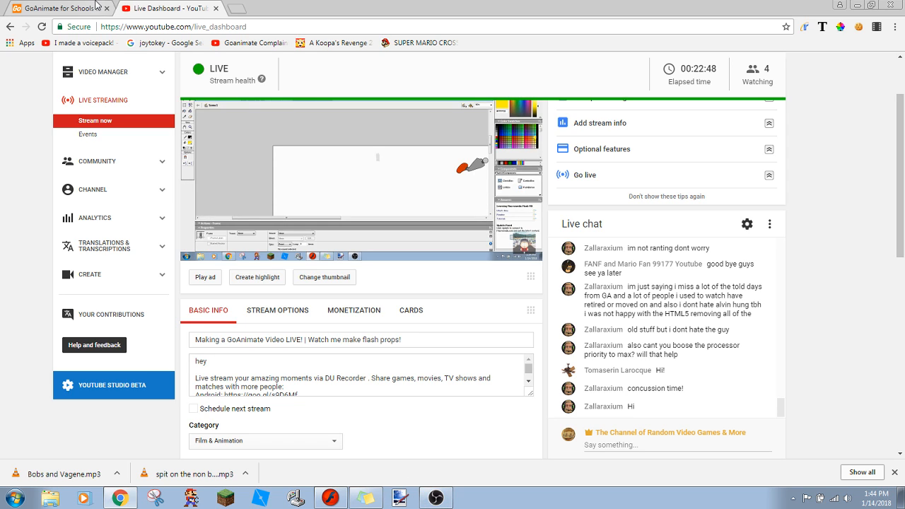
# - Switch to OBS, review the Output, Hotkeys, Audio and Video settings, and return to the YouTube dashboard
pyautogui.click(432, 497)
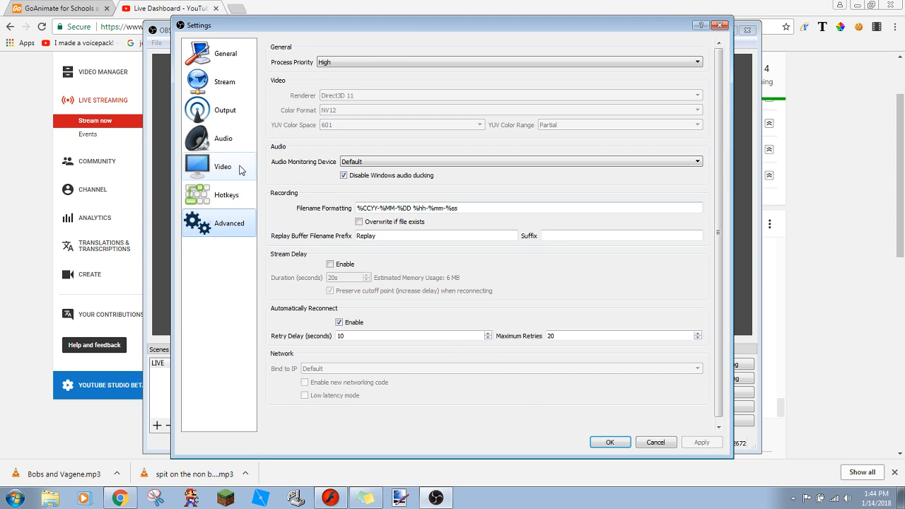
pyautogui.click(216, 116)
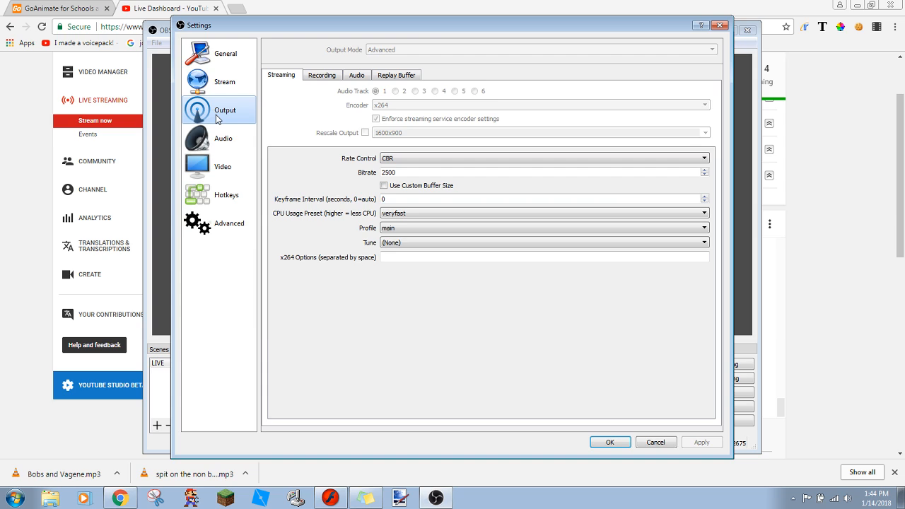
pyautogui.click(229, 196)
pyautogui.click(228, 140)
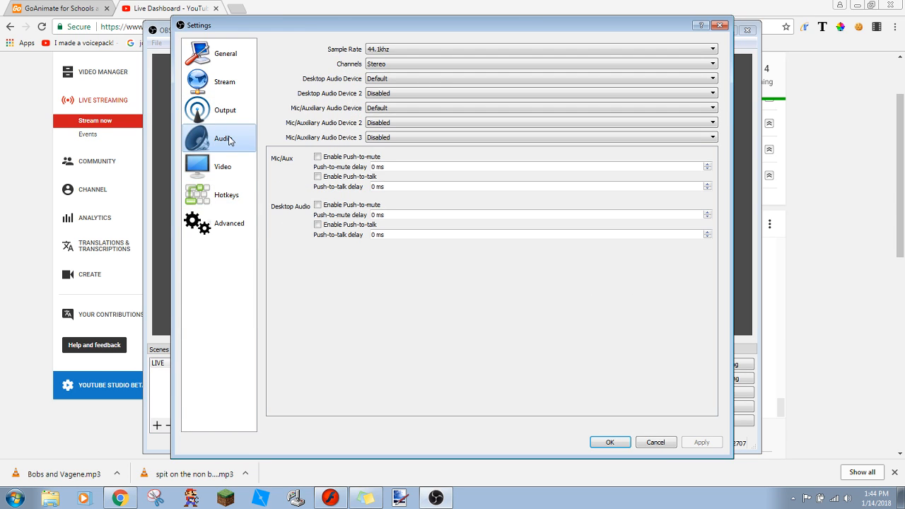
pyautogui.click(227, 167)
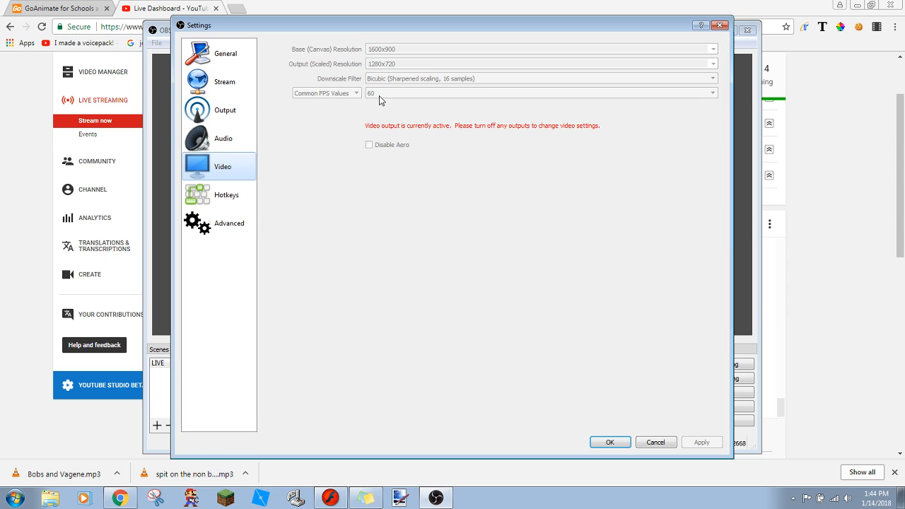
pyautogui.click(852, 204)
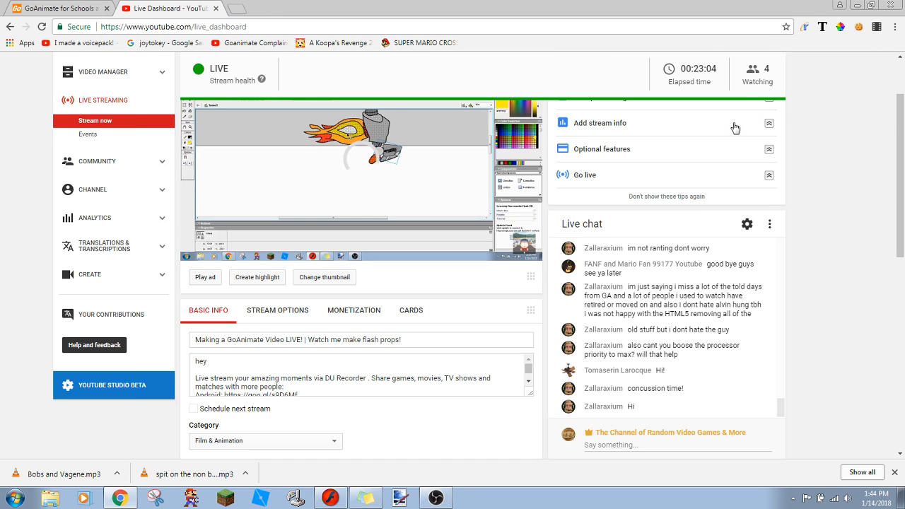
# - Switch to the GoAnimate video maker in Chrome and glance at the OBS Video settings
pyautogui.click(52, 5)
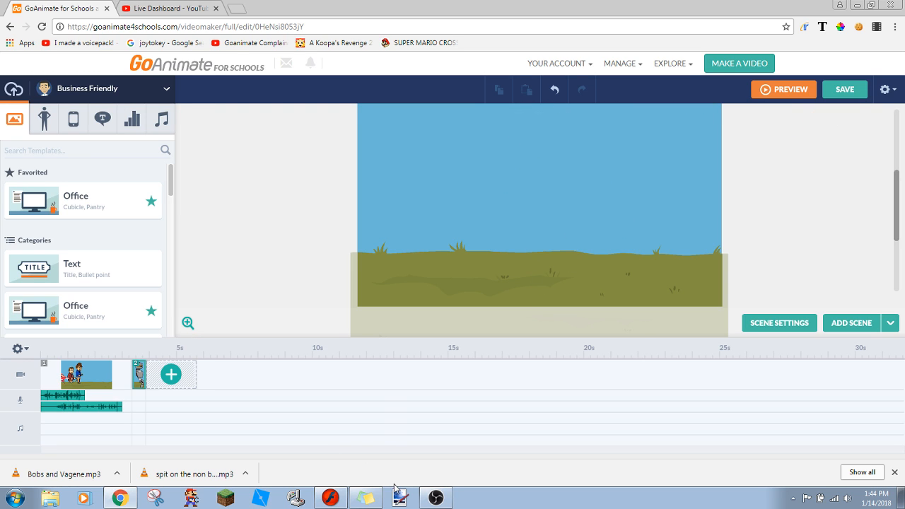
pyautogui.click(449, 502)
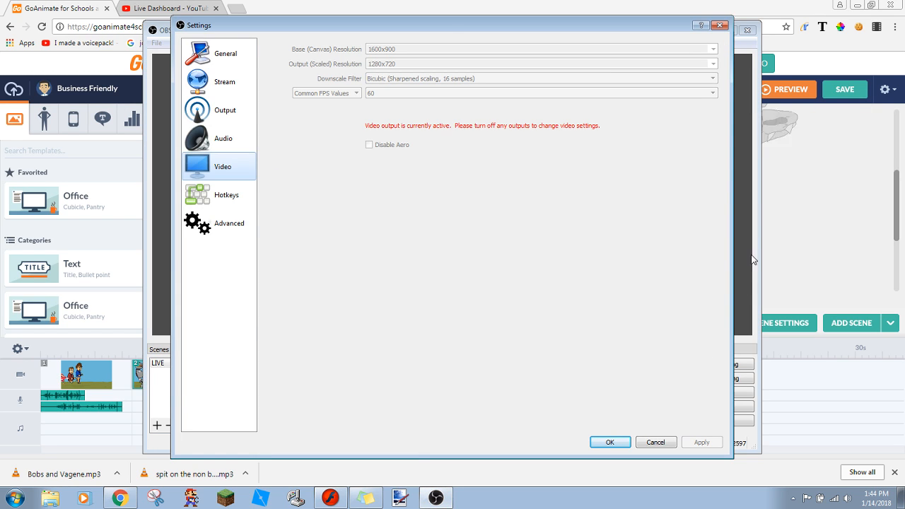
pyautogui.click(783, 258)
# - Switch to Macromedia Flash MX and fill the robot's visor stripe with white (#FFFFFF) in frames 5 and 4
pyautogui.click(330, 498)
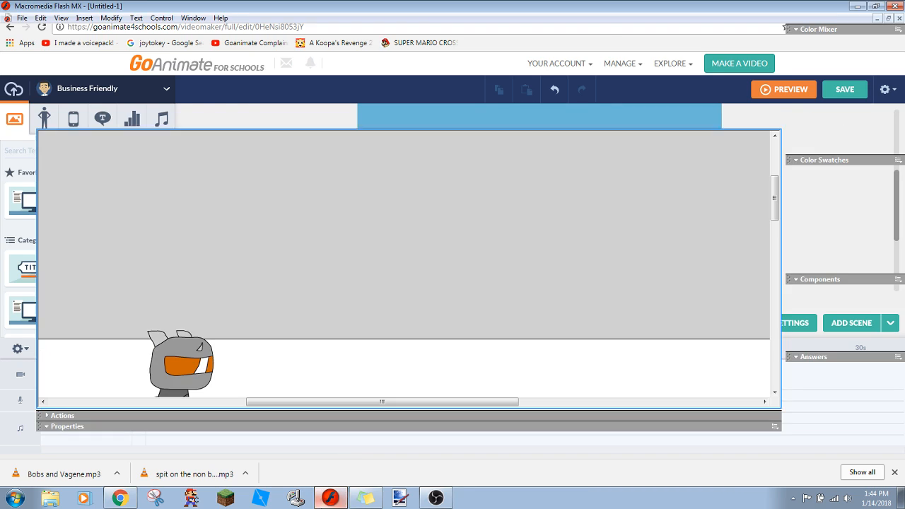
pyautogui.click(175, 56)
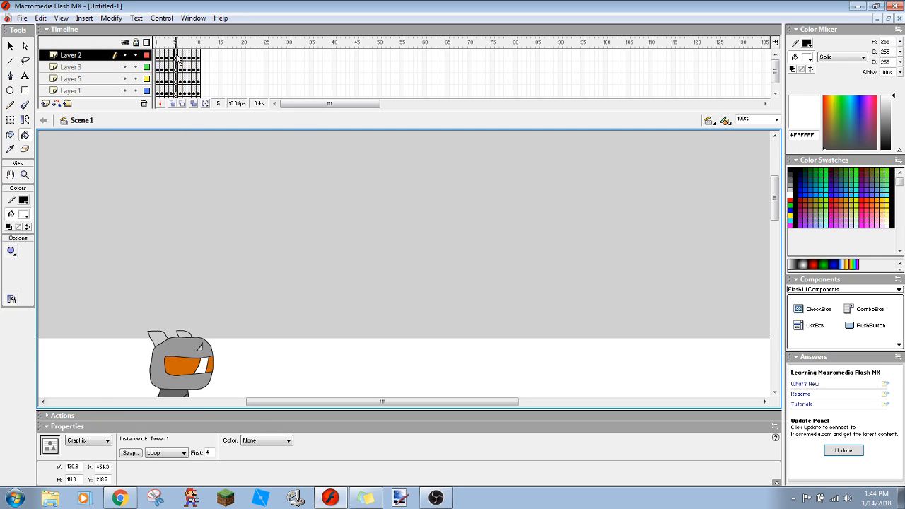
pyautogui.click(154, 373)
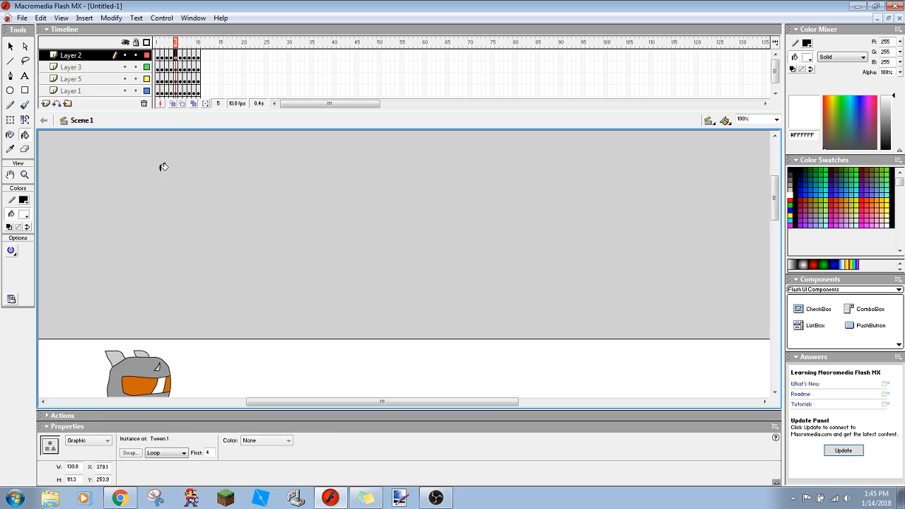
pyautogui.click(171, 57)
pyautogui.click(151, 392)
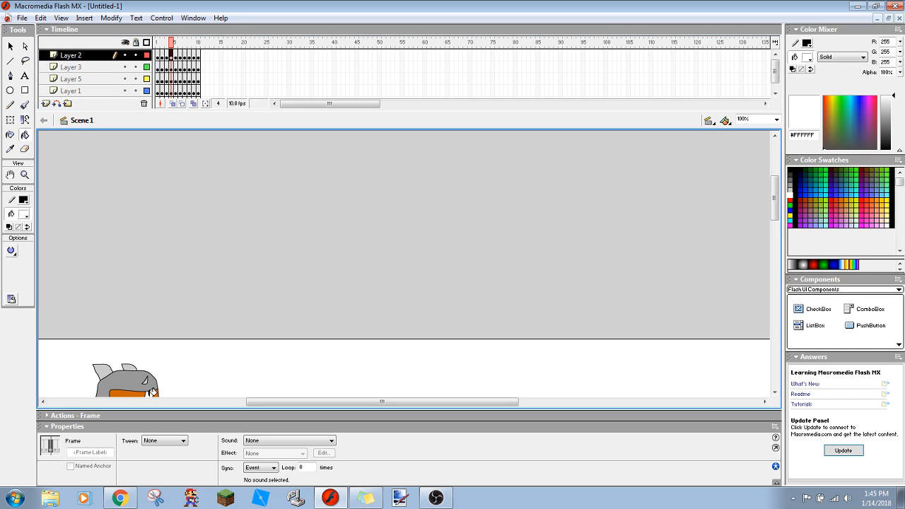
# - Fill the visor stripe on the robot's head with white in frames 3, 2 and 1 of the animation
pyautogui.moveTo(775, 203); pyautogui.dragTo(771, 235)
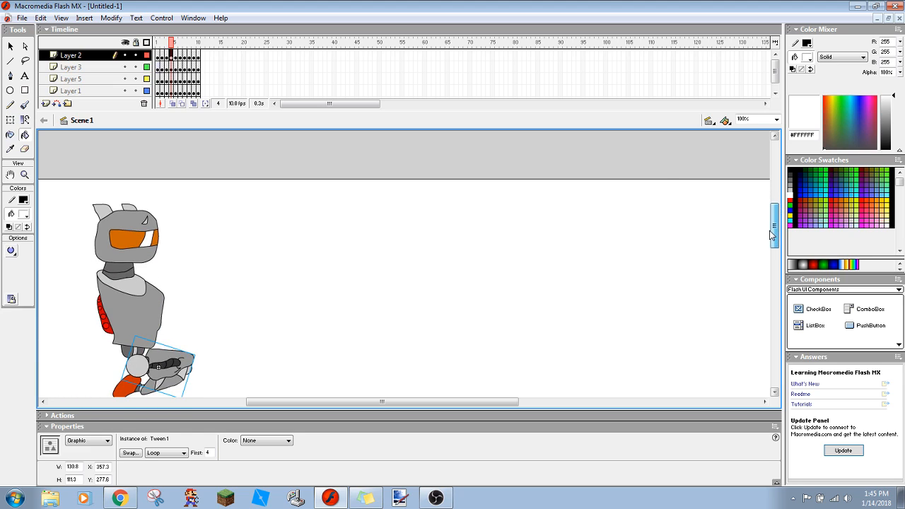
pyautogui.click(167, 56)
pyautogui.click(149, 234)
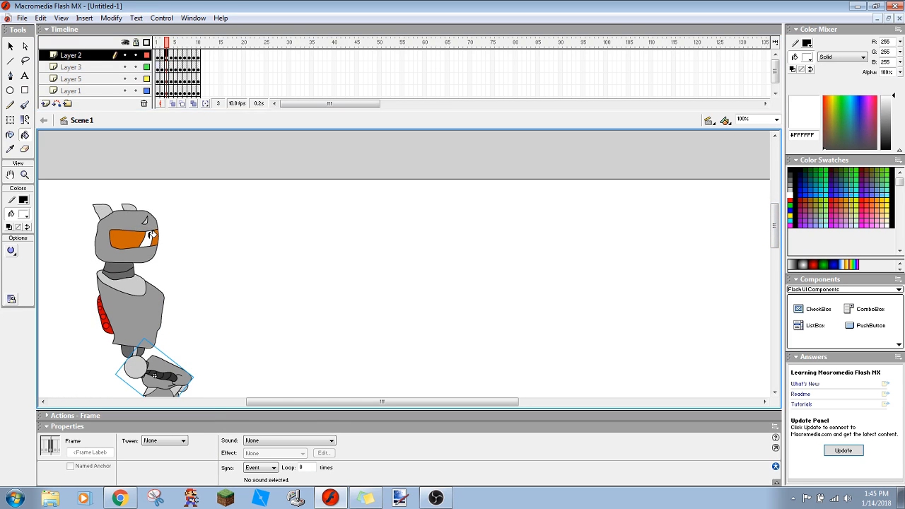
pyautogui.click(161, 55)
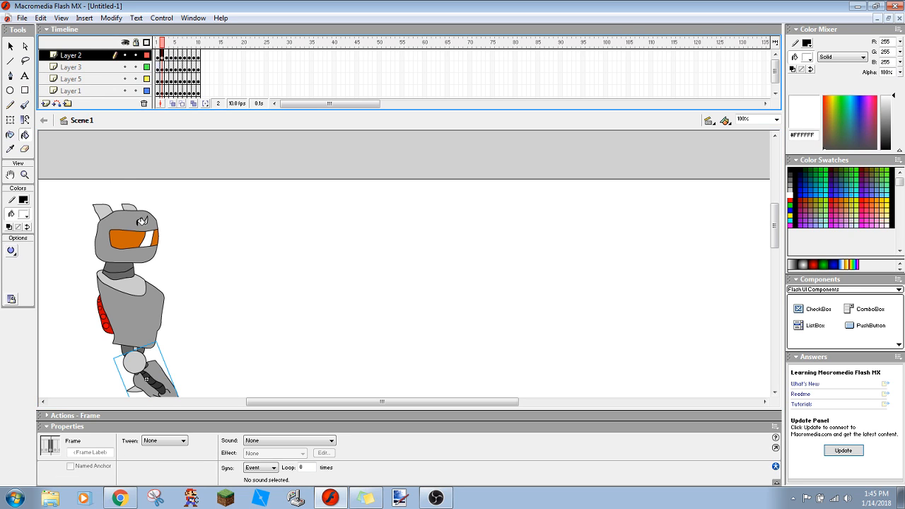
pyautogui.click(152, 234)
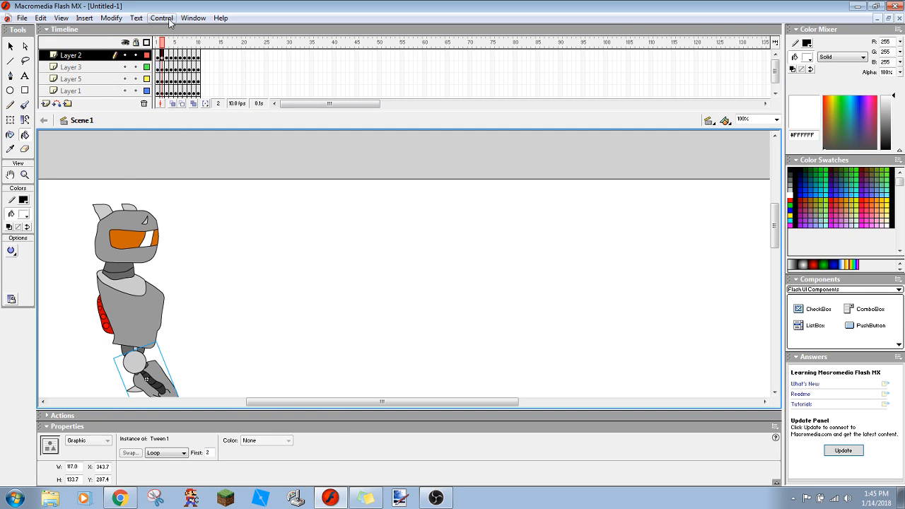
pyautogui.click(160, 55)
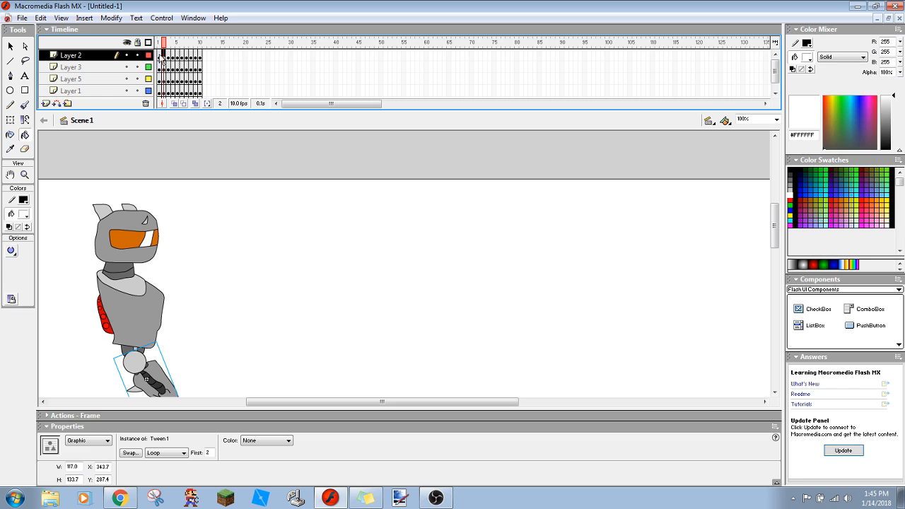
pyautogui.click(158, 55)
pyautogui.click(143, 238)
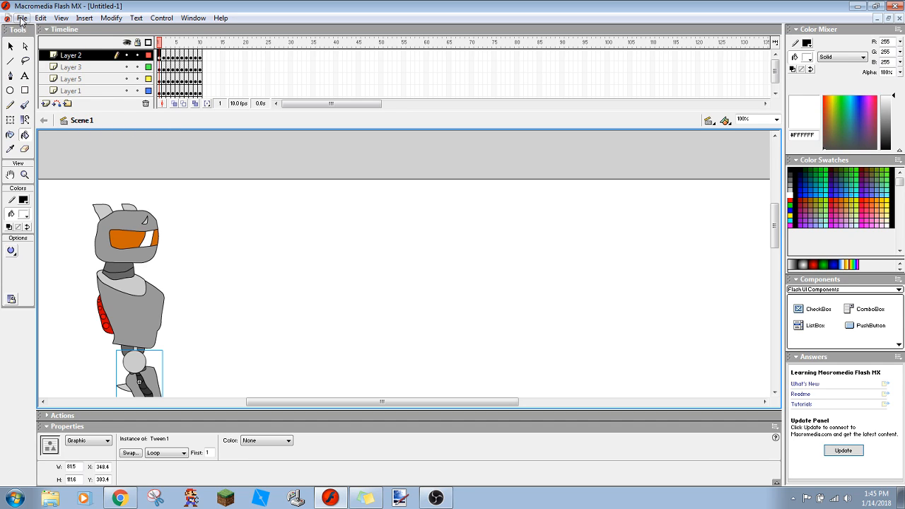
# - Extend Layer 2 and Layer 3 by inserting a regular frame at frame 65 on each
pyautogui.click(200, 56)
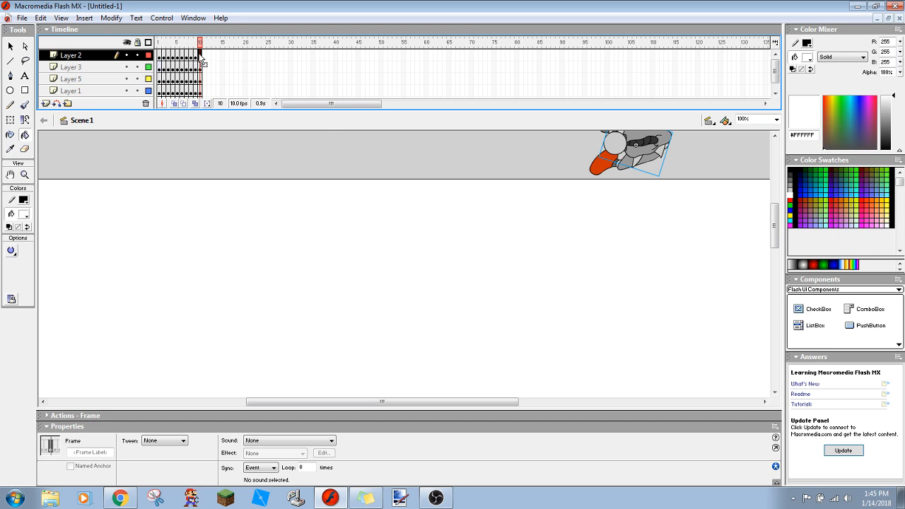
pyautogui.rightClick(199, 54)
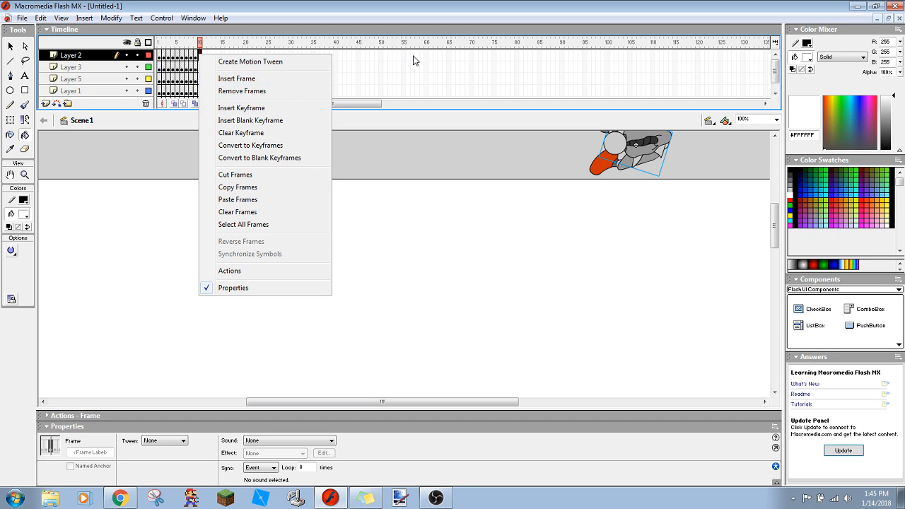
pyautogui.click(448, 56)
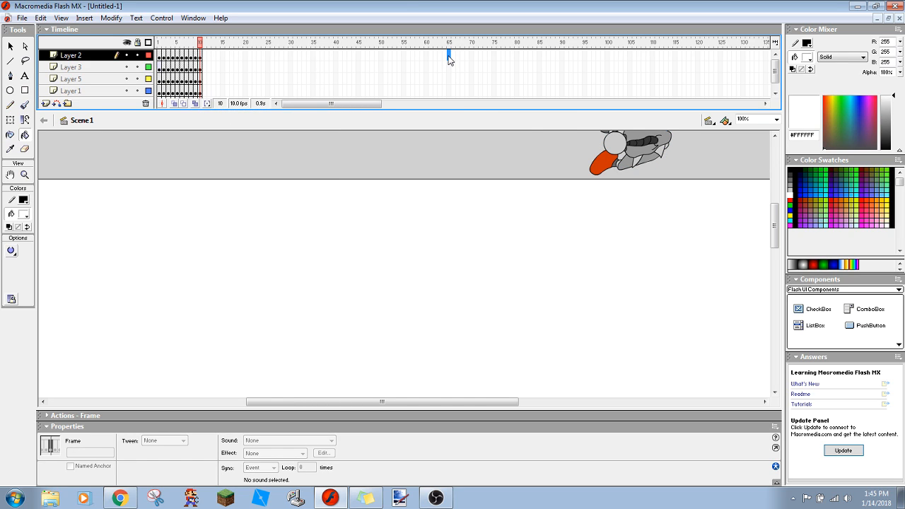
pyautogui.rightClick(448, 57)
pyautogui.click(466, 82)
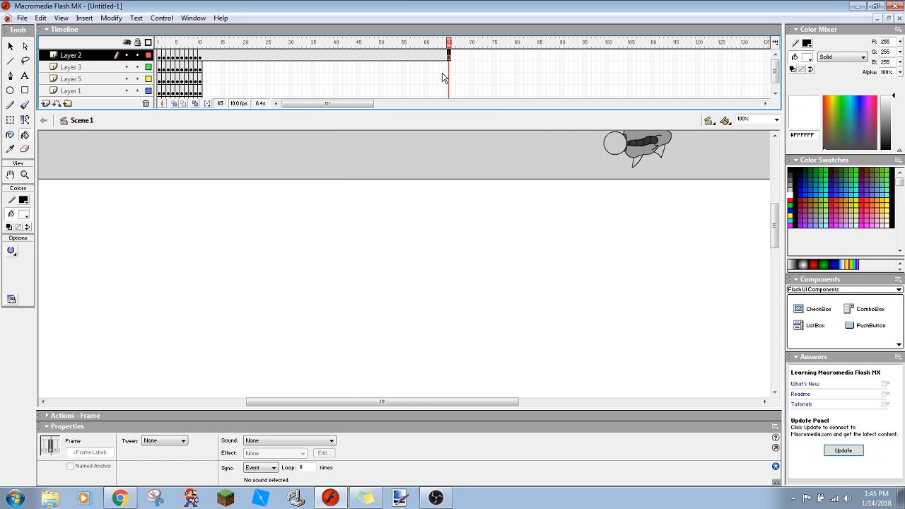
pyautogui.click(448, 67)
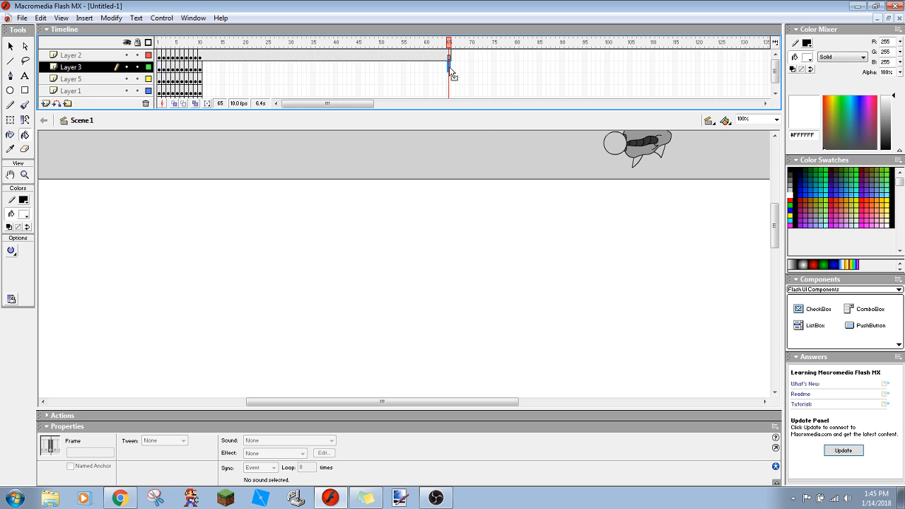
pyautogui.rightClick(449, 67)
pyautogui.click(460, 89)
# - Insert a frame at frame 65 on Layers 5, 1 and 6, and check the robot's held pose at frames 11 and 14
pyautogui.click(448, 80)
pyautogui.rightClick(448, 79)
pyautogui.click(463, 105)
pyautogui.click(448, 92)
pyautogui.rightClick(448, 91)
pyautogui.click(465, 116)
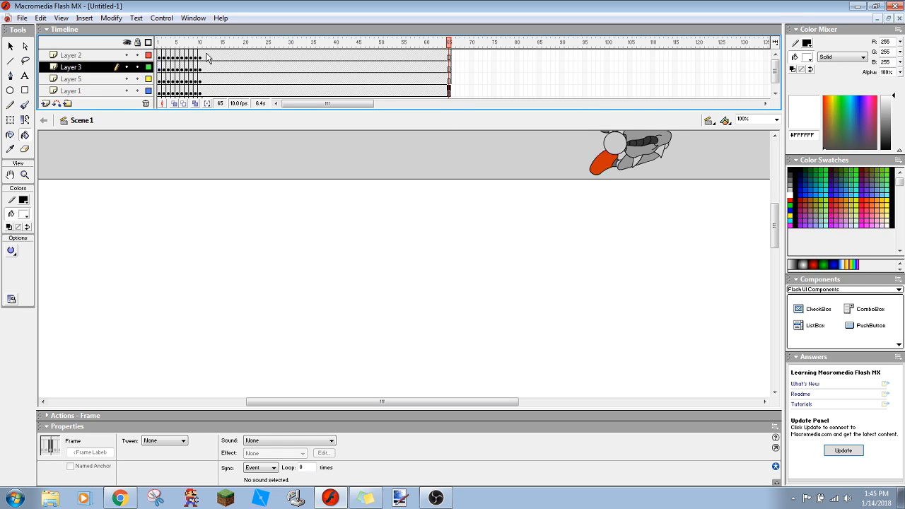
pyautogui.moveTo(775, 67); pyautogui.dragTo(777, 89)
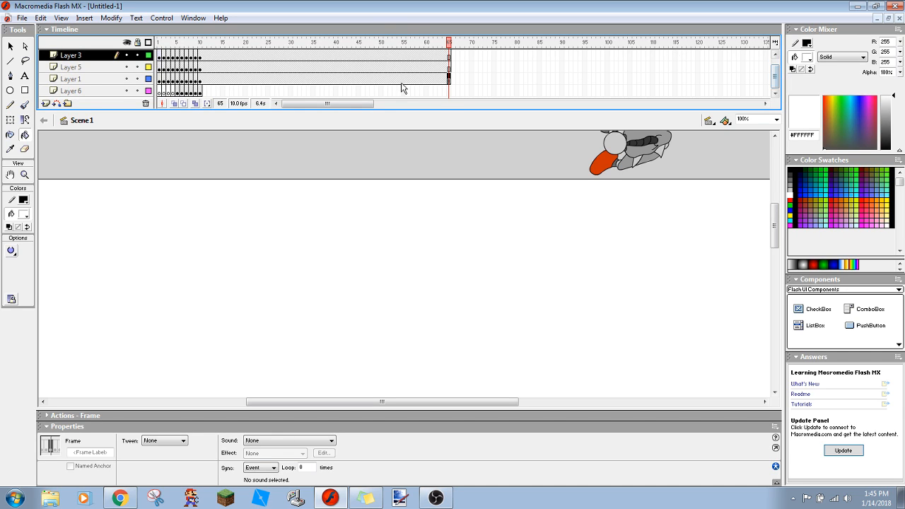
pyautogui.rightClick(448, 91)
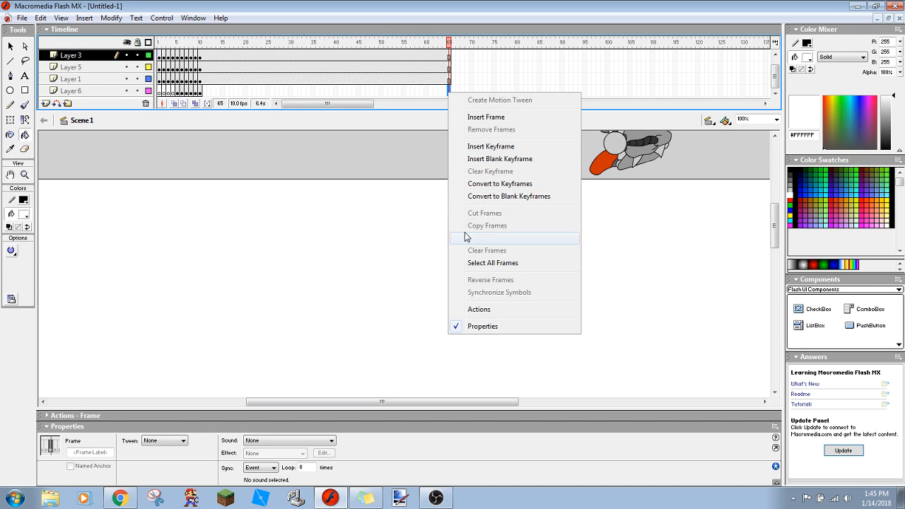
pyautogui.click(478, 118)
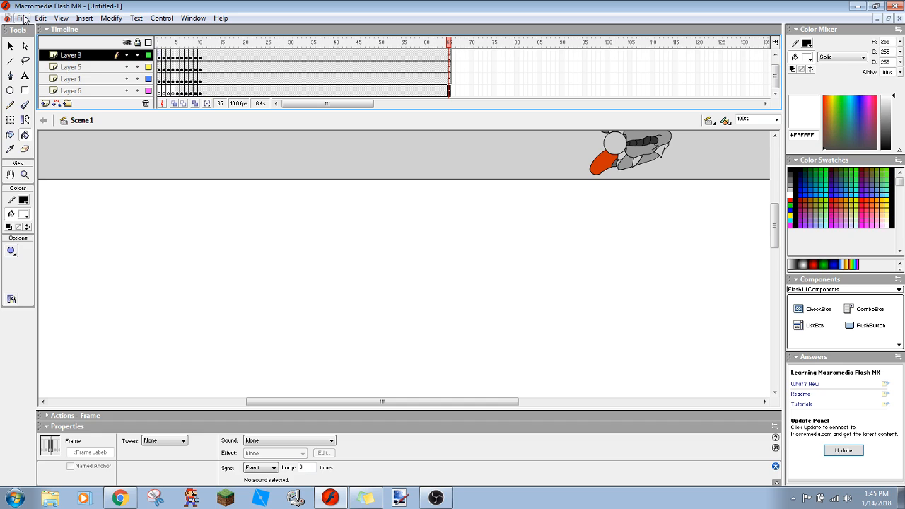
pyautogui.click(205, 52)
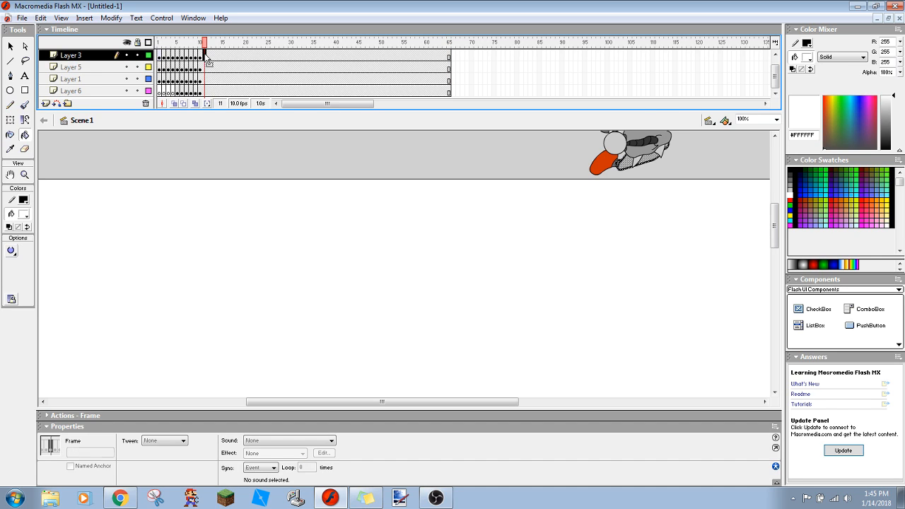
pyautogui.click(218, 79)
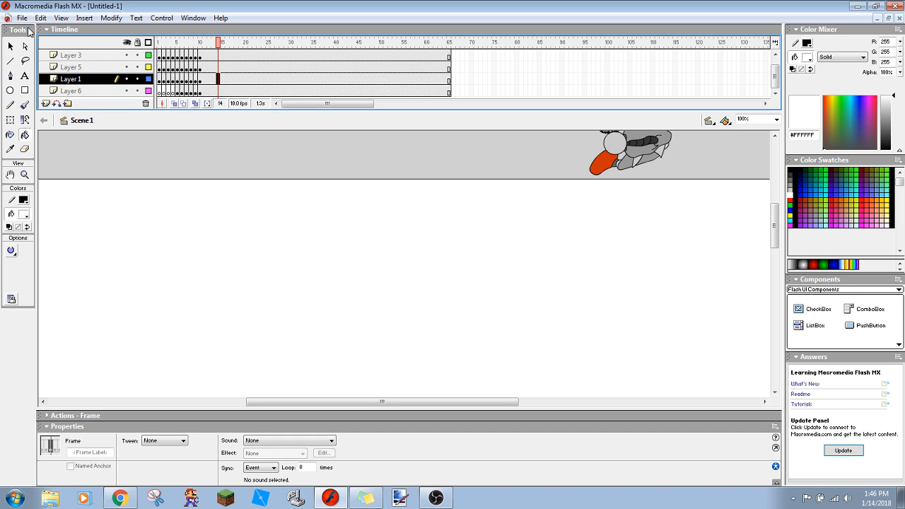
# - Export the movie to the Downloads folder as Robot Flying.swf, replacing the existing file and keeping the Flash 6 export settings
pyautogui.click(22, 18)
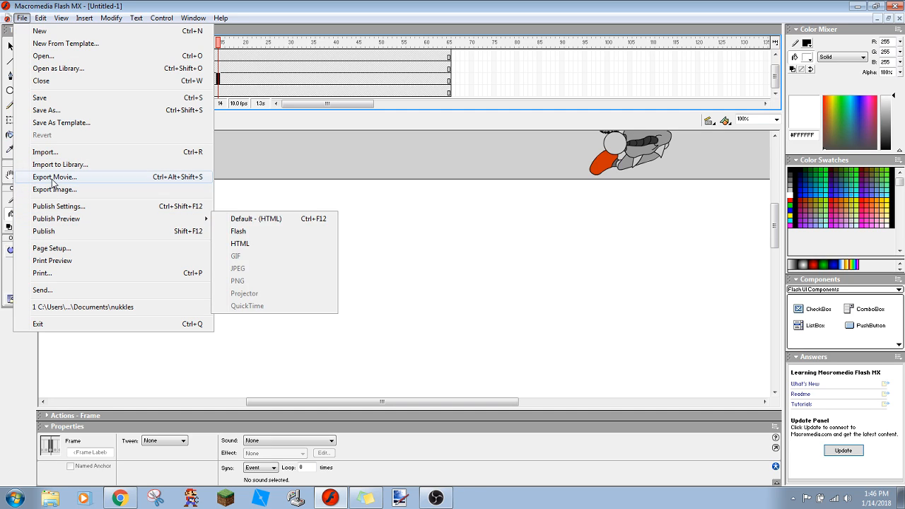
pyautogui.click(53, 177)
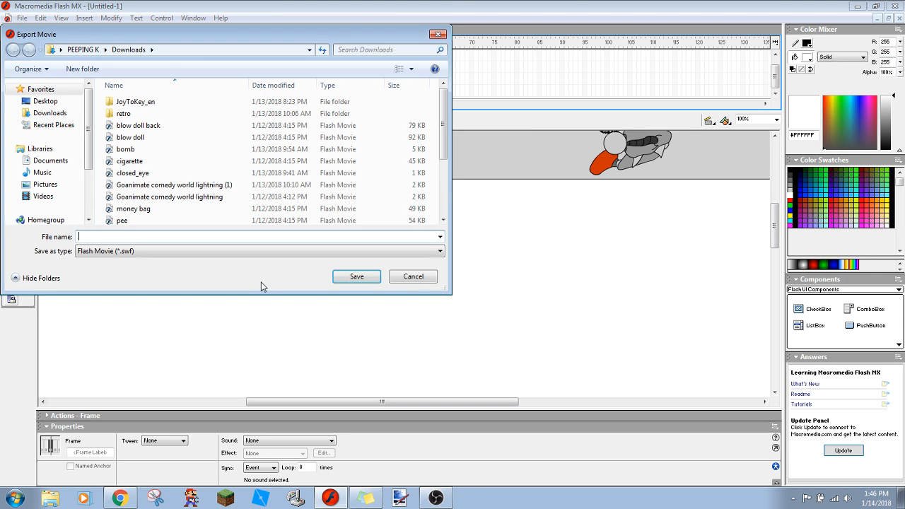
pyautogui.write('r')
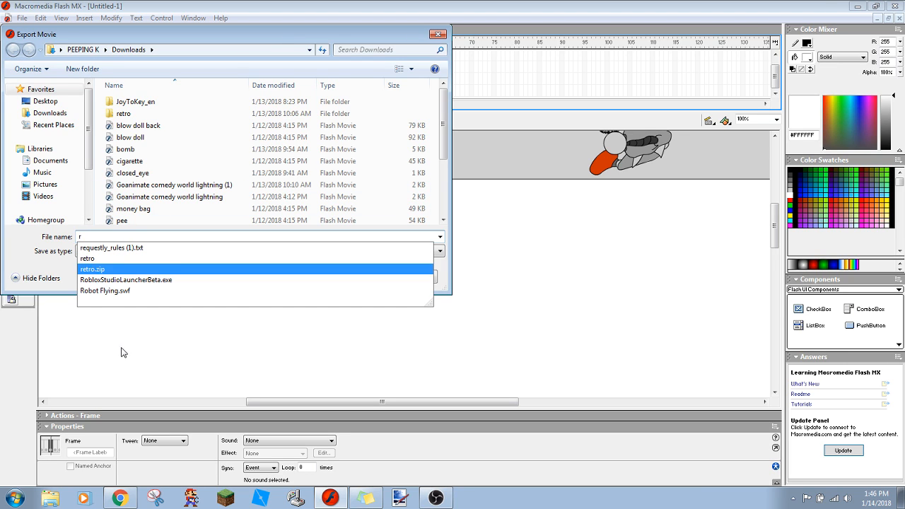
pyautogui.click(108, 291)
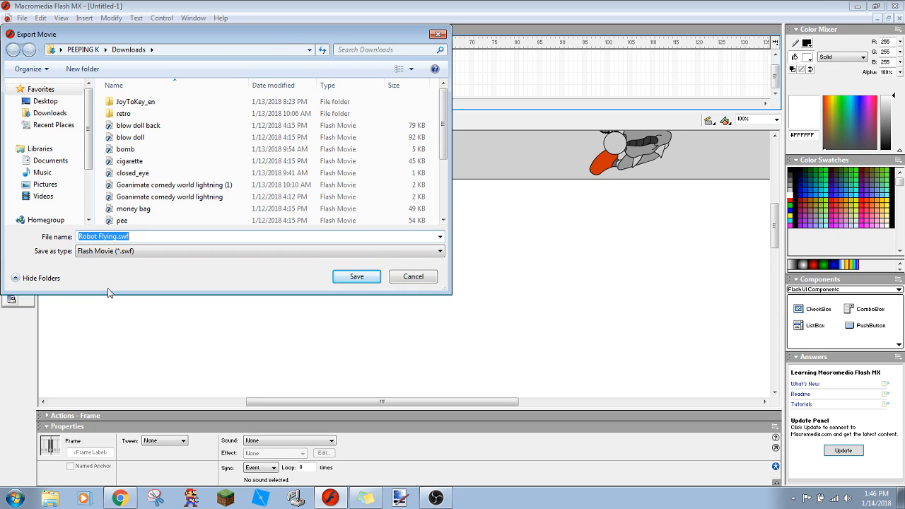
pyautogui.click(336, 280)
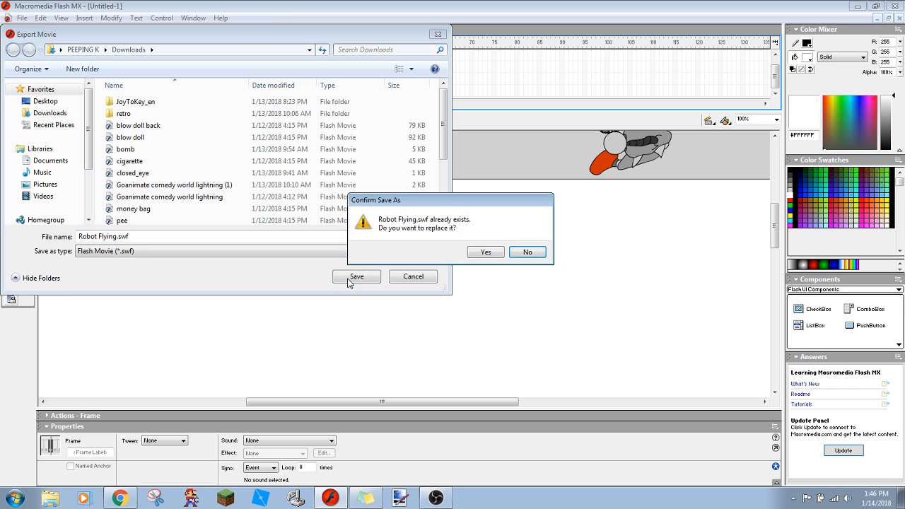
pyautogui.click(485, 253)
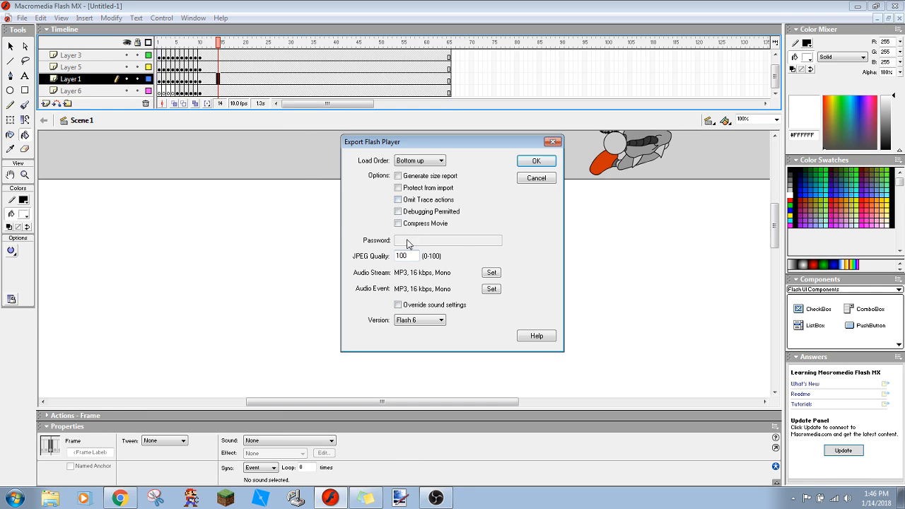
pyautogui.click(528, 162)
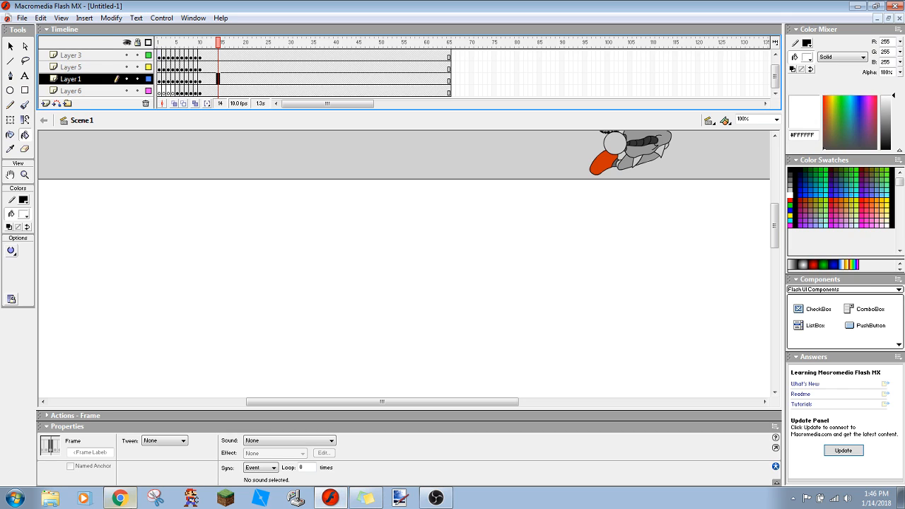
# - Switch to the GoAnimate video editor in Chrome and choose Robot Flying.swf from the Downloads folder for upload
pyautogui.click(119, 497)
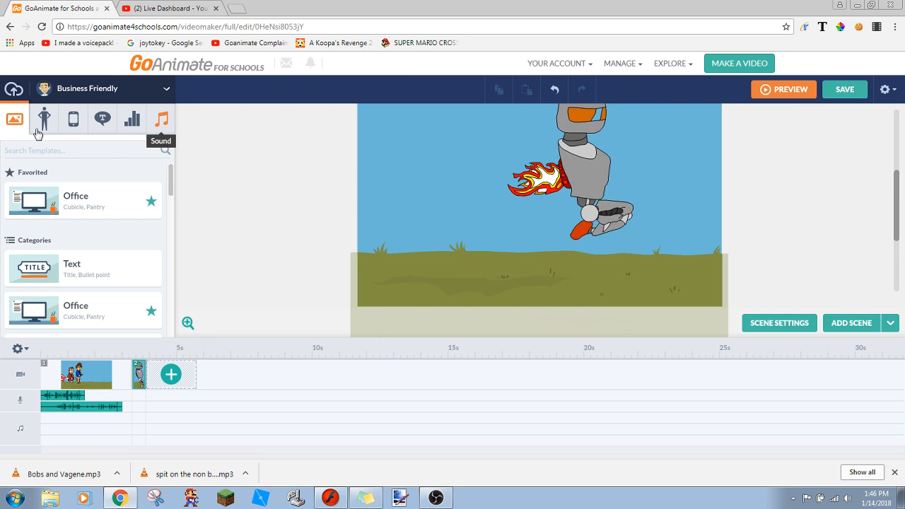
pyautogui.click(14, 89)
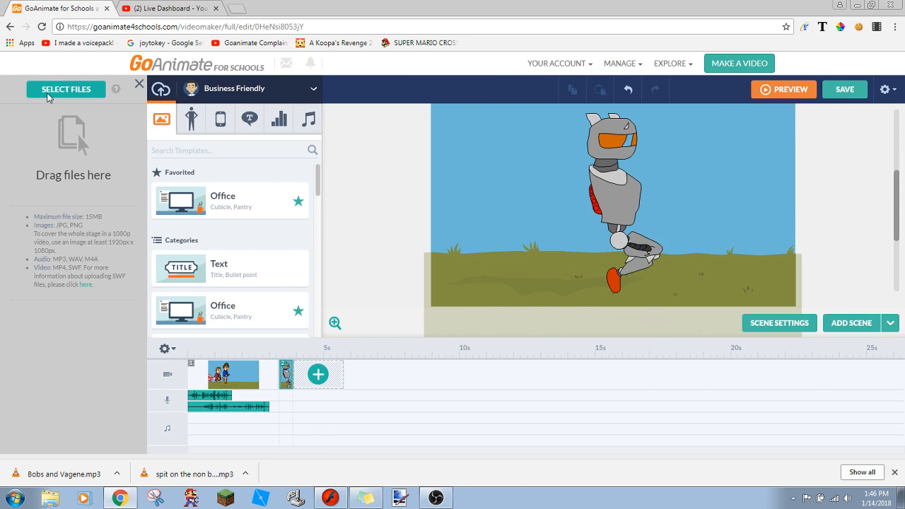
pyautogui.click(48, 95)
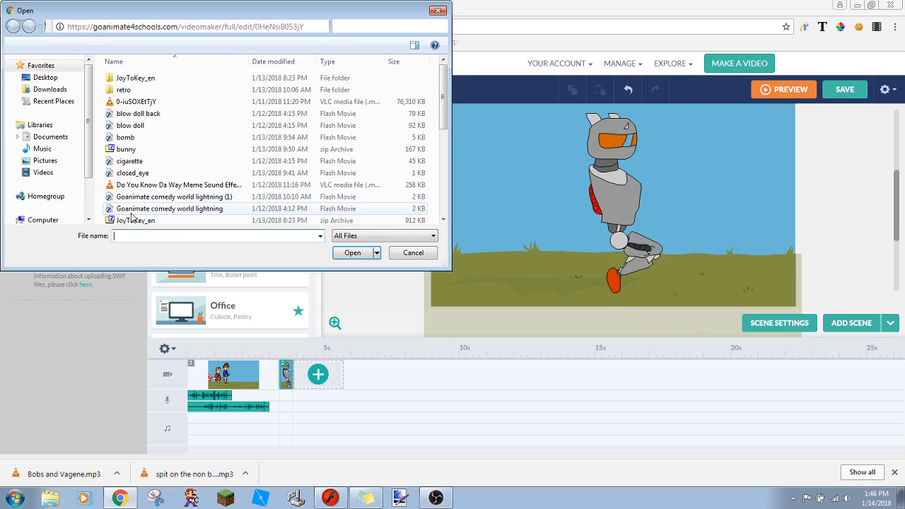
pyautogui.write('robot')
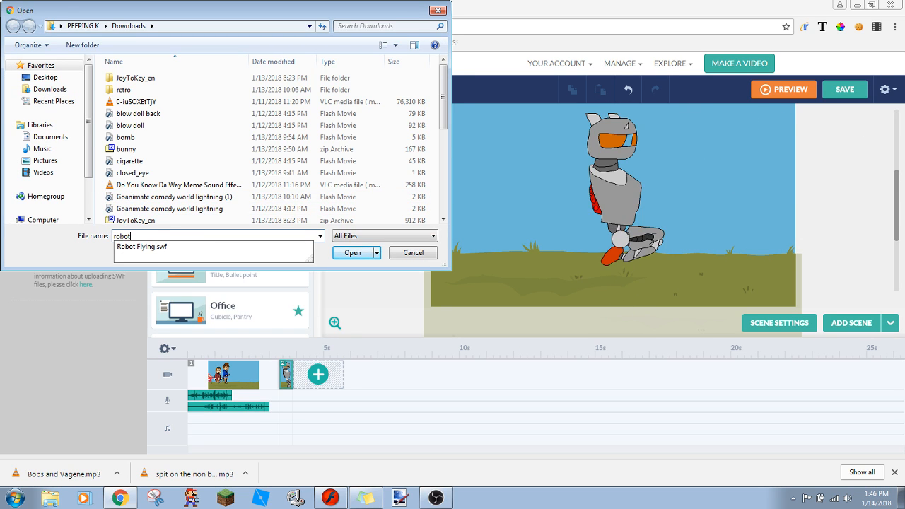
pyautogui.click(119, 249)
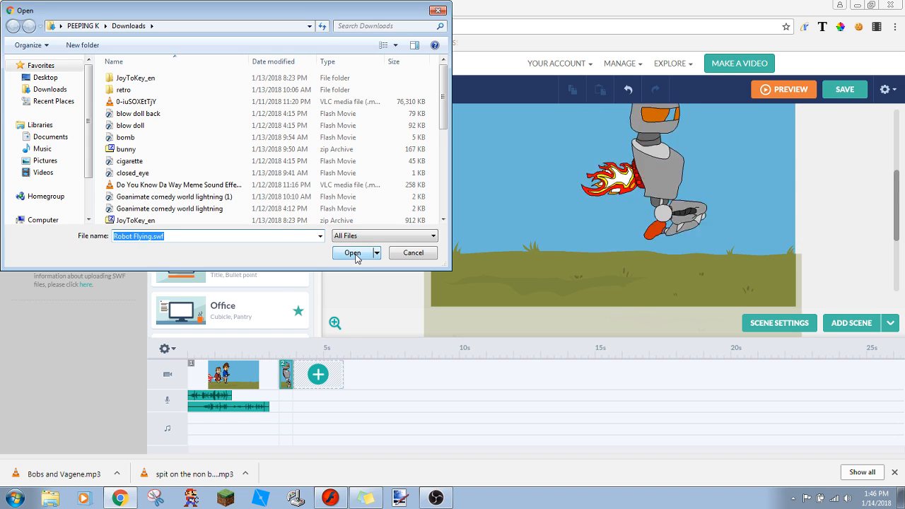
pyautogui.click(352, 253)
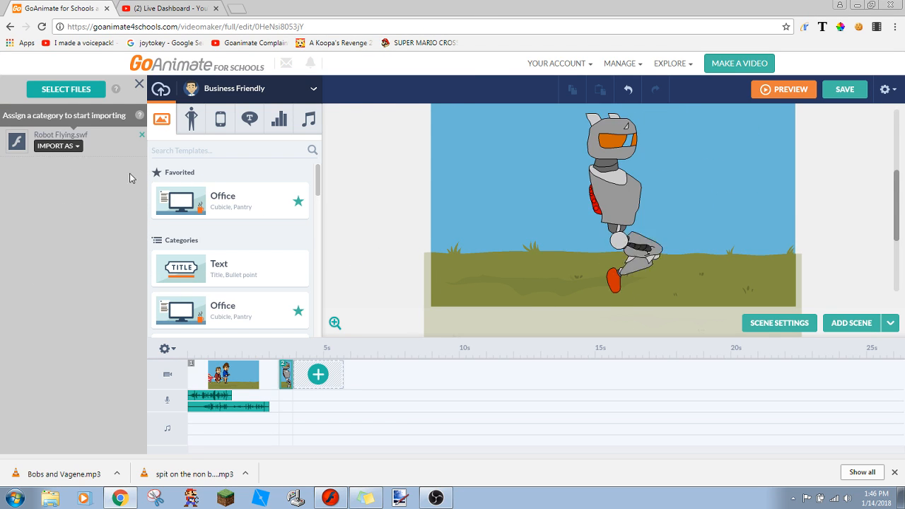
# - Delete the old robot from scene 2 and import Robot Flying.swf as a prop, checking the YouTube live dashboard meanwhile
pyautogui.click(641, 193)
pyautogui.press('Delete')
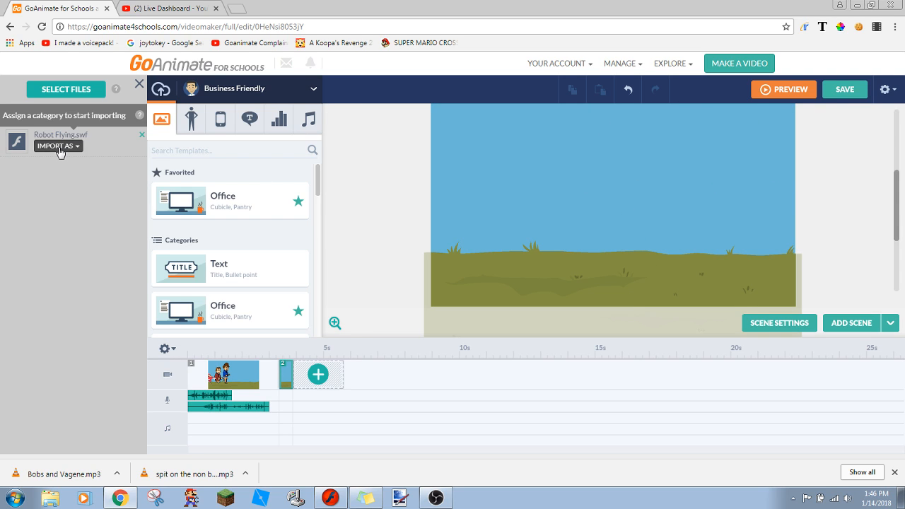
pyautogui.click(59, 146)
pyautogui.click(61, 163)
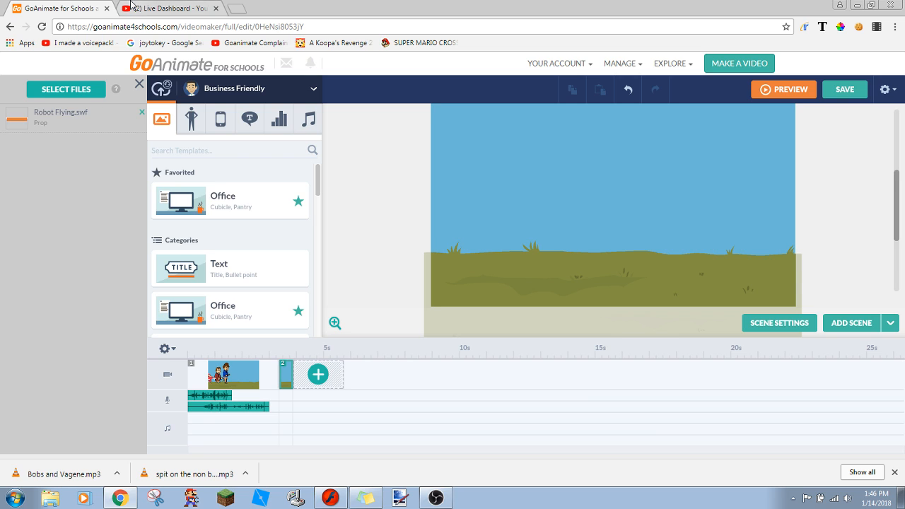
pyautogui.click(132, 7)
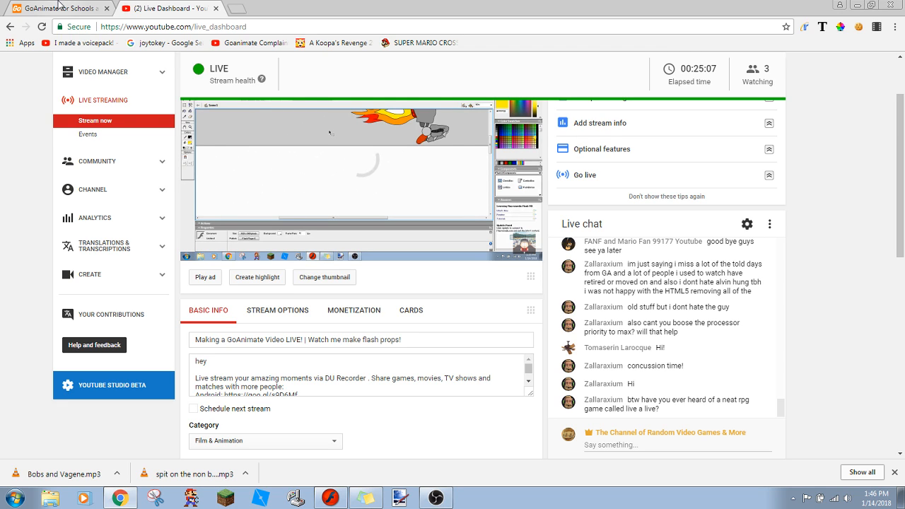
pyautogui.click(59, 6)
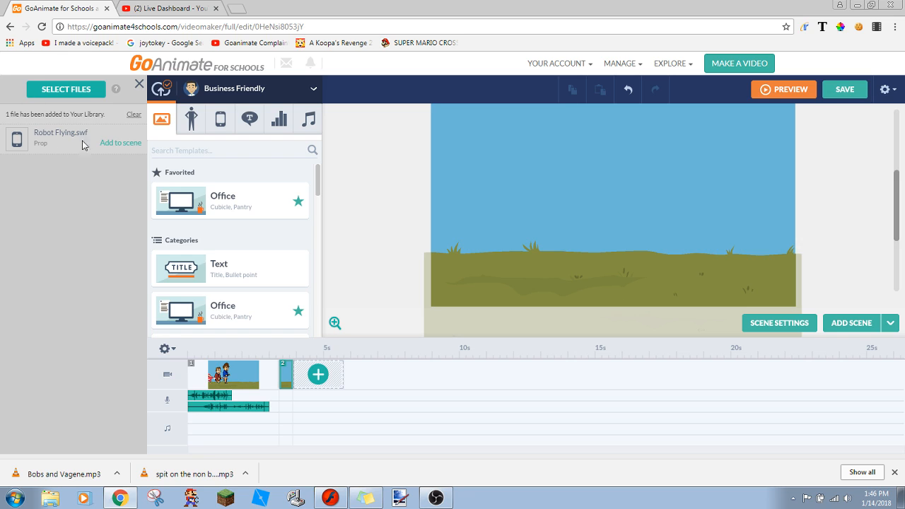
# - Add the uploaded Robot Flying prop to scene 2, and append a new scene after it, clearing the finished upload list
pyautogui.click(104, 144)
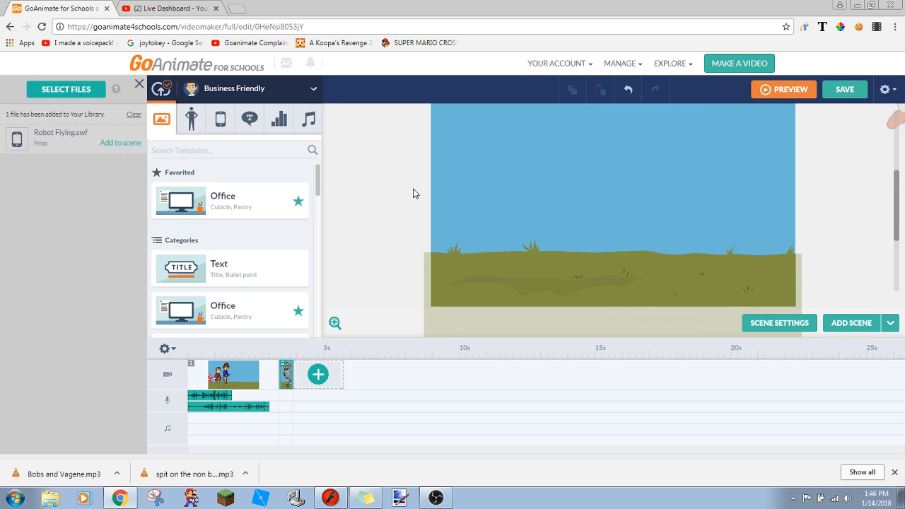
pyautogui.moveTo(897, 200); pyautogui.dragTo(898, 199)
pyautogui.scroll(1, 898, 199)
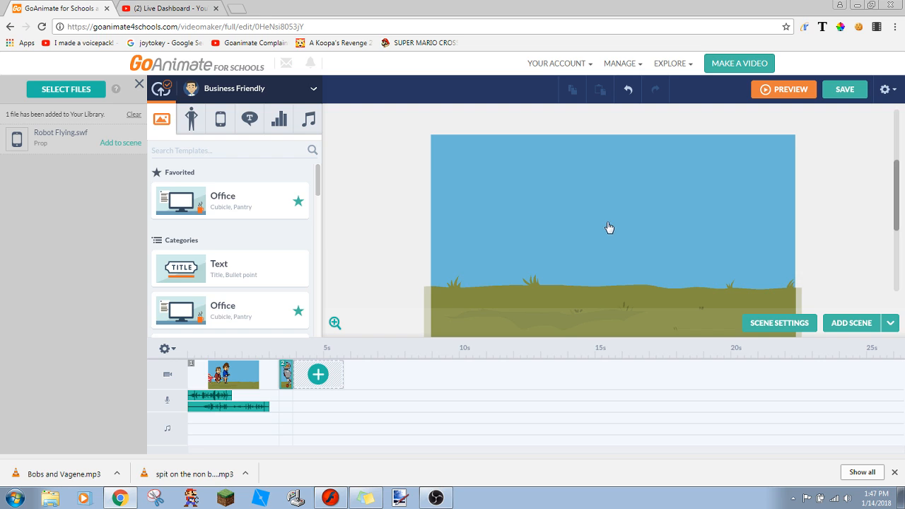
pyautogui.click(318, 372)
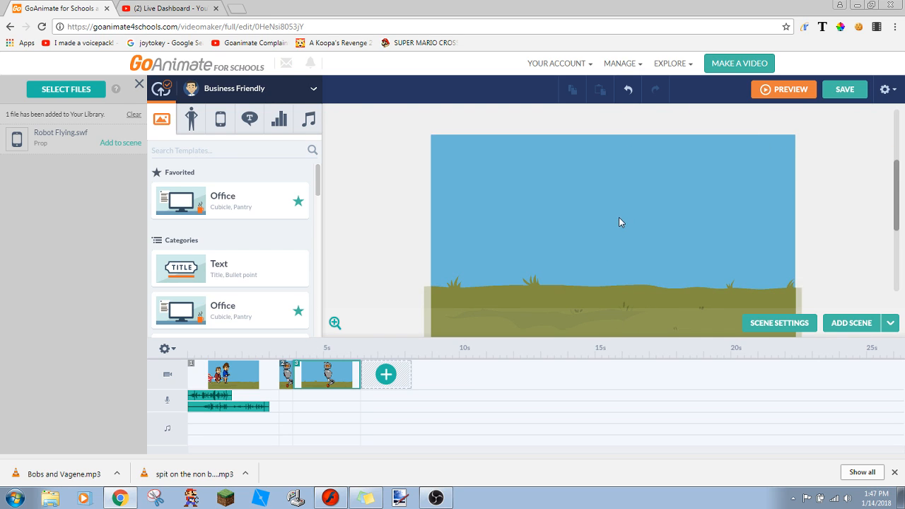
pyautogui.click(133, 114)
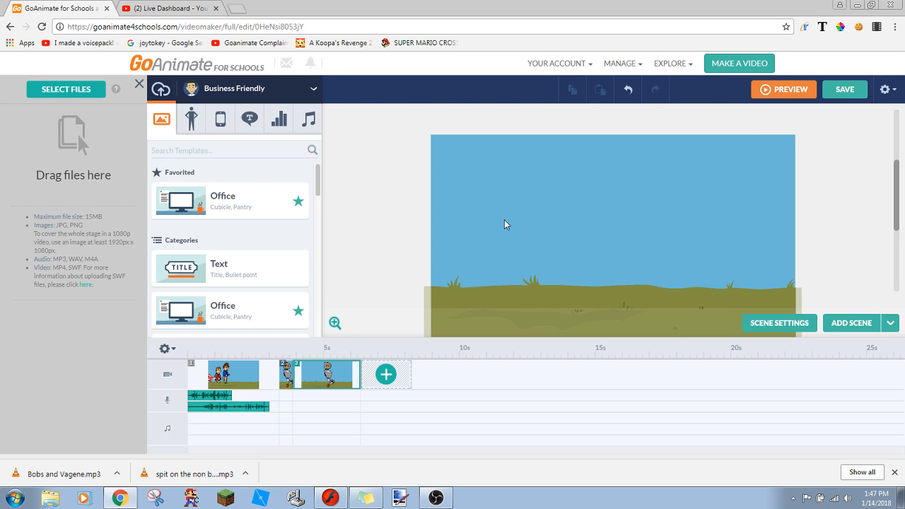
# - Delete the robot prop from scene 3, leaving only the sky and grass background
pyautogui.click(614, 230)
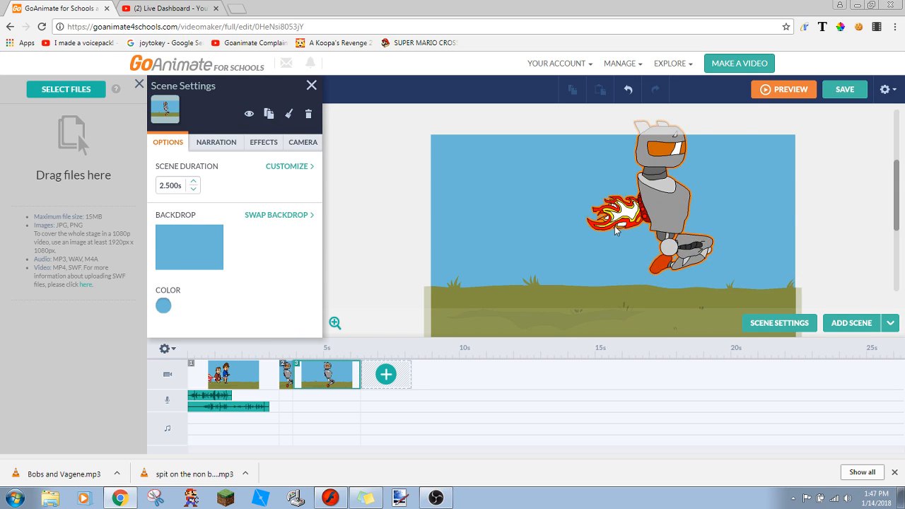
pyautogui.moveTo(513, 196); pyautogui.dragTo(837, 130)
pyautogui.click(650, 204)
pyautogui.press('Delete')
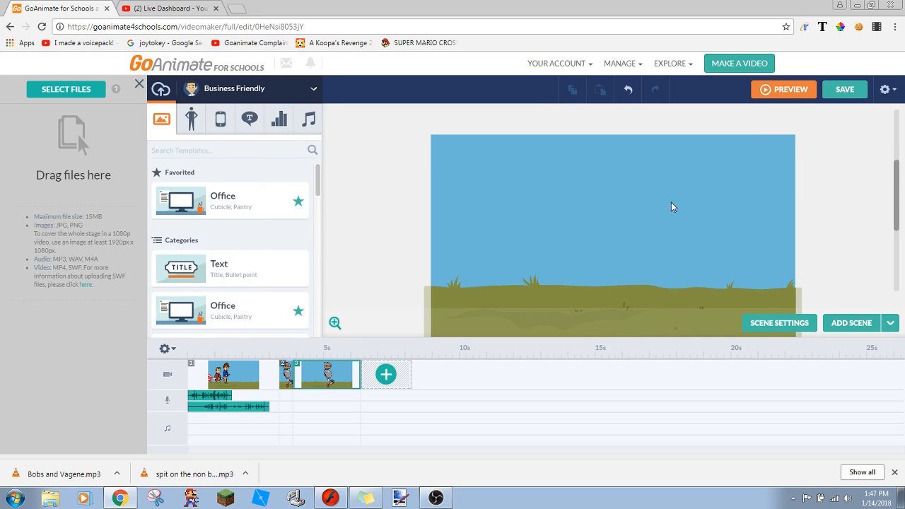
pyautogui.click(822, 176)
pyautogui.scroll(3, 896, 187)
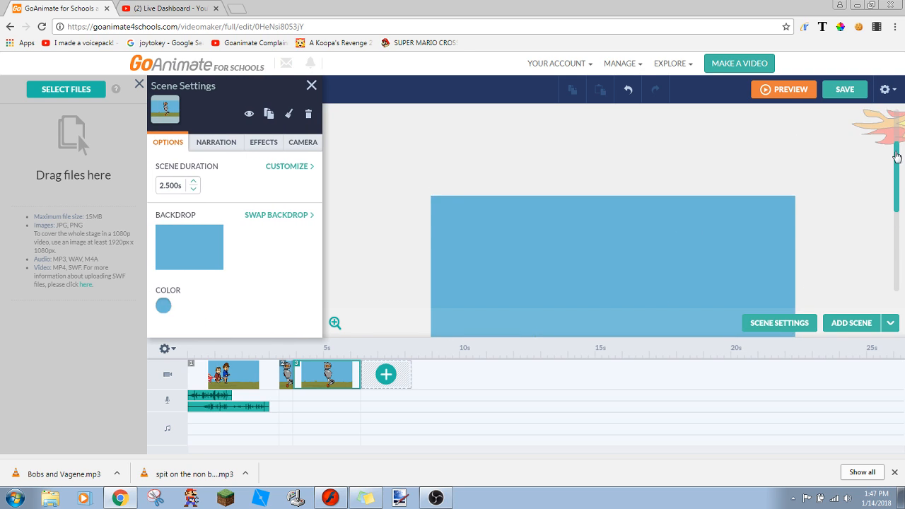
pyautogui.click(874, 175)
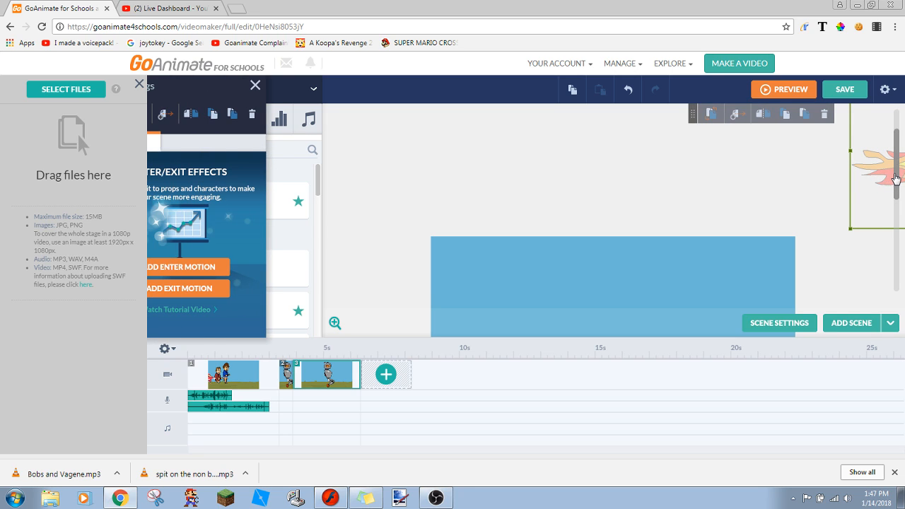
pyautogui.click(829, 145)
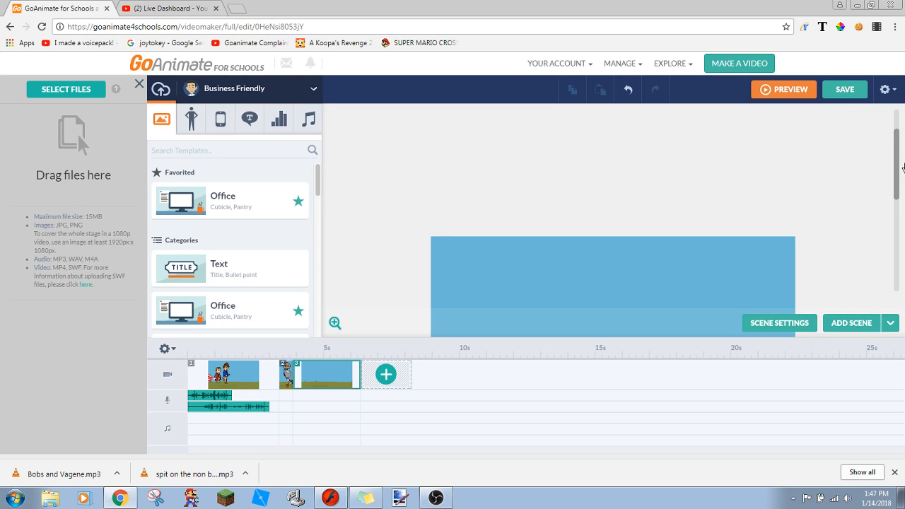
pyautogui.moveTo(896, 177); pyautogui.dragTo(890, 209)
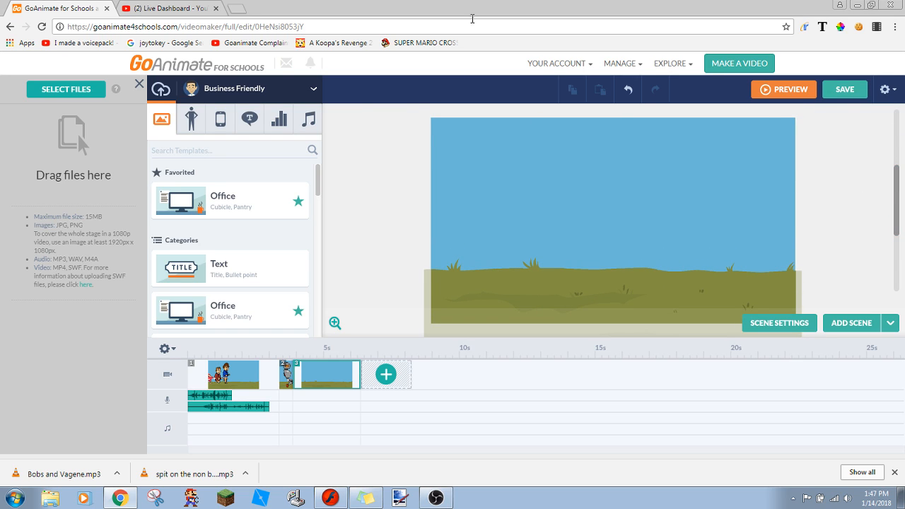
# - Preview the video starting from scene 1, checking the YouTube live dashboard before and during loading
pyautogui.click(176, 5)
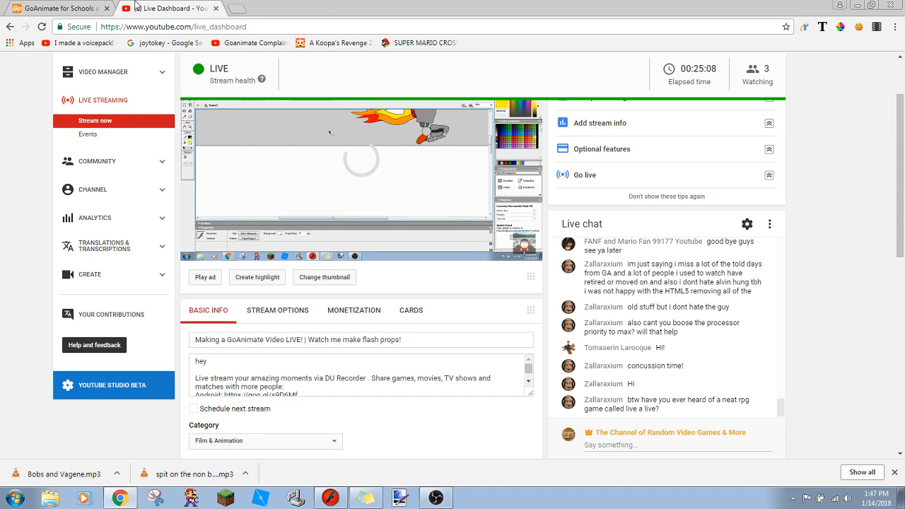
pyautogui.click(72, 6)
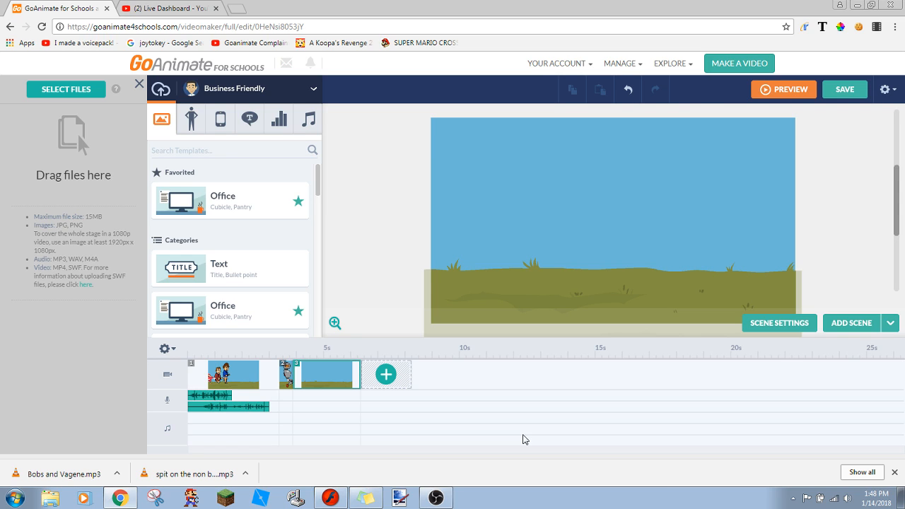
pyautogui.click(222, 380)
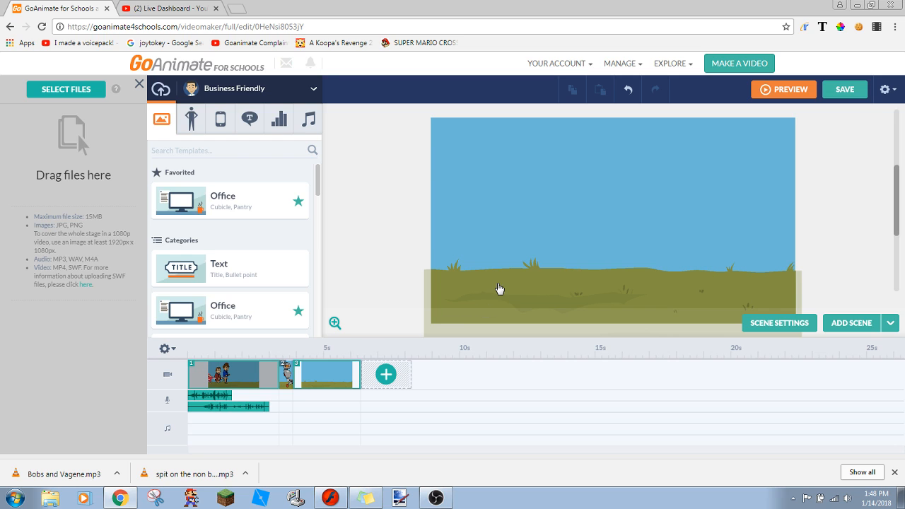
pyautogui.rightClick(446, 238)
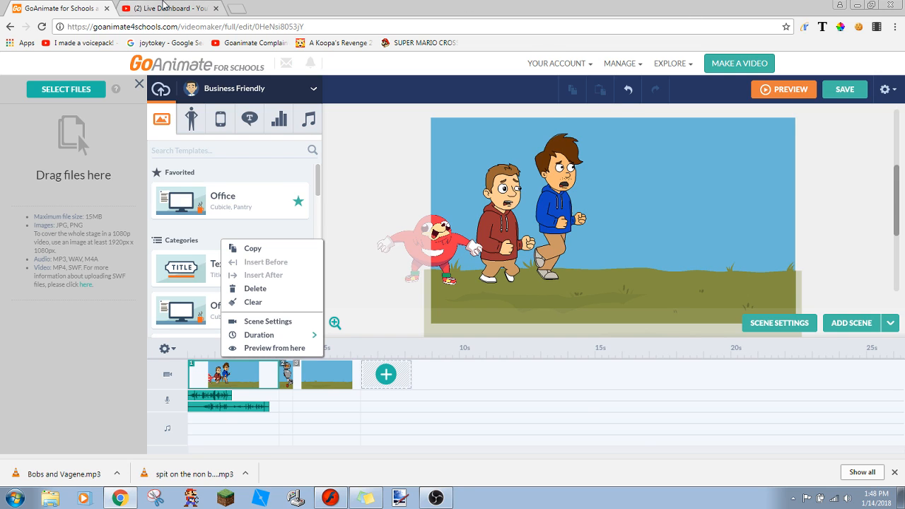
pyautogui.click(161, 7)
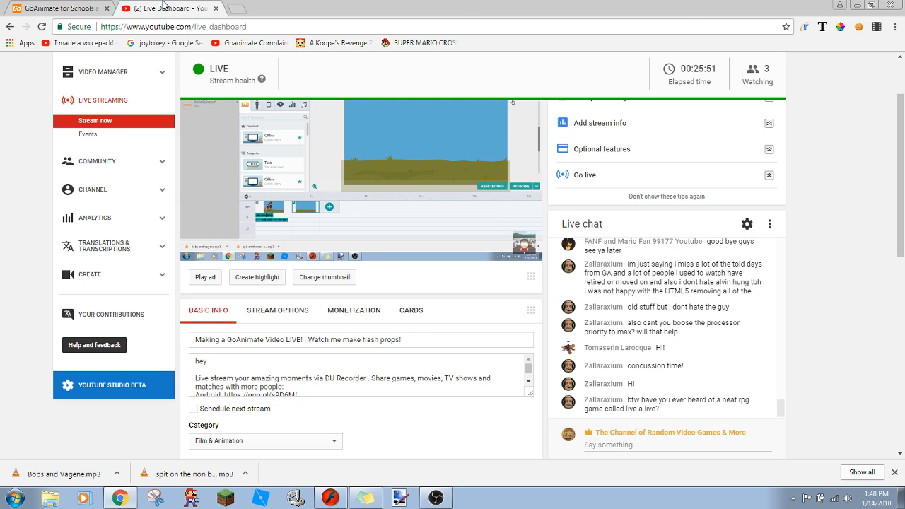
pyautogui.click(28, 6)
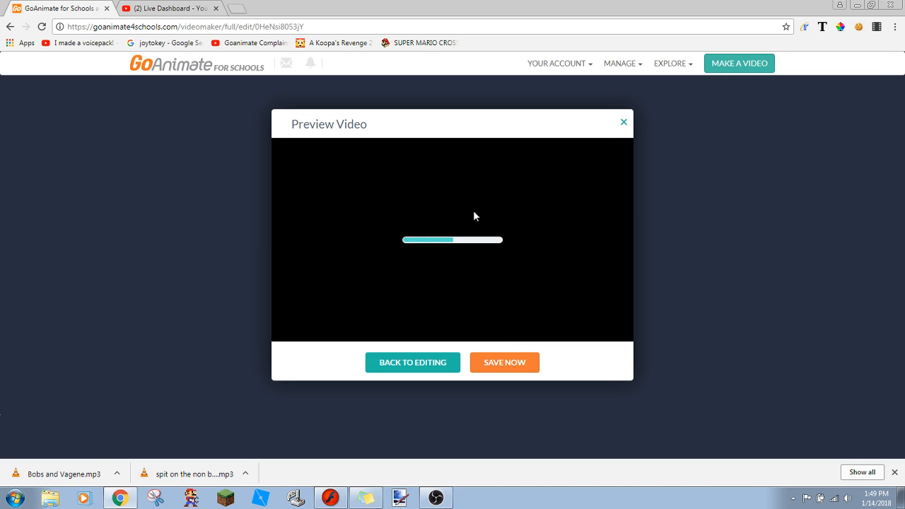
# - Pause the video preview and look over the Sticky Notes
pyautogui.click(366, 498)
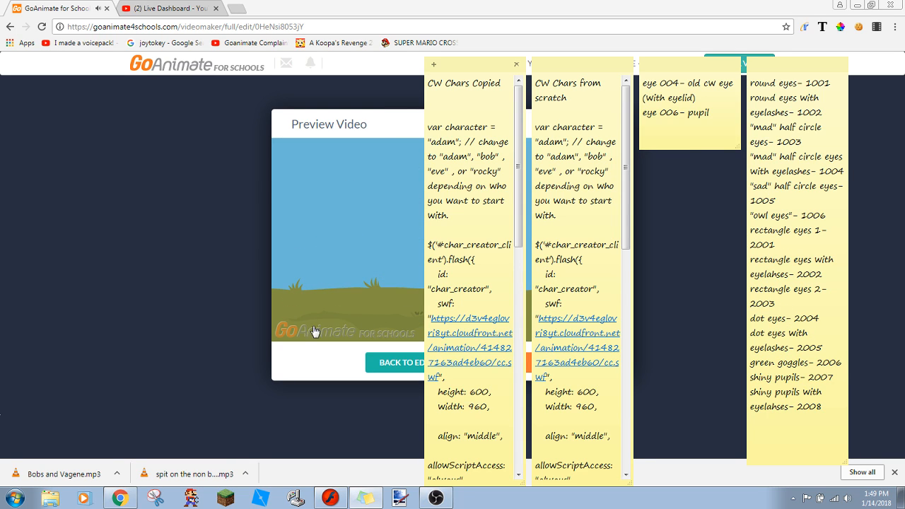
pyautogui.click(282, 330)
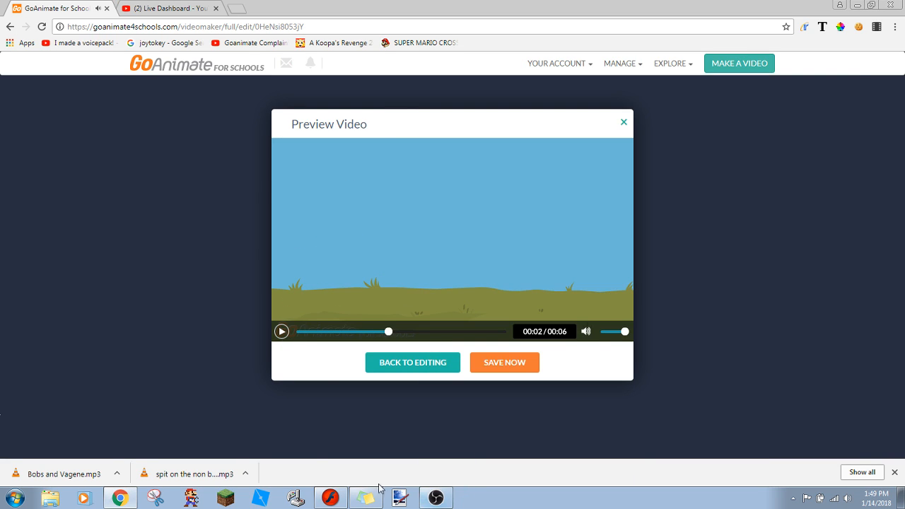
pyautogui.click(357, 495)
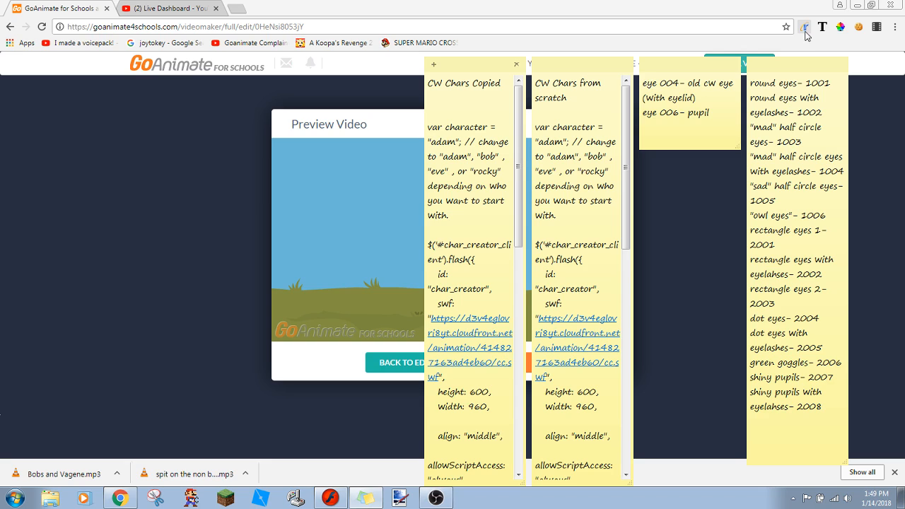
pyautogui.click(862, 138)
pyautogui.moveTo(568, 204)
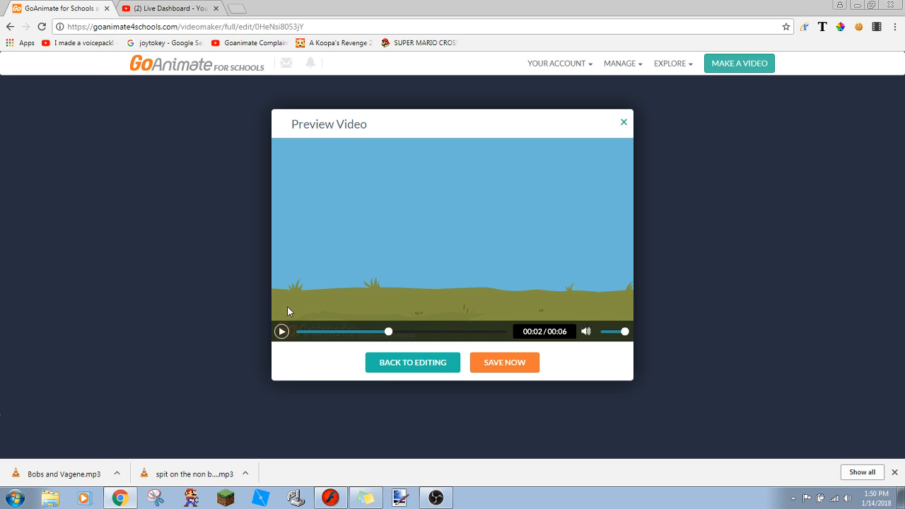
# - Check the live chat on the YouTube dashboard, play the rest of the preview and return to editing
pyautogui.click(136, 6)
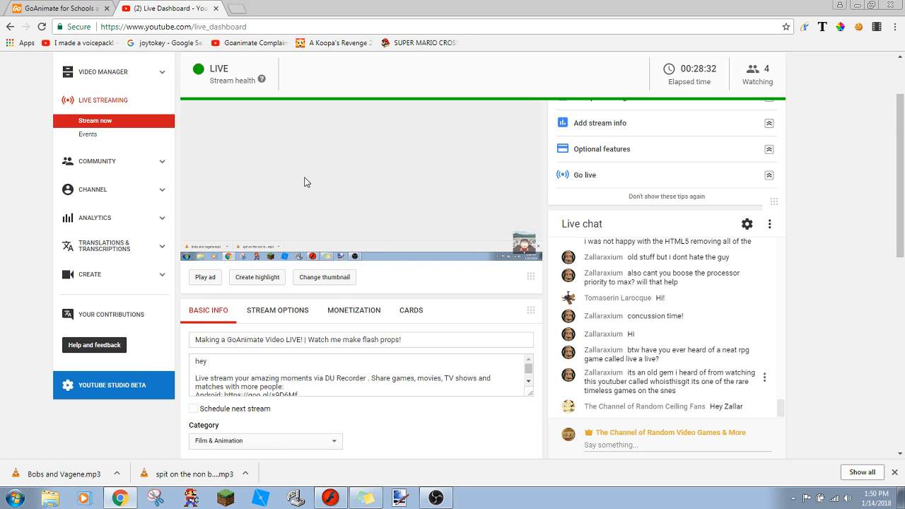
pyautogui.click(44, 5)
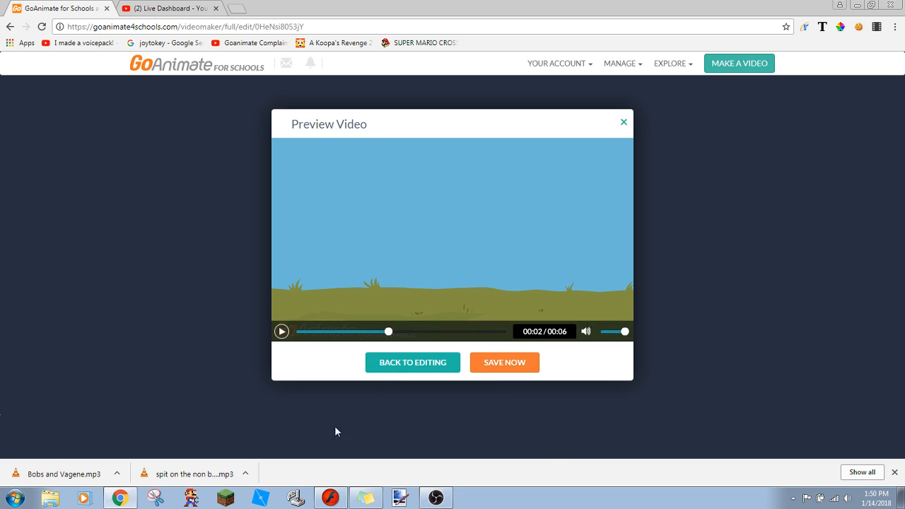
pyautogui.click(281, 331)
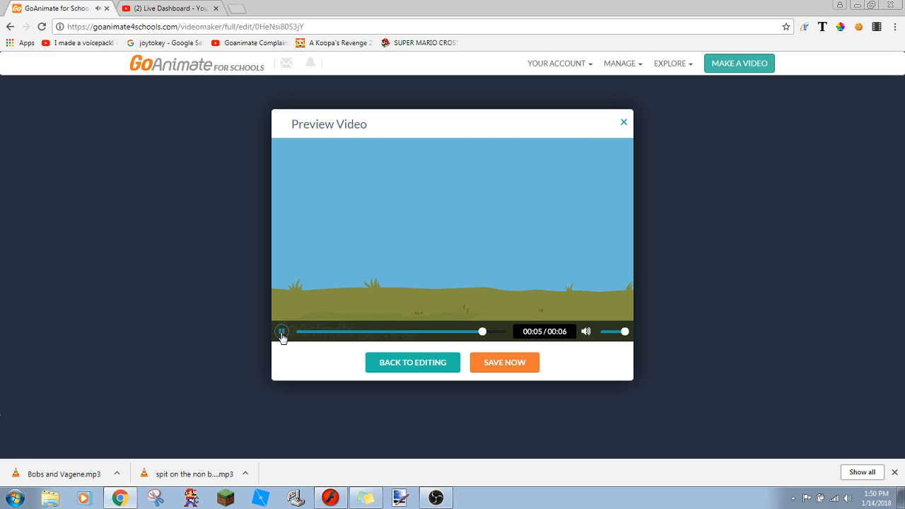
pyautogui.click(431, 367)
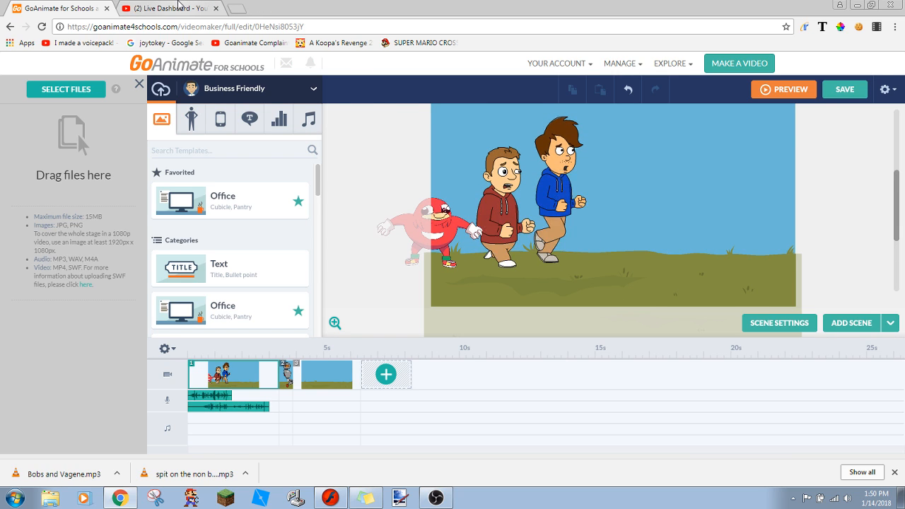
# - Switch to OBS, close its settings without changes, check the YouTube live dashboard and minimize OBS
pyautogui.click(436, 497)
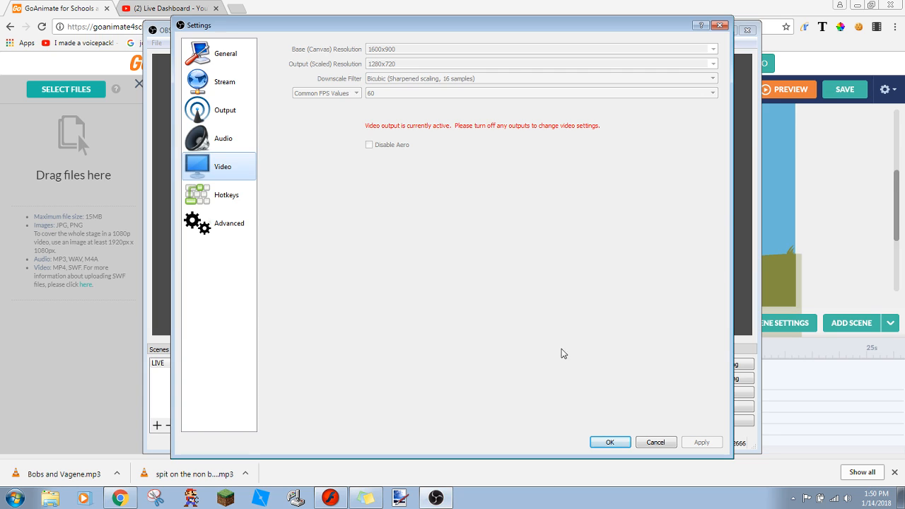
pyautogui.click(655, 442)
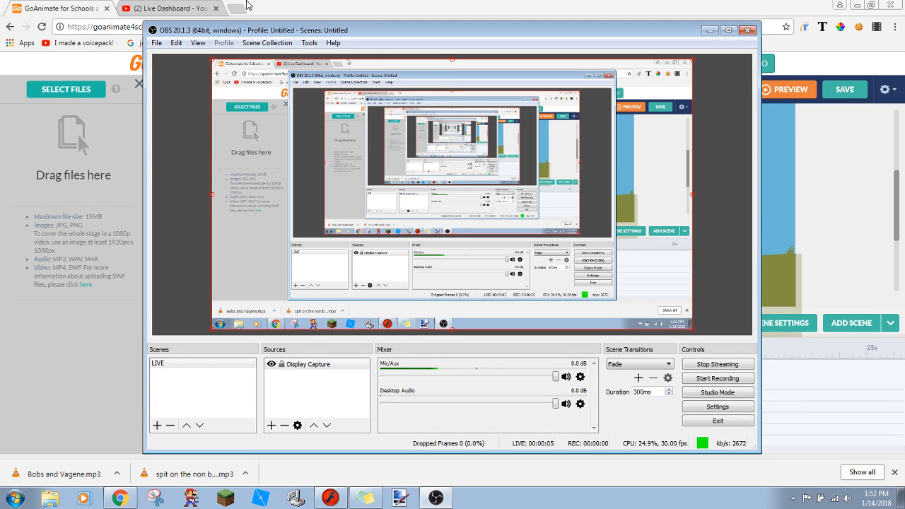
pyautogui.click(176, 7)
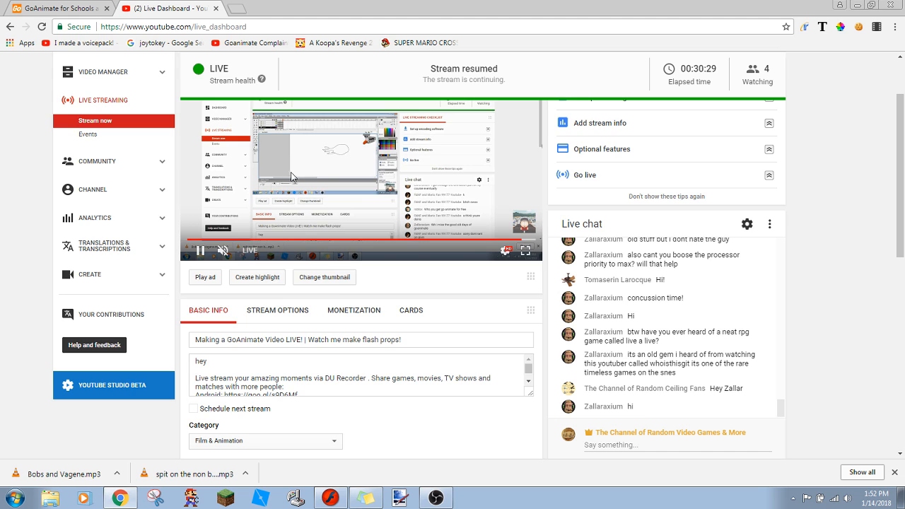
pyautogui.click(62, 8)
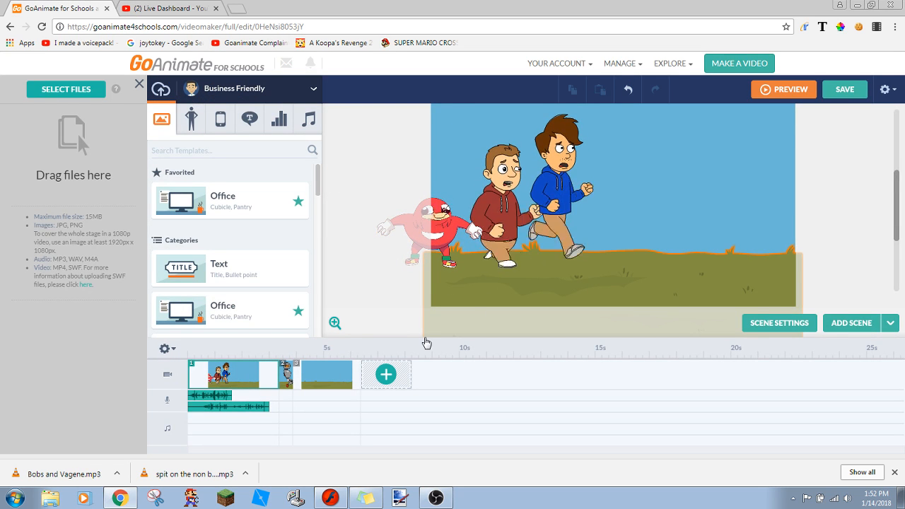
pyautogui.click(446, 504)
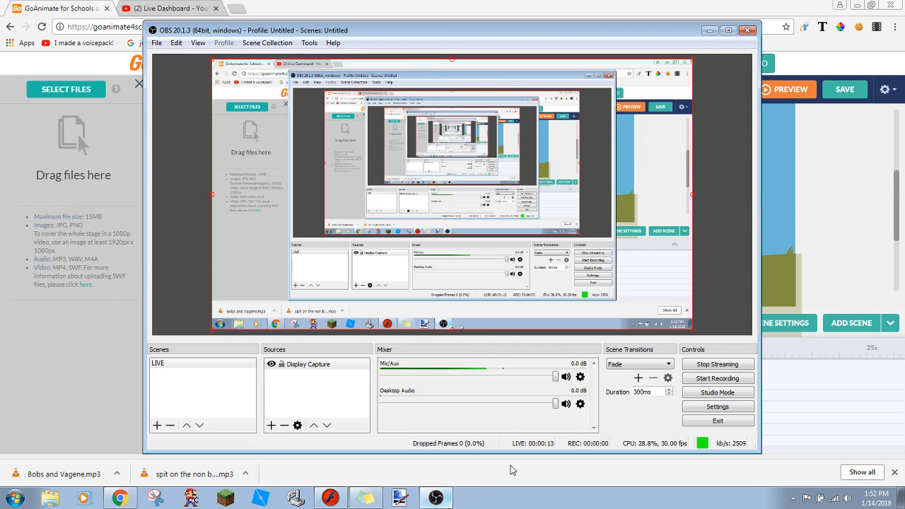
pyautogui.click(707, 31)
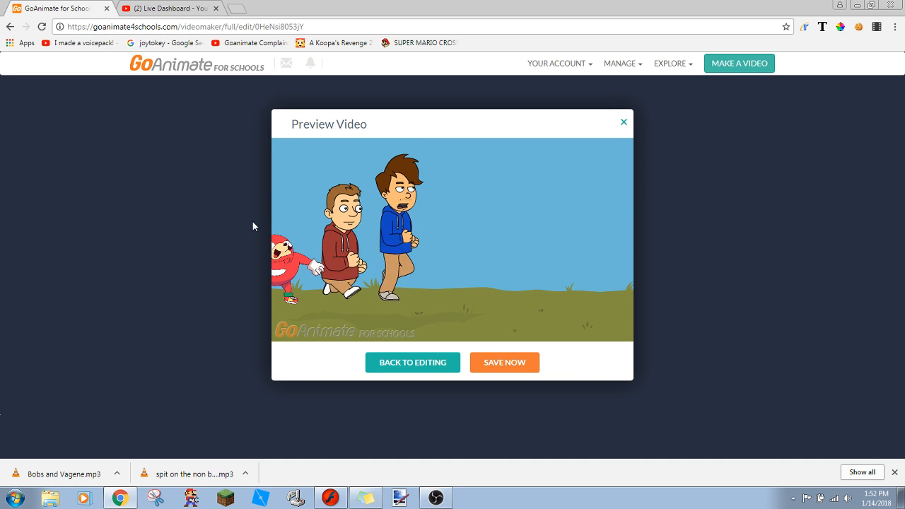
# - Return from the video preview to editing, select scene 3 and check the YouTube live dashboard
pyautogui.click(405, 365)
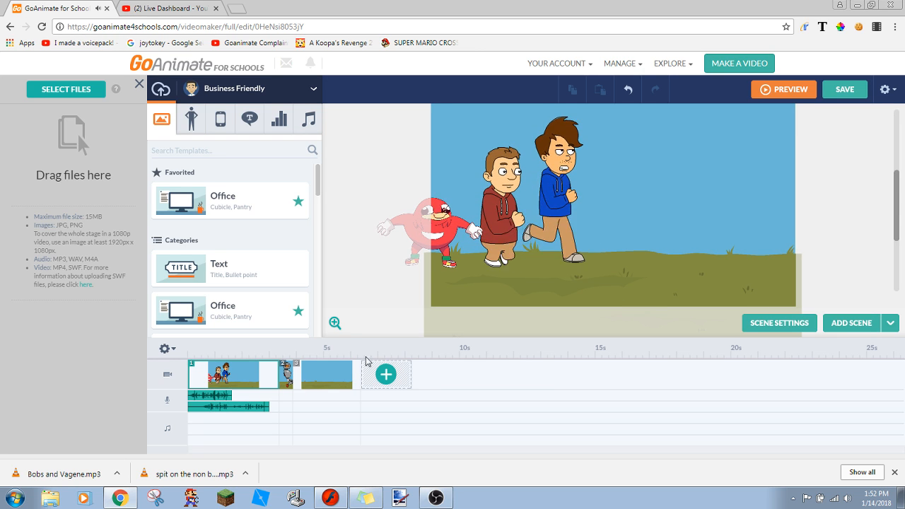
pyautogui.click(323, 385)
pyautogui.rightClick(323, 385)
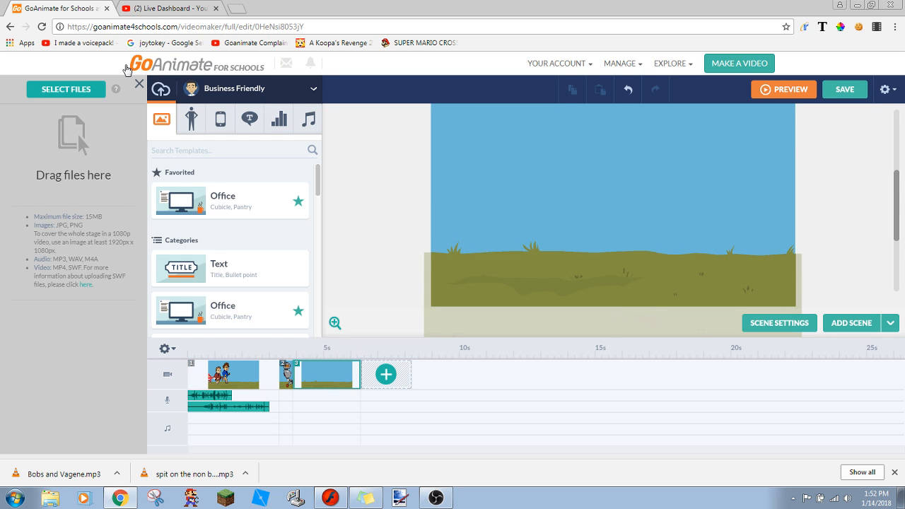
pyautogui.click(124, 6)
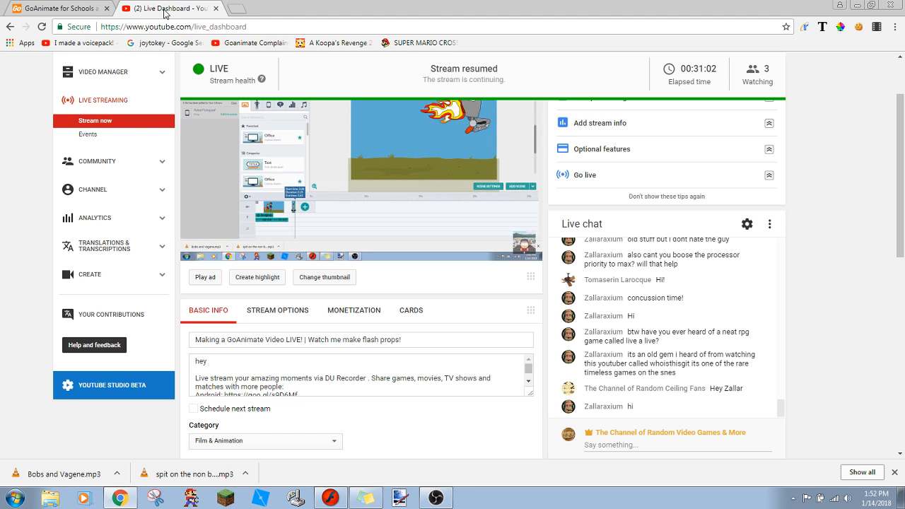
pyautogui.click(84, 6)
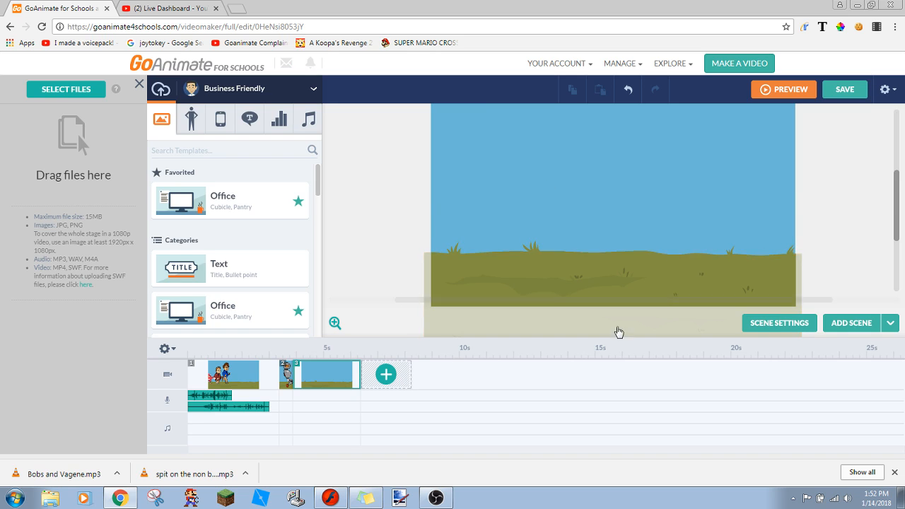
# - Add a blank scene after scene 3 and search the Business Friendly props for "grass"
pyautogui.click(890, 322)
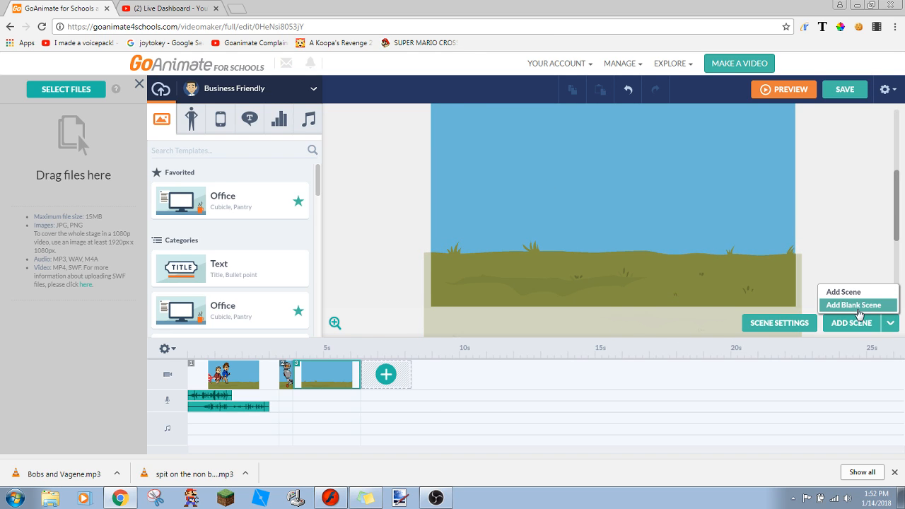
pyautogui.click(852, 304)
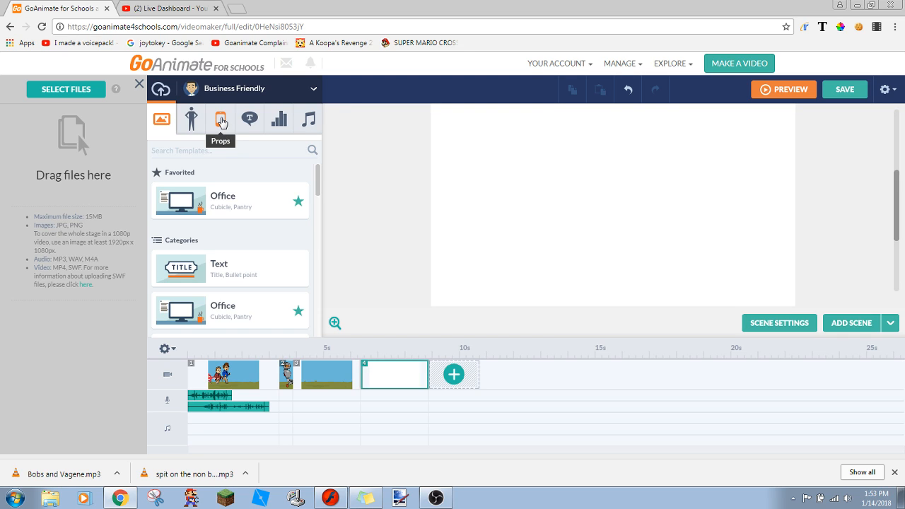
pyautogui.click(222, 123)
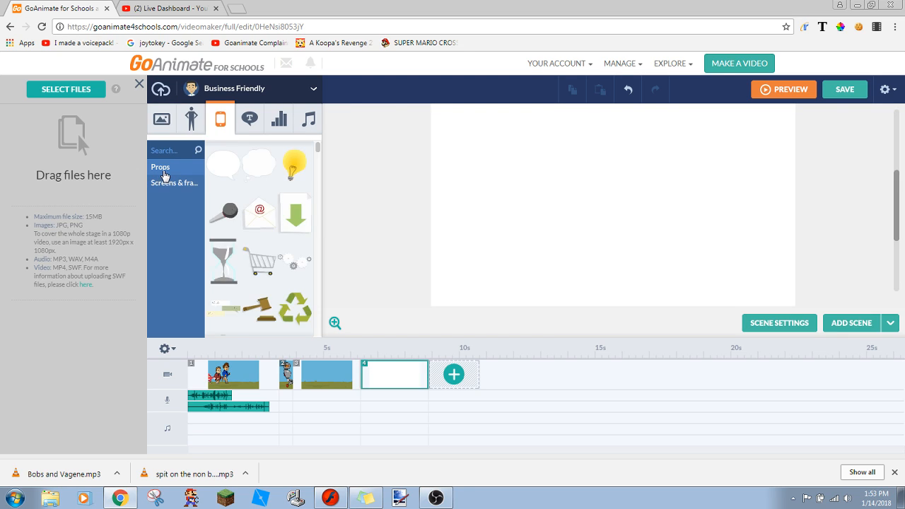
pyautogui.click(170, 151)
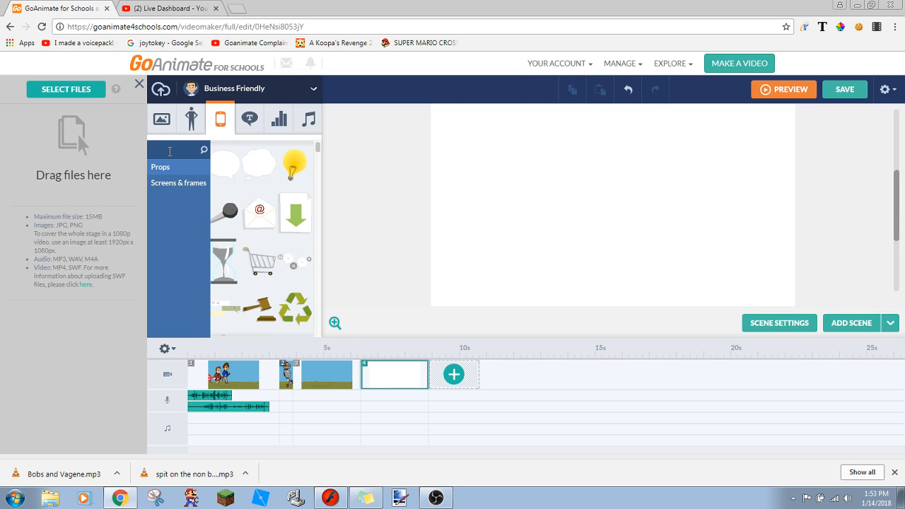
pyautogui.write('s')
pyautogui.write('rass')
pyautogui.press('Return')
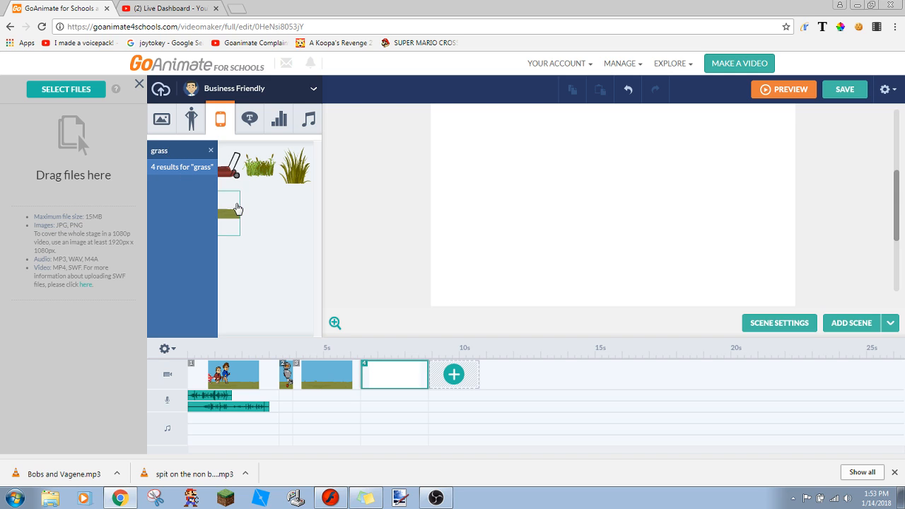
# - Place the wide grassy ground prop in scene 4 and scale it down to 79% (447 by 140)
pyautogui.click(234, 209)
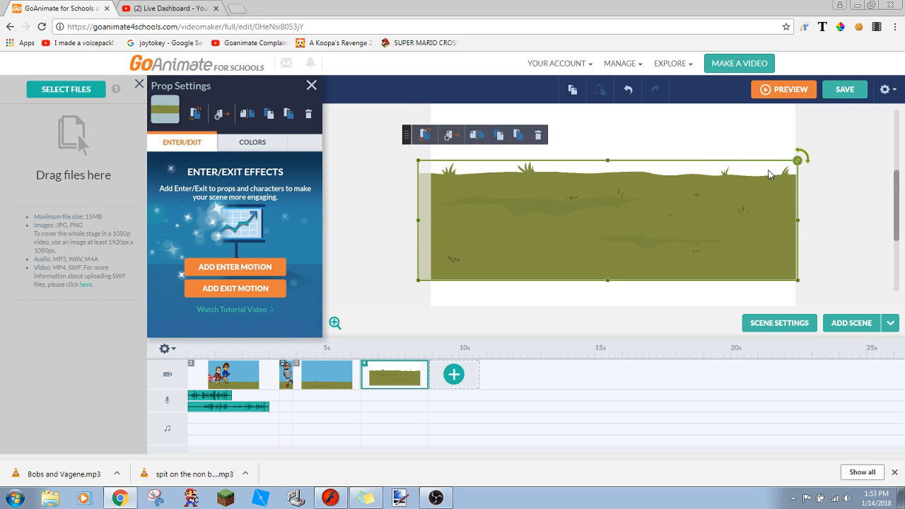
pyautogui.moveTo(798, 160); pyautogui.dragTo(716, 176)
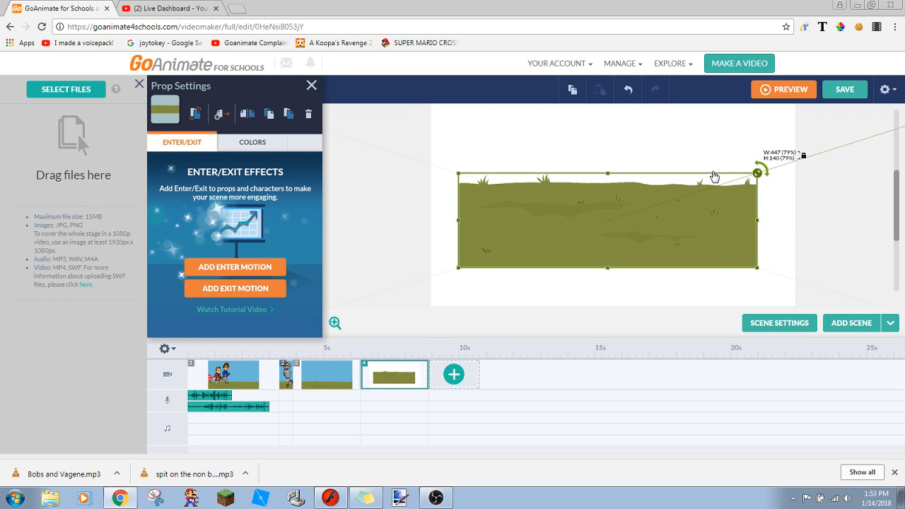
pyautogui.click(412, 248)
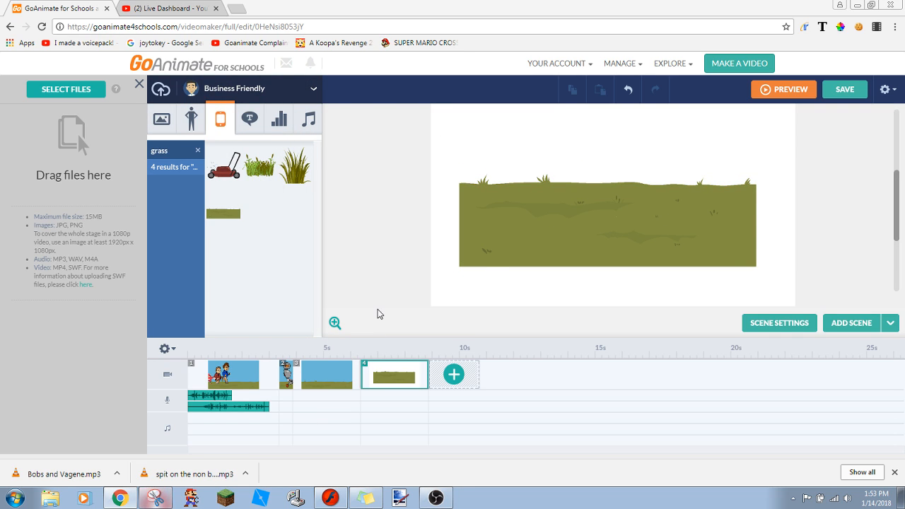
# - Capture the grass prop with Snipping Tool and save it as the PNG "moving grass" in the Pictures library
pyautogui.click(154, 498)
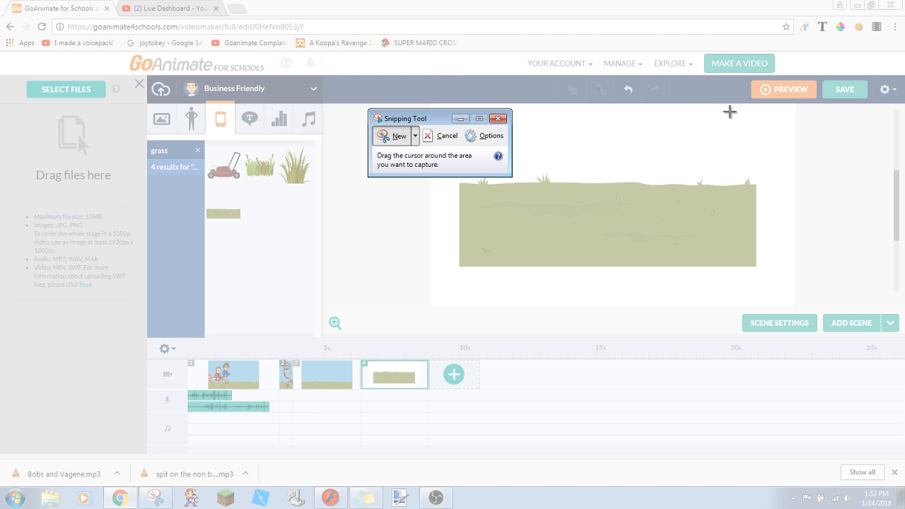
pyautogui.moveTo(756, 171); pyautogui.dragTo(461, 304)
pyautogui.click(414, 88)
pyautogui.click(416, 118)
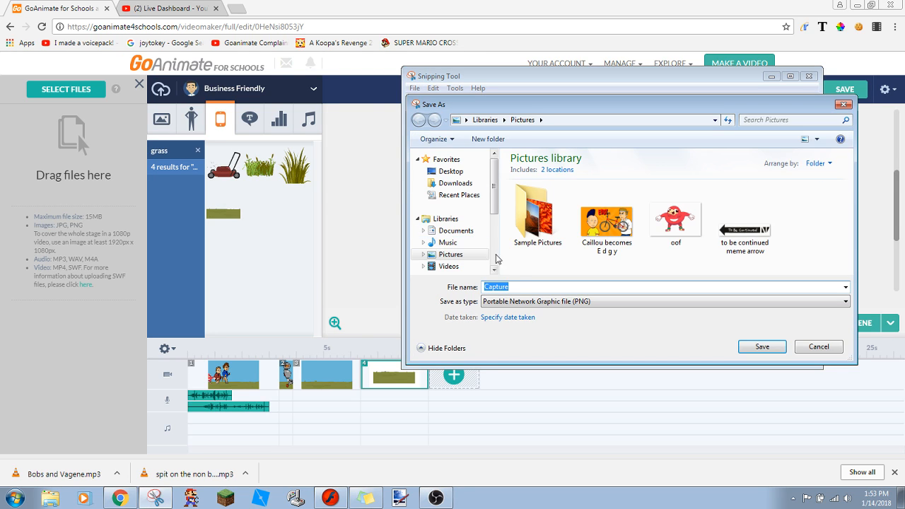
pyautogui.write('g')
pyautogui.write('movin')
pyautogui.write('g grass')
pyautogui.press('Return')
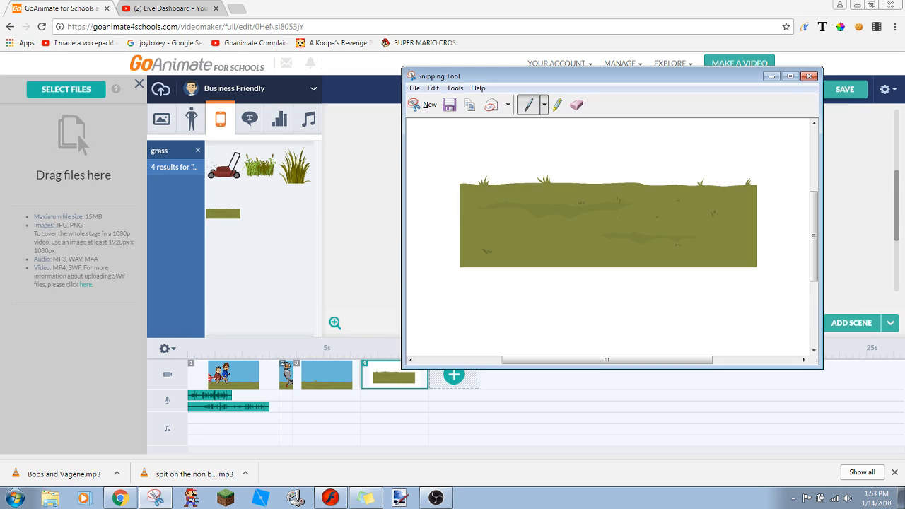
pyautogui.click(810, 77)
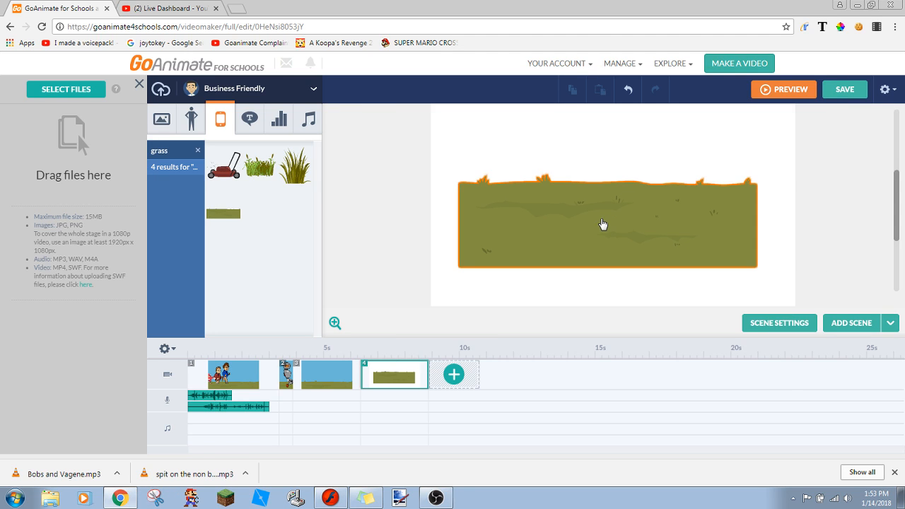
# - Delete the grass prop from scene 4 and switch the prop library to the Whiteboard Animation theme
pyautogui.click(603, 224)
pyautogui.press('Delete')
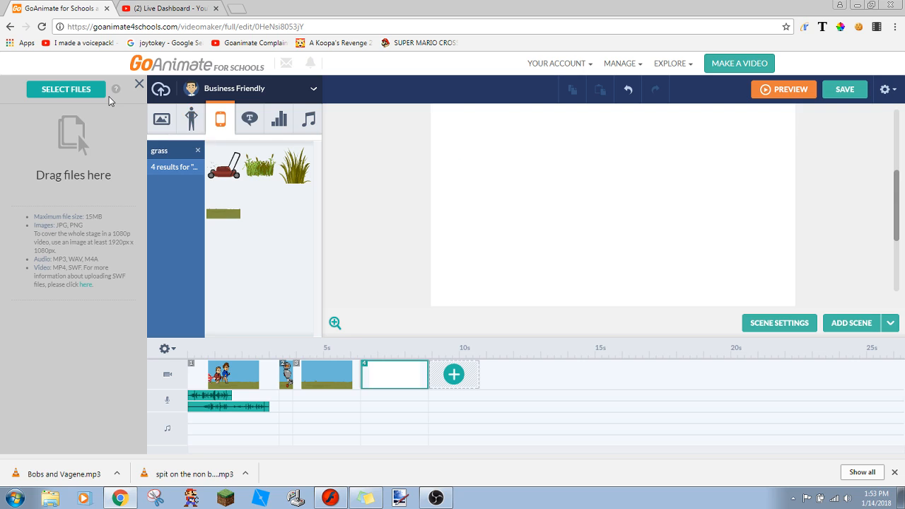
pyautogui.click(234, 88)
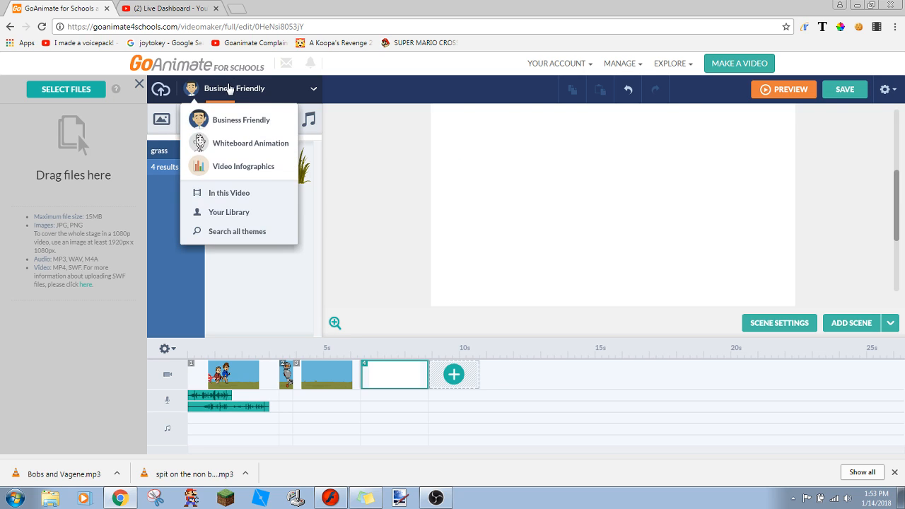
pyautogui.click(161, 193)
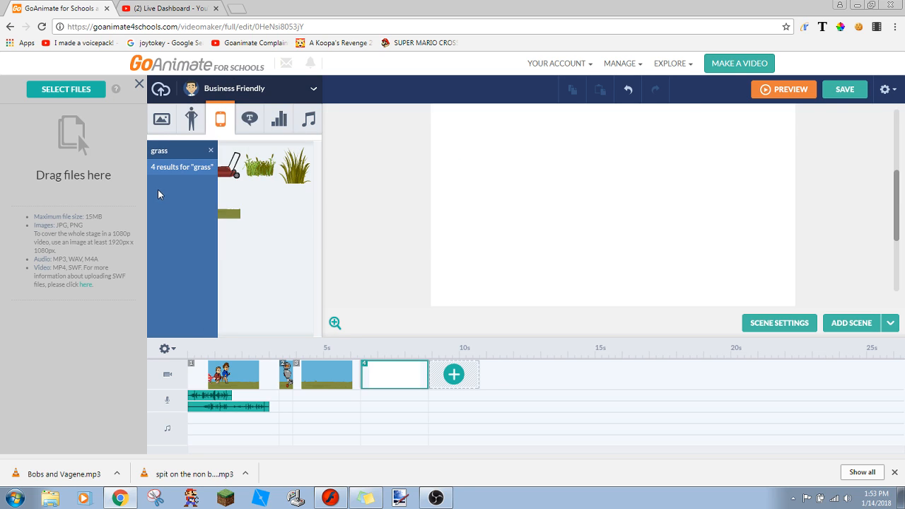
pyautogui.click(210, 151)
pyautogui.click(220, 96)
pyautogui.click(240, 144)
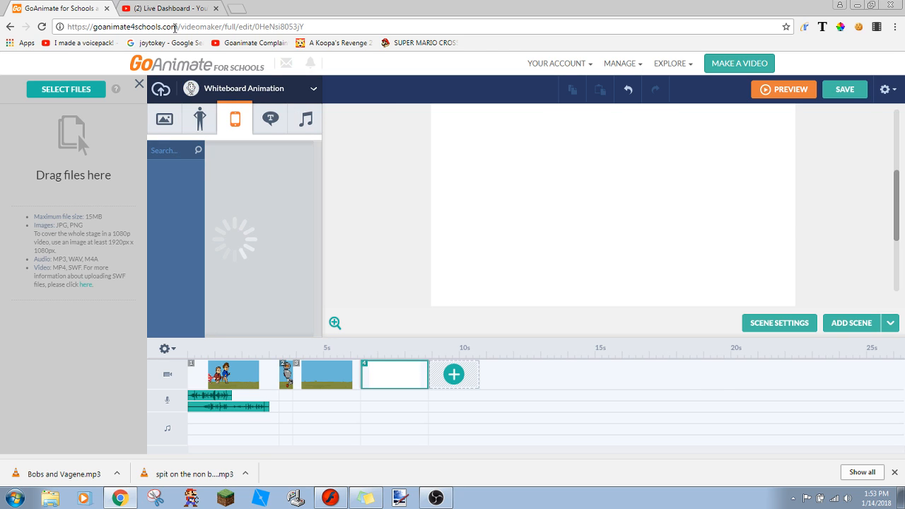
# - Glance at the YouTube live dashboard, then place the grey city skyline prop in scene 4 and shrink it to fit inside the stage
pyautogui.click(168, 7)
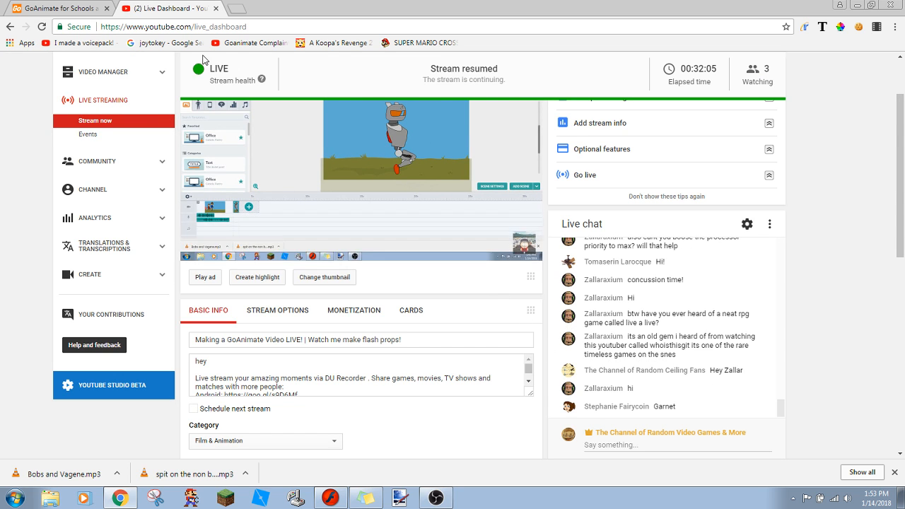
pyautogui.click(67, 8)
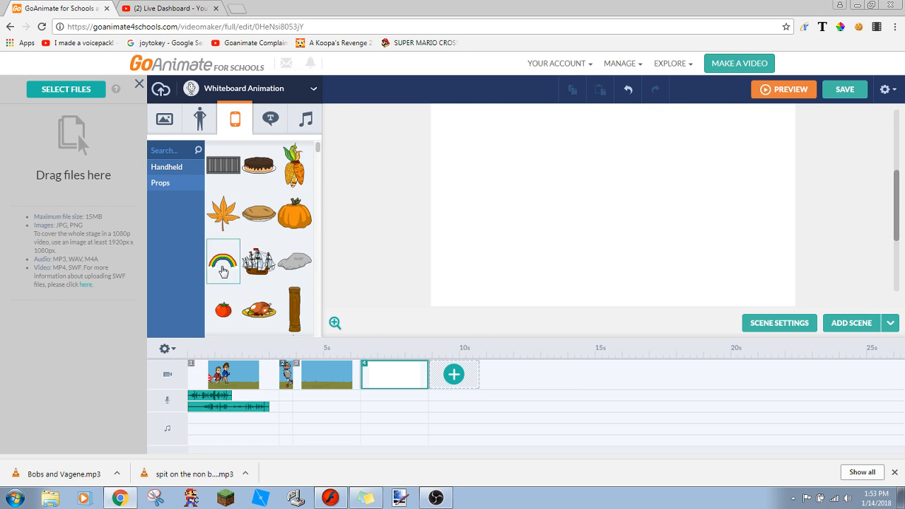
pyautogui.moveTo(317, 146); pyautogui.dragTo(316, 181)
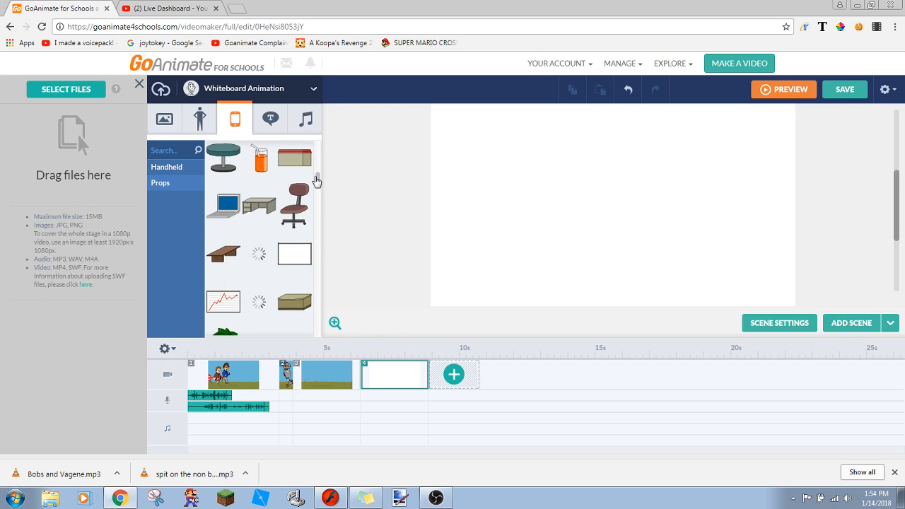
pyautogui.scroll(-3, 316, 181)
pyautogui.scroll(-6, 317, 181)
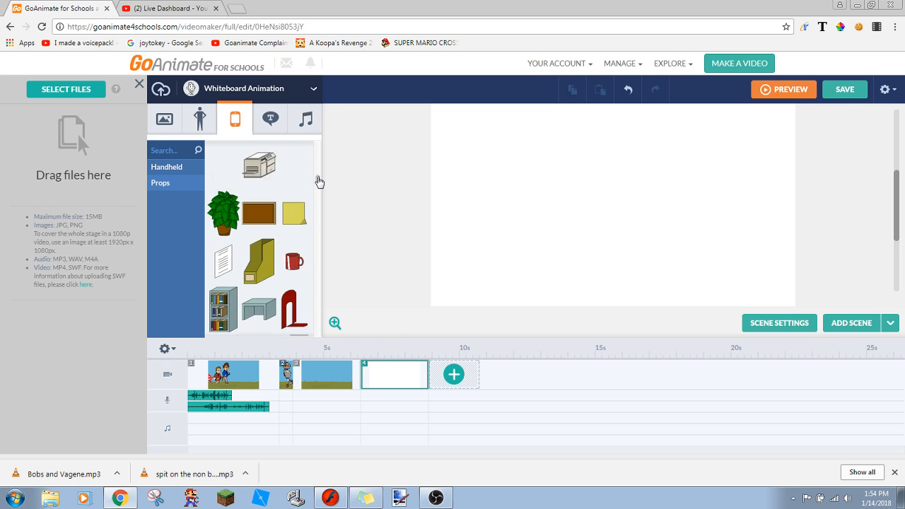
pyautogui.click(292, 245)
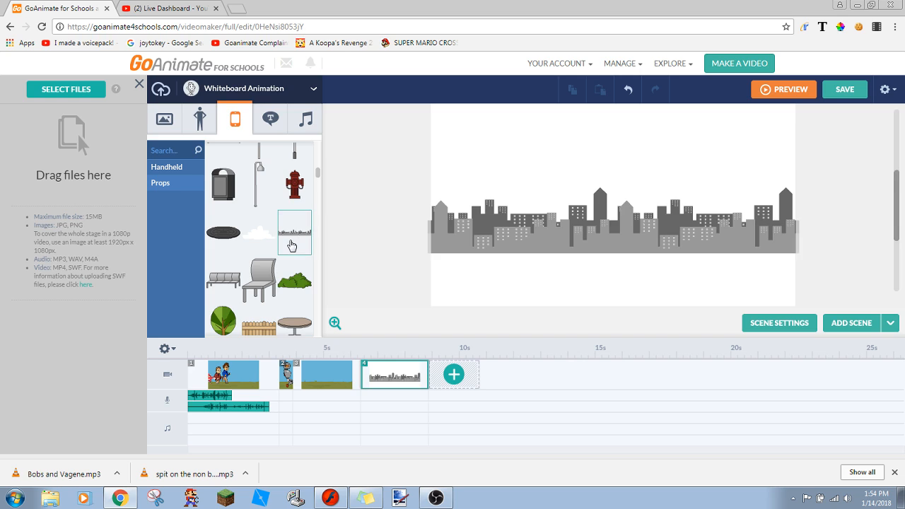
pyautogui.click(511, 244)
pyautogui.moveTo(800, 186)
pyautogui.mouseDown()
pyautogui.moveTo(771, 196)
pyautogui.moveTo(786, 193)
pyautogui.mouseUp()
pyautogui.click(834, 203)
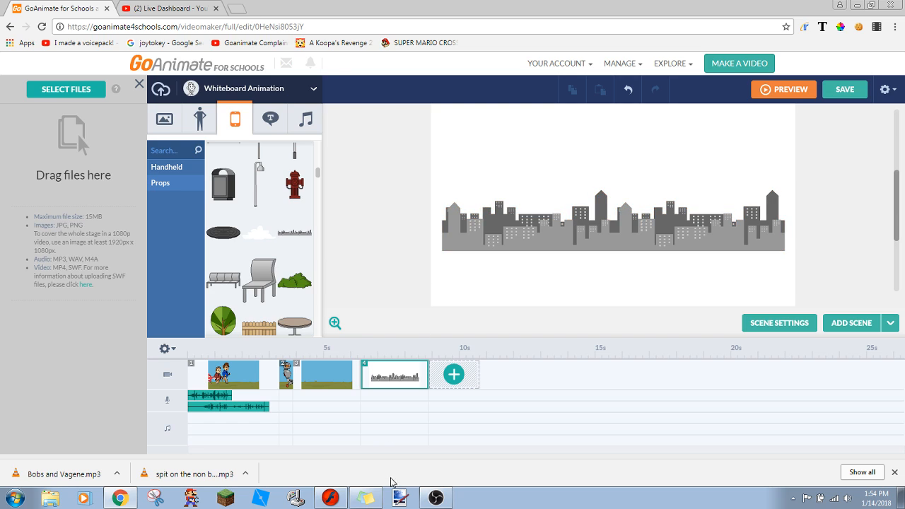
# - Capture the full grey city skyline with Snipping Tool and save it as the PNG "city" in the Pictures library
pyautogui.click(156, 498)
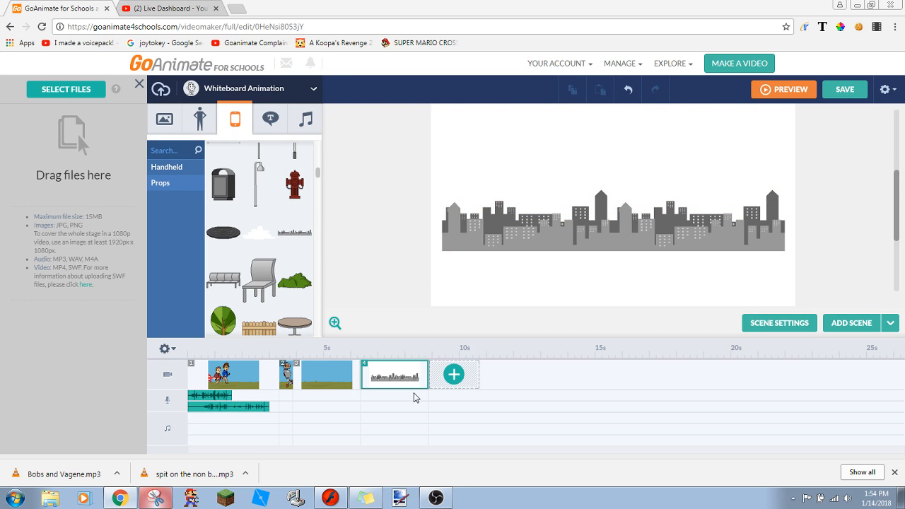
pyautogui.moveTo(781, 186); pyautogui.dragTo(622, 273)
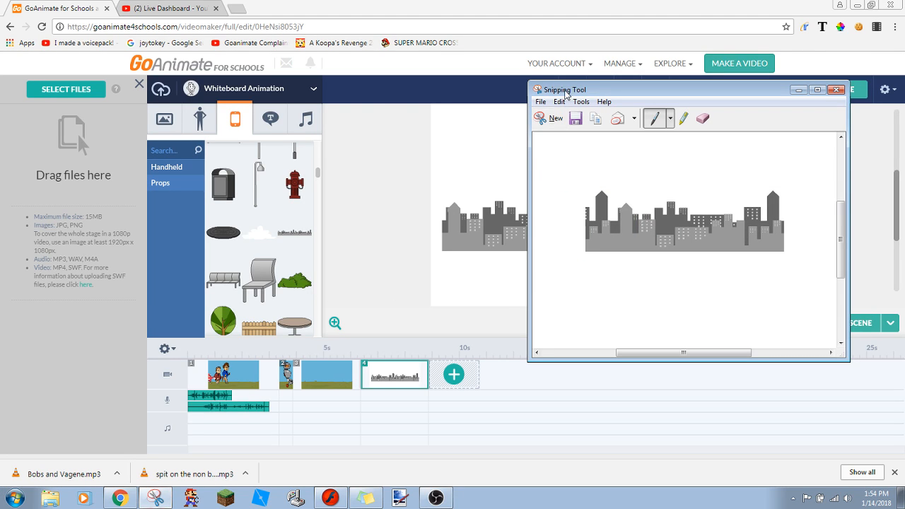
pyautogui.click(539, 101)
pyautogui.click(565, 115)
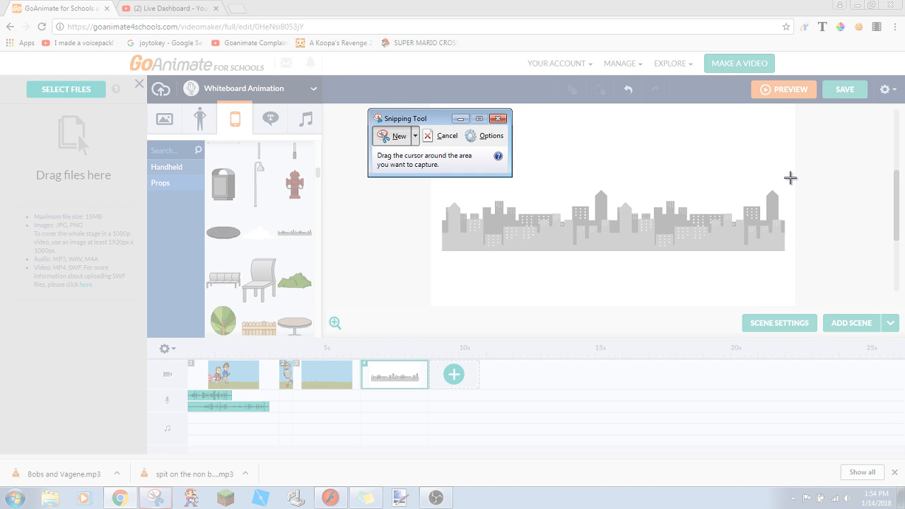
pyautogui.moveTo(789, 177); pyautogui.dragTo(436, 255)
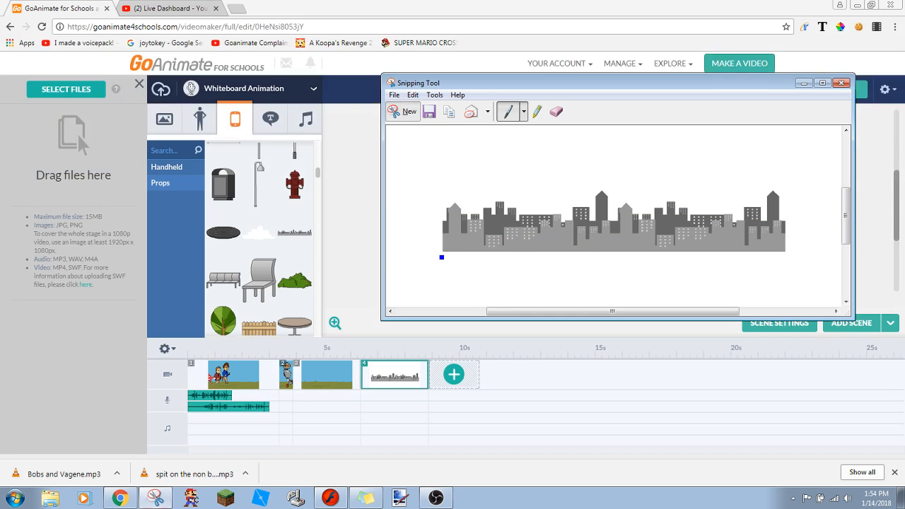
pyautogui.click(392, 95)
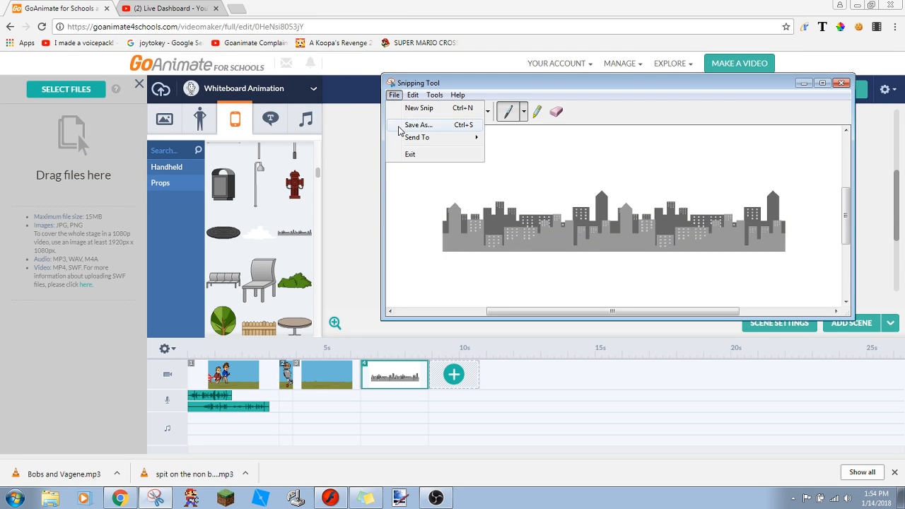
pyautogui.click(400, 126)
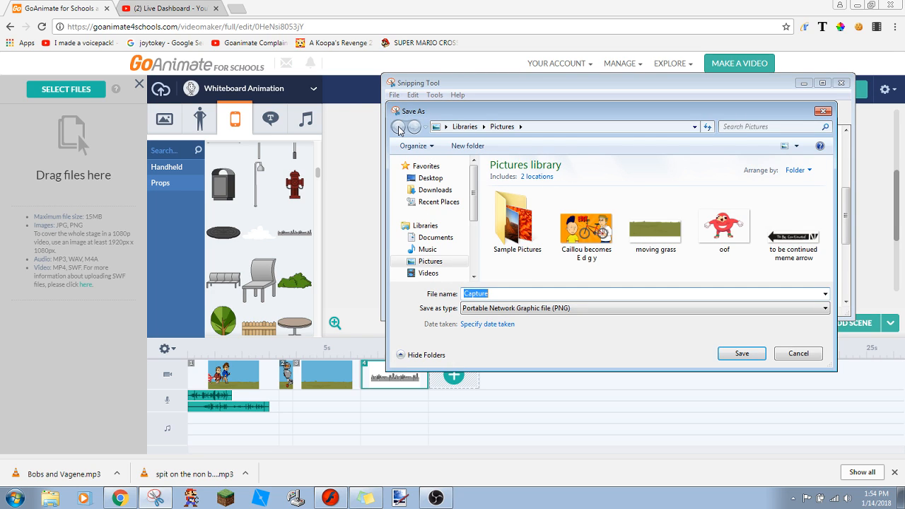
pyautogui.write('city')
pyautogui.press('Return')
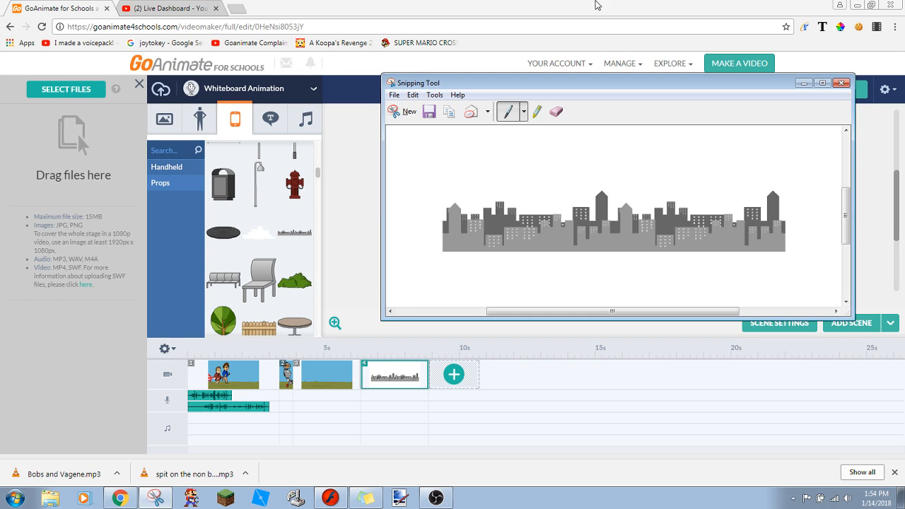
pyautogui.click(840, 83)
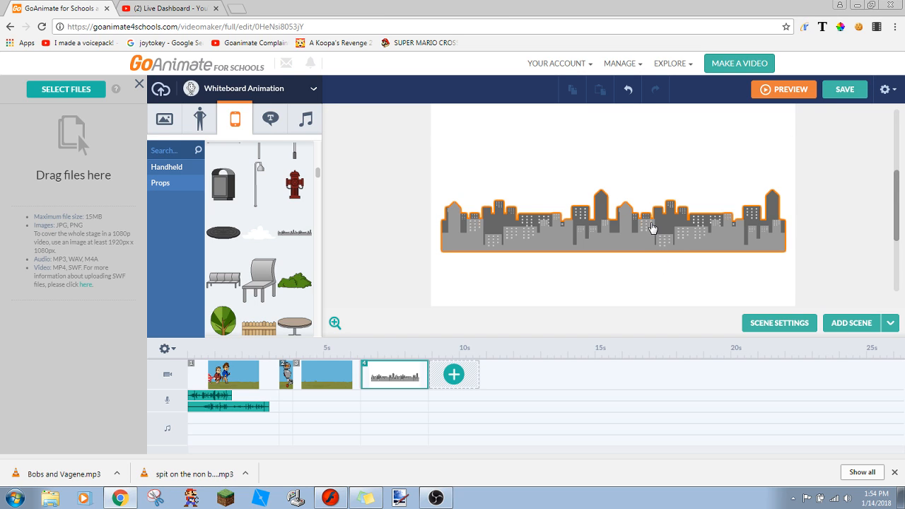
# - Delete the city skyline prop and remove the empty scene 4 from the timeline
pyautogui.click(652, 227)
pyautogui.press('Delete')
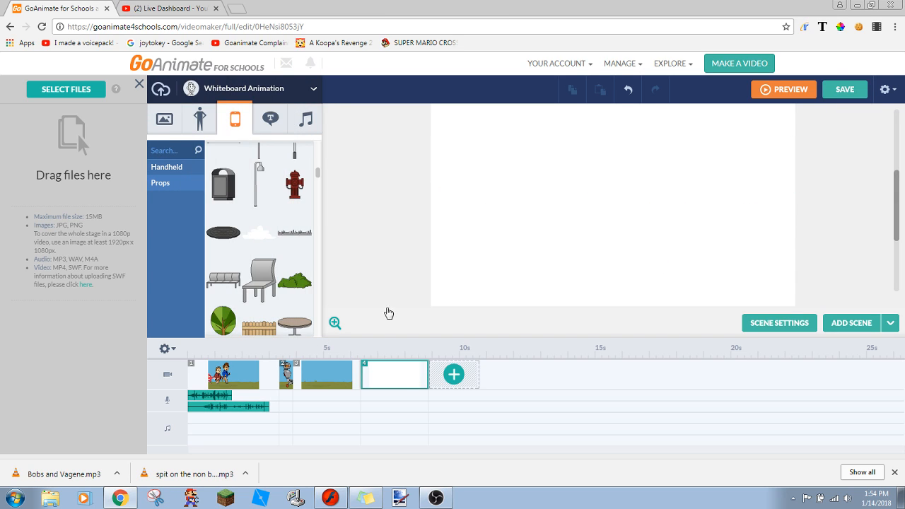
pyautogui.rightClick(382, 374)
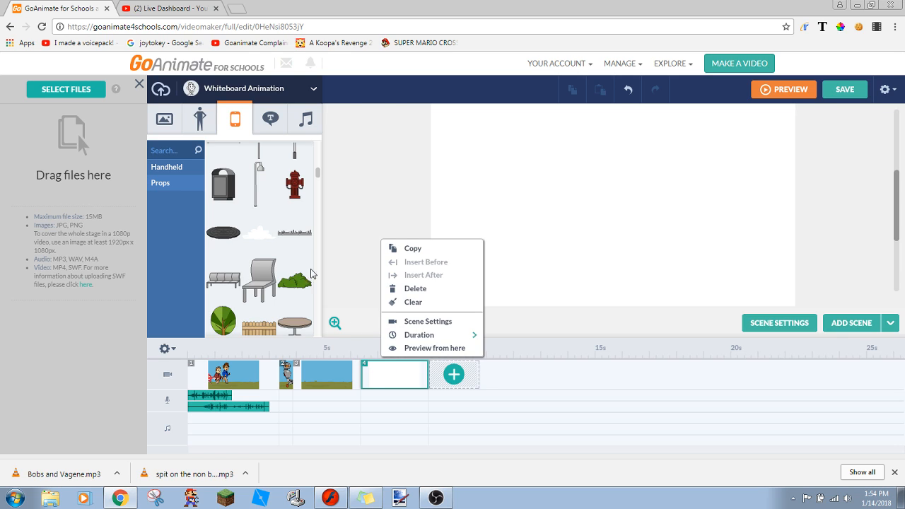
pyautogui.click(414, 288)
# - Place the grey city skyline prop along the horizon in scene 1 and send it behind the running characters
pyautogui.rightClick(248, 374)
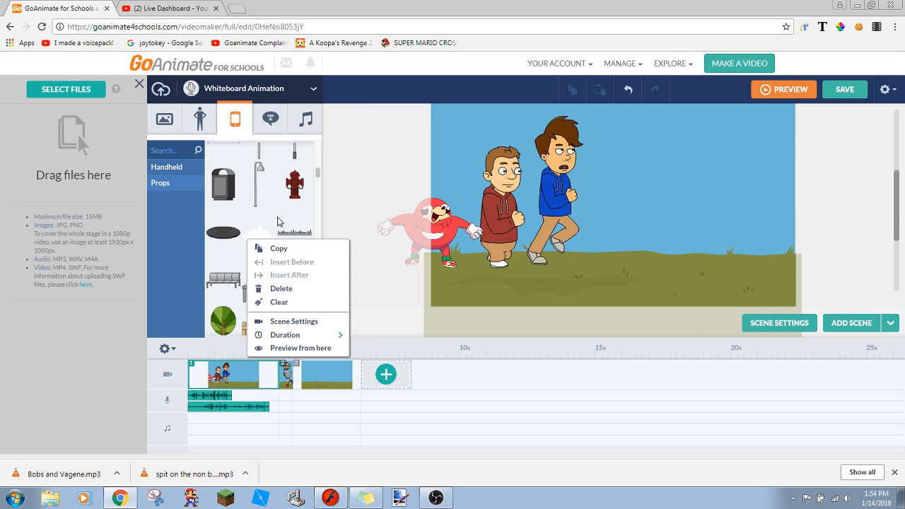
pyautogui.click(293, 232)
pyautogui.moveTo(605, 254)
pyautogui.mouseDown()
pyautogui.moveTo(587, 245)
pyautogui.moveTo(597, 248)
pyautogui.mouseUp()
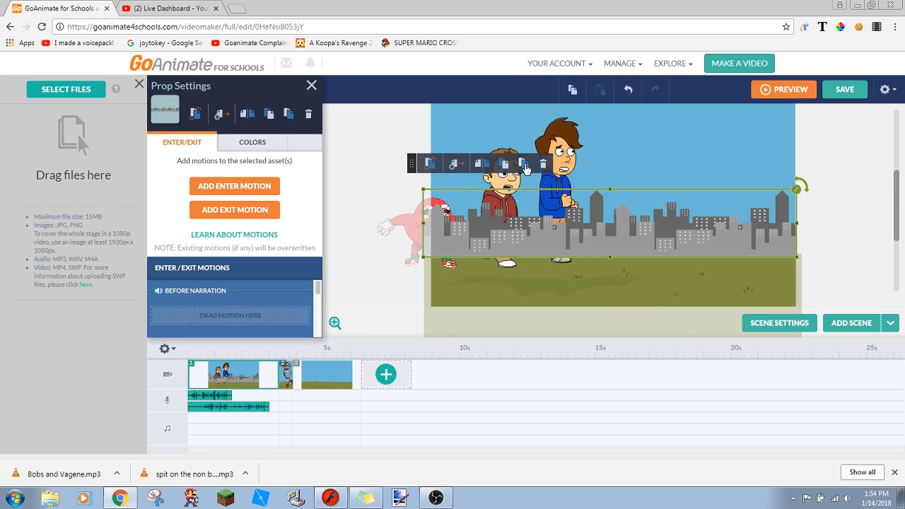
pyautogui.click(523, 164)
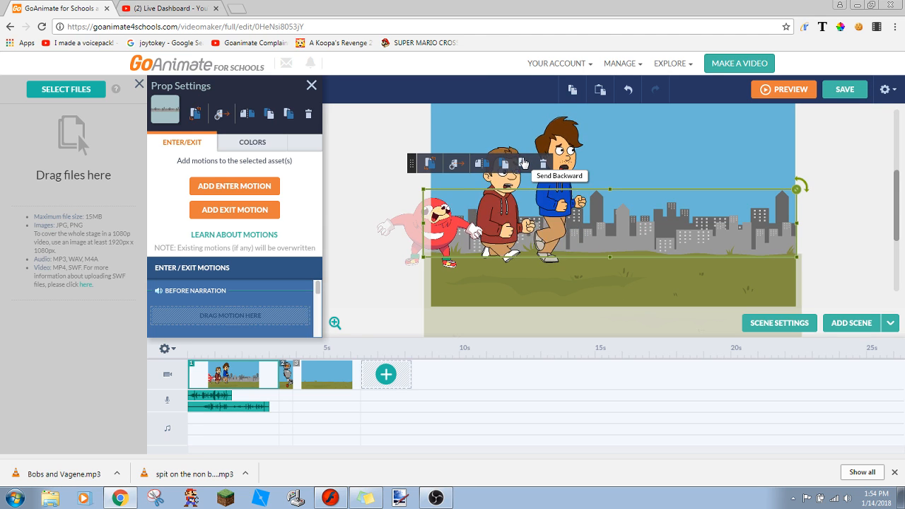
# - Layer offset copies of the skyline in scene 1 behind the characters, extending one past the stage's left edge
pyautogui.click(627, 90)
pyautogui.moveTo(631, 223); pyautogui.dragTo(646, 219)
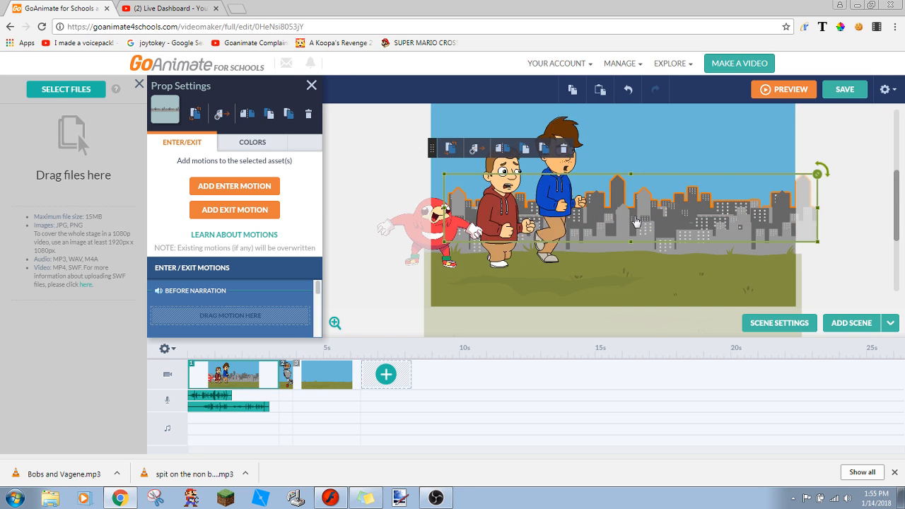
pyautogui.click(578, 88)
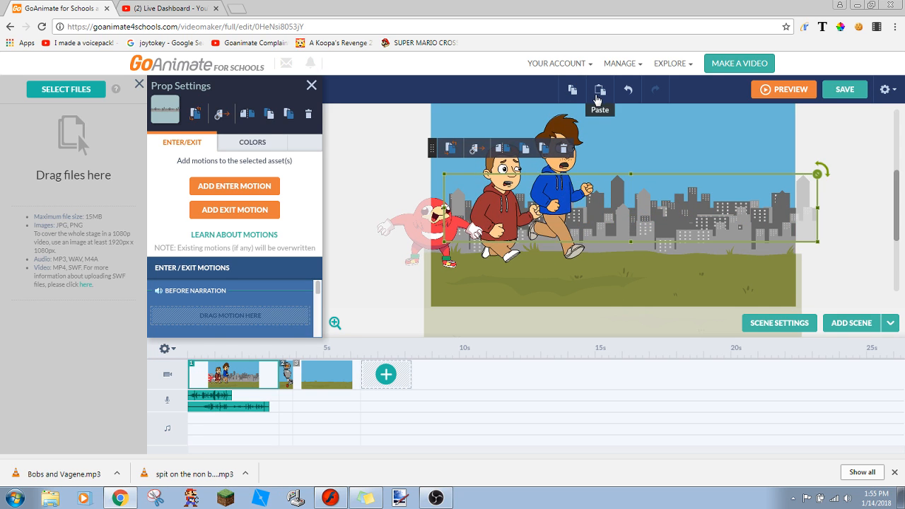
pyautogui.click(599, 90)
pyautogui.moveTo(470, 227); pyautogui.dragTo(207, 185)
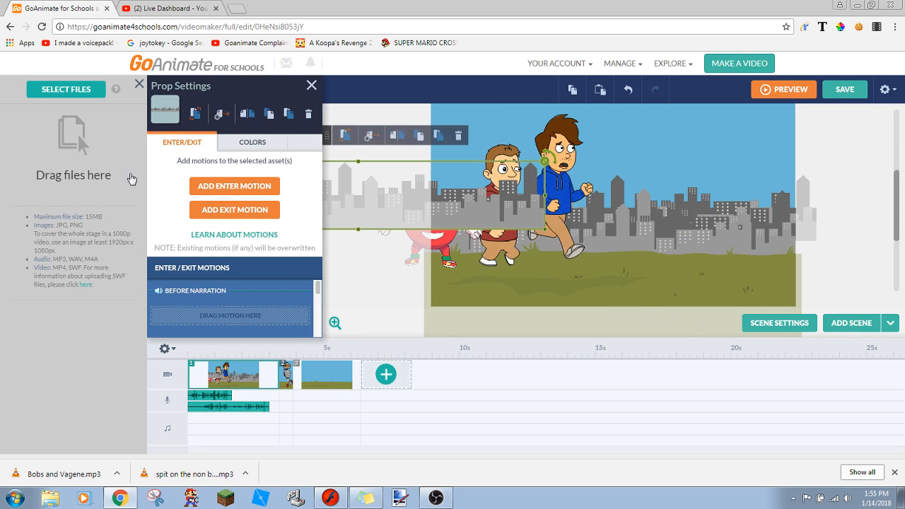
pyautogui.moveTo(426, 215); pyautogui.dragTo(395, 247)
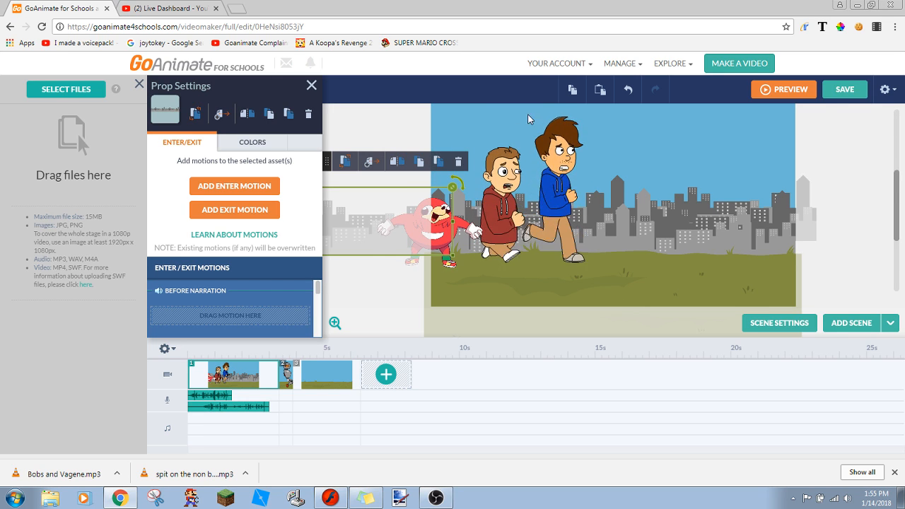
pyautogui.click(413, 186)
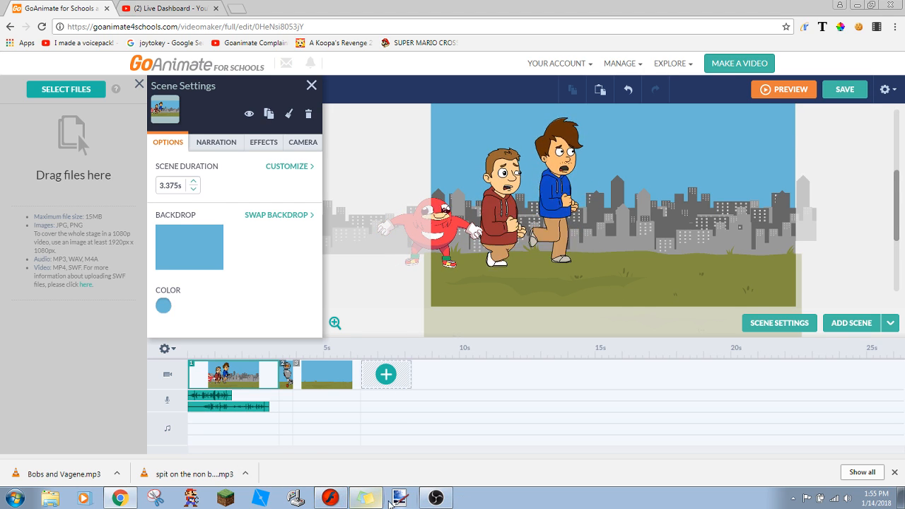
# - Switch to paint.net and open the recent image "omgcreepysb 2.jpg"
pyautogui.click(390, 502)
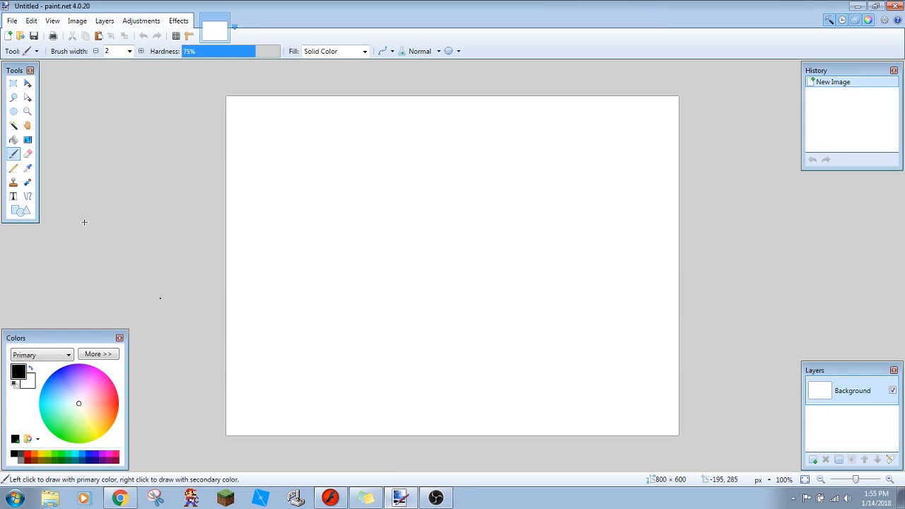
pyautogui.click(12, 20)
pyautogui.moveTo(31, 20)
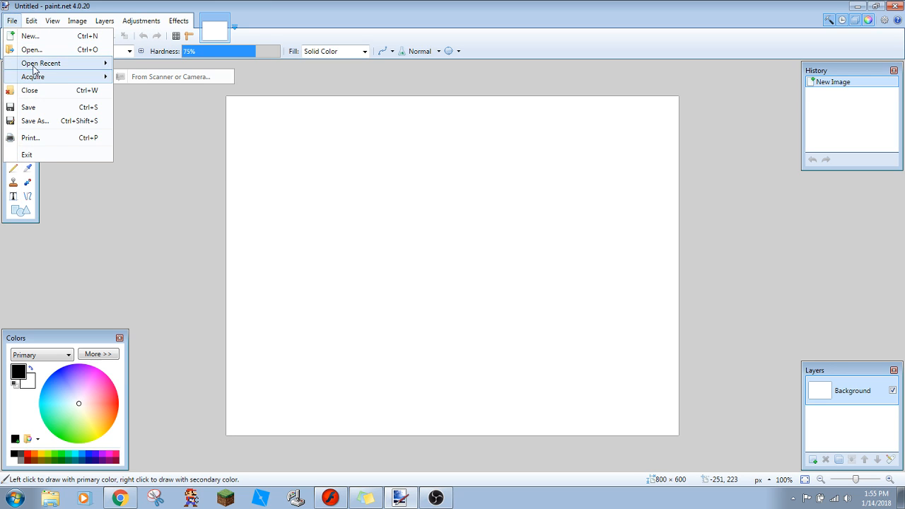
pyautogui.moveTo(51, 69)
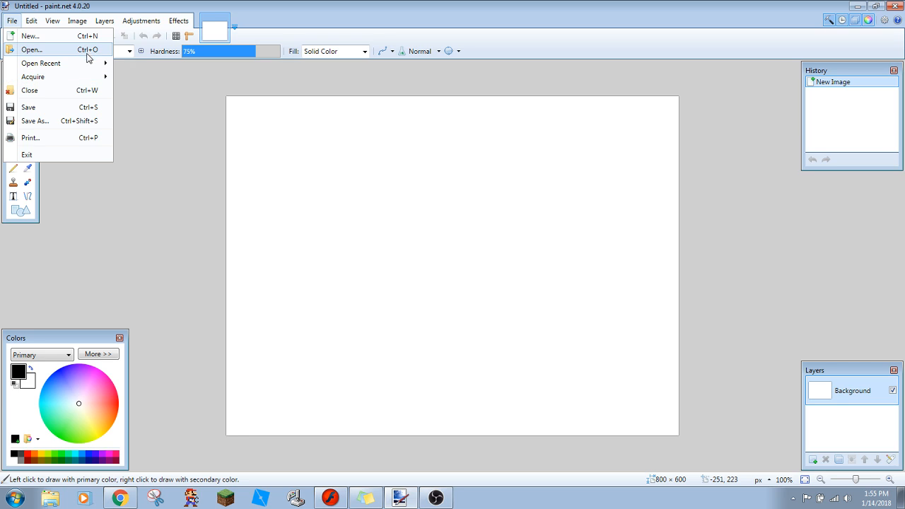
pyautogui.moveTo(101, 64)
pyautogui.click(137, 73)
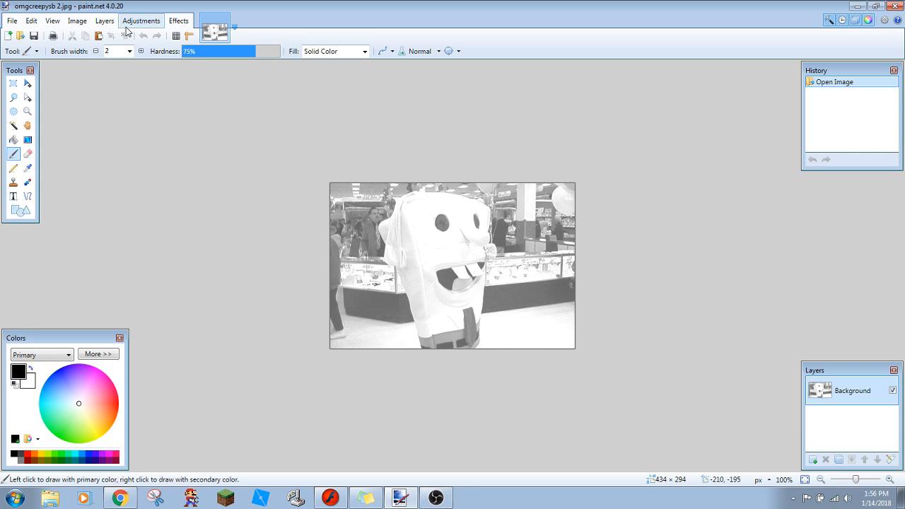
# - Open "moving grass" from the Pictures library and close the "omgcreepysb 2.jpg" image
pyautogui.click(12, 20)
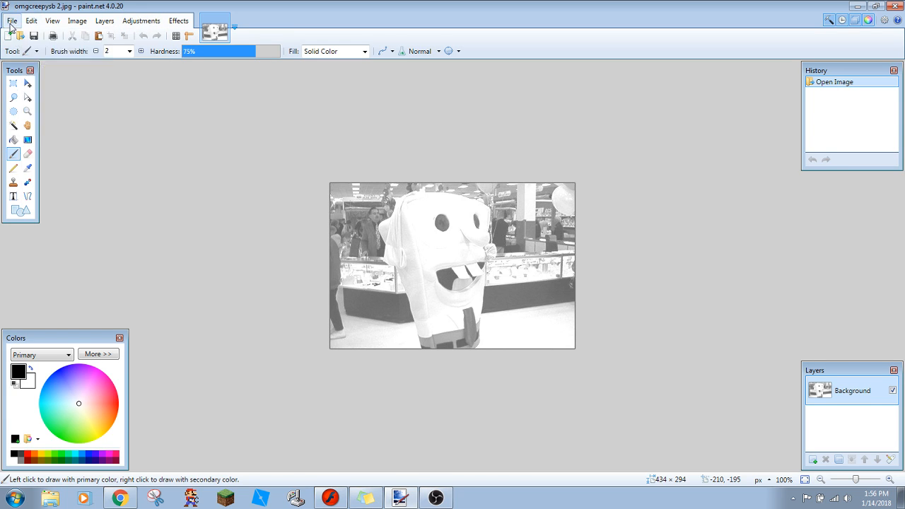
pyautogui.moveTo(21, 65)
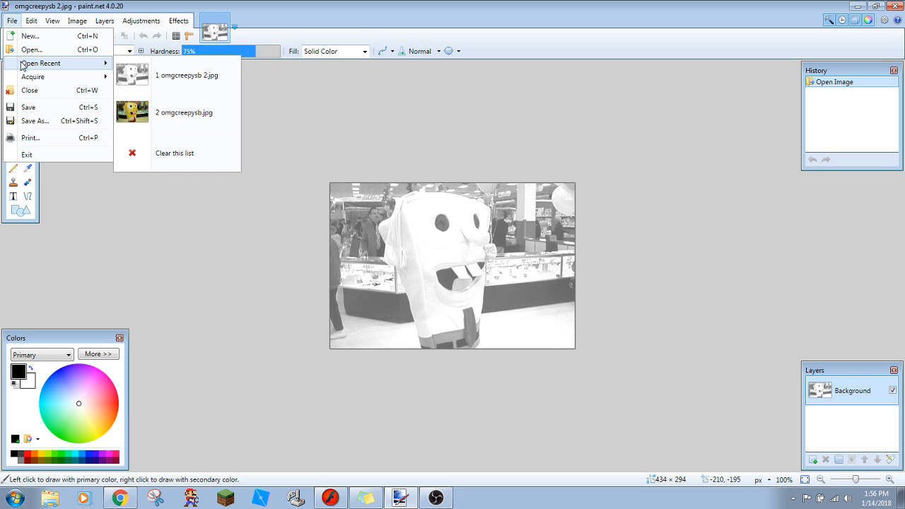
pyautogui.click(31, 49)
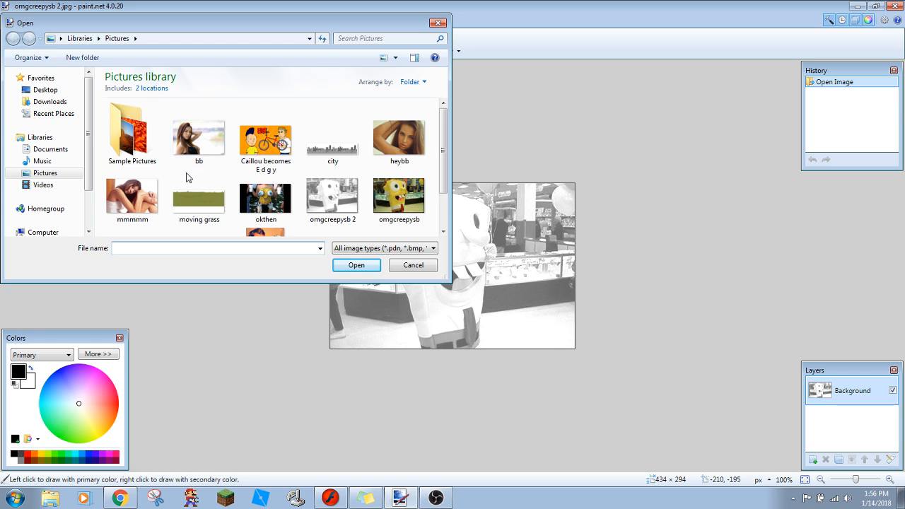
pyautogui.click(192, 189)
pyautogui.rightClick(193, 188)
pyautogui.click(212, 165)
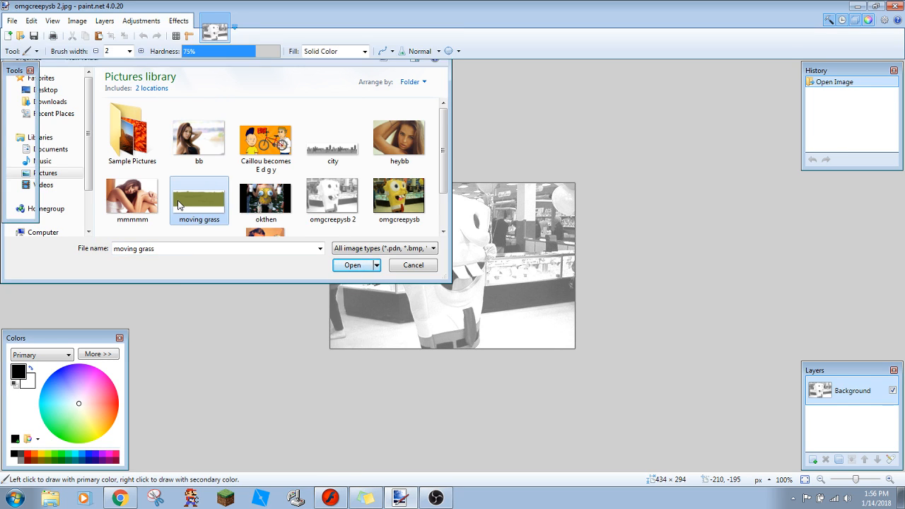
pyautogui.click(214, 31)
pyautogui.click(222, 19)
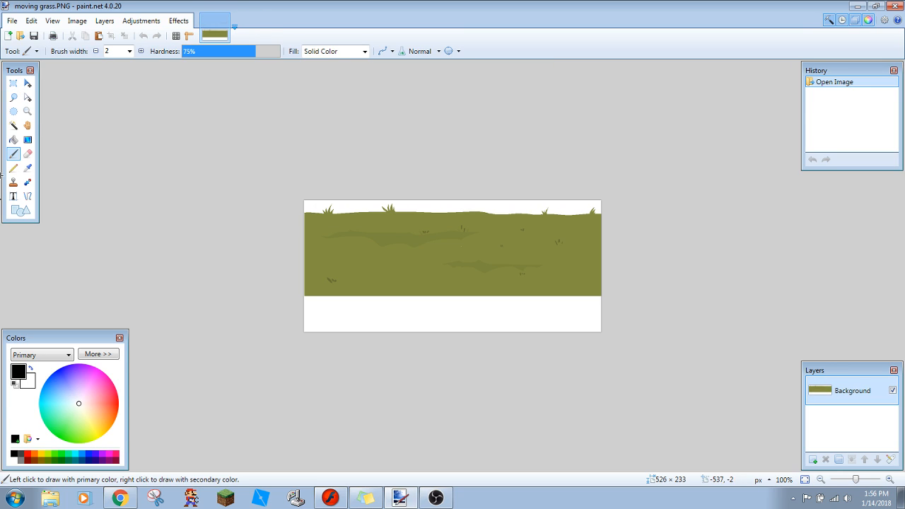
# - Select the white areas above and below the grass with the Magic Wand and cut them out to leave transparency
pyautogui.click(13, 125)
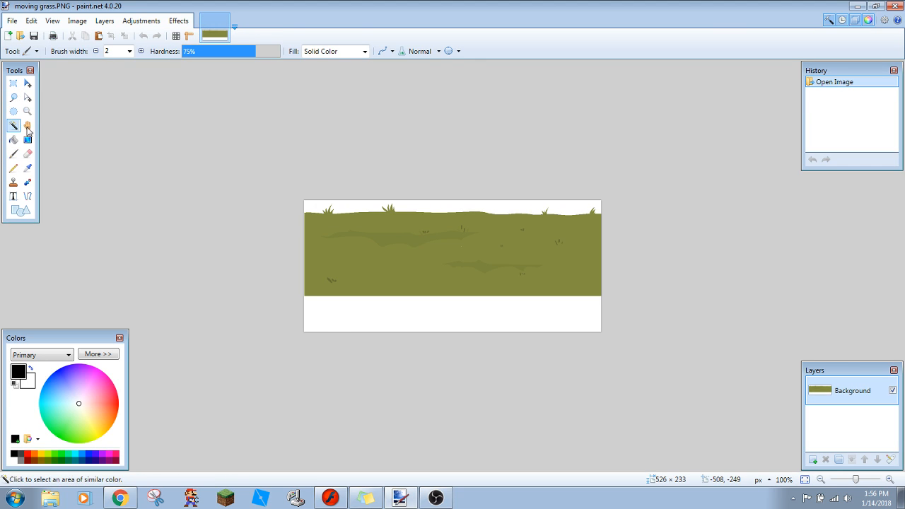
pyautogui.click(324, 322)
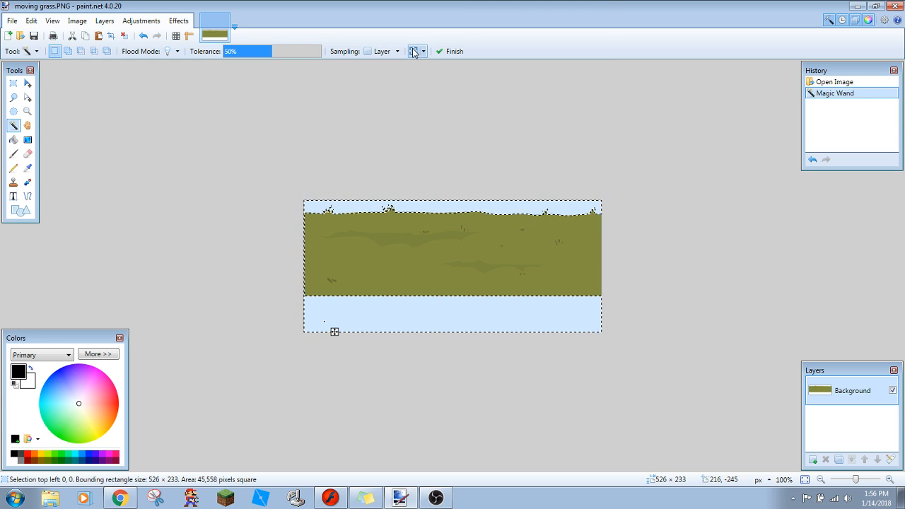
pyautogui.press('BackSpace')
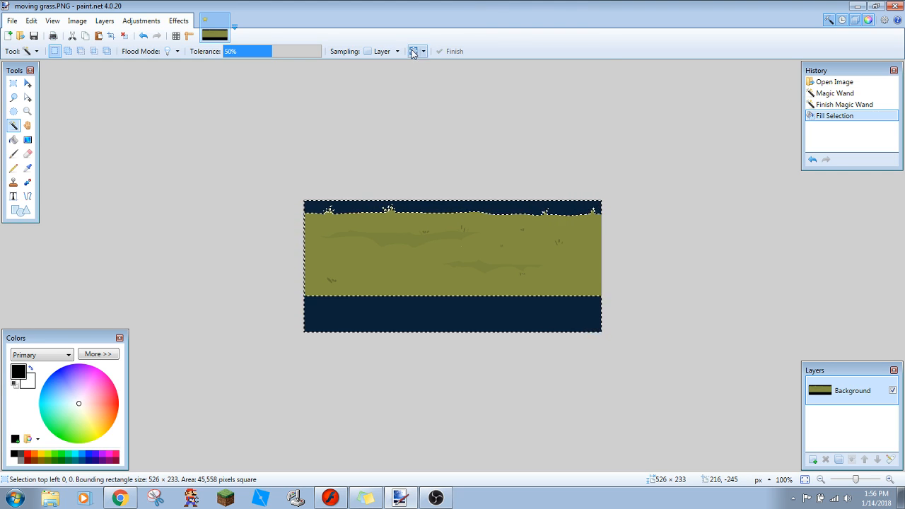
pyautogui.hotkey('ctrl', 'x')
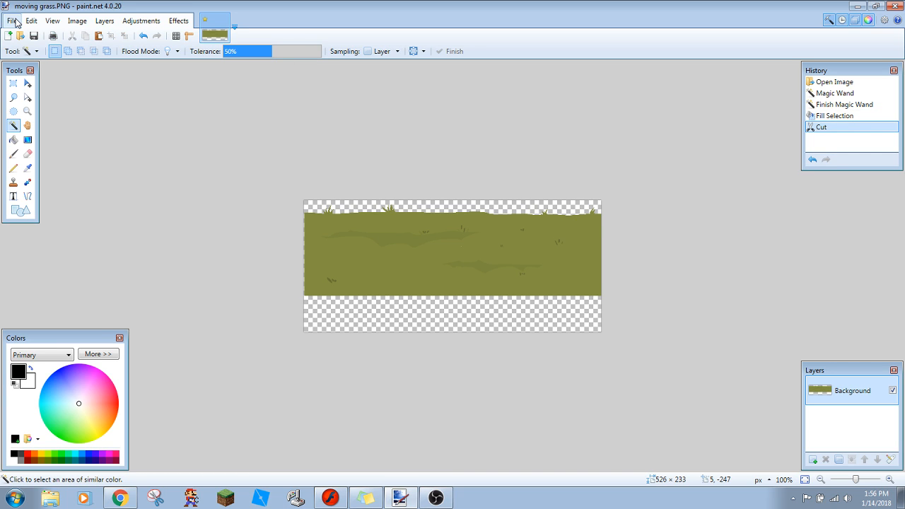
# - Save "moving grass.PNG" with auto-detected bit depth and close the image
pyautogui.hotkey('ctrl', 's')
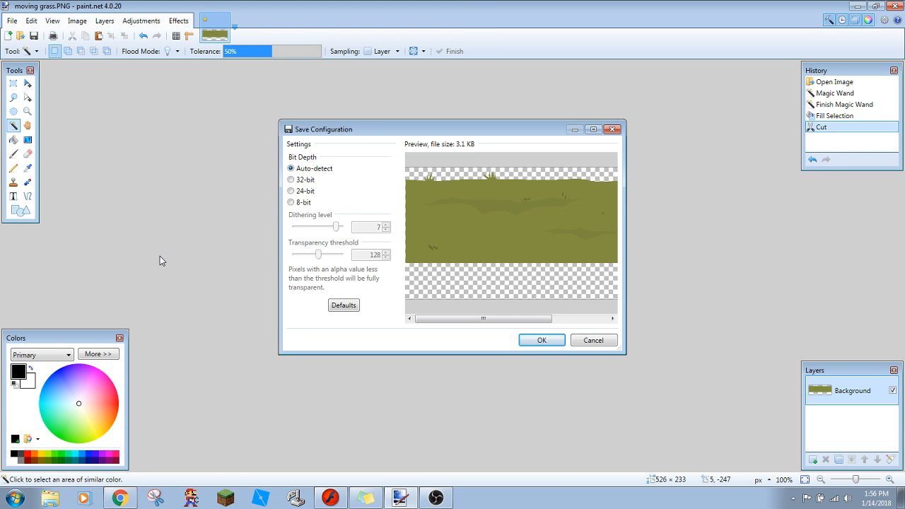
pyautogui.press('Return')
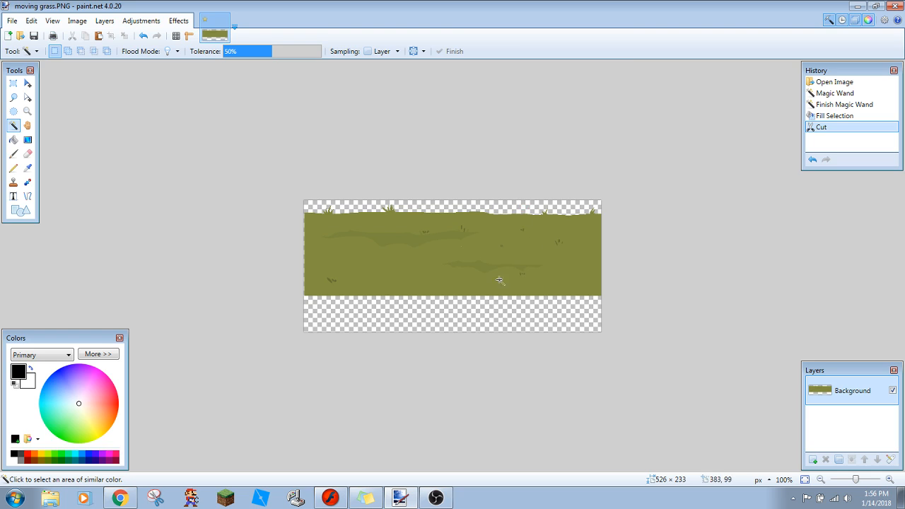
pyautogui.click(223, 20)
# - Open "city" from the Pictures library and delete the white background around the skyline with the Magic Wand
pyautogui.click(11, 21)
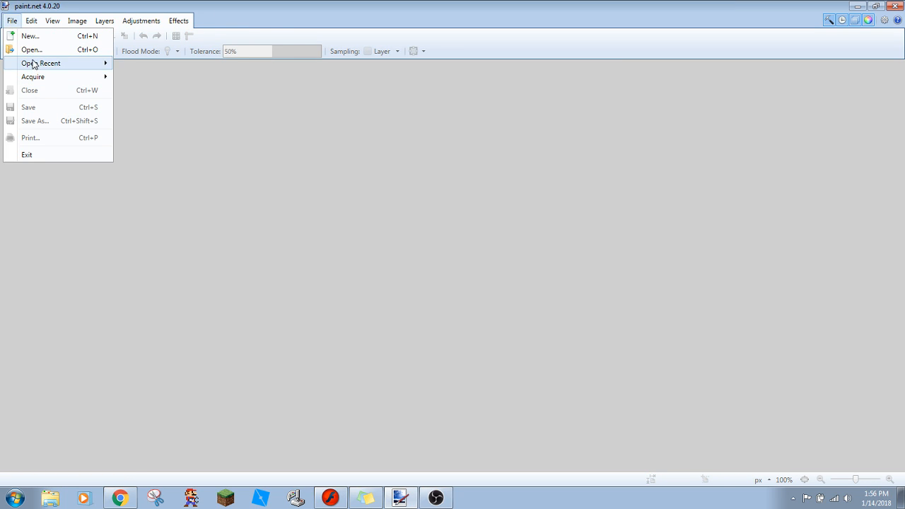
pyautogui.click(33, 51)
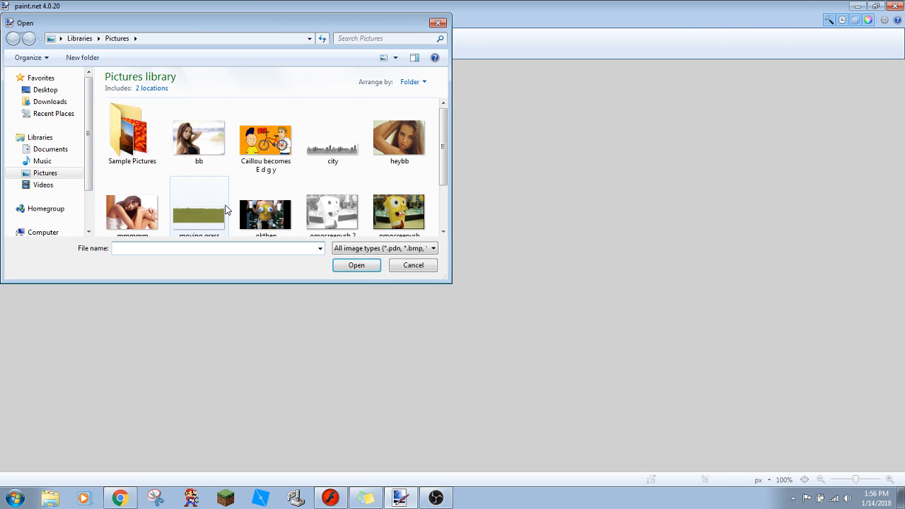
pyautogui.doubleClick(321, 148)
pyautogui.click(329, 245)
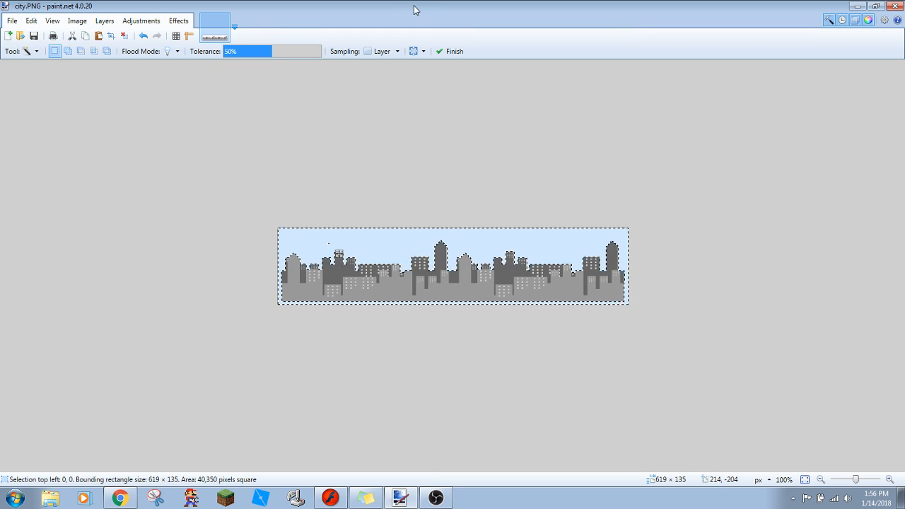
pyautogui.press('Delete')
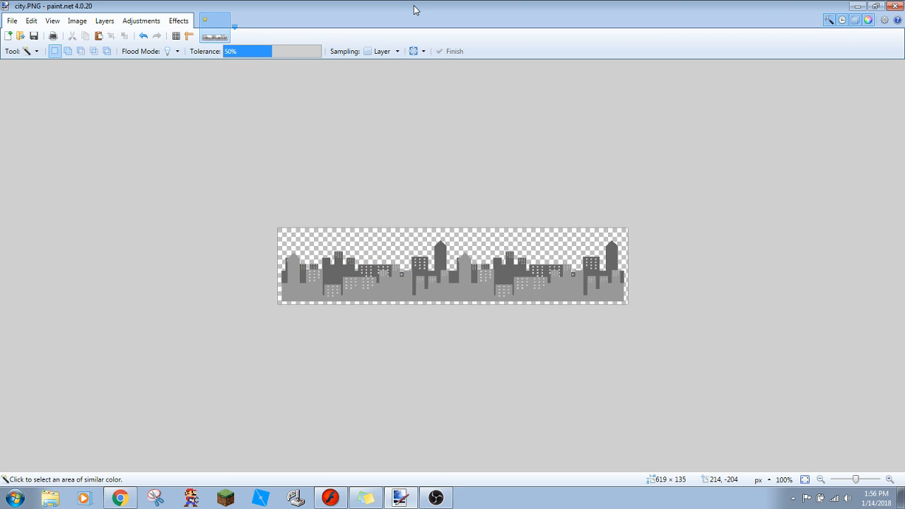
# - Save "city.PNG" with its transparent background and close the image
pyautogui.hotkey('ctrl', 's')
pyautogui.click(532, 342)
pyautogui.click(895, 6)
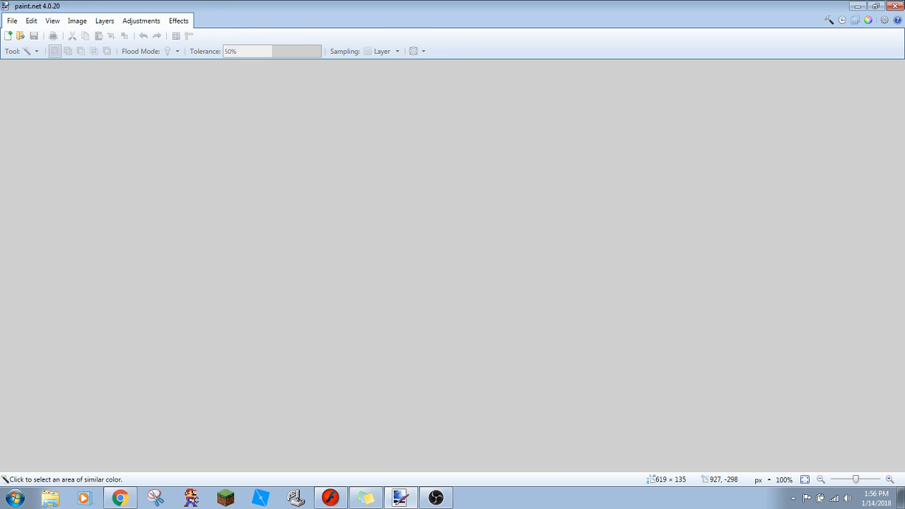
# - Switch to Macromedia Flash MX and create a new blank document
pyautogui.click(330, 498)
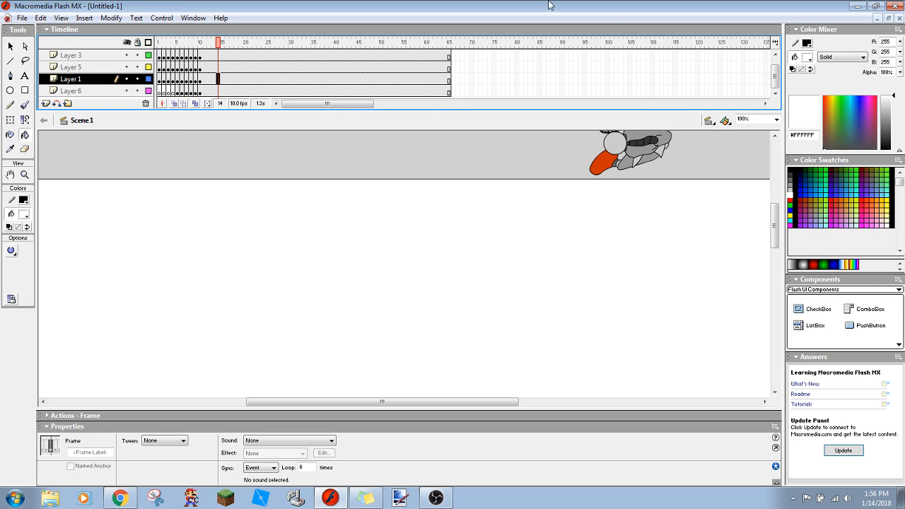
pyautogui.click(22, 18)
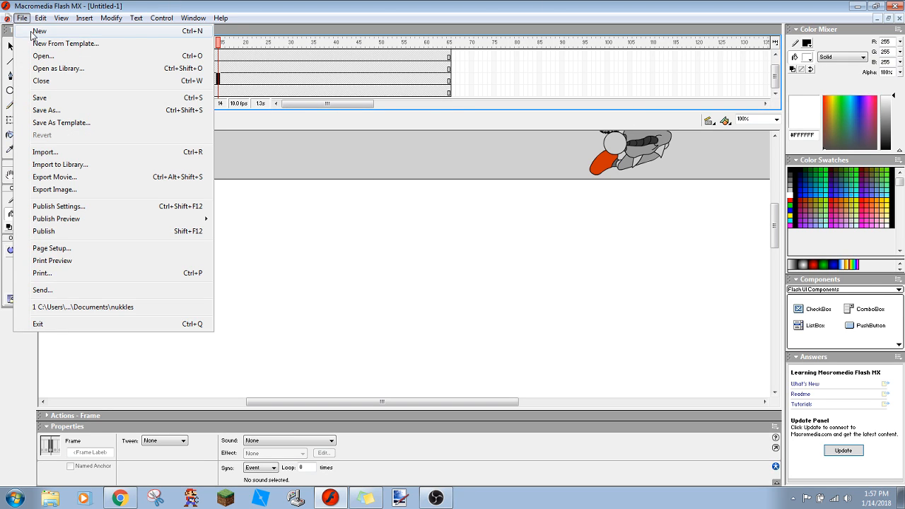
pyautogui.click(31, 31)
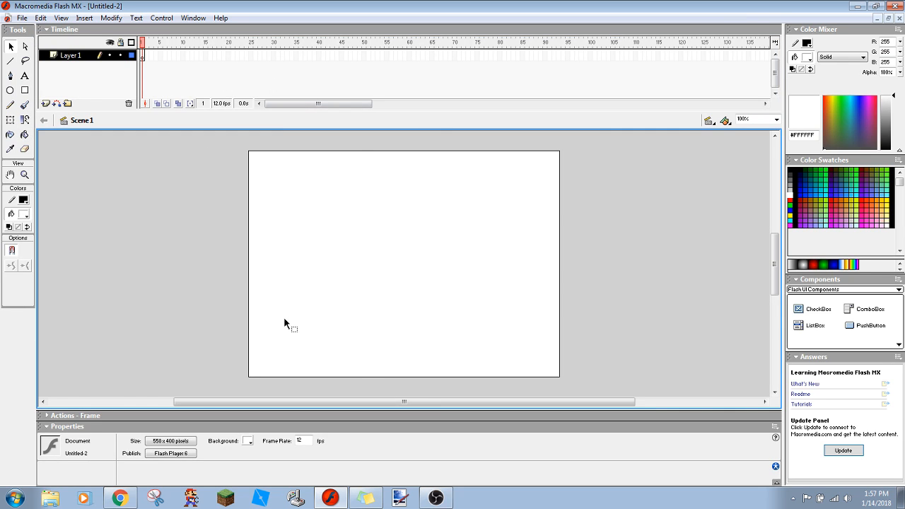
# - Import the "city" and "moving grass" images from the Pictures library onto the stage together
pyautogui.click(22, 18)
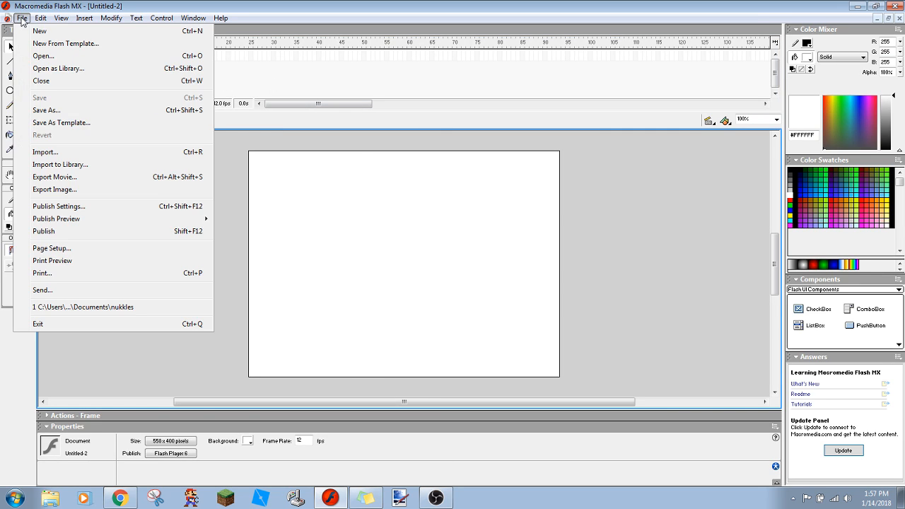
pyautogui.click(57, 154)
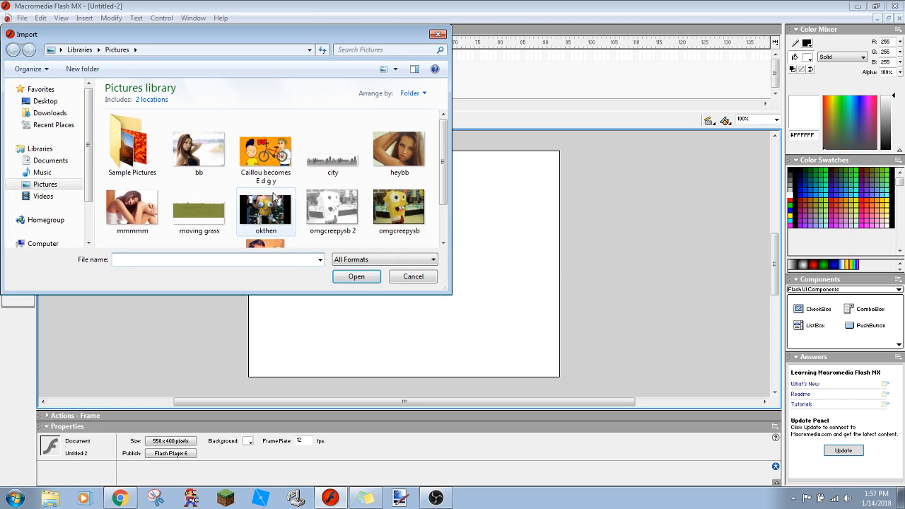
pyautogui.click(332, 174)
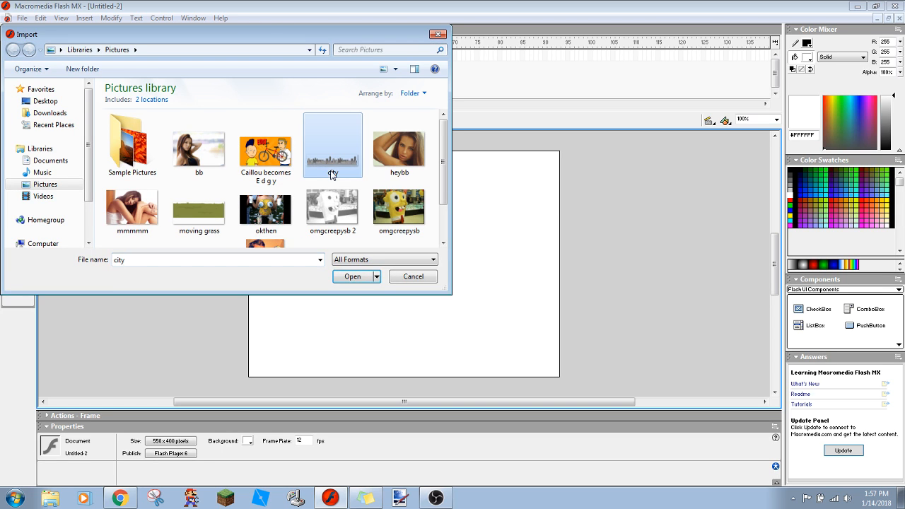
pyautogui.keyDown('ctrl'); pyautogui.click(202, 209); pyautogui.keyUp('ctrl')
pyautogui.press('Return')
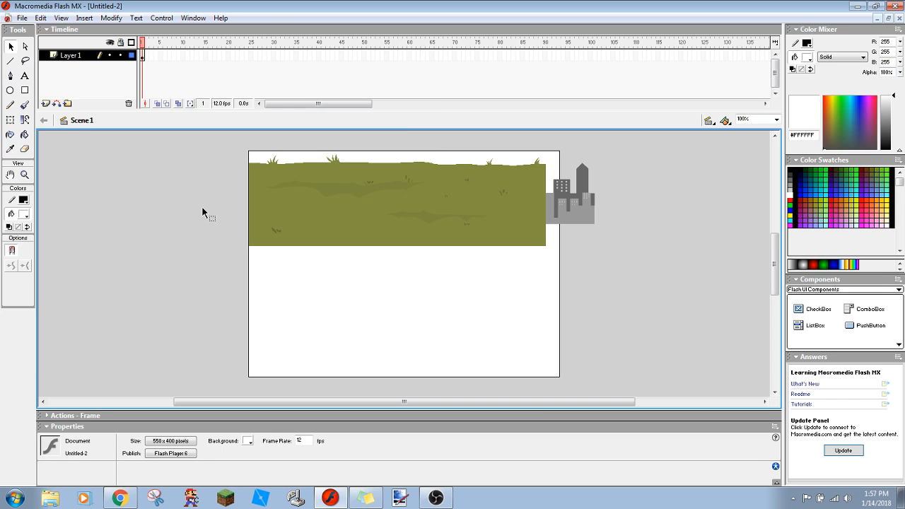
# - Move the grass image to the lower part of the stage and place a second copy against its right end
pyautogui.moveTo(483, 196); pyautogui.dragTo(475, 322)
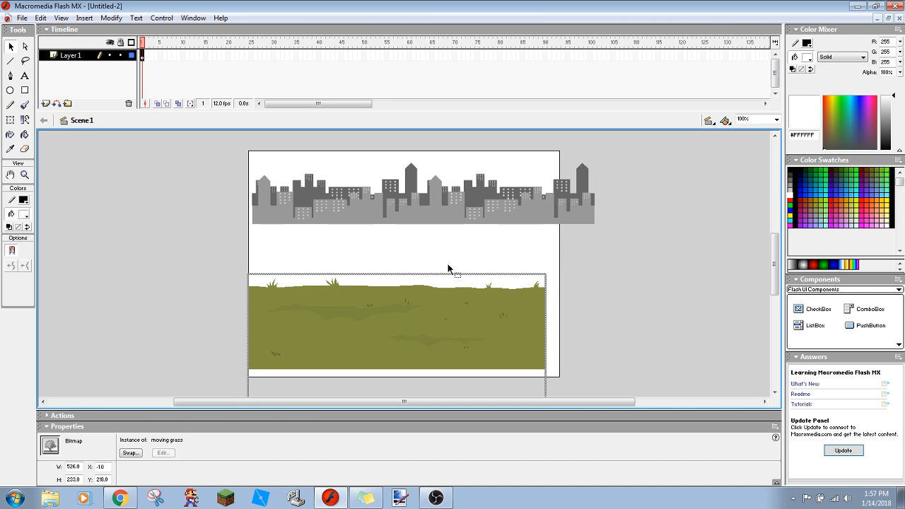
pyautogui.hotkey('ctrl', 'v')
pyautogui.moveTo(447, 270); pyautogui.dragTo(673, 338)
pyautogui.press('Up')
pyautogui.press('Up')
pyautogui.press('Up')
pyautogui.press('Up')
pyautogui.press('Up')
pyautogui.press('Up')
pyautogui.press('Up')
pyautogui.press('Up')
pyautogui.press('Up')
pyautogui.press('Up')
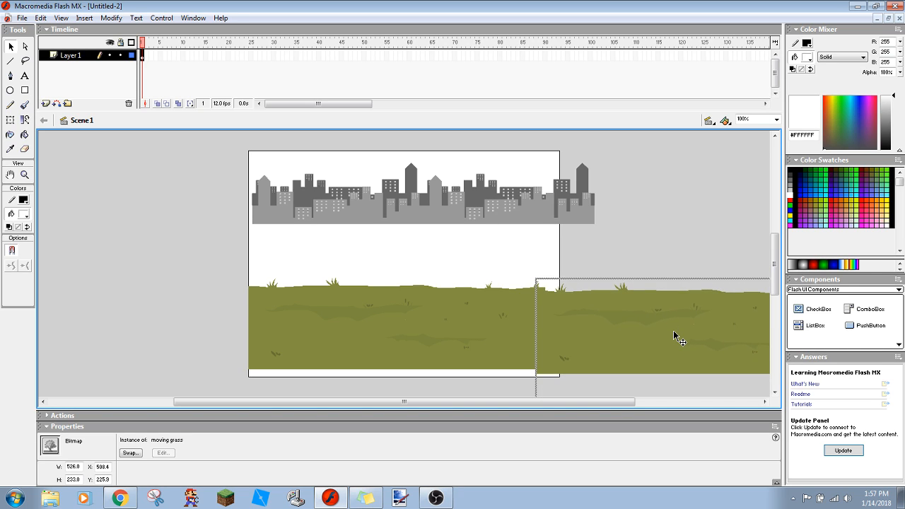
pyautogui.press('Right')
pyautogui.press('Right')
pyautogui.press('Right')
pyautogui.press('Right')
pyautogui.press('Right')
pyautogui.press('Right')
pyautogui.press('Right')
pyautogui.press('Right')
pyautogui.press('Right')
pyautogui.press('Right')
pyautogui.press('Right')
pyautogui.press('Right')
pyautogui.press('Right')
pyautogui.press('Right')
pyautogui.press('Right')
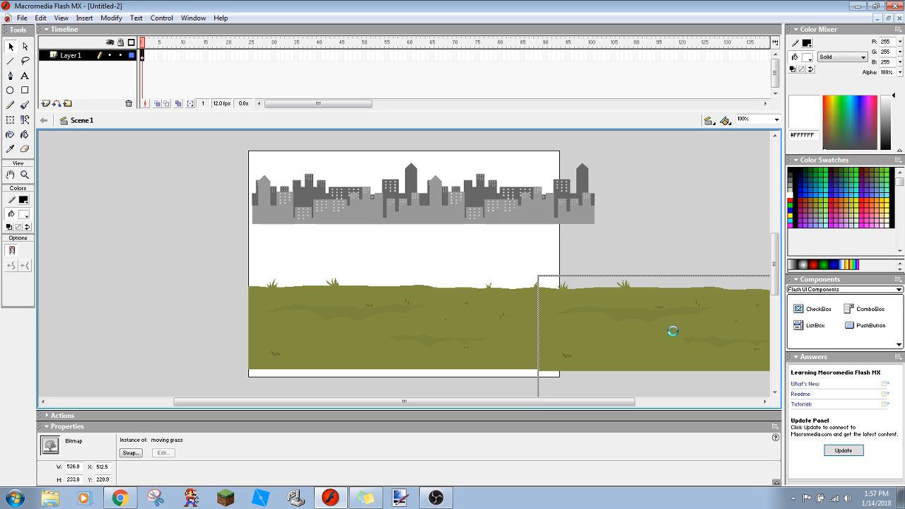
pyautogui.press('Right')
pyautogui.press('Right')
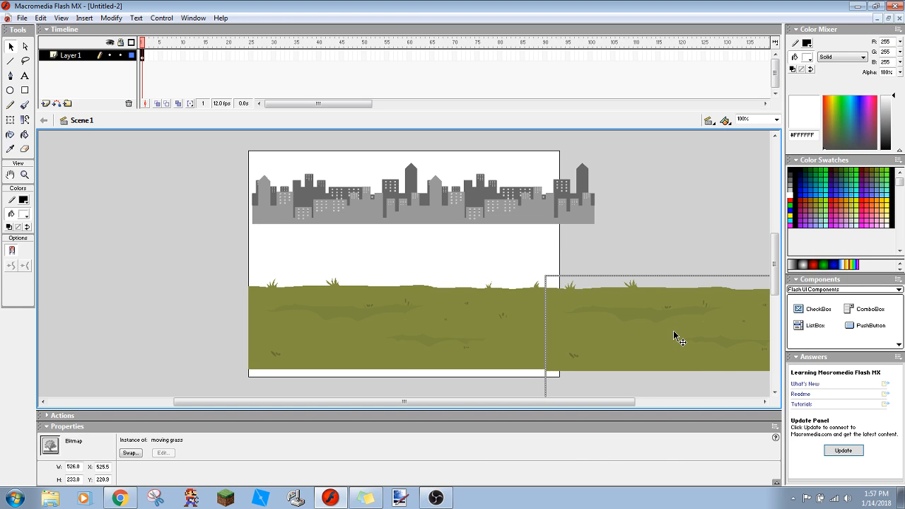
# - Nudge the second grass copy to X 523.5, Y 219.9 so it joins the first one without a visible seam
pyautogui.click(668, 254)
pyautogui.click(608, 332)
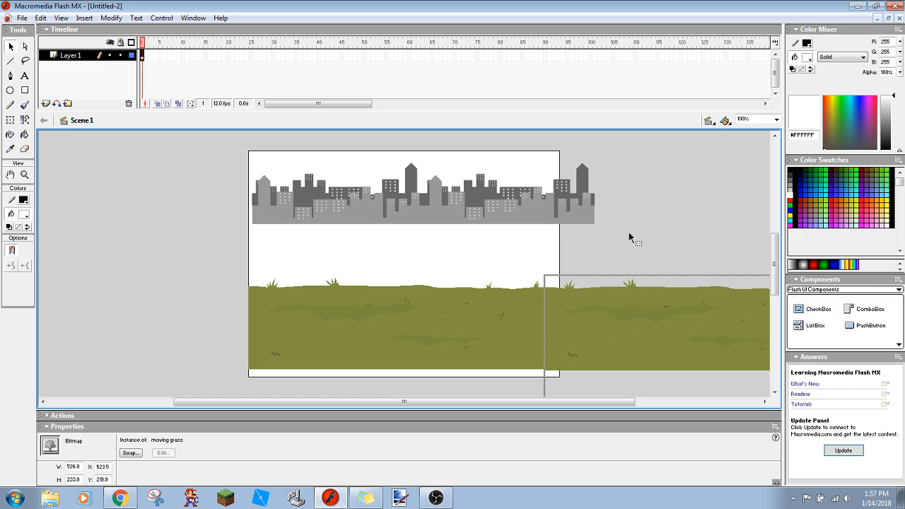
pyautogui.click(629, 237)
pyautogui.click(584, 318)
pyautogui.click(637, 182)
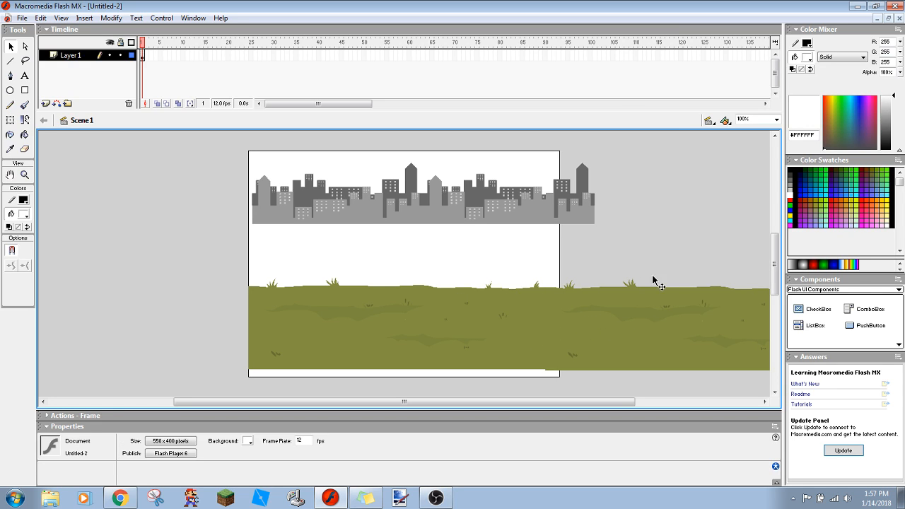
pyautogui.click(591, 311)
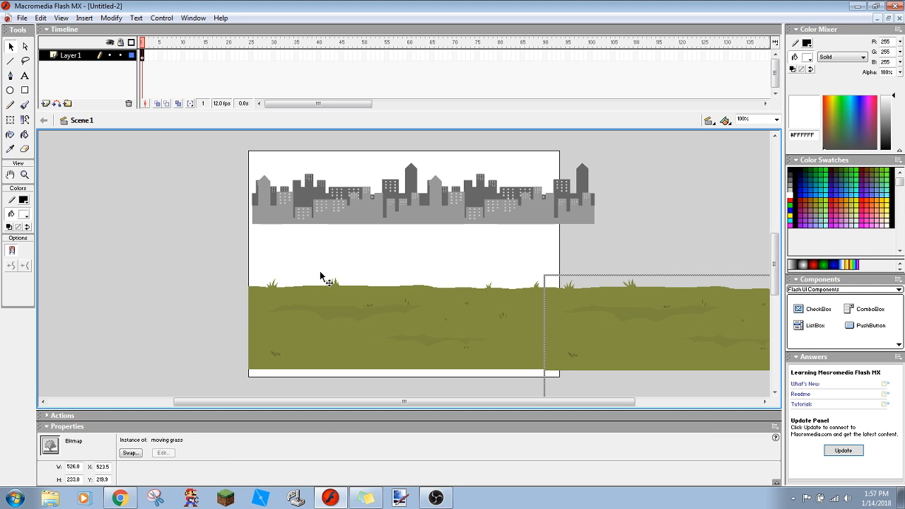
# - Try to select both grass images with a marquee and move them together, and undo the move
pyautogui.moveTo(315, 267); pyautogui.dragTo(626, 287)
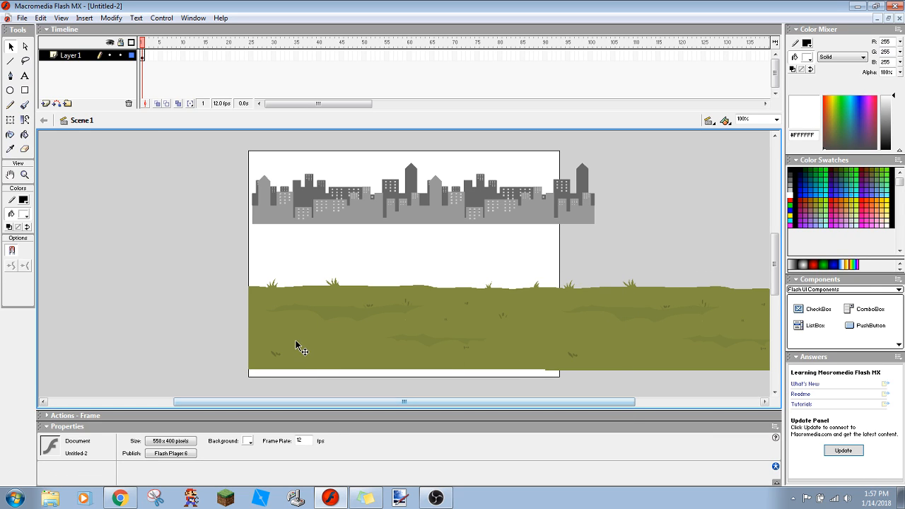
pyautogui.moveTo(162, 308); pyautogui.dragTo(806, 322)
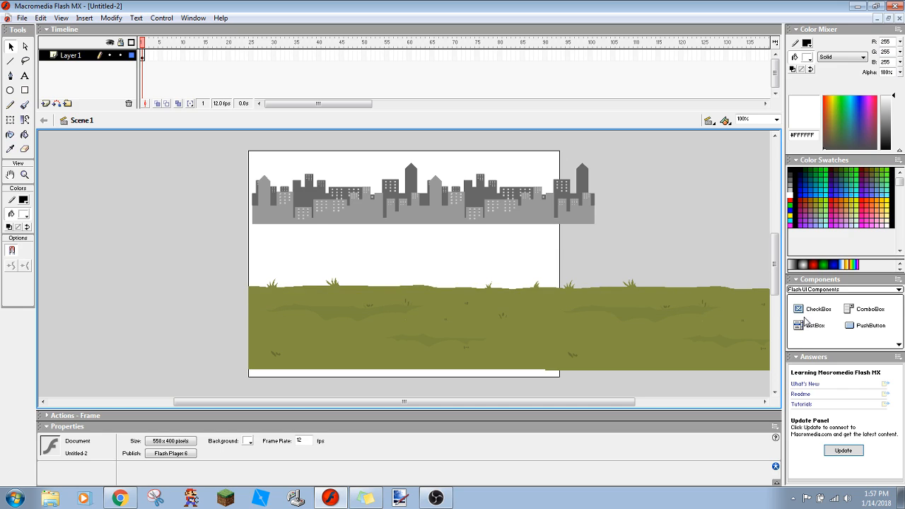
pyautogui.moveTo(174, 313); pyautogui.dragTo(698, 354)
pyautogui.moveTo(635, 335); pyautogui.dragTo(409, 340)
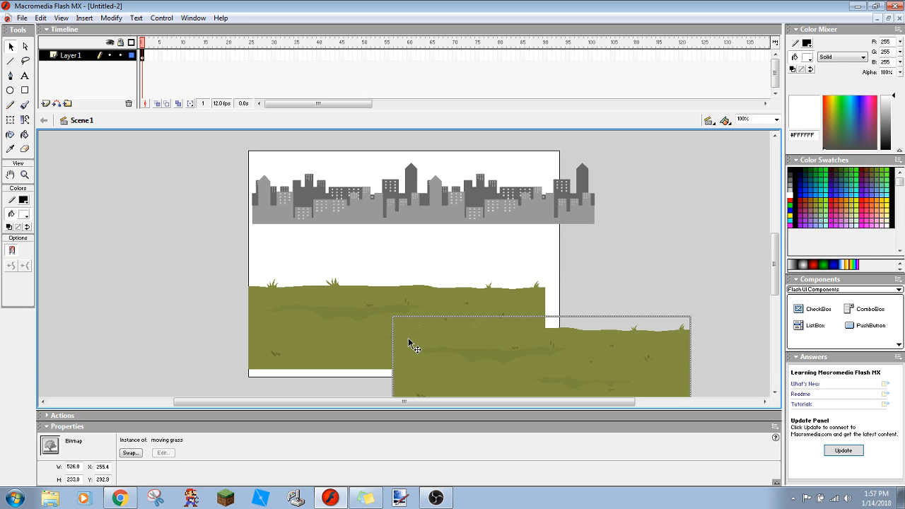
pyautogui.hotkey('ctrl', 'z')
# - Select all images on Layer 1 and move them left together so the grass extends past both sides of the stage
pyautogui.click(279, 319)
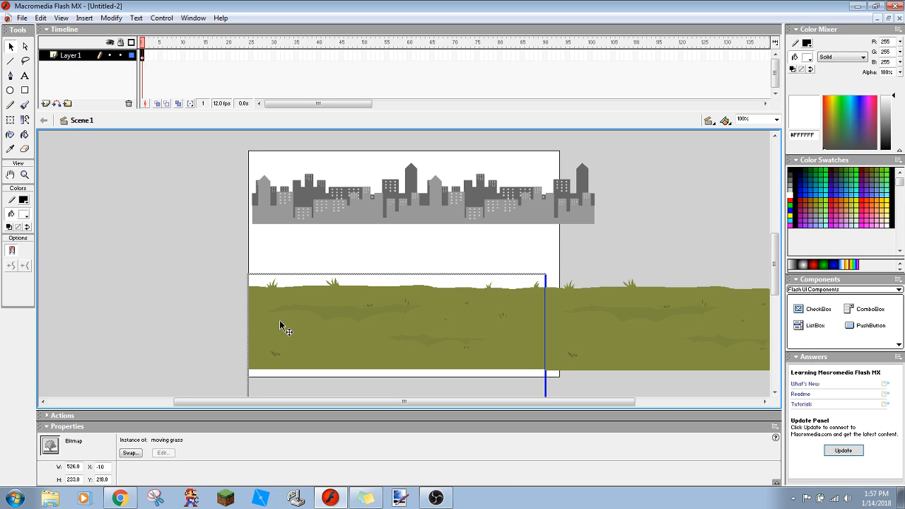
pyautogui.click(82, 56)
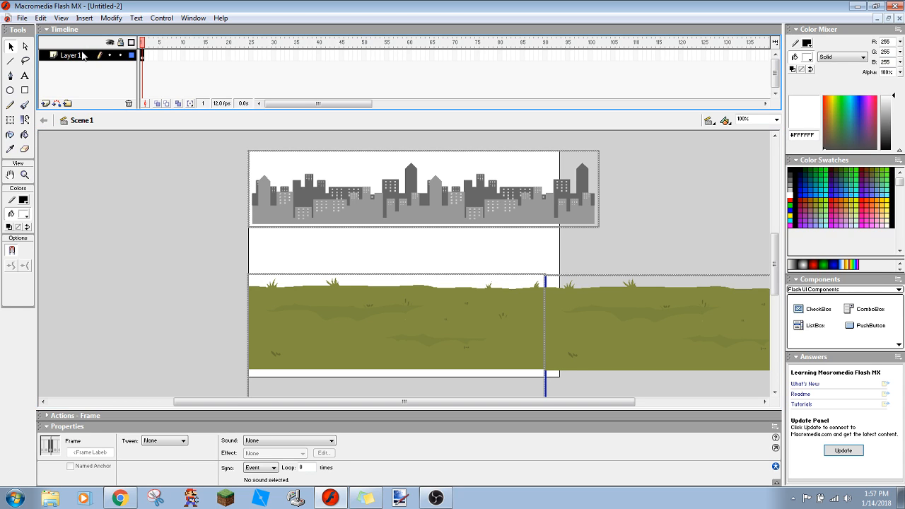
pyautogui.click(308, 182)
pyautogui.moveTo(290, 334); pyautogui.dragTo(212, 340)
pyautogui.moveTo(559, 317)
pyautogui.mouseDown()
pyautogui.moveTo(558, 325)
pyautogui.moveTo(563, 320)
pyautogui.mouseUp()
pyautogui.click(619, 189)
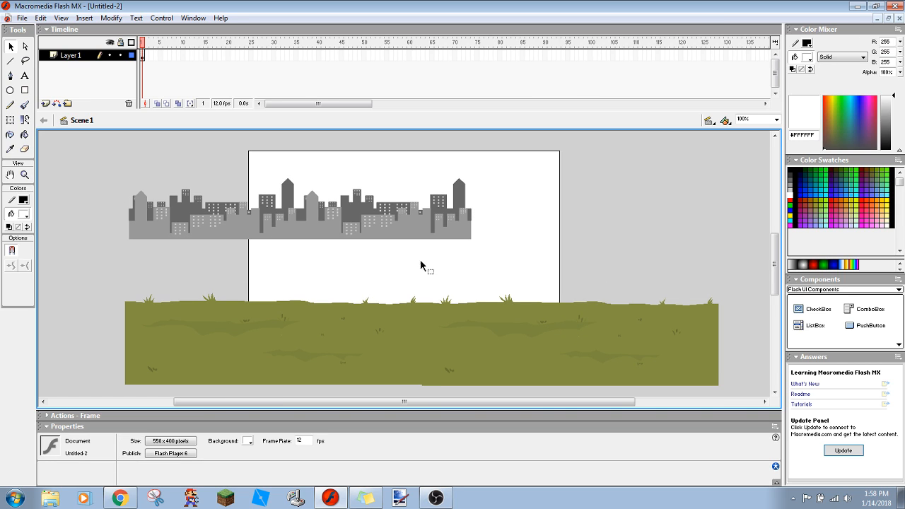
# - Delete the city skyline image from the stage, keeping only the grass
pyautogui.click(394, 203)
pyautogui.press('Delete')
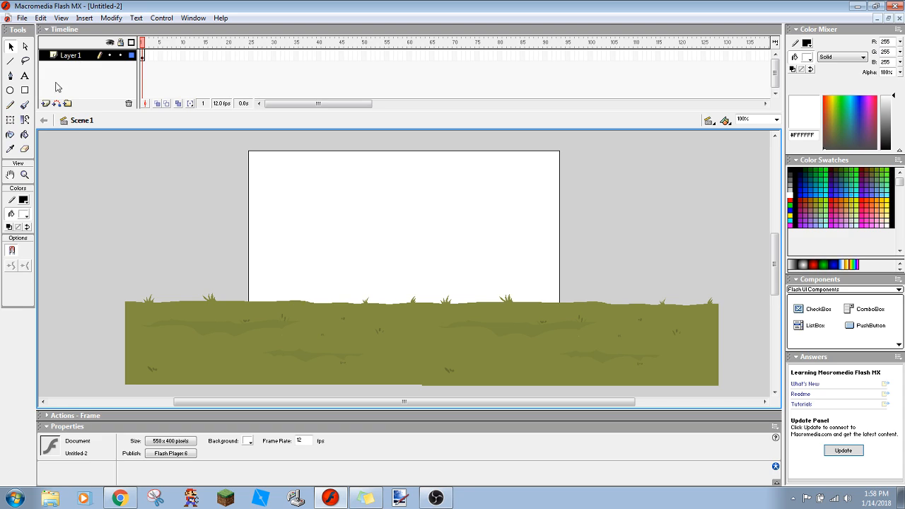
# - Add a new layer beneath Layer 1 and paste the city skyline into it
pyautogui.click(45, 104)
pyautogui.moveTo(62, 56); pyautogui.dragTo(64, 78)
pyautogui.click(71, 56)
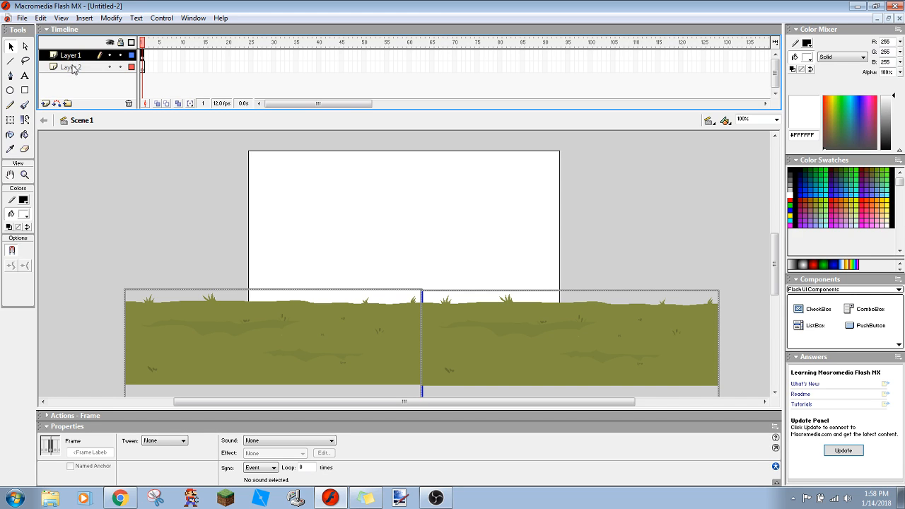
pyautogui.click(73, 67)
pyautogui.hotkey('ctrl', 'v')
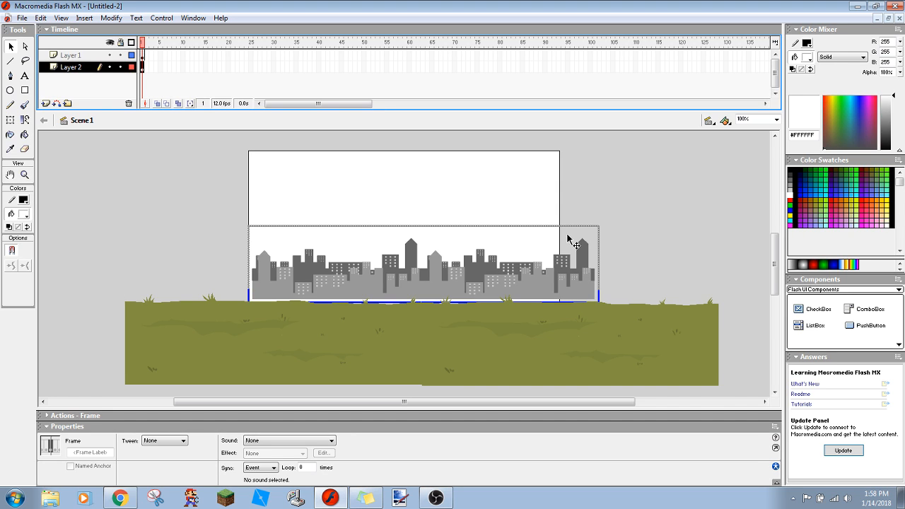
# - Position the city skyline behind the grass at X 196.0, Y 146.9, extending past the stage's right edge
pyautogui.click(648, 243)
pyautogui.moveTo(461, 283); pyautogui.dragTo(599, 275)
pyautogui.click(632, 242)
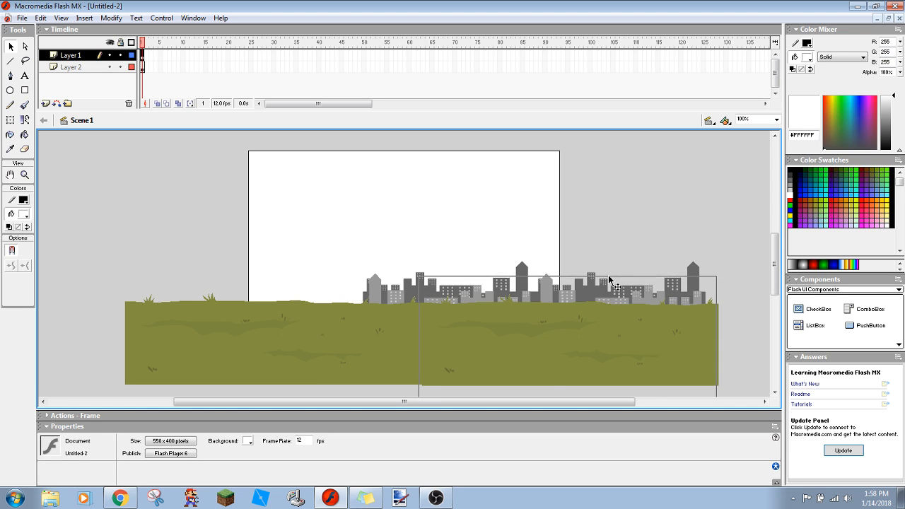
pyautogui.click(607, 280)
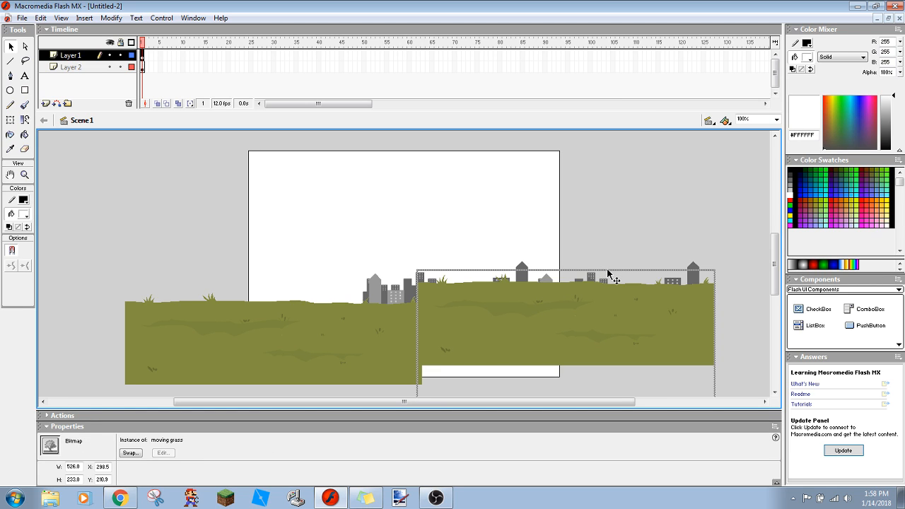
pyautogui.click(375, 266)
pyautogui.press('Up')
pyautogui.press('Up')
pyautogui.press('Up')
pyautogui.press('Up')
pyautogui.press('Up')
pyautogui.press('Up')
pyautogui.press('Up')
pyautogui.press('Up')
pyautogui.press('Up')
pyautogui.press('Up')
pyautogui.press('Up')
pyautogui.press('Up')
pyautogui.press('Up')
pyautogui.press('Up')
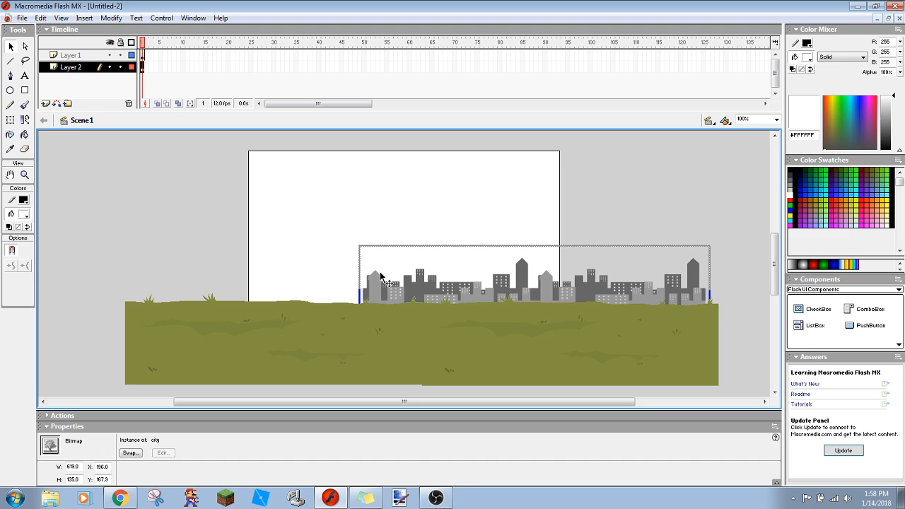
pyautogui.press('Up')
pyautogui.press('Up')
pyautogui.press('Up')
pyautogui.press('Up')
pyautogui.press('Up')
pyautogui.press('Up')
pyautogui.press('Up')
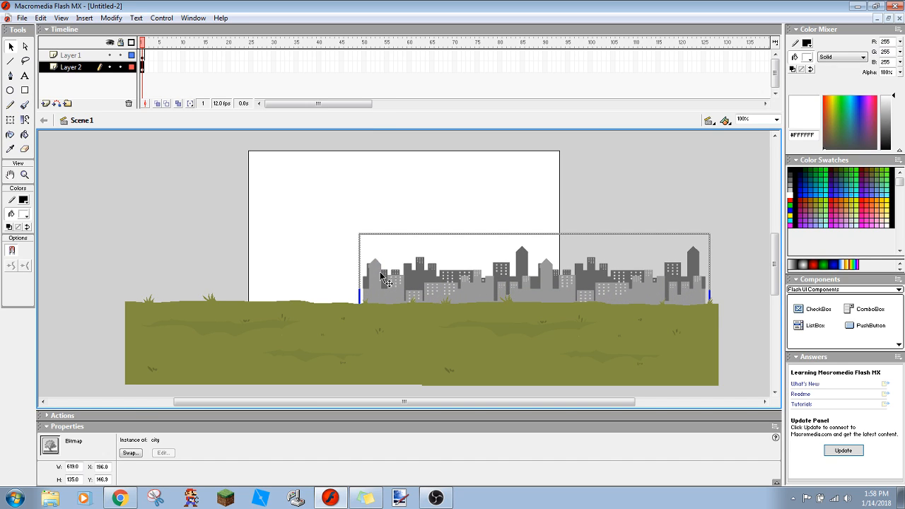
# - Paste a second city skyline on Layer 2 and place it left of the first at X -409.0, Y 163.9
pyautogui.hotkey('ctrl', 'v')
pyautogui.moveTo(379, 272); pyautogui.dragTo(122, 293)
pyautogui.moveTo(233, 285); pyautogui.dragTo(281, 288)
pyautogui.press('Left')
pyautogui.press('Left')
pyautogui.press('Left')
pyautogui.press('Left')
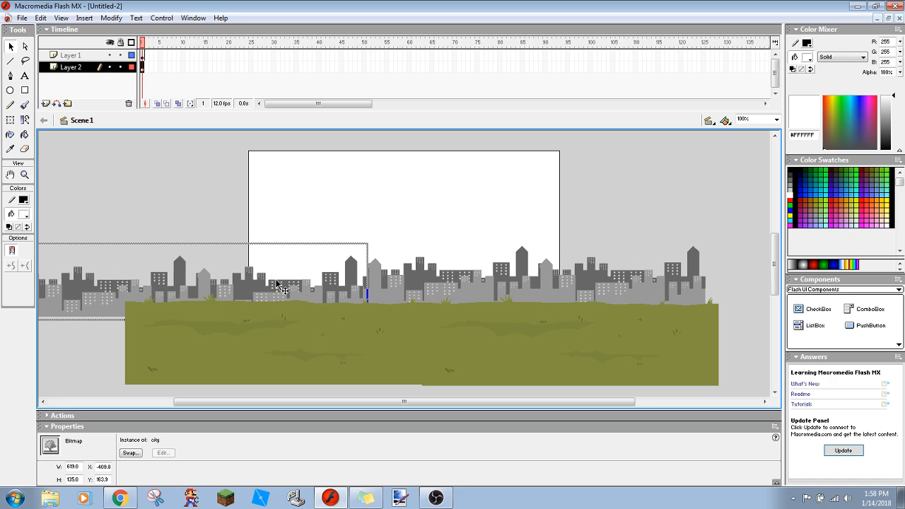
# - Nudge the second skyline to X -409.0, Y 146.9 so it lines up seamlessly with the first one
pyautogui.press('Up')
pyautogui.press('Up')
pyautogui.press('Up')
pyautogui.press('Up')
pyautogui.press('Up')
pyautogui.press('Up')
pyautogui.press('Up')
pyautogui.press('Up')
pyautogui.press('Up')
pyautogui.press('Up')
pyautogui.press('Up')
pyautogui.press('Up')
pyautogui.press('Up')
pyautogui.press('Up')
pyautogui.press('Up')
pyautogui.press('Up')
pyautogui.press('Up')
pyautogui.press('Right')
pyautogui.press('Right')
pyautogui.press('Right')
pyautogui.press('Right')
pyautogui.press('Left')
pyautogui.press('Left')
pyautogui.press('Left')
pyautogui.press('Left')
pyautogui.press('Left')
pyautogui.press('Left')
pyautogui.press('Left')
pyautogui.press('Left')
pyautogui.press('Left')
pyautogui.press('Left')
pyautogui.press('Left')
pyautogui.press('Left')
pyautogui.press('Left')
pyautogui.press('Left')
pyautogui.press('Right')
pyautogui.press('Right')
pyautogui.press('Right')
pyautogui.press('Right')
pyautogui.press('Right')
pyautogui.press('Right')
pyautogui.press('Right')
pyautogui.press('Right')
pyautogui.press('Right')
pyautogui.press('Right')
pyautogui.rightClick(246, 208)
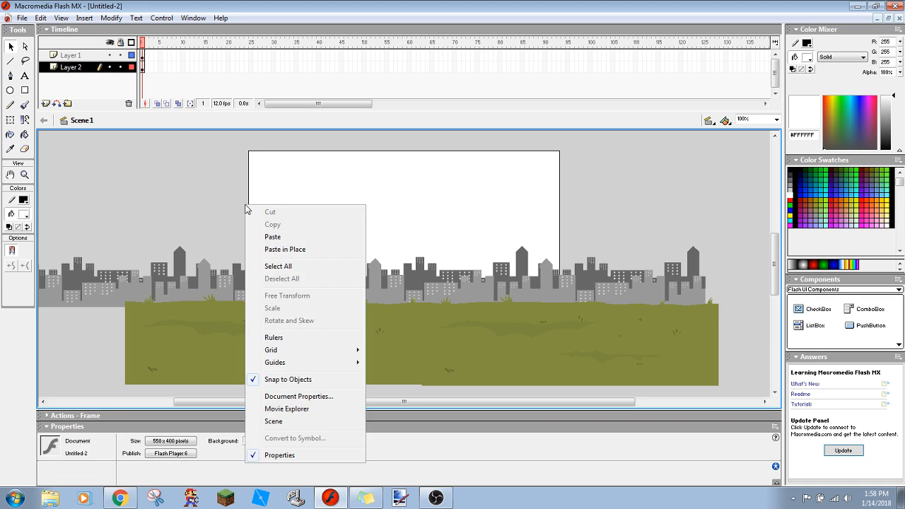
pyautogui.click(209, 187)
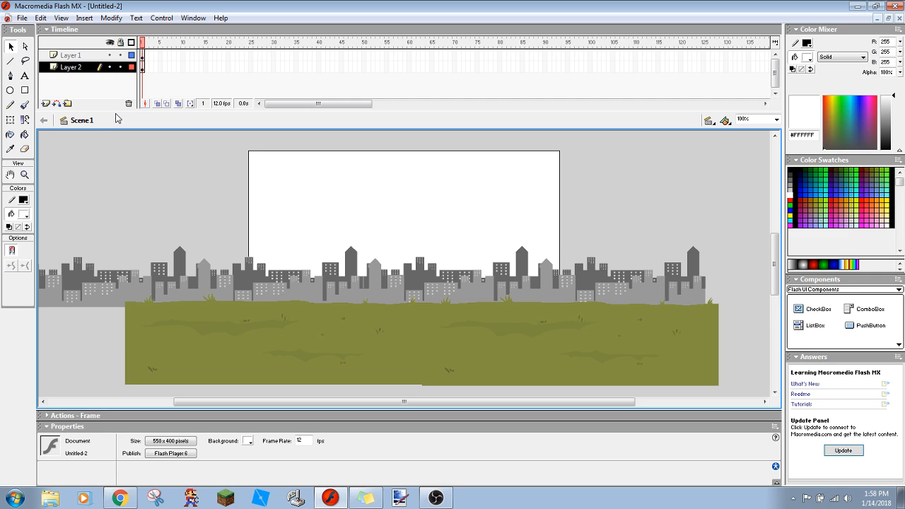
# - Add a third layer beneath Layer 2 and paste the city skyline into it
pyautogui.click(45, 104)
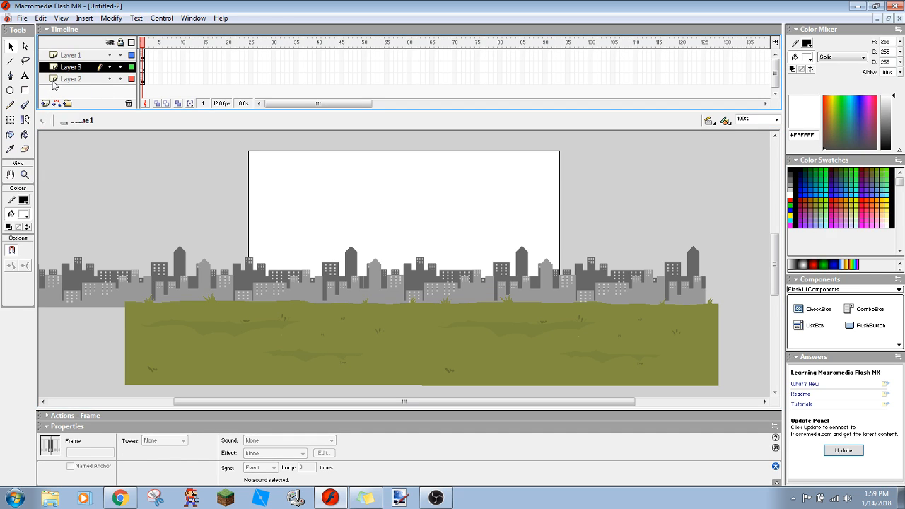
pyautogui.moveTo(63, 70); pyautogui.dragTo(64, 82)
pyautogui.hotkey('ctrl', 'v')
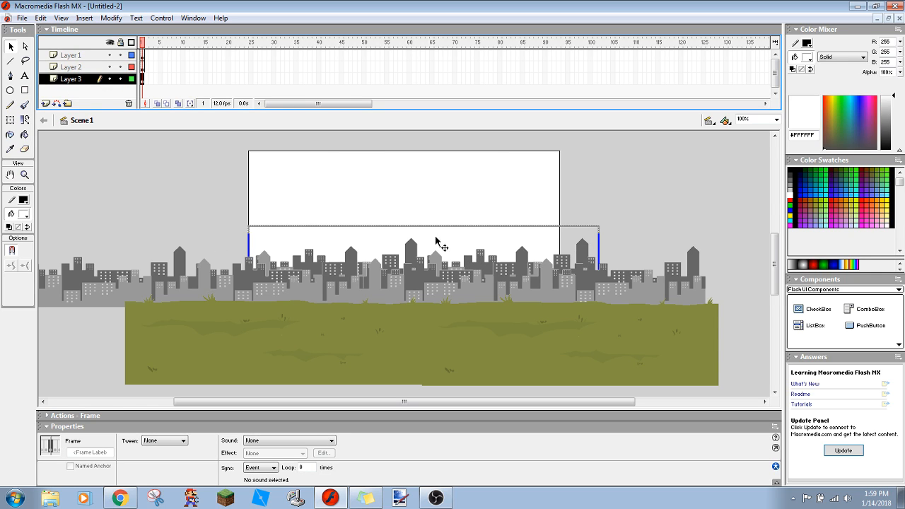
# - Try to move the skyline pasted on Layer 3 directly on the stage, and undo the move
pyautogui.moveTo(399, 258); pyautogui.dragTo(544, 256)
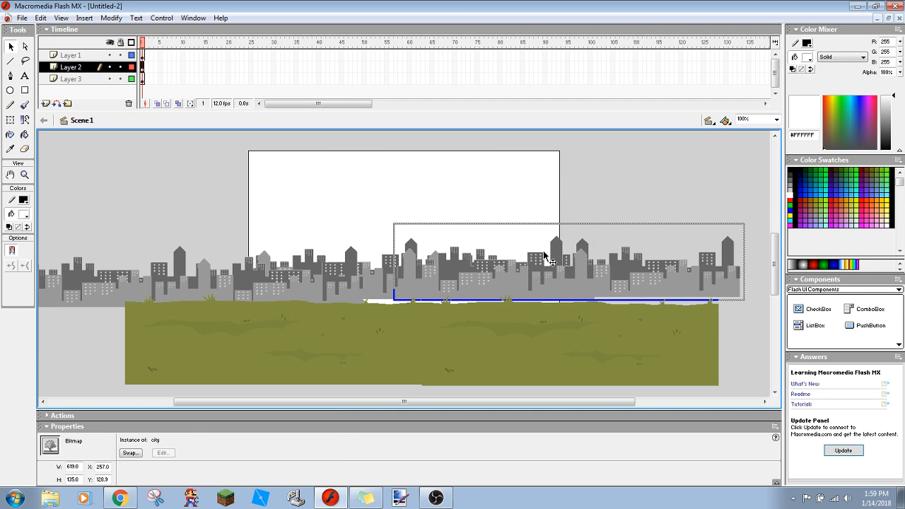
pyautogui.hotkey('ctrl', 'z')
pyautogui.click(542, 208)
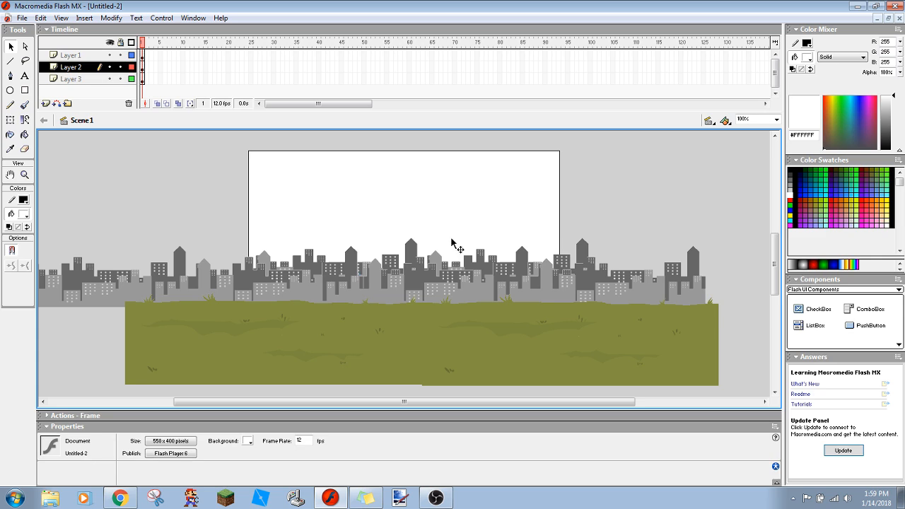
pyautogui.moveTo(414, 248); pyautogui.dragTo(429, 229)
# - Select the Layer 3 skyline through its layer and nudge it right and up so it rises staggered behind the front skyline
pyautogui.click(70, 80)
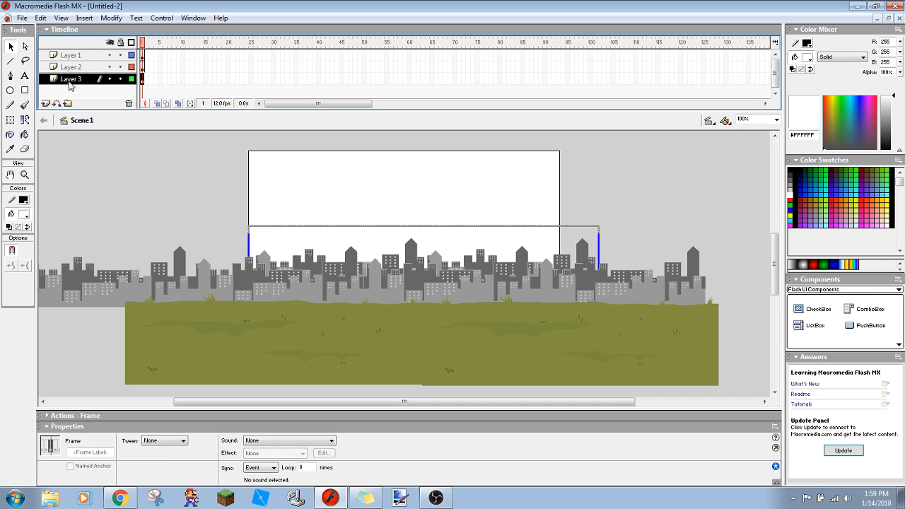
pyautogui.press('Up')
pyautogui.press('Up')
pyautogui.press('Up')
pyautogui.press('Up')
pyautogui.press('Up')
pyautogui.press('Up')
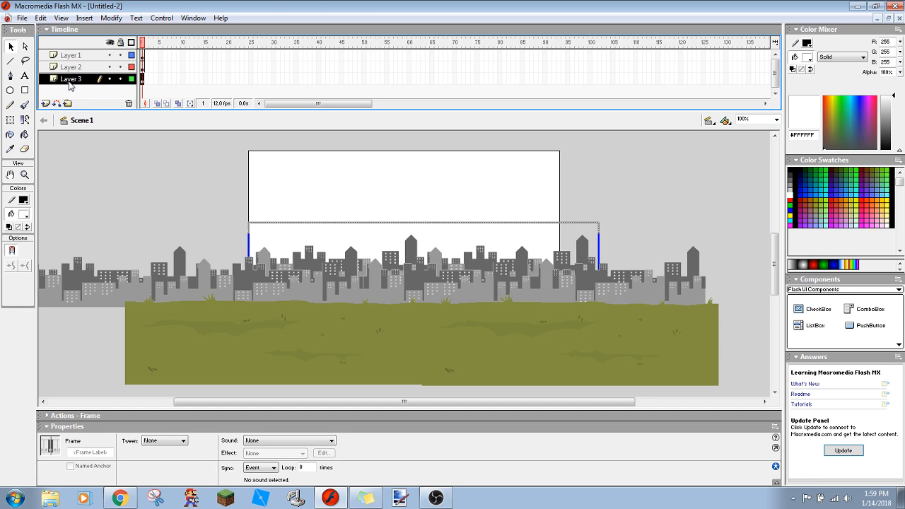
pyautogui.press('Right')
pyautogui.press('Right')
pyautogui.press('Right')
pyautogui.press('Right')
pyautogui.press('Right')
pyautogui.press('Right')
pyautogui.press('Right')
pyautogui.press('Right')
pyautogui.press('Up')
pyautogui.press('Up')
pyautogui.press('Up')
pyautogui.press('Up')
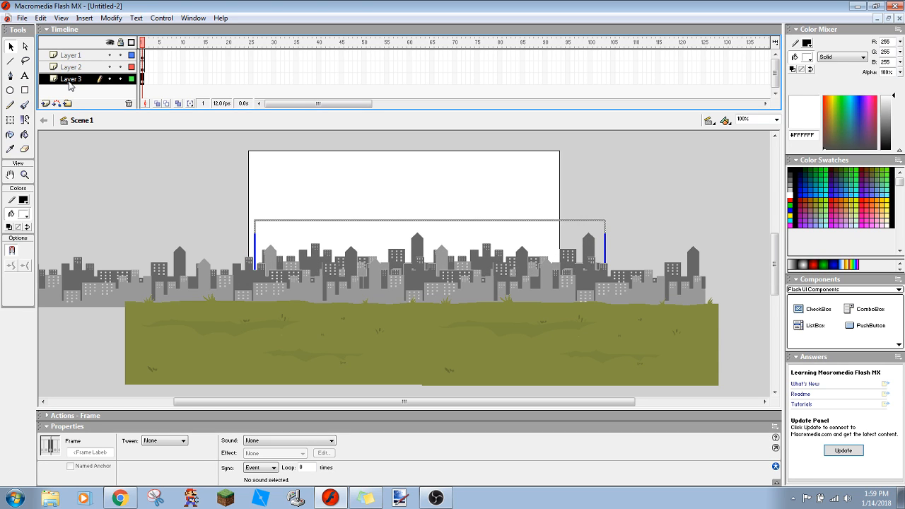
pyautogui.press('Right')
pyautogui.press('Right')
pyautogui.press('Right')
pyautogui.press('Right')
pyautogui.press('Right')
pyautogui.press('Right')
pyautogui.press('Right')
pyautogui.press('Right')
pyautogui.press('Right')
pyautogui.press('Right')
pyautogui.press('Right')
pyautogui.press('Right')
pyautogui.press('Right')
pyautogui.press('Right')
pyautogui.press('Right')
pyautogui.press('Right')
pyautogui.press('Right')
pyautogui.press('Right')
pyautogui.press('Right')
pyautogui.press('Right')
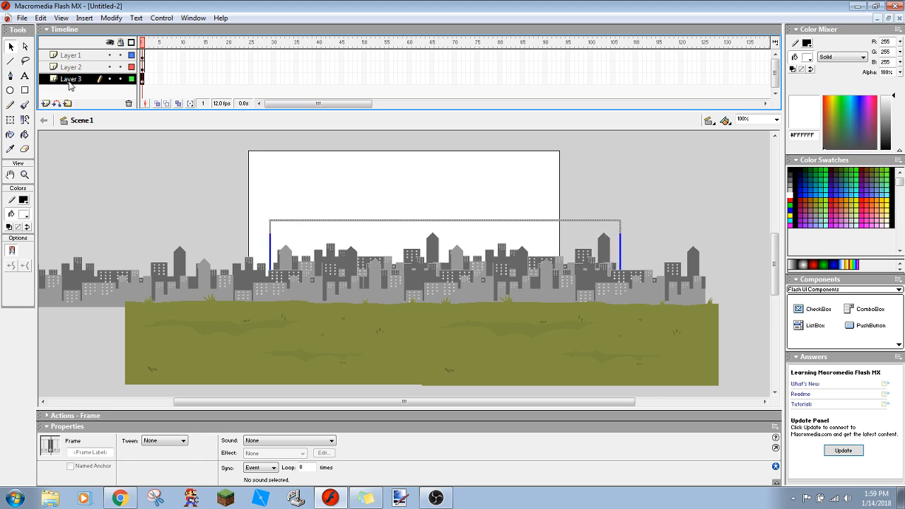
pyautogui.press('Right')
pyautogui.press('Right')
pyautogui.press('Right')
pyautogui.press('Right')
pyautogui.press('Right')
pyautogui.press('Right')
pyautogui.press('Right')
pyautogui.press('Right')
pyautogui.press('Right')
pyautogui.press('Right')
pyautogui.press('Right')
pyautogui.press('Right')
pyautogui.press('Right')
pyautogui.press('Right')
pyautogui.press('Right')
pyautogui.press('Right')
pyautogui.press('Right')
pyautogui.press('Right')
pyautogui.press('Right')
pyautogui.press('Right')
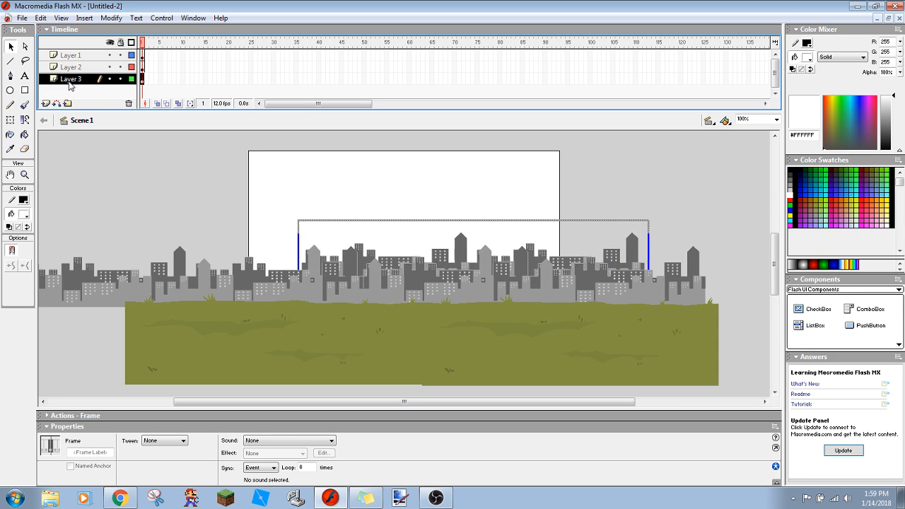
pyautogui.press('Right')
pyautogui.press('Right')
pyautogui.press('Right')
pyautogui.press('Right')
pyautogui.press('Right')
pyautogui.press('Right')
pyautogui.press('Right')
pyautogui.press('Right')
pyautogui.press('Right')
pyautogui.press('Right')
pyautogui.press('Right')
pyautogui.press('Right')
pyautogui.press('Right')
pyautogui.press('Right')
pyautogui.press('Right')
pyautogui.press('Right')
pyautogui.press('Right')
pyautogui.press('Right')
pyautogui.press('Right')
pyautogui.press('Right')
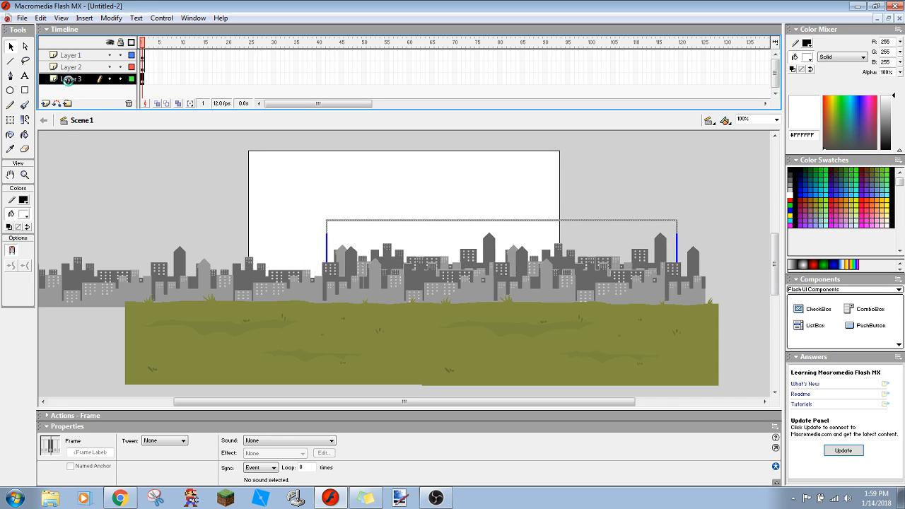
pyautogui.press('Right')
pyautogui.press('Right')
pyautogui.press('Right')
pyautogui.press('Right')
pyautogui.press('Right')
pyautogui.press('Right')
pyautogui.press('Right')
pyautogui.press('Right')
pyautogui.press('Right')
pyautogui.press('Right')
pyautogui.press('Right')
pyautogui.press('Right')
pyautogui.press('Right')
pyautogui.press('Right')
pyautogui.press('Right')
pyautogui.press('Right')
pyautogui.press('Right')
pyautogui.press('Right')
pyautogui.press('Right')
pyautogui.press('Right')
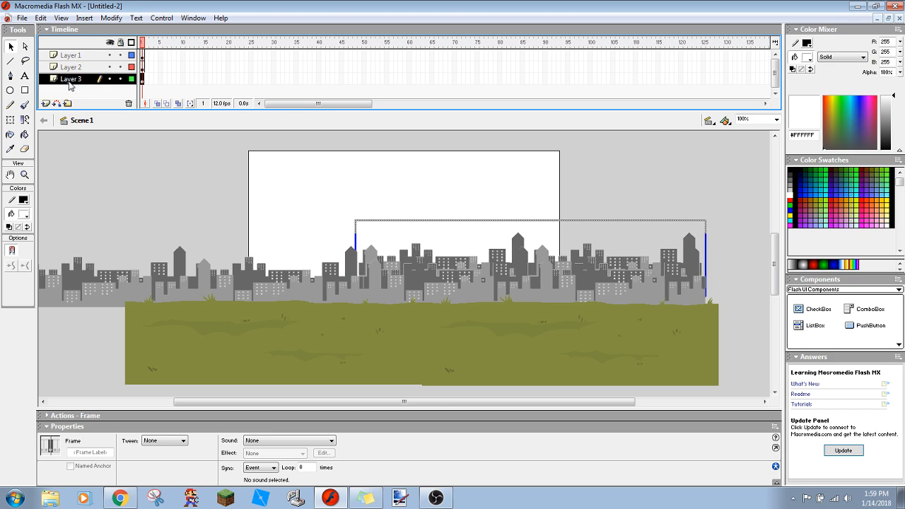
pyautogui.press('Right')
pyautogui.press('Right')
pyautogui.press('Right')
pyautogui.press('Right')
pyautogui.press('Right')
pyautogui.press('Up')
pyautogui.press('Up')
pyautogui.press('Up')
pyautogui.press('Up')
pyautogui.press('Up')
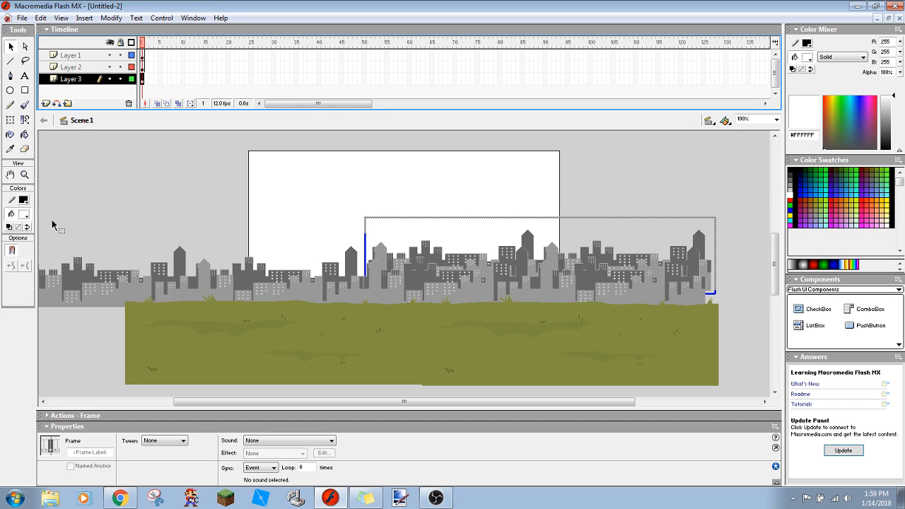
pyautogui.click(117, 234)
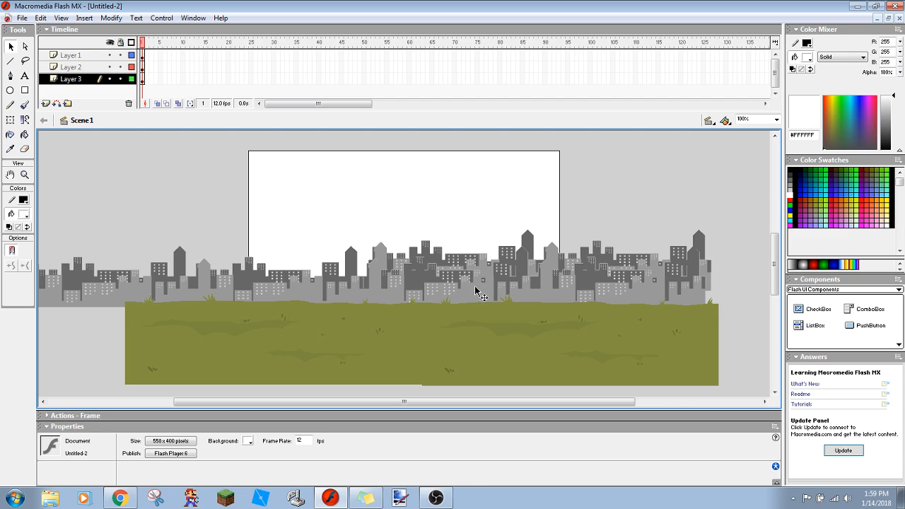
# - Select the rear skyline on Layer 3 and nudge it to X 214.0, Y 113.0
pyautogui.click(455, 263)
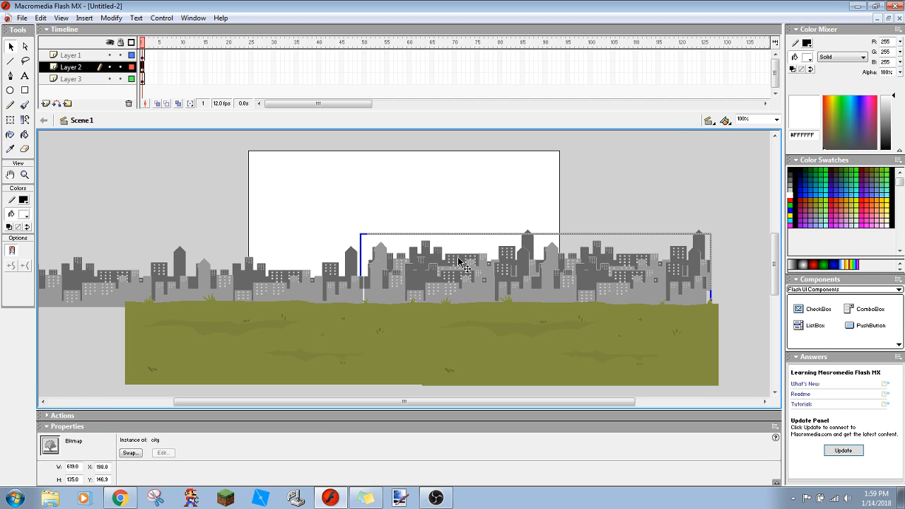
pyautogui.click(449, 218)
pyautogui.click(532, 236)
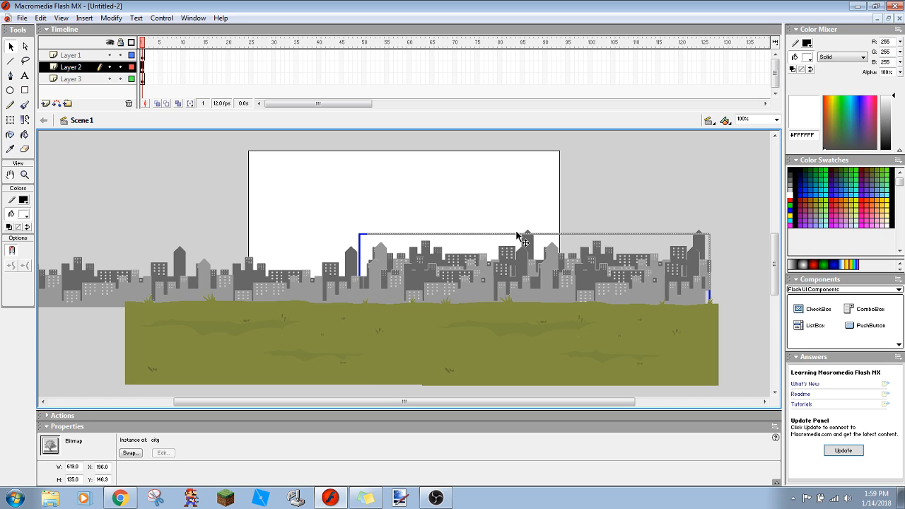
pyautogui.click(528, 227)
pyautogui.press('Right')
pyautogui.press('Right')
pyautogui.press('Right')
pyautogui.press('Right')
pyautogui.press('Right')
pyautogui.press('Right')
pyautogui.press('Right')
pyautogui.press('Right')
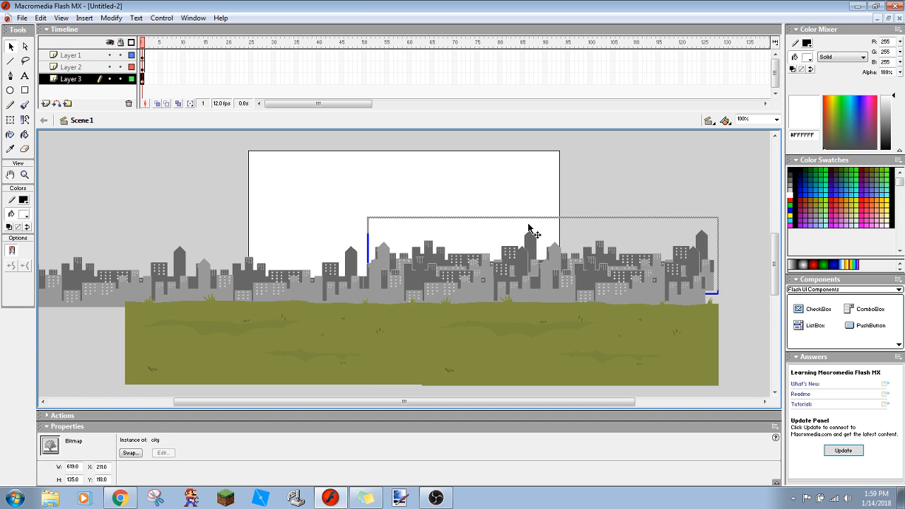
pyautogui.press('Up')
pyautogui.press('Up')
pyautogui.press('Up')
pyautogui.press('Up')
pyautogui.press('Up')
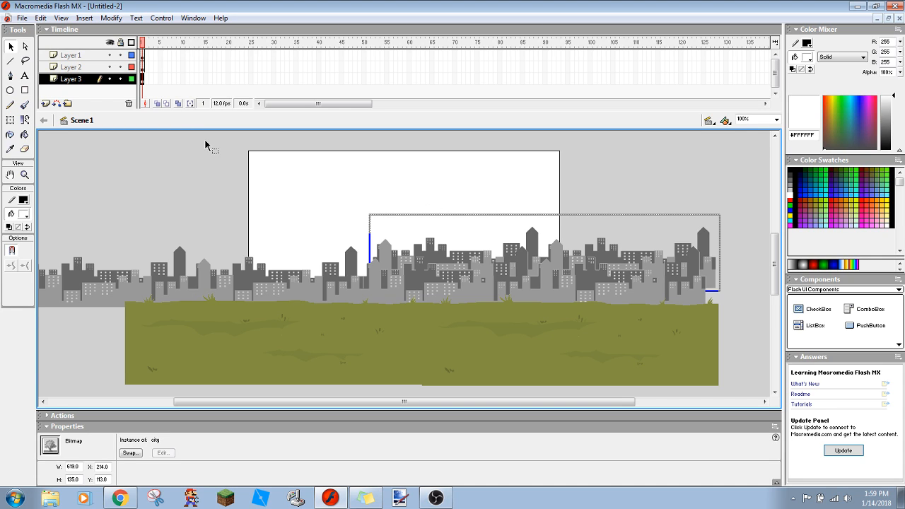
# - Paste another city skyline on Layer 3 and hide Layers 1 and 2 to work on Layer 3 alone
pyautogui.hotkey('ctrl', 'v')
pyautogui.moveTo(291, 256); pyautogui.dragTo(204, 229)
pyautogui.hotkey('ctrl', 'z')
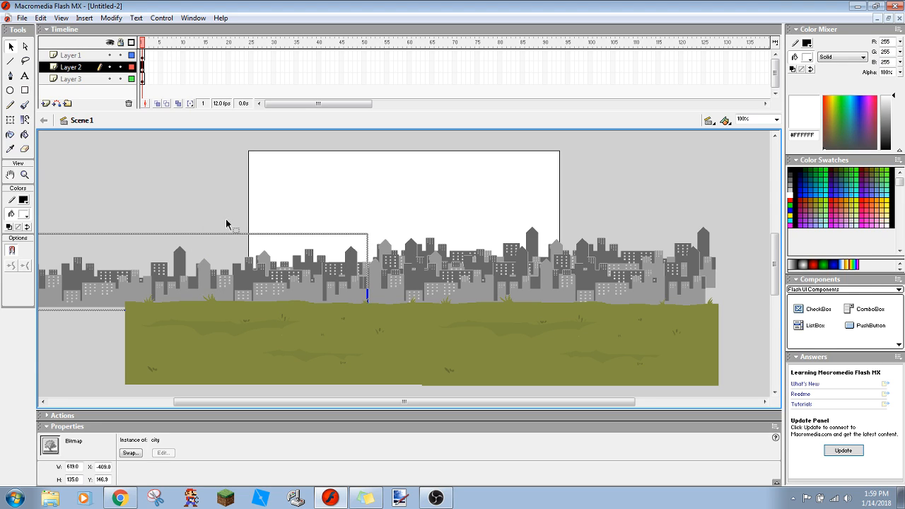
pyautogui.click(99, 83)
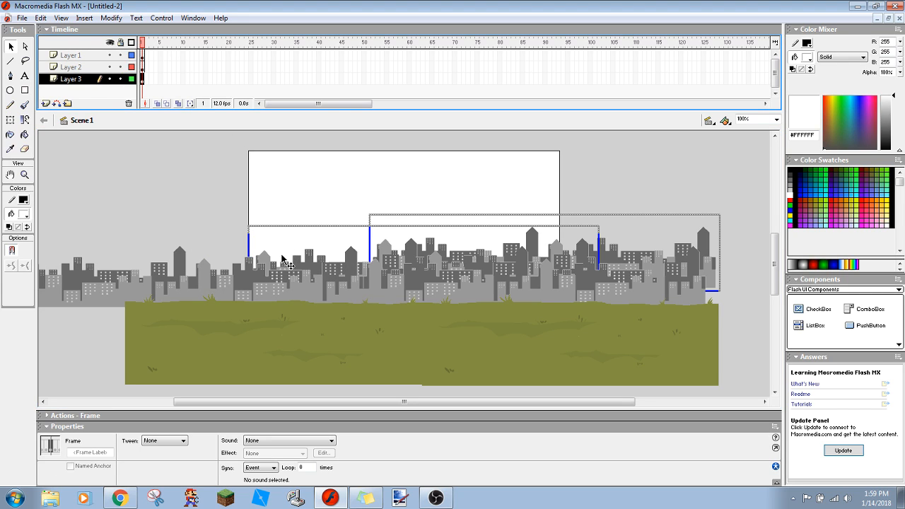
pyautogui.click(109, 66)
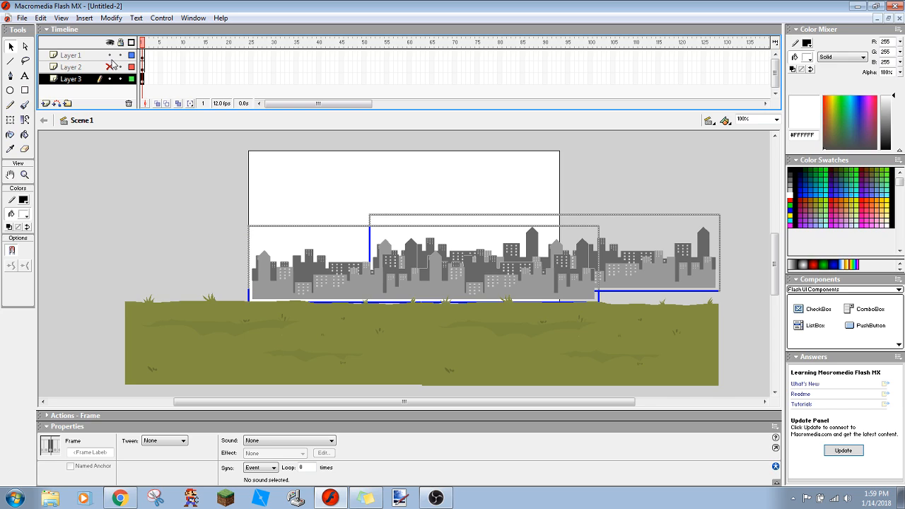
pyautogui.click(109, 55)
# - Move the newly pasted Layer 3 skyline left and up, level with the first one and slightly overlapping its left end
pyautogui.click(263, 292)
pyautogui.click(234, 270)
pyautogui.moveTo(298, 291); pyautogui.dragTo(189, 277)
pyautogui.moveTo(335, 280); pyautogui.dragTo(241, 271)
# - Nudge the left Layer 3 skyline to X -390.9, Y 113.0 so both copies join without a visible seam
pyautogui.press('Left')
pyautogui.press('Left')
pyautogui.press('Left')
pyautogui.press('Left')
pyautogui.press('Left')
pyautogui.press('Left')
pyautogui.press('Left')
pyautogui.press('Left')
pyautogui.press('Left')
pyautogui.press('Left')
pyautogui.press('Left')
pyautogui.press('Left')
pyautogui.press('Left')
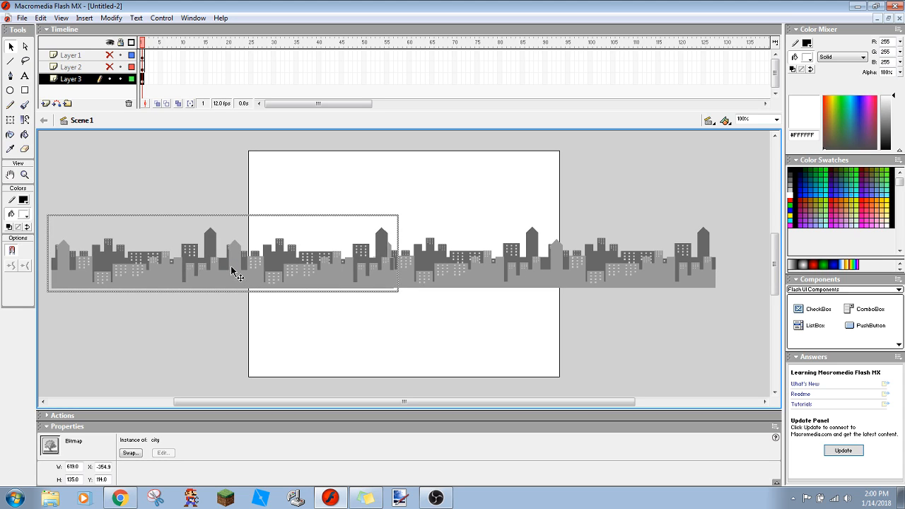
pyautogui.press('Left')
pyautogui.press('Left')
pyautogui.press('Left')
pyautogui.press('Left')
pyautogui.press('Left')
pyautogui.press('Left')
pyautogui.press('Left')
pyautogui.press('Left')
pyautogui.press('Left')
pyautogui.press('Left')
pyautogui.press('Left')
pyautogui.press('Left')
pyautogui.press('Left')
pyautogui.press('Left')
pyautogui.press('Left')
pyautogui.press('Left')
pyautogui.press('Left')
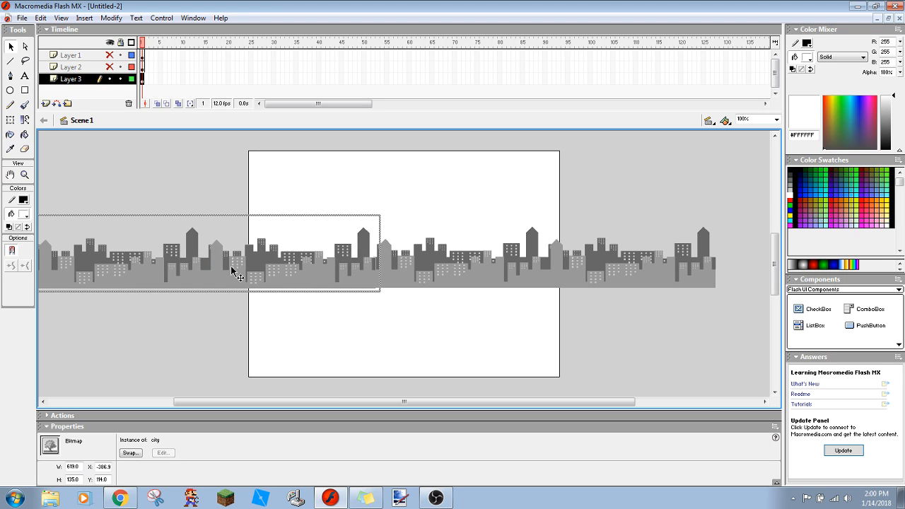
pyautogui.press('Left')
pyautogui.press('Left')
pyautogui.press('Left')
pyautogui.press('Left')
pyautogui.press('Left')
pyautogui.press('Left')
pyautogui.press('Up')
pyautogui.press('Right')
pyautogui.press('Right')
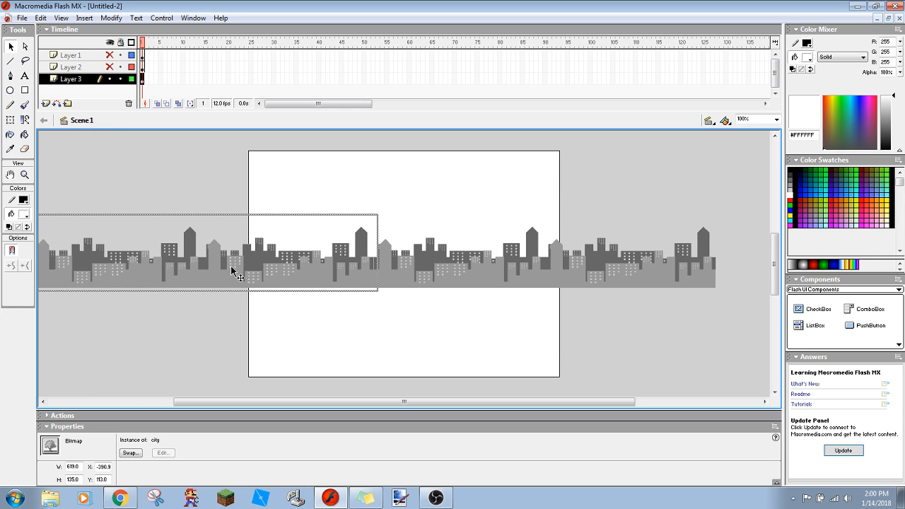
pyautogui.click(221, 182)
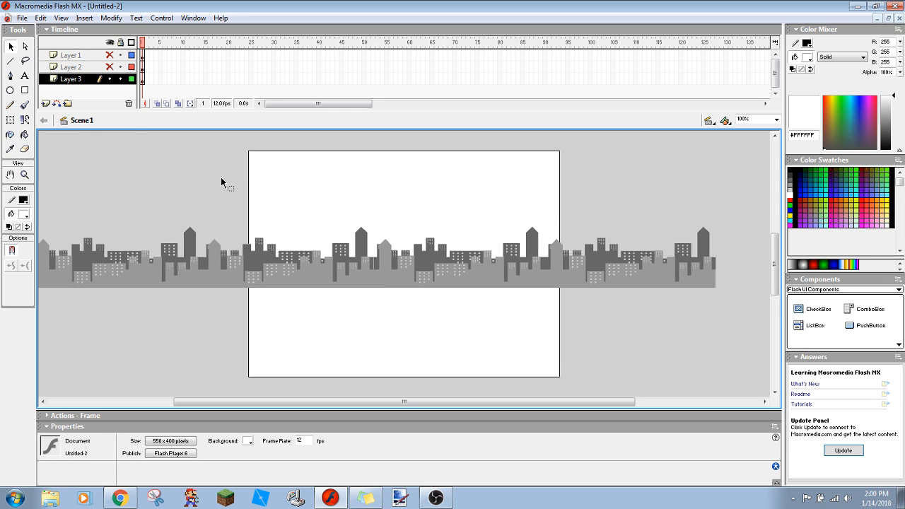
# - Show Layers 1 and 2 again
pyautogui.click(109, 66)
pyautogui.click(110, 55)
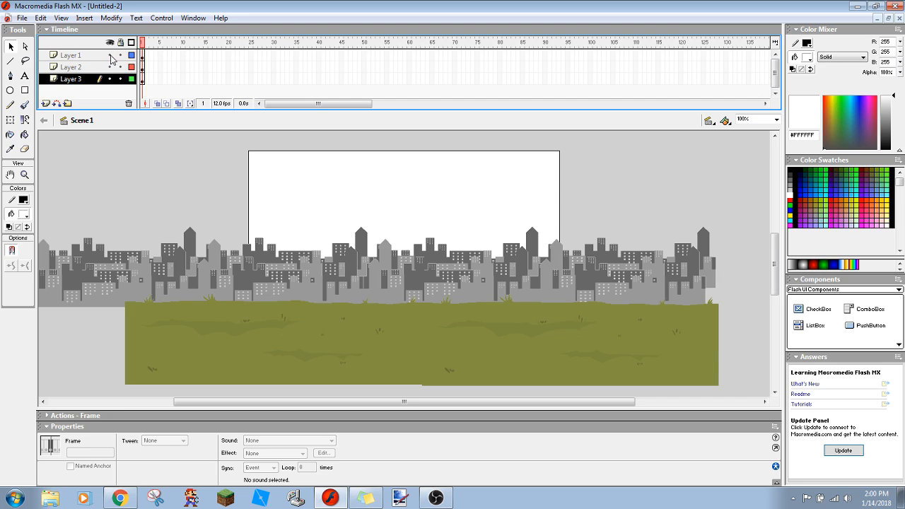
pyautogui.click(75, 331)
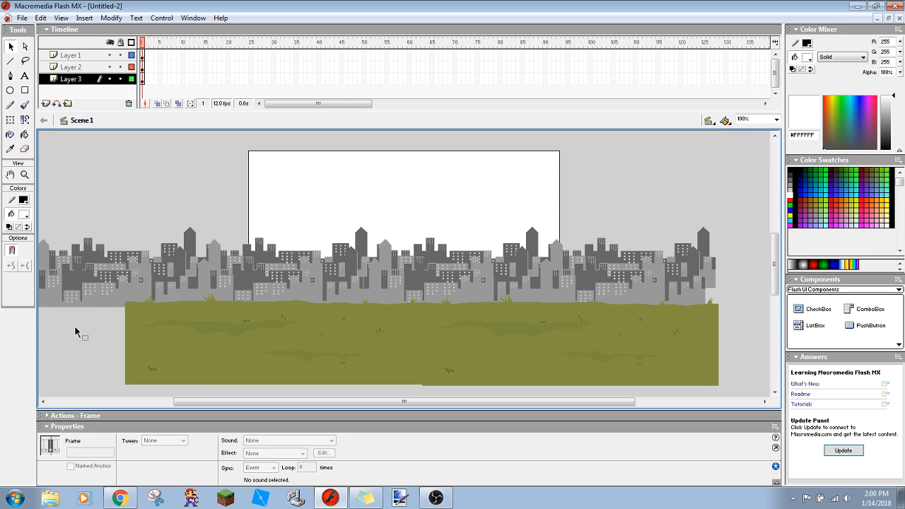
# - Extend all three layers to frame 3 and insert keyframes at frames 2 and 3 on Layer 2
pyautogui.click(142, 79)
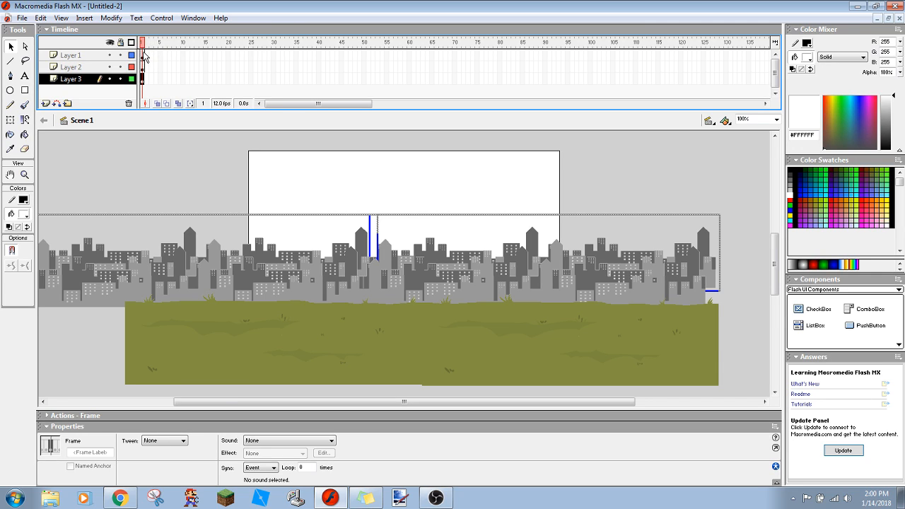
pyautogui.click(144, 56)
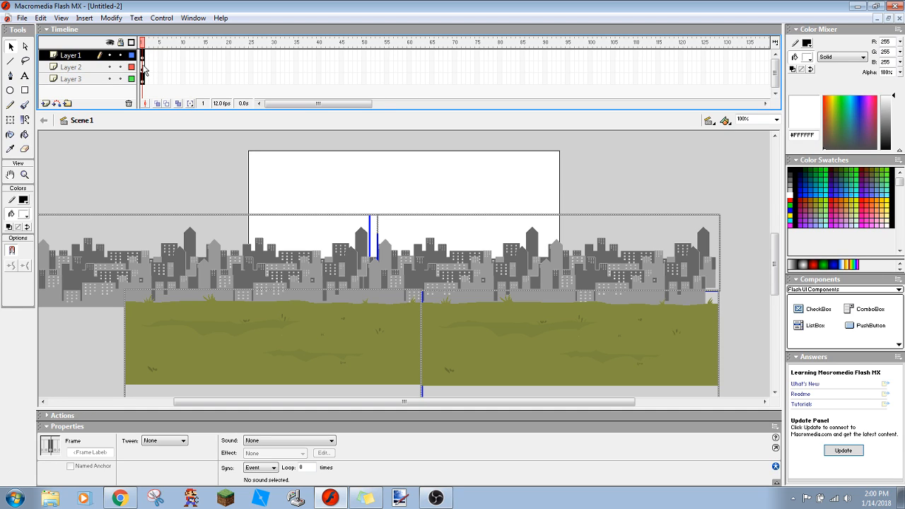
pyautogui.click(144, 68)
pyautogui.rightClick(144, 68)
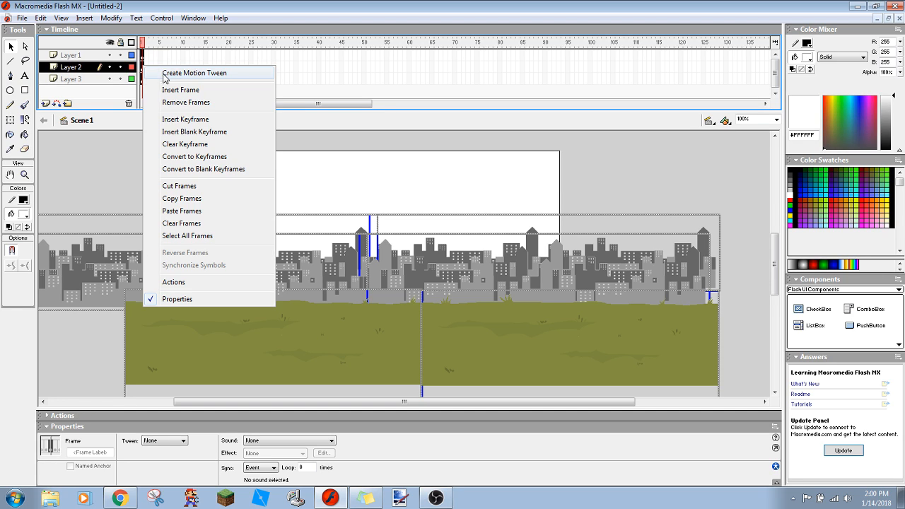
pyautogui.click(183, 121)
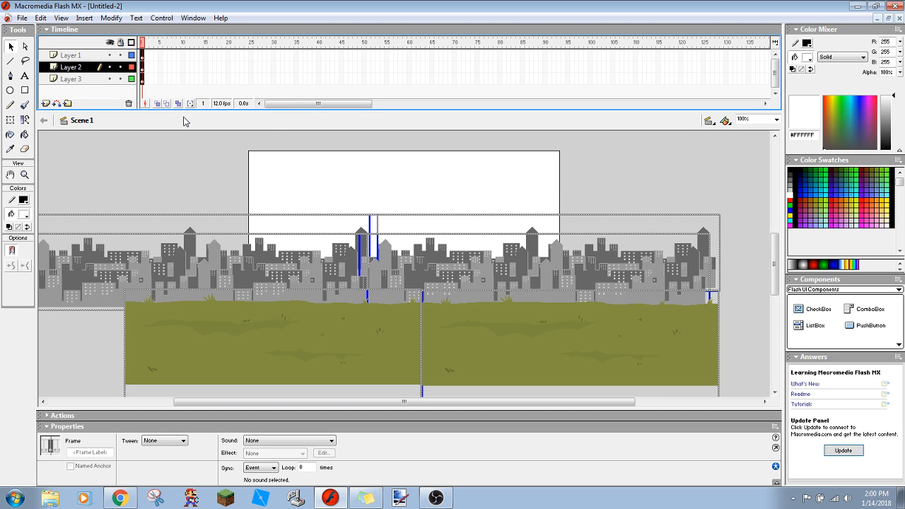
pyautogui.click(148, 90)
pyautogui.click(144, 79)
pyautogui.rightClick(144, 79)
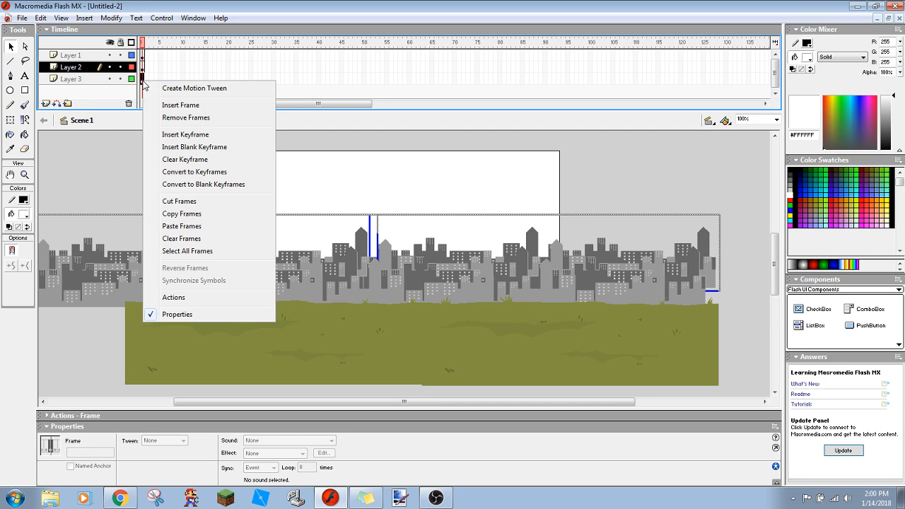
pyautogui.click(167, 135)
pyautogui.click(147, 68)
pyautogui.rightClick(147, 67)
pyautogui.click(169, 120)
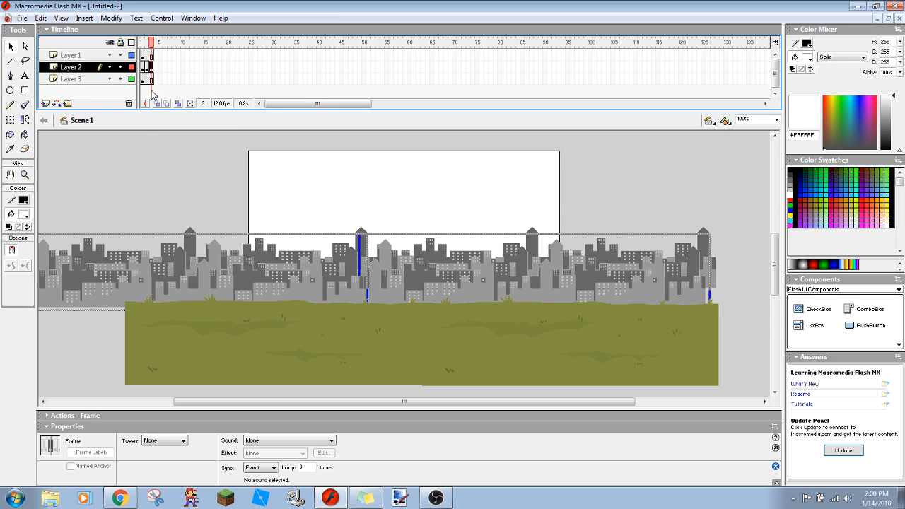
# - Insert keyframes at frames 2 and 3 on Layer 3
pyautogui.rightClick(147, 80)
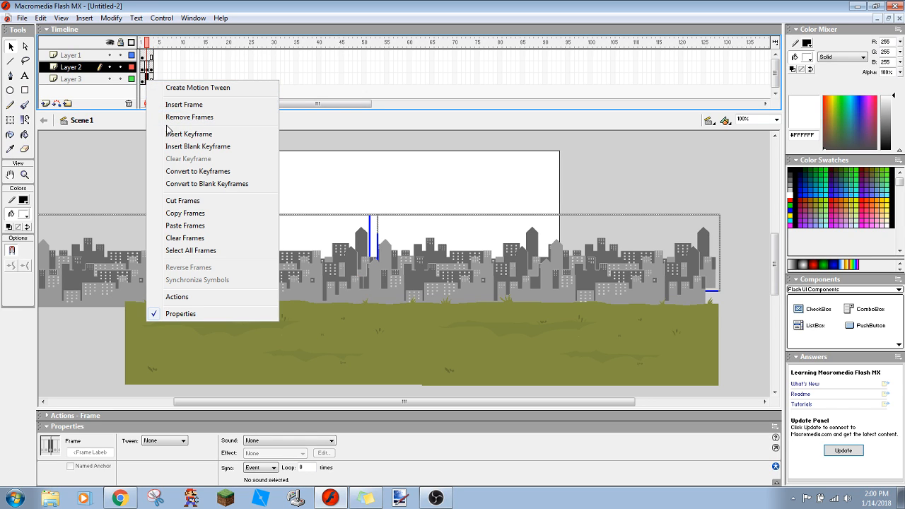
pyautogui.click(177, 133)
pyautogui.click(150, 80)
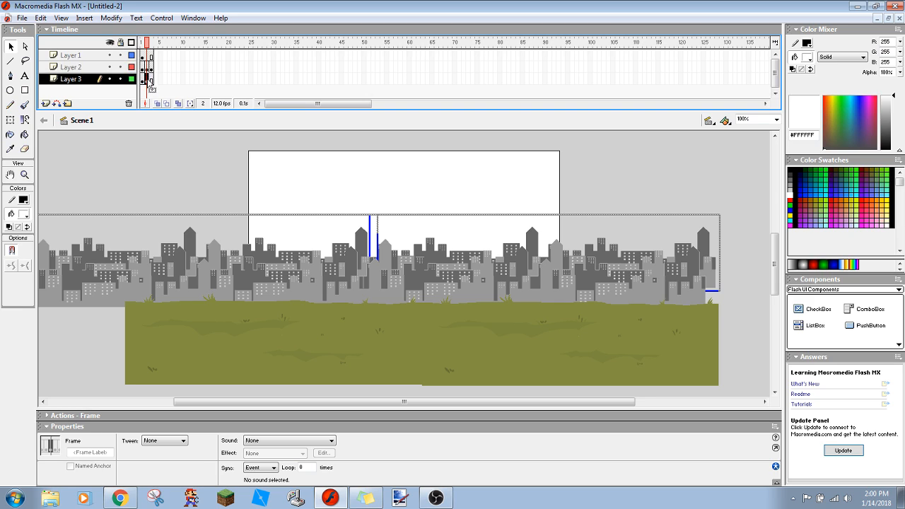
pyautogui.rightClick(149, 80)
pyautogui.click(177, 136)
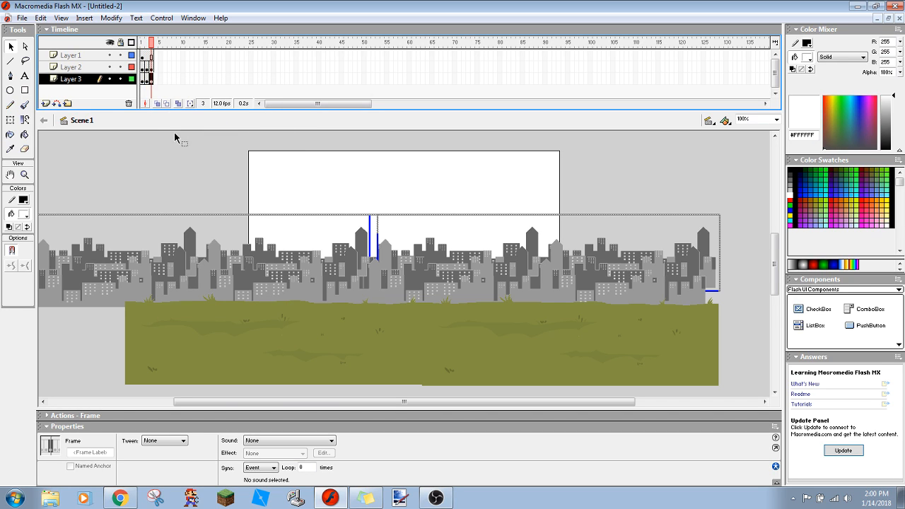
# - Insert keyframes at frames 2 and 3 on Layer 1 and clear the selection
pyautogui.rightClick(148, 64)
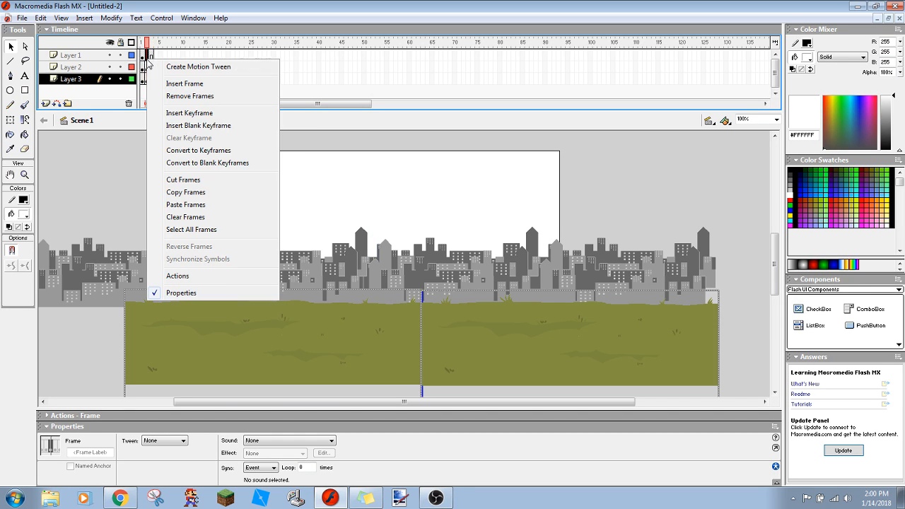
pyautogui.click(172, 115)
pyautogui.rightClick(154, 59)
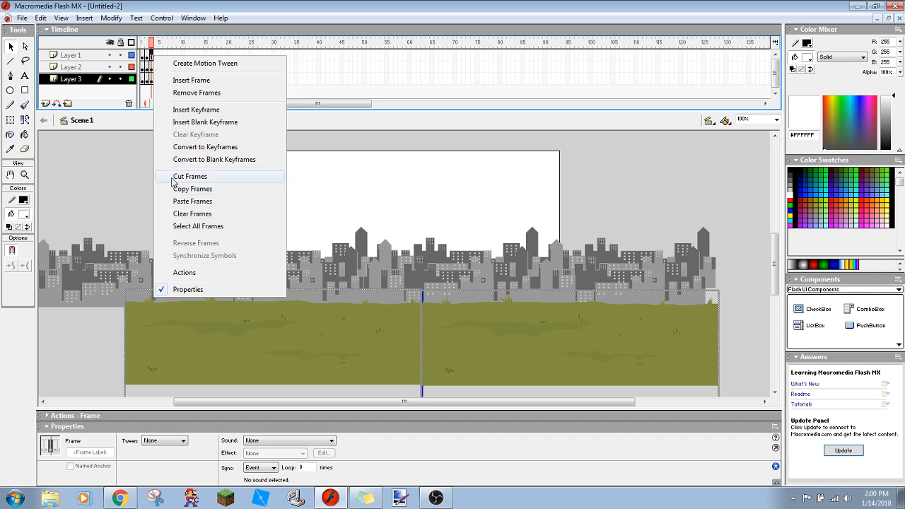
pyautogui.click(181, 111)
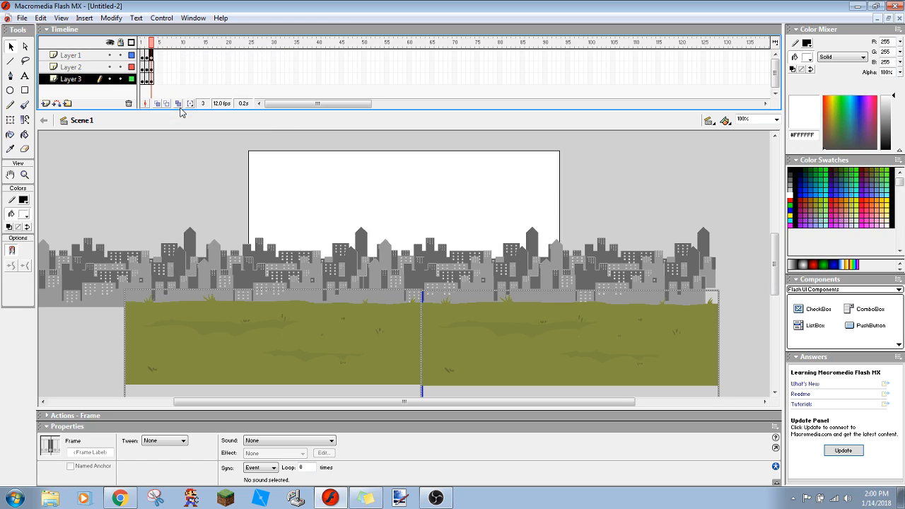
pyautogui.click(125, 226)
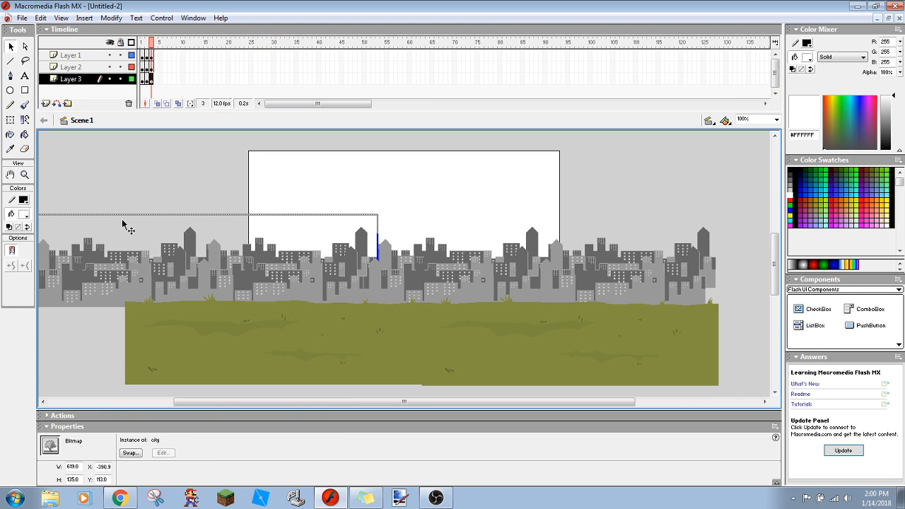
pyautogui.click(68, 354)
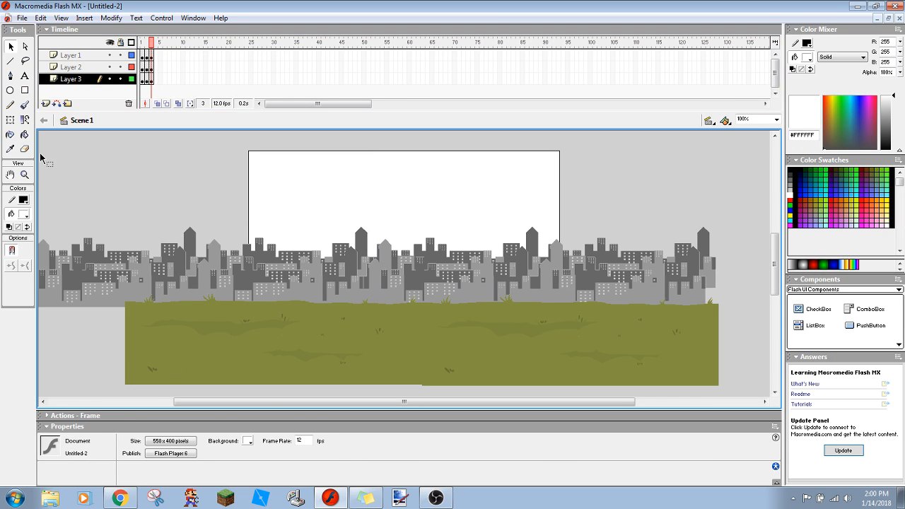
# - On frame 2 of Layer 1, nudge both grass images right by about a fifth of the stage width
pyautogui.click(143, 56)
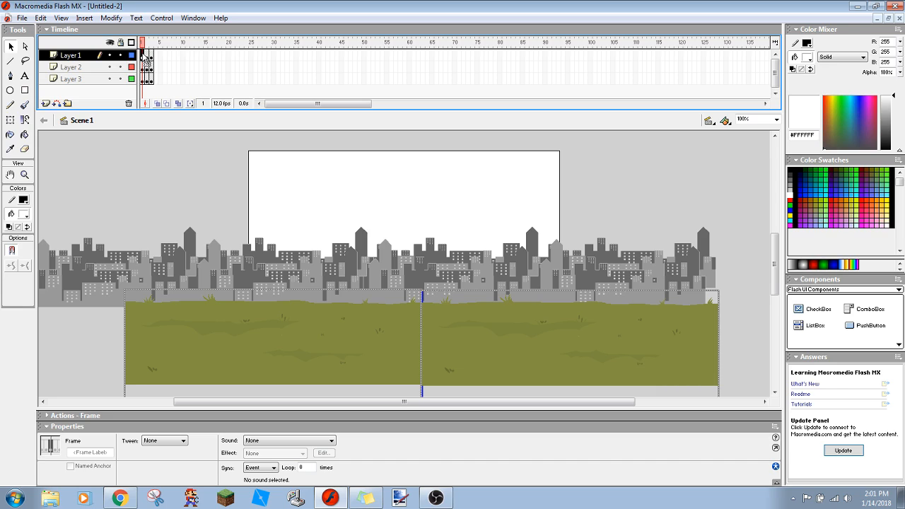
pyautogui.click(170, 173)
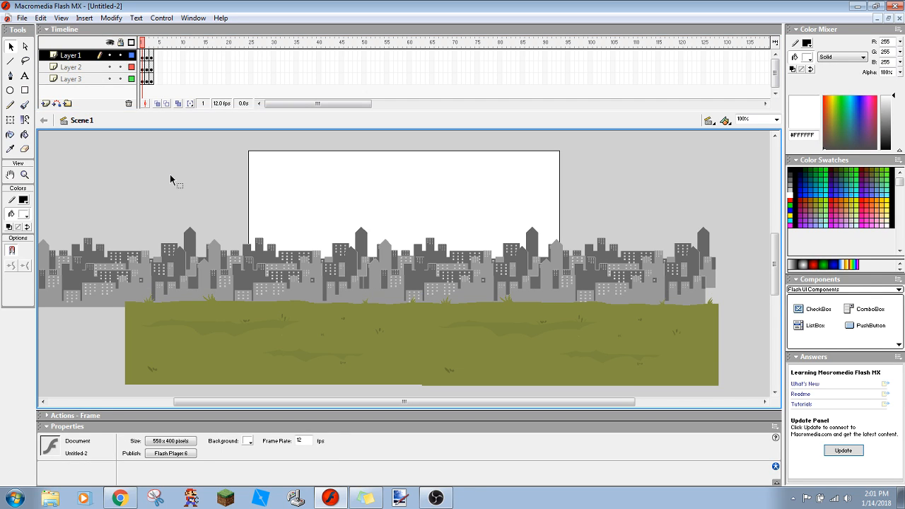
pyautogui.click(217, 348)
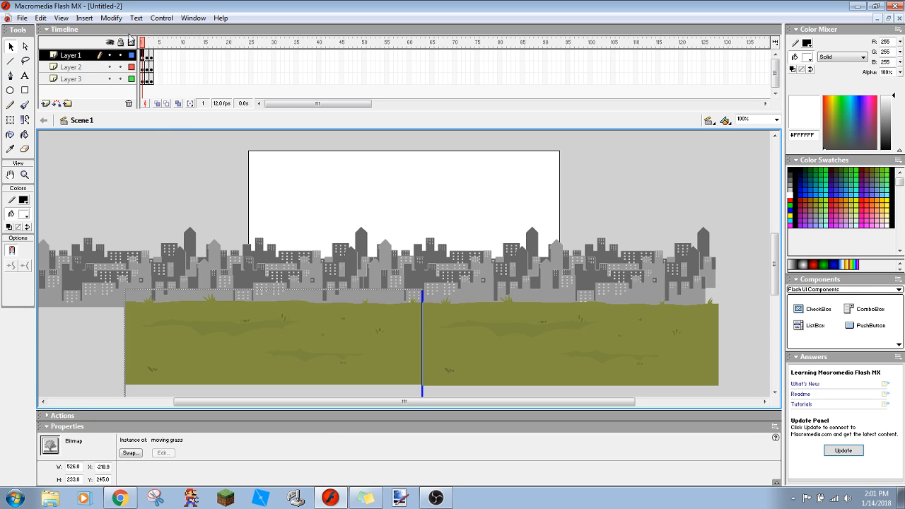
pyautogui.click(145, 54)
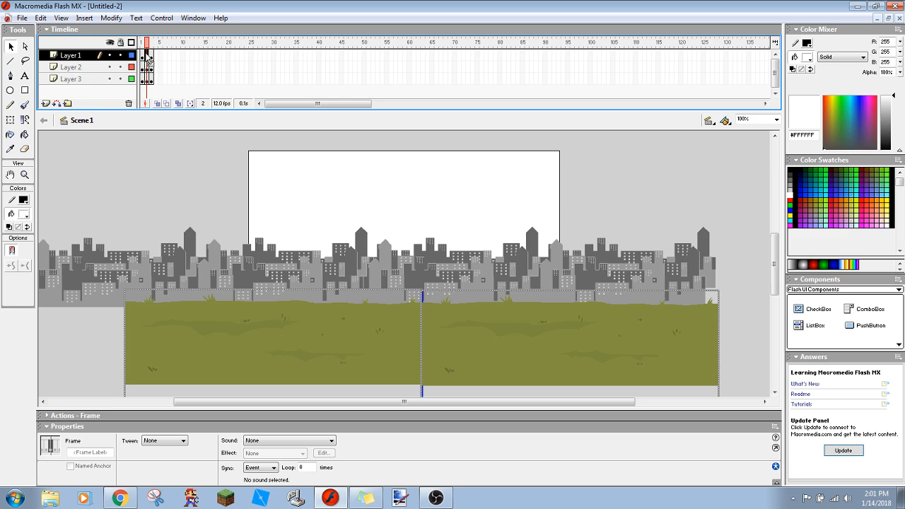
pyautogui.press('Right')
pyautogui.press('Right')
pyautogui.press('Right')
pyautogui.press('Right')
pyautogui.press('Right')
pyautogui.press('Right')
pyautogui.press('Right')
pyautogui.press('Right')
pyautogui.press('Right')
pyautogui.press('Right')
pyautogui.press('Right')
pyautogui.press('Right')
pyautogui.press('Right')
pyautogui.press('Right')
pyautogui.press('Right')
pyautogui.press('Right')
pyautogui.press('Right')
pyautogui.press('Right')
pyautogui.press('Right')
pyautogui.press('Right')
pyautogui.press('Right')
pyautogui.press('Right')
pyautogui.press('Right')
pyautogui.press('Right')
pyautogui.press('Right')
pyautogui.press('Right')
pyautogui.press('Right')
pyautogui.press('Right')
pyautogui.press('Right')
pyautogui.press('Right')
pyautogui.press('Right')
pyautogui.press('Right')
pyautogui.press('Right')
pyautogui.press('Right')
pyautogui.press('Right')
pyautogui.press('Right')
pyautogui.press('Right')
pyautogui.press('Right')
pyautogui.press('Right')
pyautogui.press('Right')
pyautogui.press('Right')
pyautogui.press('Right')
pyautogui.press('Right')
pyautogui.press('Right')
pyautogui.press('Right')
pyautogui.press('Right')
pyautogui.press('Right')
pyautogui.press('Right')
pyautogui.press('Right')
pyautogui.press('Right')
pyautogui.press('Right')
pyautogui.press('Right')
pyautogui.press('Right')
pyautogui.press('Right')
pyautogui.press('Right')
pyautogui.press('Right')
pyautogui.press('Right')
pyautogui.press('Right')
pyautogui.press('Right')
pyautogui.press('Right')
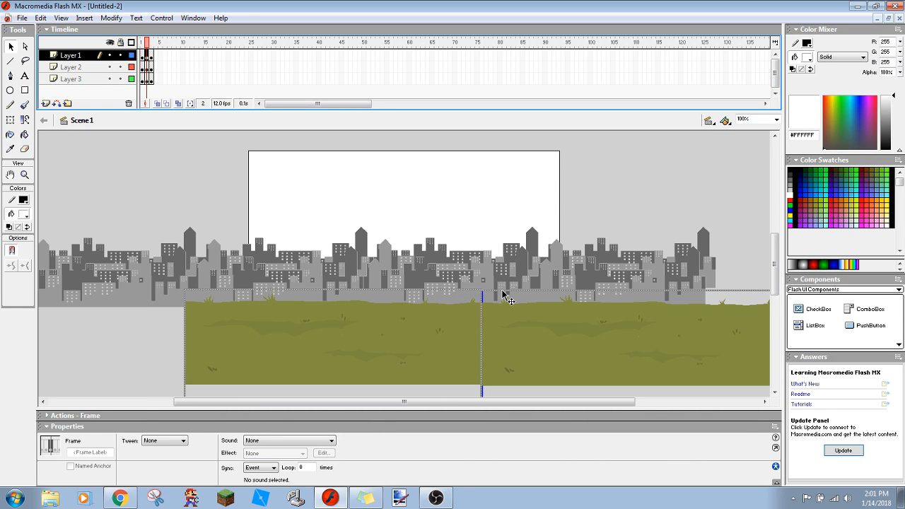
# - On frame 2, nudge both Layer 2 skylines right by about a tenth of the stage width
pyautogui.click(68, 69)
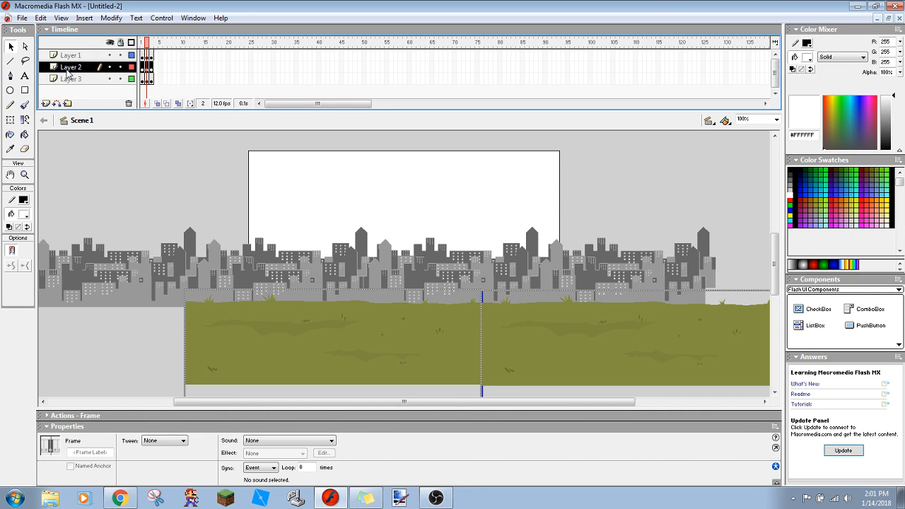
pyautogui.press('Right')
pyautogui.press('Right')
pyautogui.press('Right')
pyautogui.press('Right')
pyautogui.press('Right')
pyautogui.press('Right')
pyautogui.press('Right')
pyautogui.press('Right')
pyautogui.press('Right')
pyautogui.press('Right')
pyautogui.press('Right')
pyautogui.press('Right')
pyautogui.press('Right')
pyautogui.press('Right')
pyautogui.press('Right')
pyautogui.press('Right')
pyautogui.press('Right')
pyautogui.press('Right')
pyautogui.press('Right')
pyautogui.press('Right')
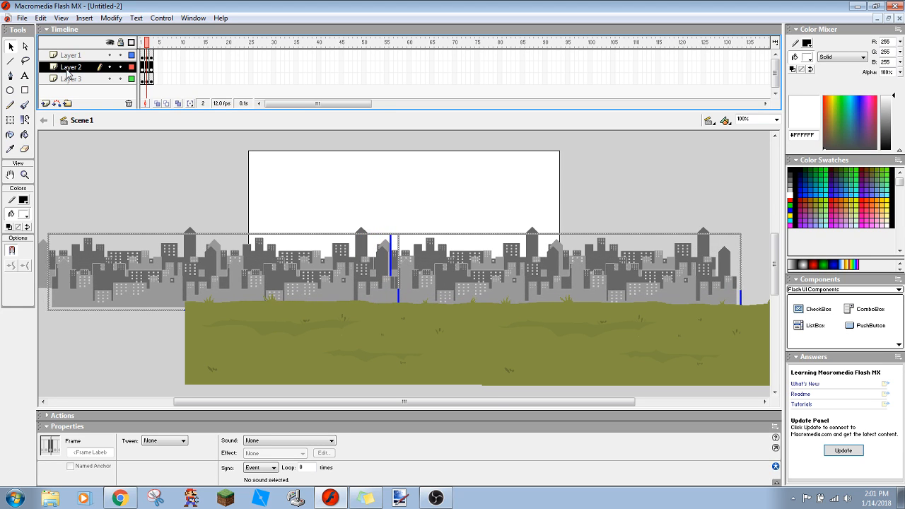
pyautogui.click(141, 194)
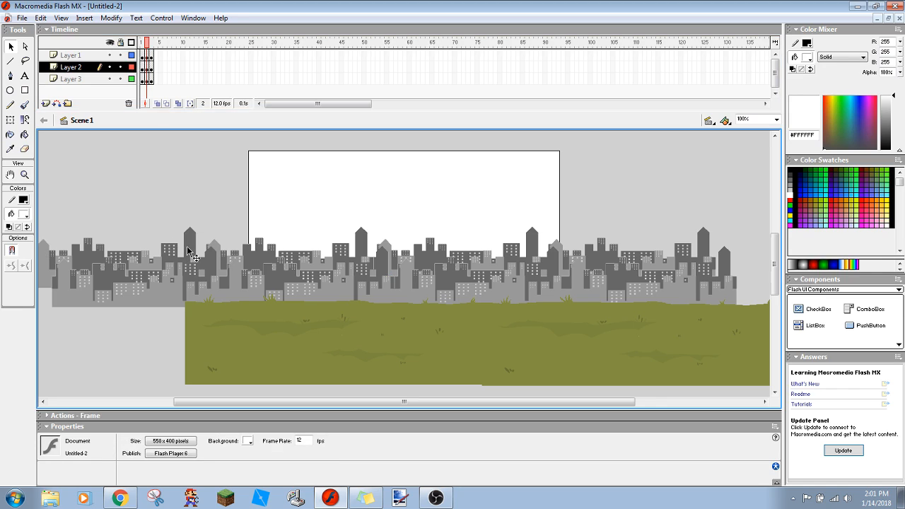
# - On frame 2, nudge both Layer 3 skylines right by about a twentieth of the stage width, less than the Layer 2 shift
pyautogui.click(90, 90)
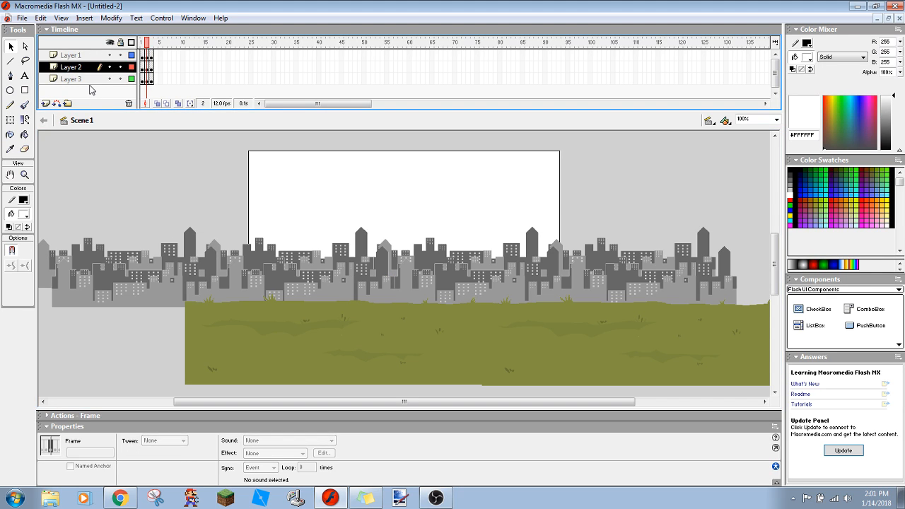
pyautogui.click(90, 80)
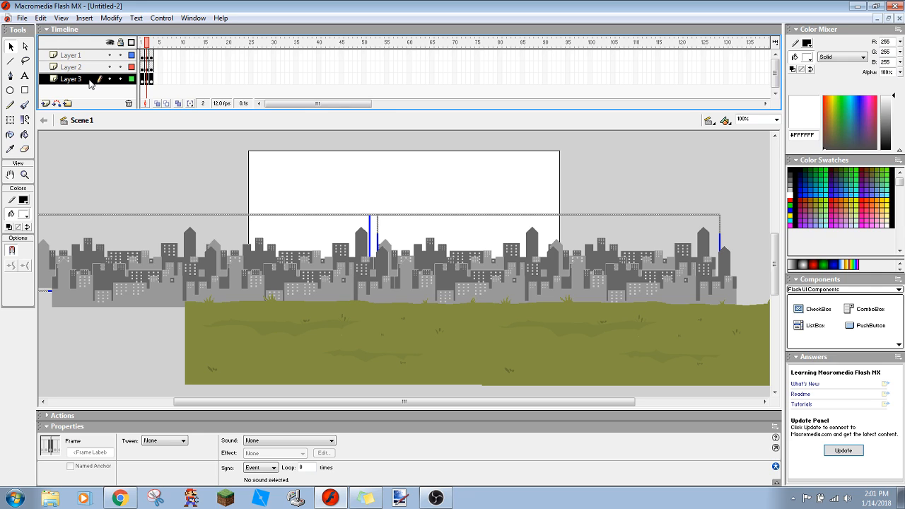
pyautogui.press('Right')
pyautogui.press('Right')
pyautogui.press('Right')
pyautogui.press('Right')
pyautogui.press('Right')
pyautogui.press('Right')
pyautogui.press('Right')
pyautogui.press('Right')
pyautogui.press('Right')
pyautogui.press('Right')
pyautogui.press('Right')
pyautogui.press('Right')
pyautogui.press('Right')
pyautogui.press('Right')
pyautogui.press('Right')
pyautogui.press('Right')
pyautogui.press('Right')
pyautogui.press('Right')
pyautogui.press('Right')
pyautogui.press('Right')
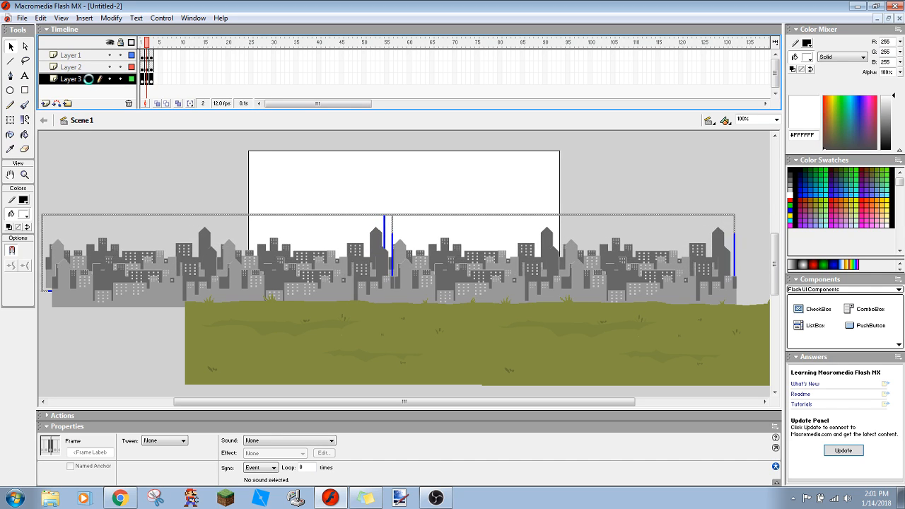
pyautogui.press('Left')
pyautogui.press('Left')
pyautogui.press('Left')
pyautogui.press('Left')
pyautogui.press('Left')
pyautogui.press('Left')
pyautogui.press('Left')
pyautogui.press('Left')
pyautogui.press('Left')
pyautogui.press('Left')
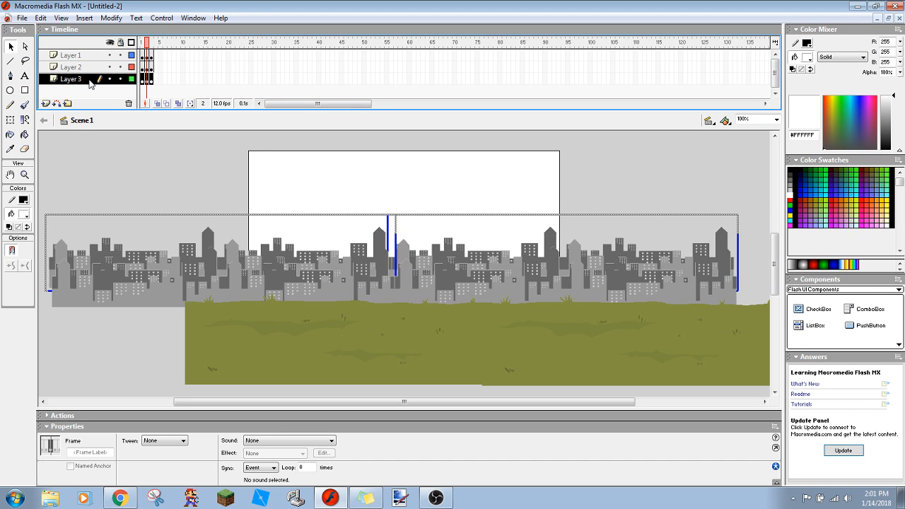
pyautogui.press('Left')
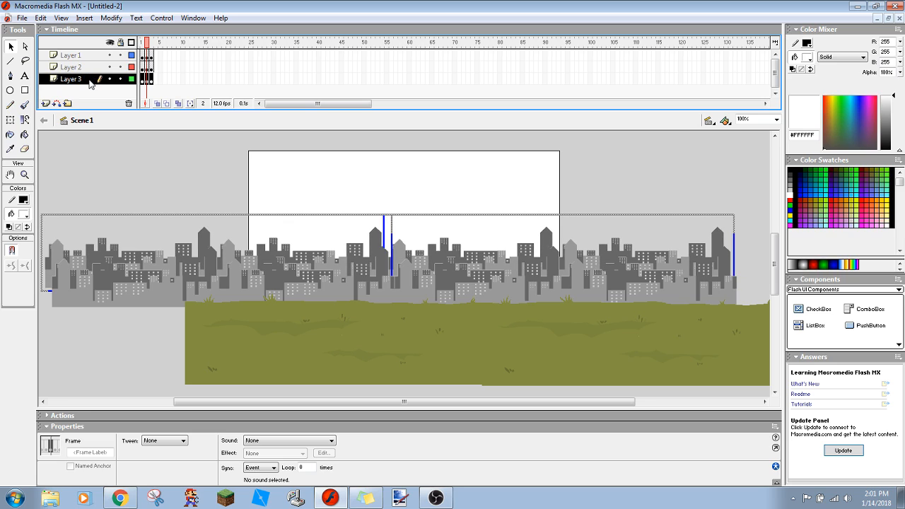
pyautogui.click(188, 161)
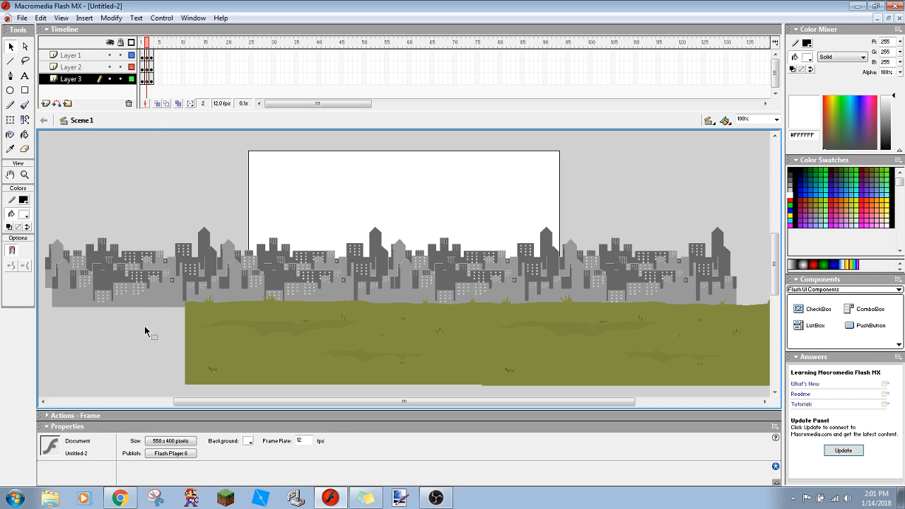
pyautogui.click(151, 80)
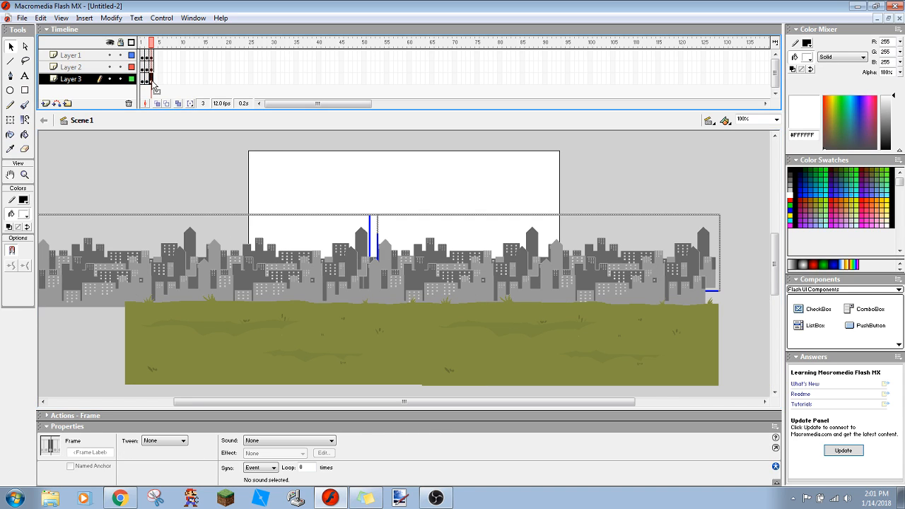
pyautogui.click(98, 328)
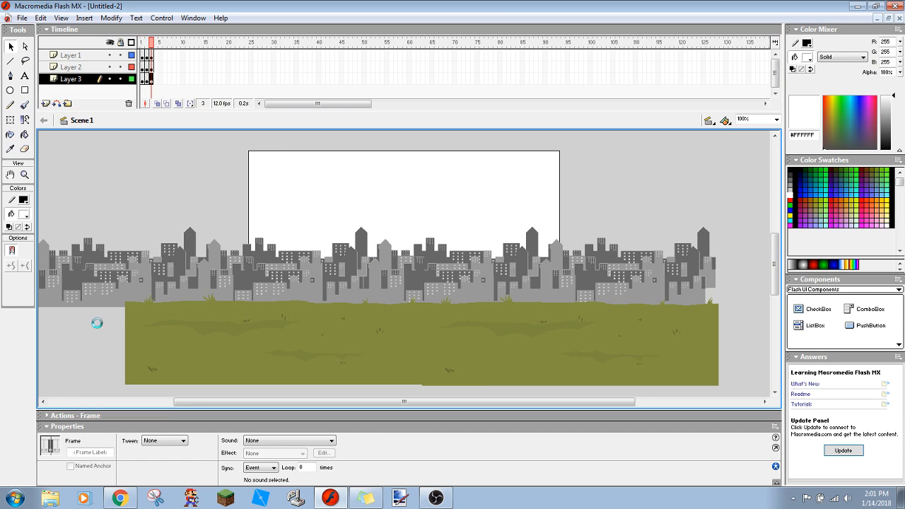
pyautogui.click(90, 56)
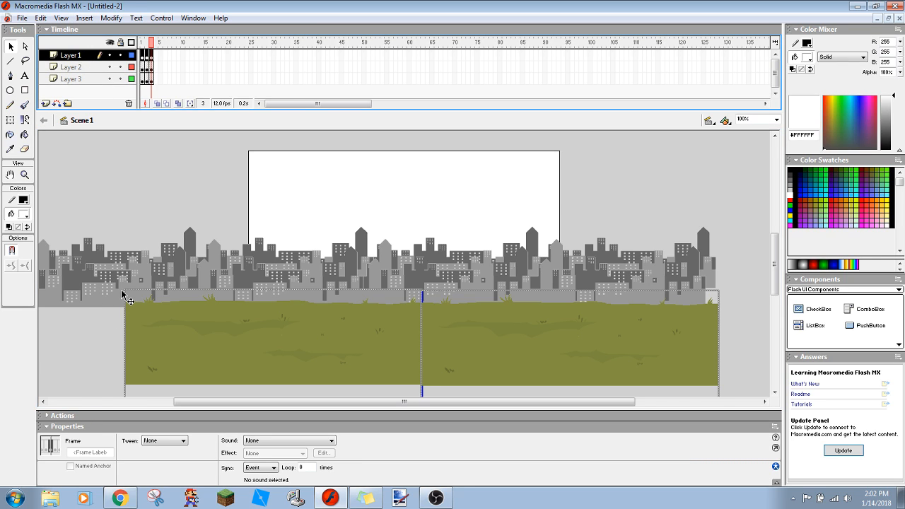
pyautogui.rightClick(154, 59)
pyautogui.click(173, 92)
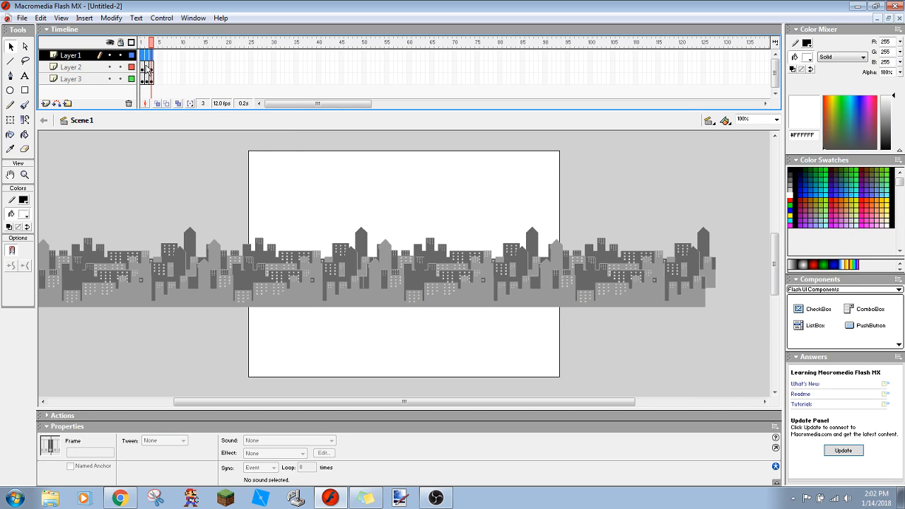
pyautogui.press('Delete')
pyautogui.hotkey('ctrl', 'z')
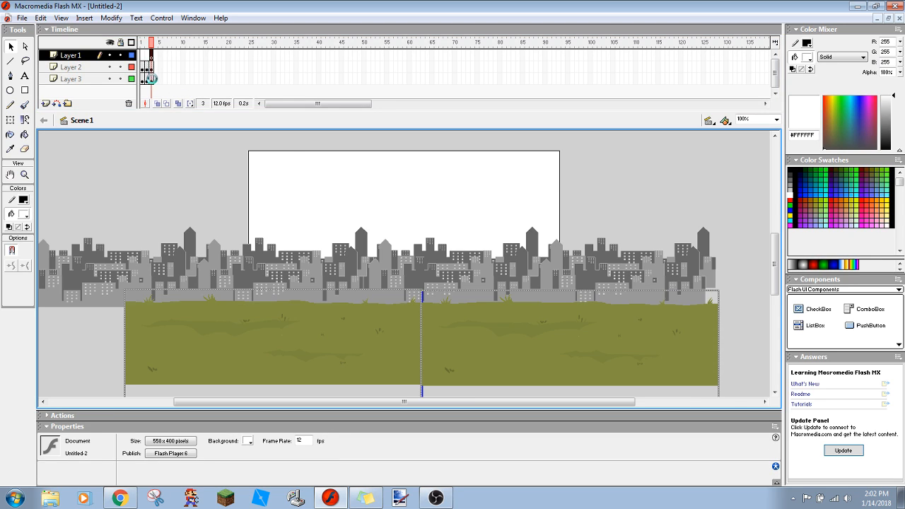
# - Remove frame 3 from Layer 1, Layer 2 and Layer 3
pyautogui.rightClick(150, 55)
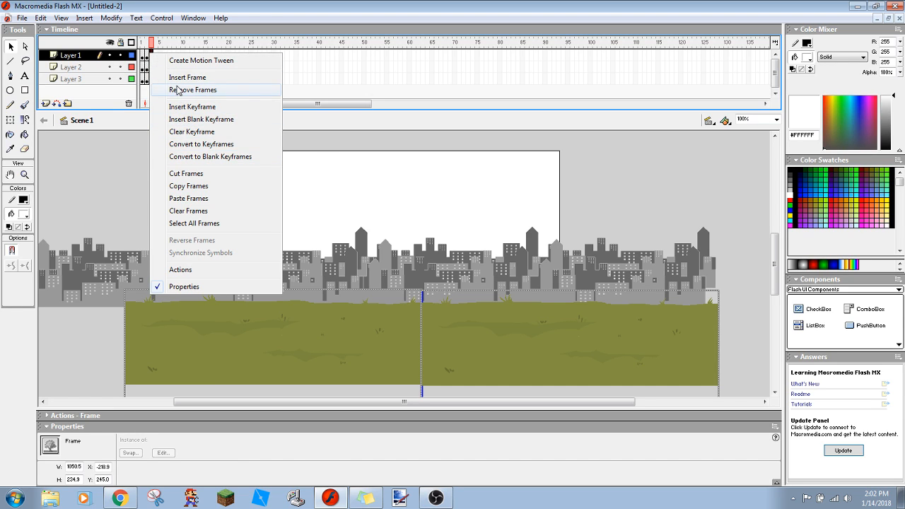
pyautogui.click(178, 90)
pyautogui.rightClick(151, 68)
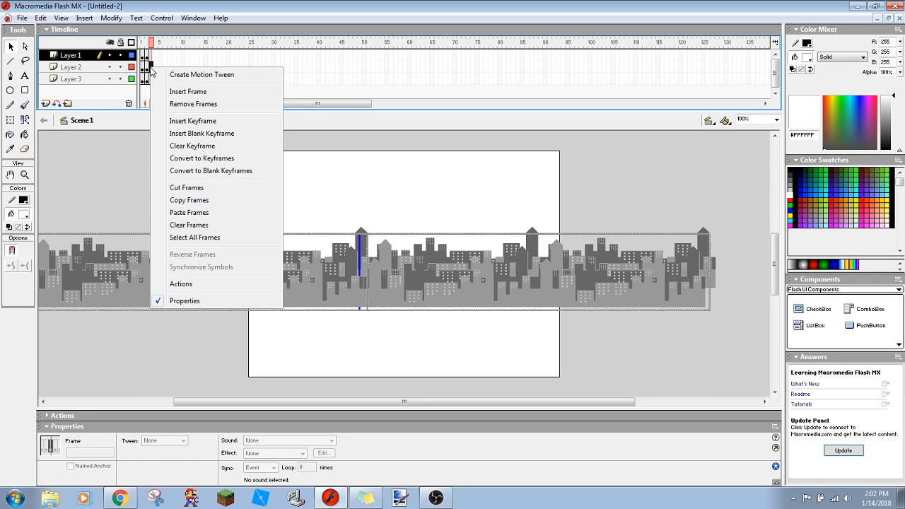
pyautogui.click(174, 97)
pyautogui.rightClick(152, 79)
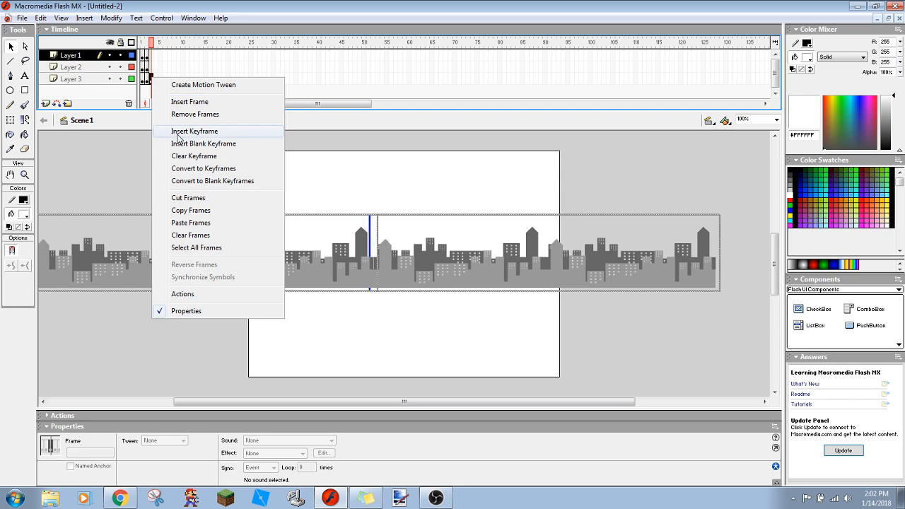
pyautogui.click(178, 113)
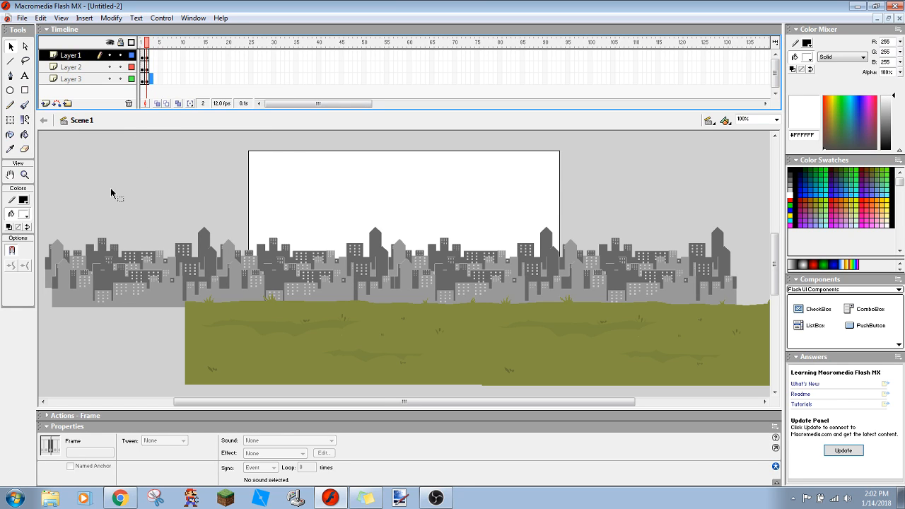
# - Insert a keyframe at frame 3 on all three layers and clear the selection
pyautogui.rightClick(152, 55)
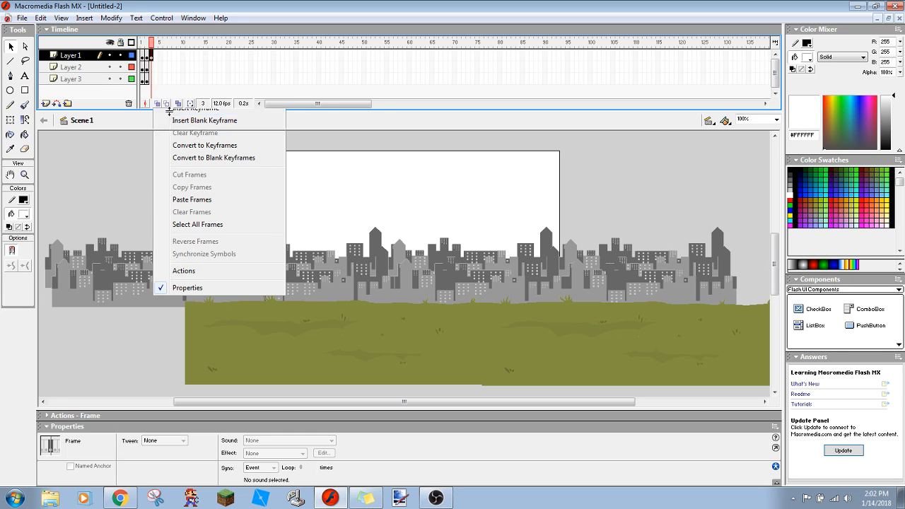
pyautogui.click(170, 115)
pyautogui.rightClick(152, 69)
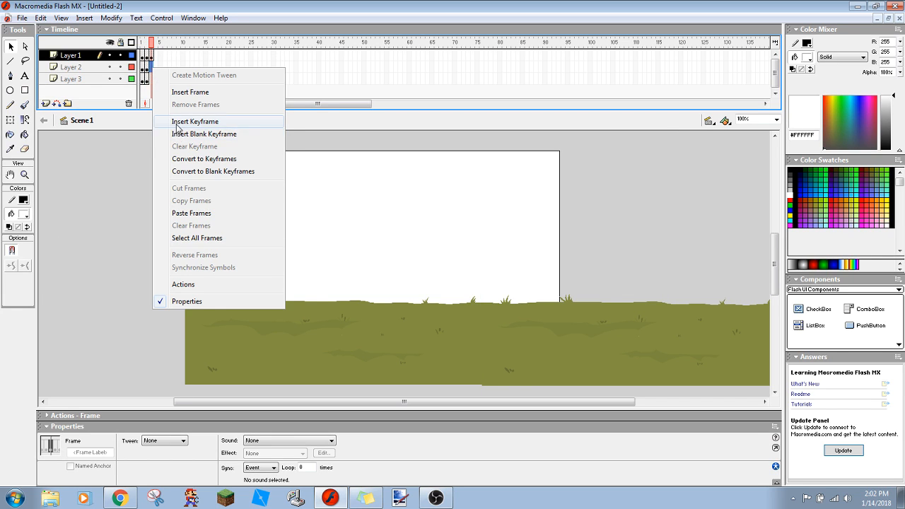
pyautogui.click(177, 123)
pyautogui.rightClick(150, 80)
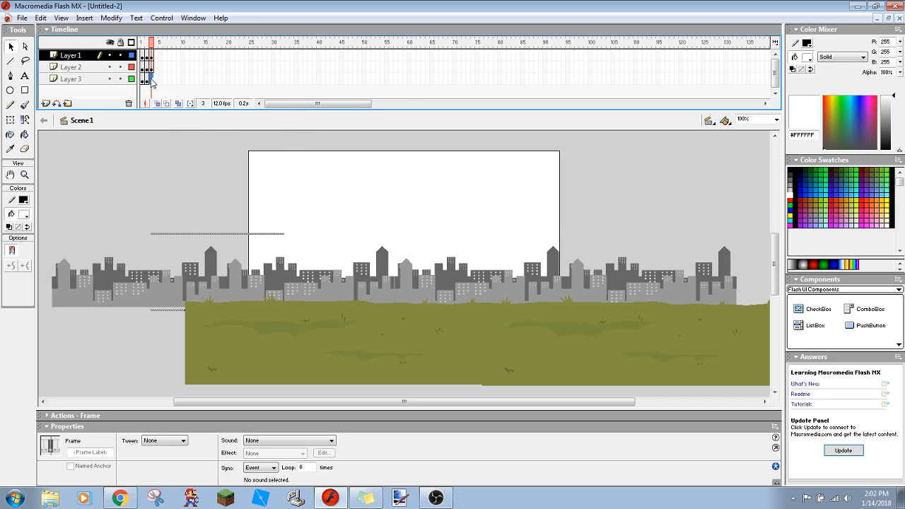
pyautogui.click(162, 128)
pyautogui.click(163, 159)
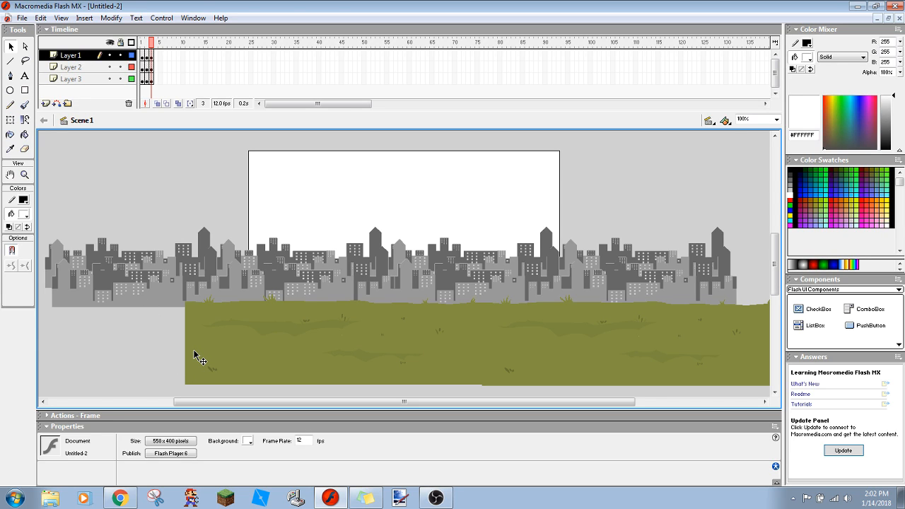
# - On frame 3 of Layer 1, nudge both grass images right by about a fifth of the stage width
pyautogui.moveTo(195, 356); pyautogui.dragTo(193, 356)
pyautogui.click(74, 57)
pyautogui.press('Right')
pyautogui.press('Right')
pyautogui.press('Right')
pyautogui.press('Right')
pyautogui.press('Right')
pyautogui.press('Right')
pyautogui.press('Right')
pyautogui.press('Right')
pyautogui.press('Right')
pyautogui.press('Right')
pyautogui.press('Right')
pyautogui.press('Right')
pyautogui.press('Right')
pyautogui.press('Right')
pyautogui.press('Right')
pyautogui.press('Right')
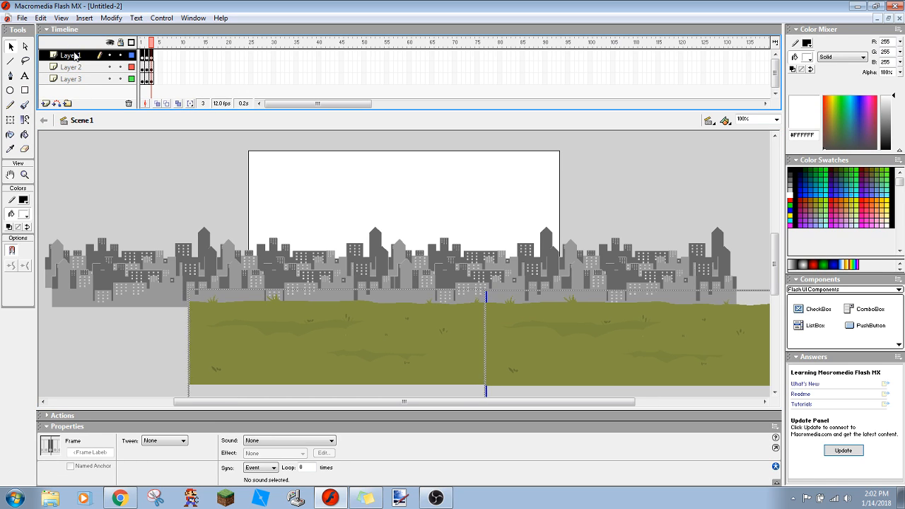
pyautogui.press('Right')
pyautogui.press('Right')
pyautogui.press('Right')
pyautogui.press('Right')
pyautogui.press('Right')
pyautogui.press('Right')
pyautogui.press('Right')
pyautogui.press('Right')
pyautogui.press('Right')
pyautogui.press('Right')
pyautogui.press('Right')
pyautogui.press('Right')
pyautogui.press('Right')
pyautogui.press('Right')
pyautogui.press('Right')
pyautogui.press('Right')
pyautogui.press('Right')
pyautogui.press('Right')
pyautogui.press('Right')
pyautogui.press('Right')
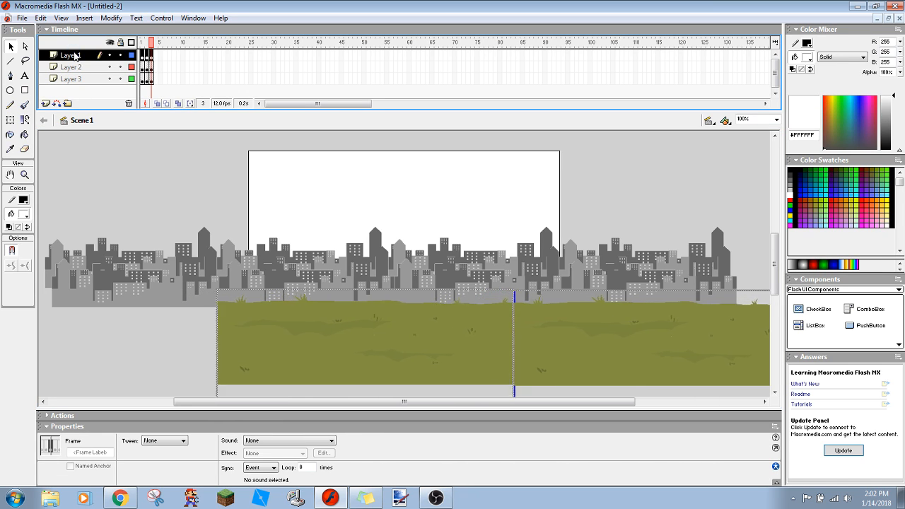
pyautogui.press('Right')
pyautogui.press('Right')
pyautogui.press('Right')
pyautogui.press('Right')
pyautogui.press('Right')
pyautogui.press('Right')
pyautogui.press('Right')
pyautogui.press('Right')
pyautogui.press('Right')
pyautogui.press('Right')
pyautogui.press('Right')
pyautogui.press('Right')
pyautogui.press('Right')
pyautogui.press('Right')
pyautogui.press('Right')
pyautogui.press('Right')
pyautogui.press('Right')
pyautogui.press('Right')
pyautogui.press('Right')
pyautogui.press('Right')
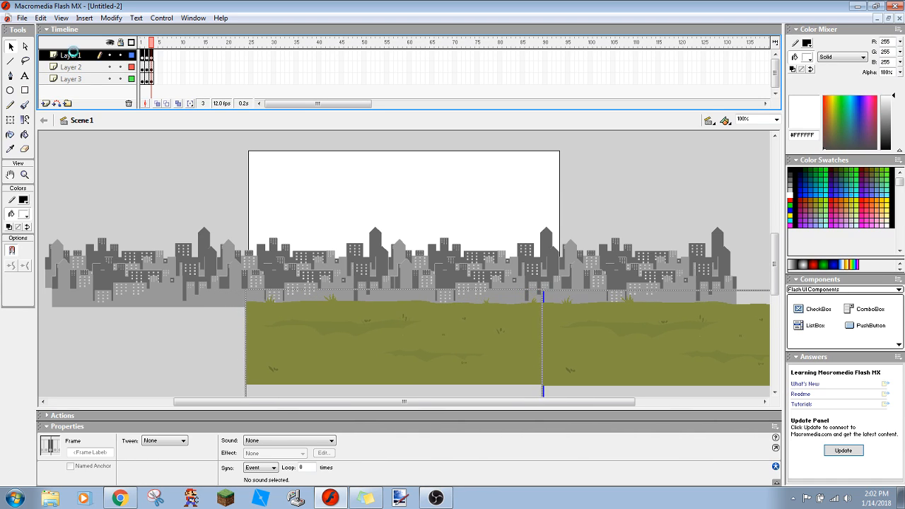
pyautogui.press('Right')
pyautogui.press('Left')
pyautogui.press('Left')
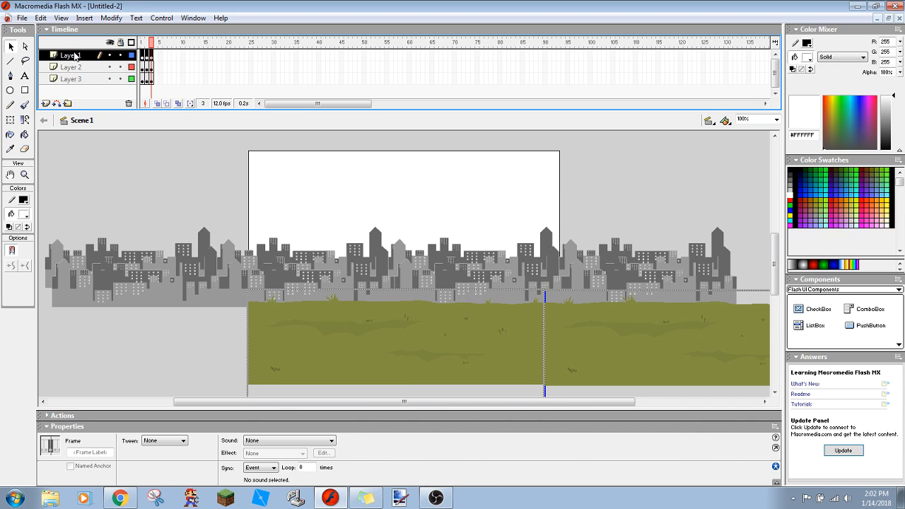
pyautogui.press('Left')
pyautogui.press('Left')
pyautogui.press('Left')
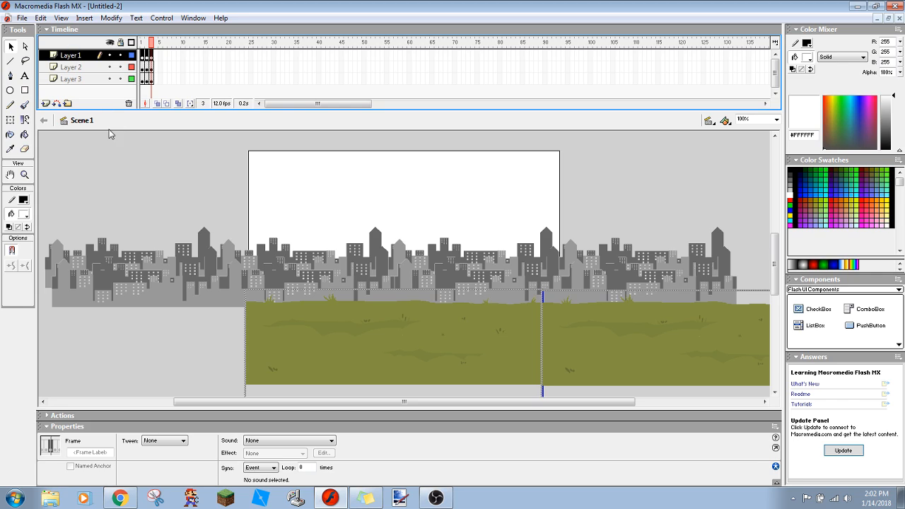
# - On frame 3, nudge both Layer 2 skylines right by about a twentieth of the stage width
pyautogui.click(104, 68)
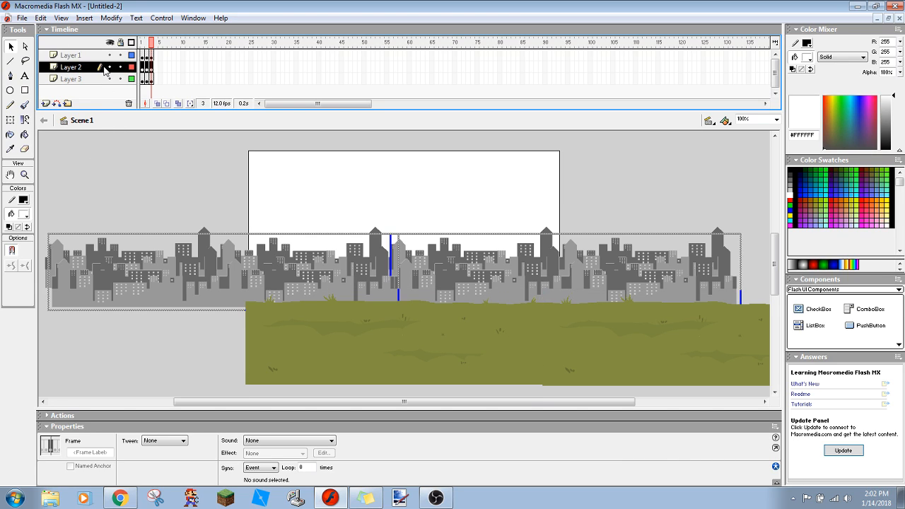
pyautogui.press('Right')
pyautogui.press('Right')
pyautogui.press('Right')
pyautogui.press('Right')
pyautogui.press('Right')
pyautogui.press('Right')
pyautogui.press('Right')
pyautogui.press('Right')
pyautogui.press('Right')
pyautogui.press('Right')
pyautogui.press('Right')
pyautogui.press('Right')
pyautogui.press('Right')
pyautogui.press('Right')
pyautogui.press('Right')
pyautogui.press('Right')
pyautogui.press('Right')
pyautogui.press('Right')
pyautogui.press('Right')
pyautogui.press('Right')
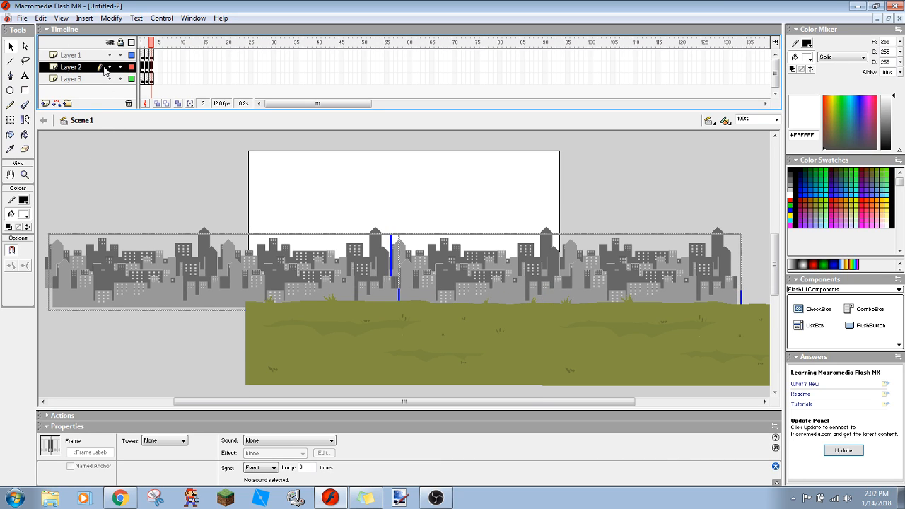
pyautogui.press('Right')
pyautogui.press('Right')
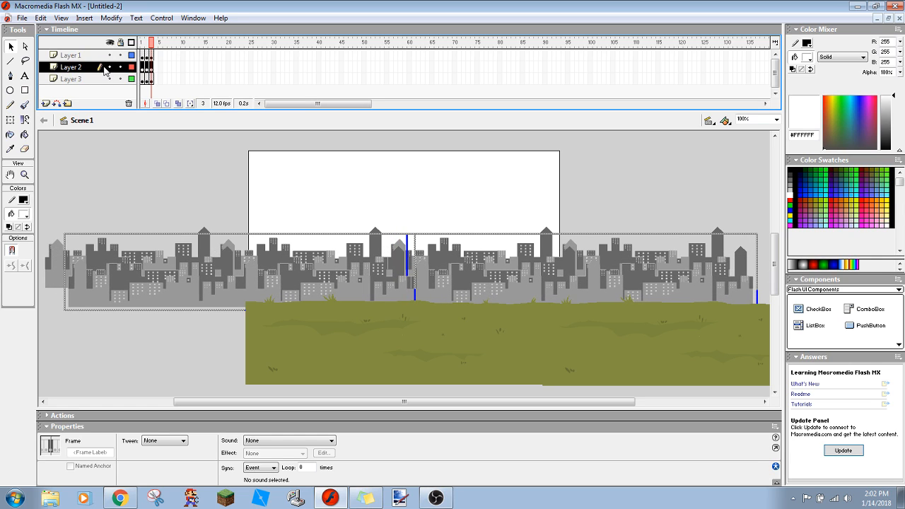
# - On frame 3, nudge both Layer 3 skylines right by slightly less than the Layer 2 shift and play the animation
pyautogui.click(69, 79)
pyautogui.press('Right')
pyautogui.press('Right')
pyautogui.press('Right')
pyautogui.press('Right')
pyautogui.press('Right')
pyautogui.press('Right')
pyautogui.press('Right')
pyautogui.press('Right')
pyautogui.press('Right')
pyautogui.press('Right')
pyautogui.press('Right')
pyautogui.press('Right')
pyautogui.press('Right')
pyautogui.press('Right')
pyautogui.press('Right')
pyautogui.press('Right')
pyautogui.press('Right')
pyautogui.press('Right')
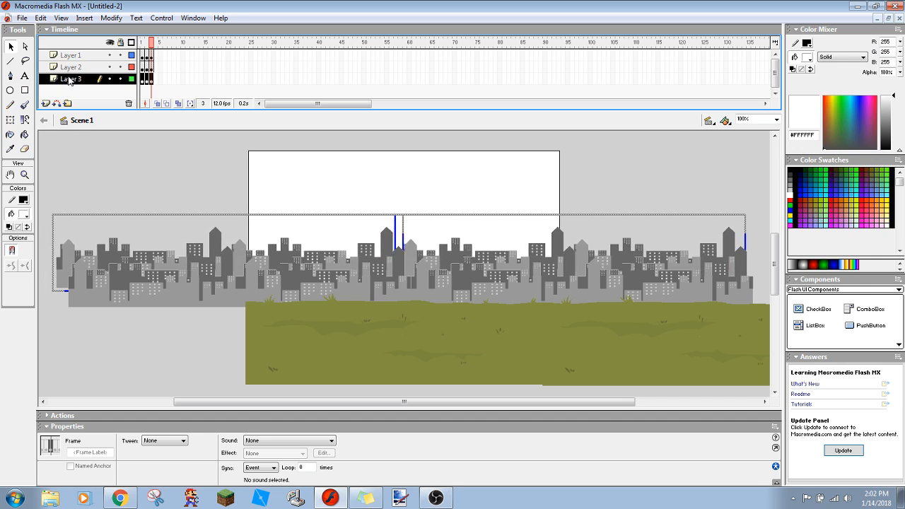
pyautogui.click(74, 157)
pyautogui.press('Return')
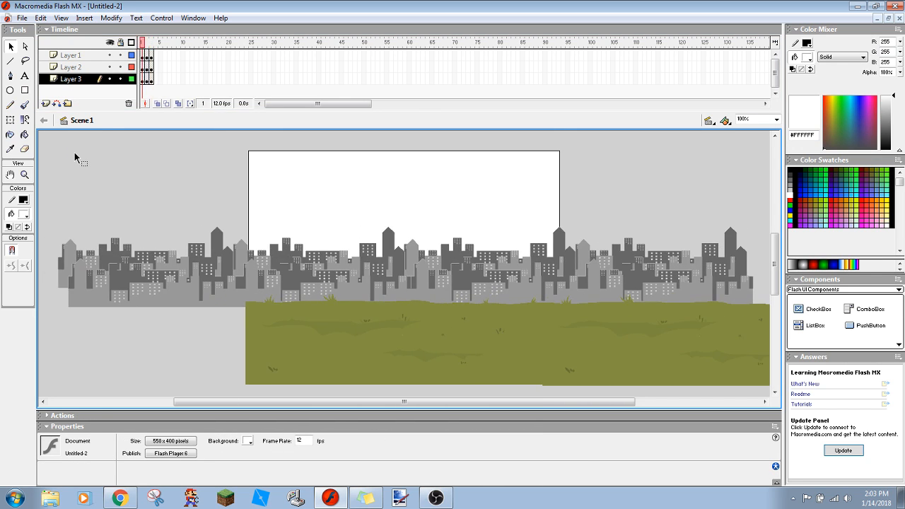
# - On frame 3, nudge the Layer 3 skylines back left by about a twenty-fifth of the stage width
pyautogui.click(68, 60)
pyautogui.click(71, 82)
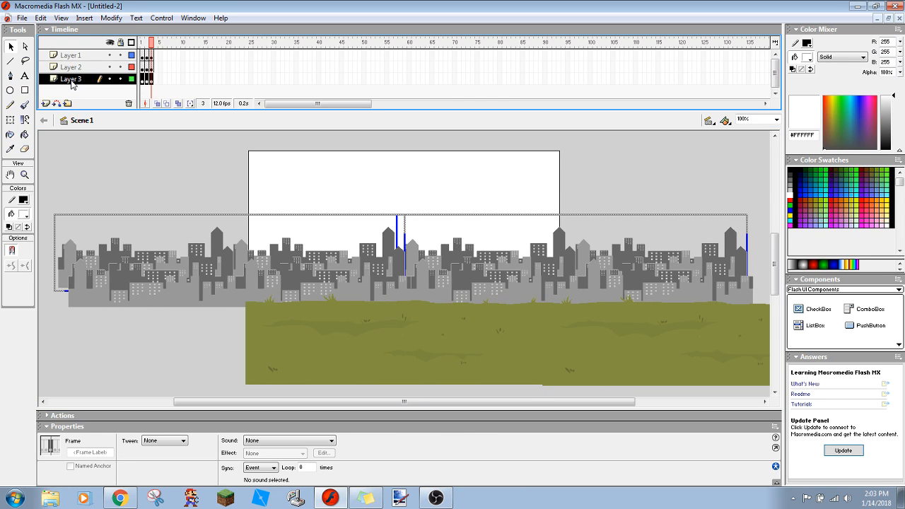
pyautogui.press('Left')
pyautogui.press('Left')
pyautogui.press('Left')
pyautogui.press('Left')
pyautogui.press('Left')
pyautogui.press('Left')
pyautogui.press('Left')
pyautogui.press('Left')
pyautogui.press('Left')
pyautogui.press('Left')
pyautogui.press('Left')
pyautogui.press('Left')
pyautogui.press('Left')
pyautogui.press('Left')
pyautogui.press('Left')
pyautogui.press('Left')
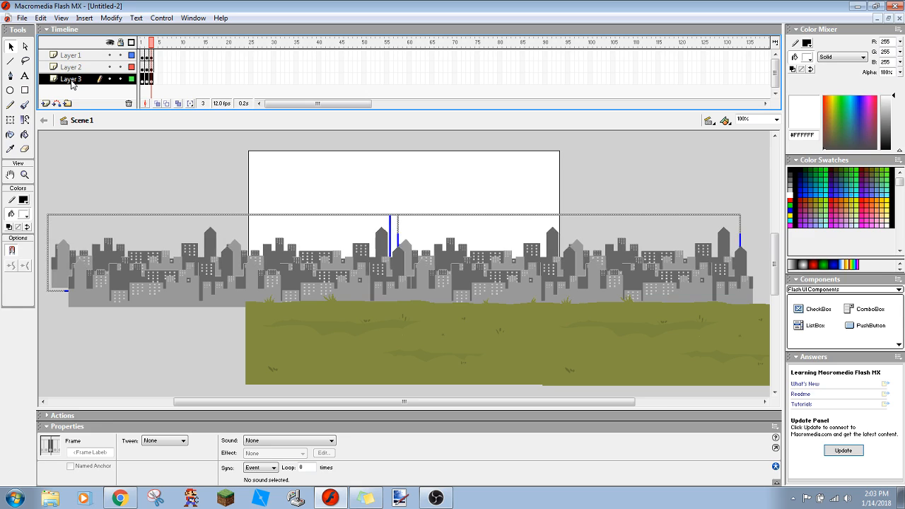
pyautogui.click(62, 66)
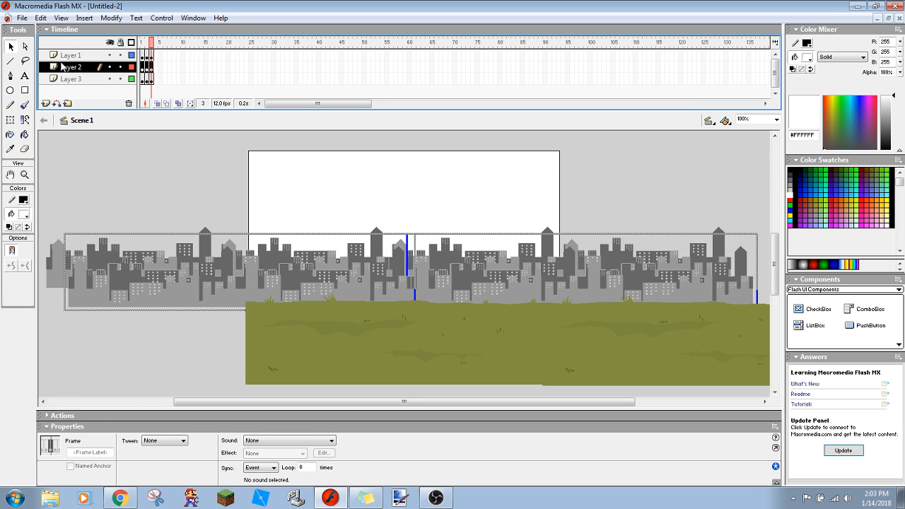
pyautogui.click(65, 57)
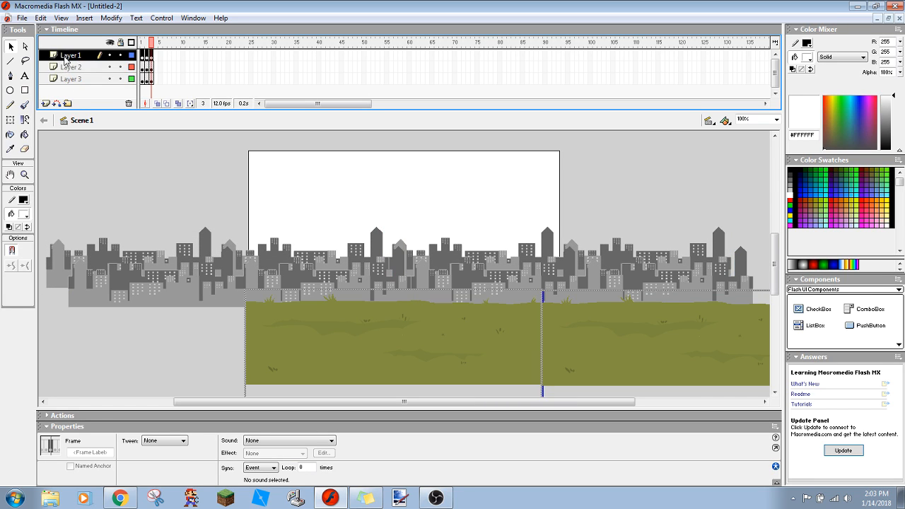
# - On frame 2, nudge the Layer 3 skylines slightly left to reduce their shift from frame 1
pyautogui.click(143, 55)
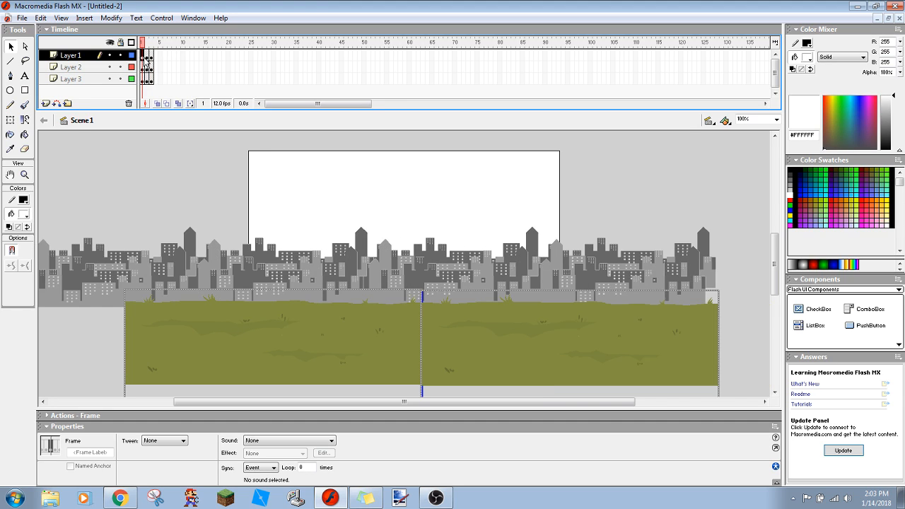
pyautogui.click(144, 79)
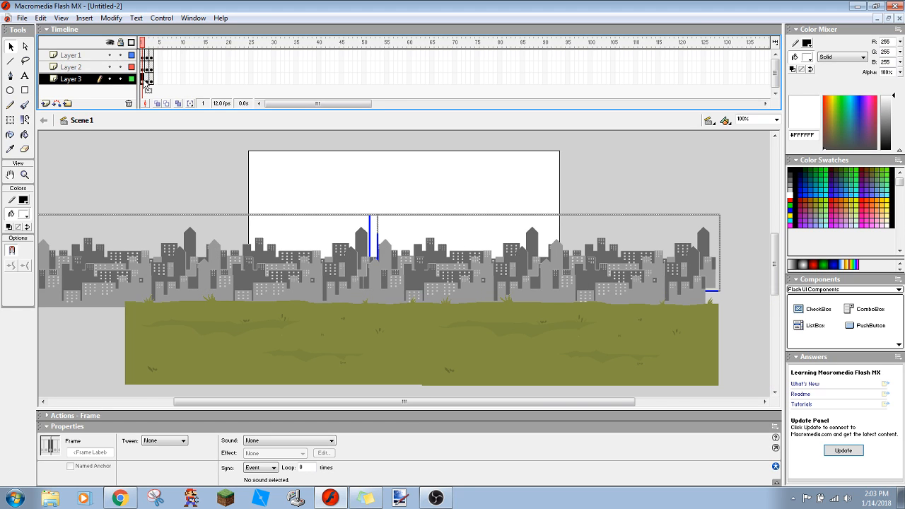
pyautogui.click(148, 79)
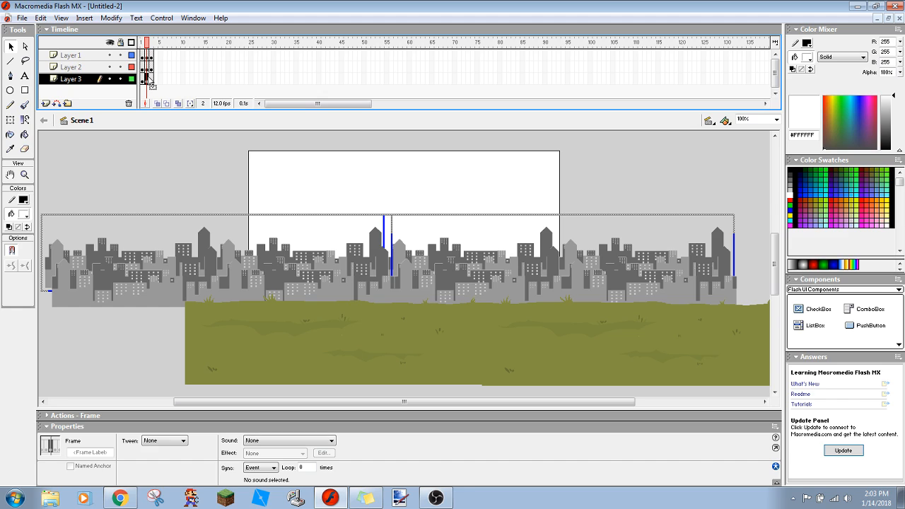
pyautogui.press('Left')
pyautogui.press('Left')
pyautogui.press('Left')
pyautogui.press('Left')
pyautogui.press('Left')
pyautogui.press('Left')
pyautogui.press('Left')
pyautogui.press('Left')
pyautogui.press('Left')
pyautogui.press('Left')
pyautogui.press('Left')
pyautogui.press('Left')
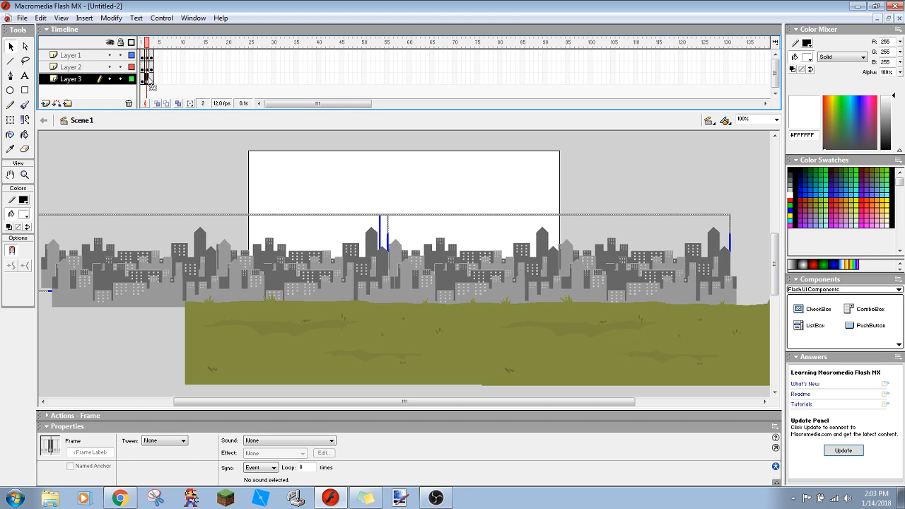
# - On frame 3, nudge the Layer 3 skylines right by about a twenty-fifth of the stage width
pyautogui.click(150, 79)
pyautogui.press('Right')
pyautogui.press('Right')
pyautogui.press('Right')
pyautogui.press('Right')
pyautogui.press('Right')
pyautogui.press('Right')
pyautogui.press('Right')
pyautogui.press('Right')
pyautogui.press('Right')
pyautogui.press('Right')
pyautogui.press('Right')
pyautogui.press('Right')
pyautogui.press('Right')
pyautogui.press('Right')
pyautogui.press('Right')
pyautogui.press('Right')
pyautogui.press('Right')
pyautogui.press('Right')
pyautogui.press('Right')
pyautogui.press('Right')
pyautogui.press('Right')
pyautogui.press('Right')
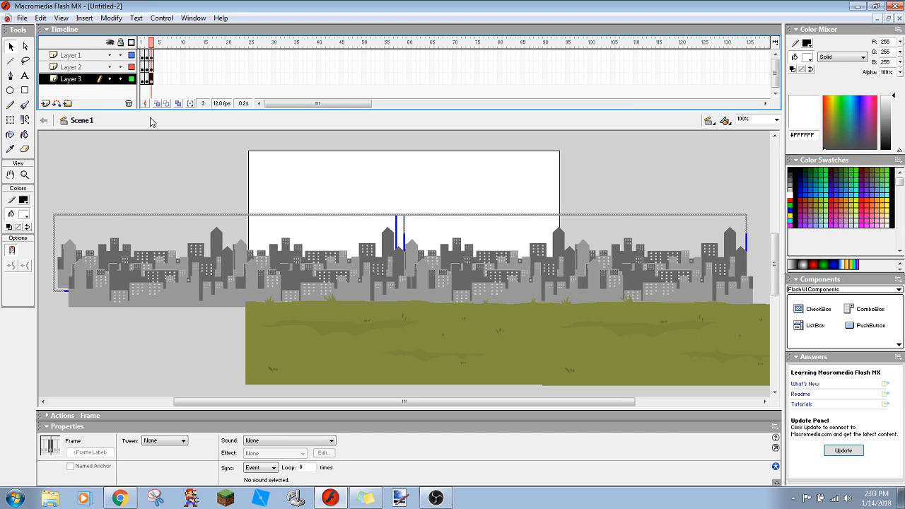
# - Clear the selection, turn on loop playback and preview the three-frame background animation
pyautogui.click(139, 178)
pyautogui.press('Return')
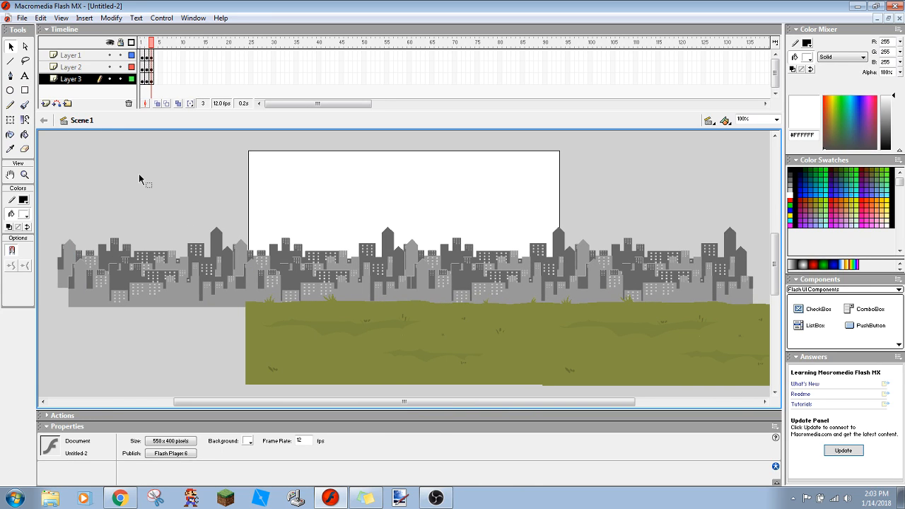
pyautogui.click(136, 17)
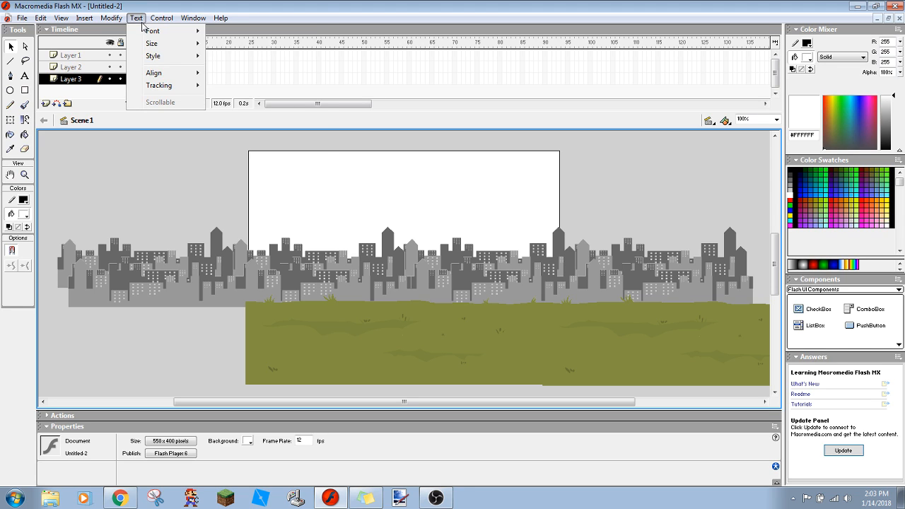
pyautogui.moveTo(162, 19)
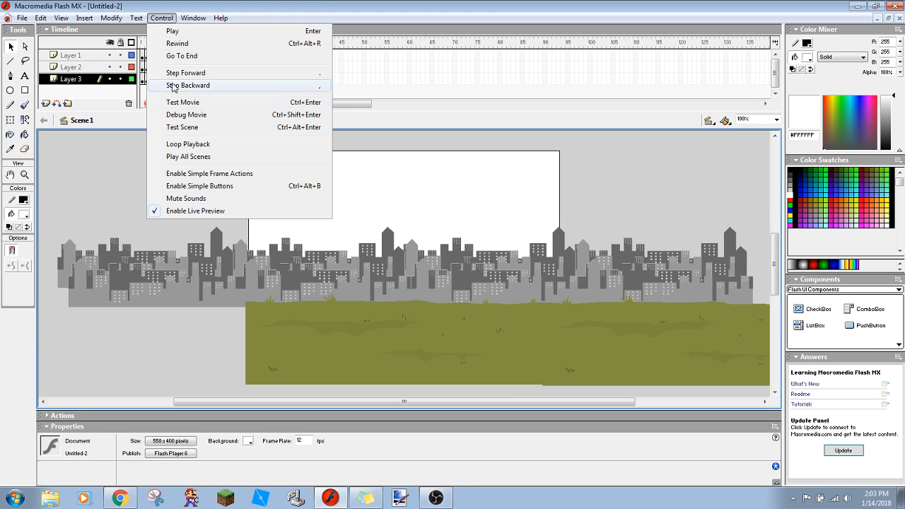
pyautogui.click(169, 144)
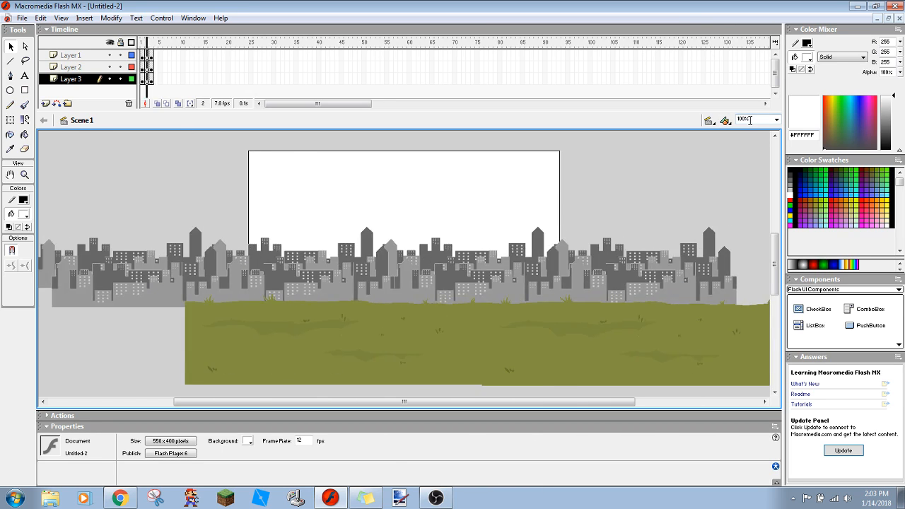
# - Examine the scrolling background at 200% magnification and return the stage view to 100%
pyautogui.press('Return')
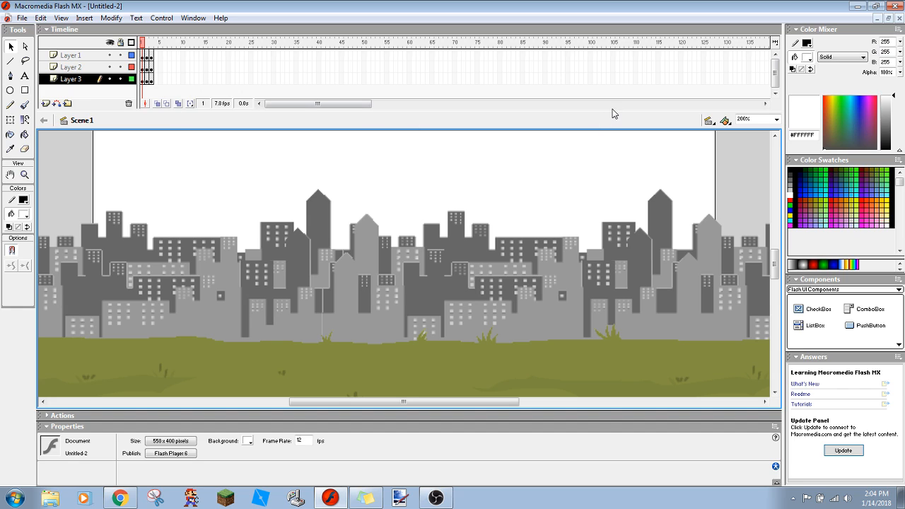
pyautogui.write('00')
pyautogui.press('Return')
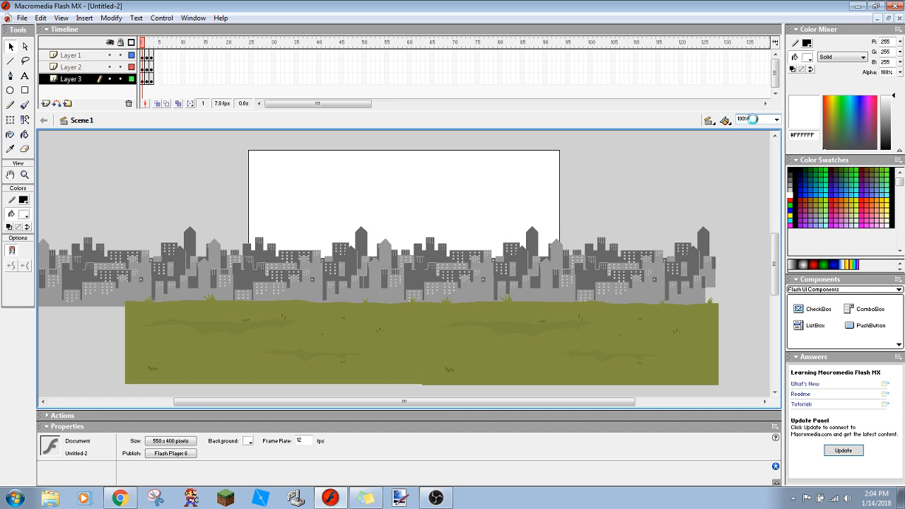
# - Insert keyframes at frame 4 on Layer 1, Layer 2 and Layer 3
pyautogui.rightClick(156, 61)
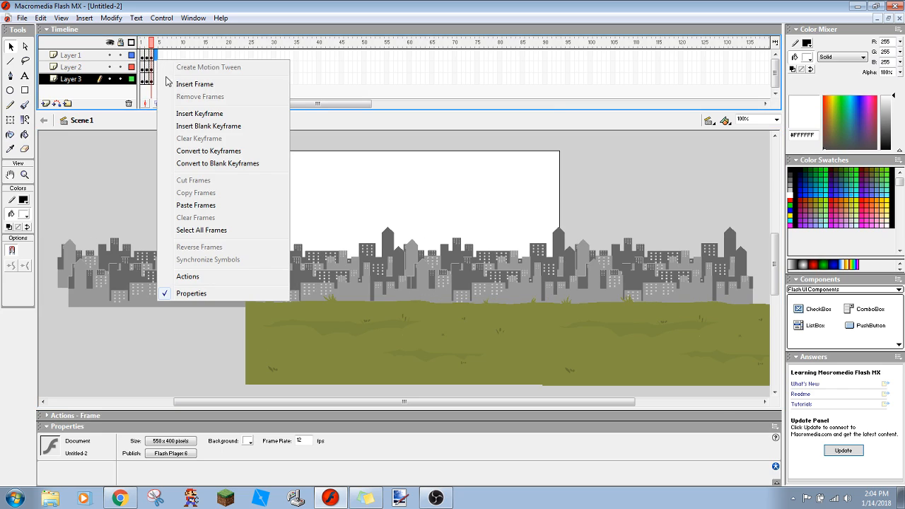
pyautogui.click(181, 115)
pyautogui.rightClick(153, 66)
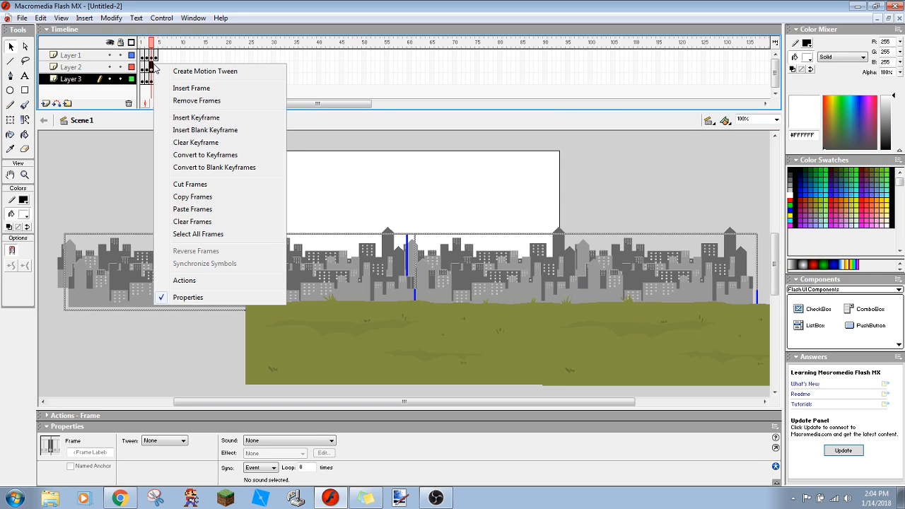
pyautogui.click(156, 67)
pyautogui.rightClick(156, 67)
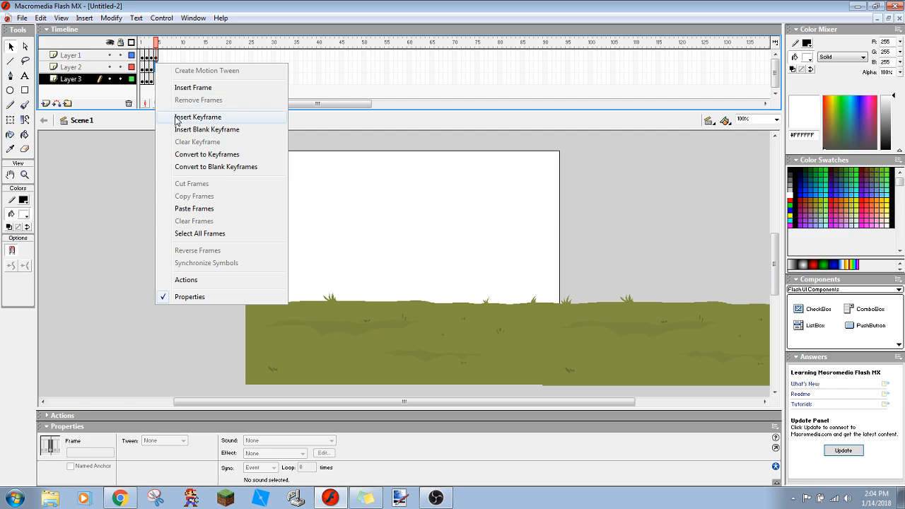
pyautogui.click(178, 117)
pyautogui.click(158, 79)
pyautogui.rightClick(158, 79)
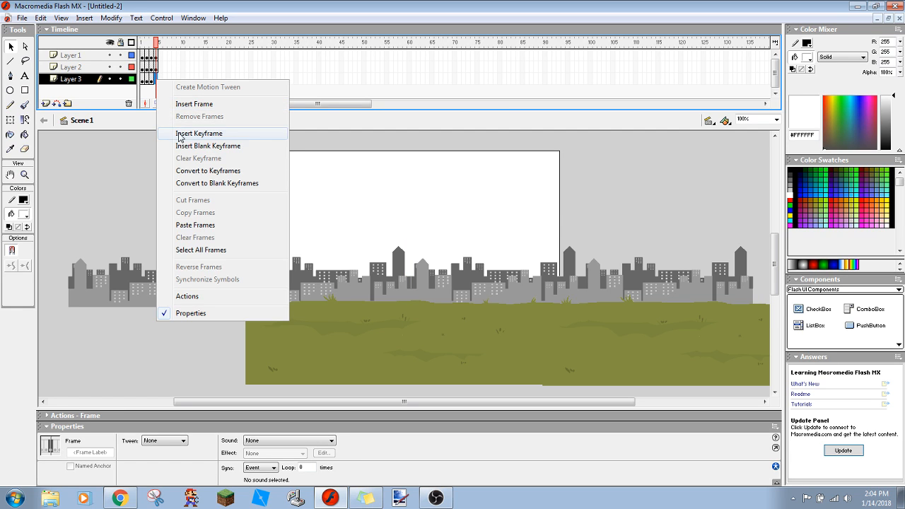
pyautogui.click(181, 133)
pyautogui.click(170, 193)
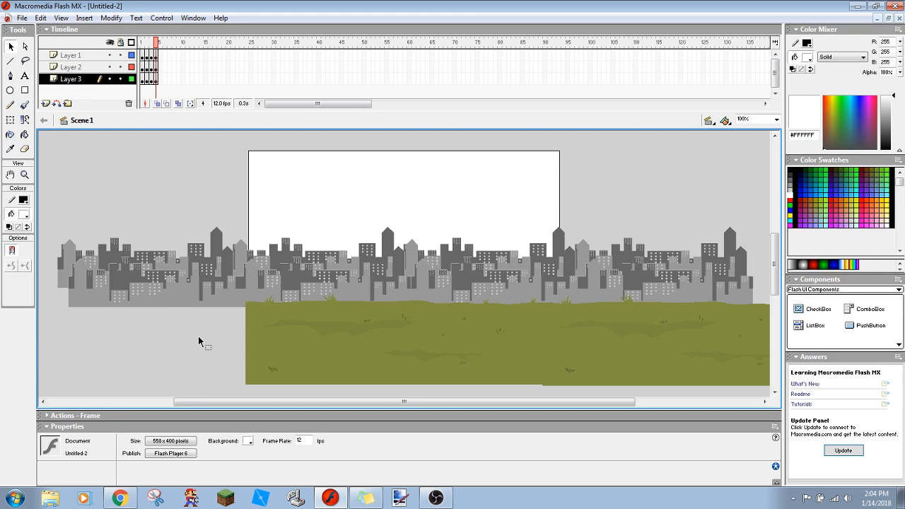
pyautogui.click(79, 56)
pyautogui.moveTo(578, 332); pyautogui.dragTo(285, 299)
pyautogui.hotkey('ctrl', 'z')
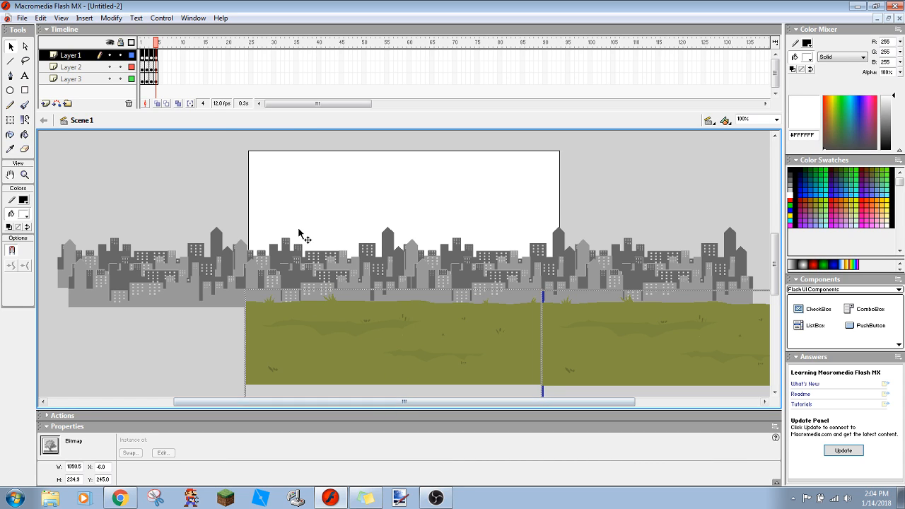
# - On frame 4, nudge the Layer 1 grass left until its right end lines up with the stage's right edge
pyautogui.click(90, 58)
pyautogui.press('Left')
pyautogui.press('Left')
pyautogui.press('Left')
pyautogui.press('Left')
pyautogui.press('Left')
pyautogui.press('Left')
pyautogui.press('Left')
pyautogui.press('Left')
pyautogui.press('Left')
pyautogui.press('Left')
pyautogui.press('Left')
pyautogui.press('Left')
pyautogui.press('Left')
pyautogui.press('Left')
pyautogui.press('Left')
pyautogui.press('Left')
pyautogui.press('Left')
pyautogui.press('Left')
pyautogui.press('Left')
pyautogui.press('Left')
pyautogui.press('Left')
pyautogui.press('Left')
pyautogui.press('Left')
pyautogui.press('Left')
pyautogui.press('Left')
pyautogui.press('Left')
pyautogui.press('Left')
pyautogui.press('Left')
pyautogui.press('Left')
pyautogui.press('Left')
pyautogui.press('Left')
pyautogui.press('Left')
pyautogui.press('Left')
pyautogui.press('Left')
pyautogui.press('Left')
pyautogui.press('Left')
pyautogui.press('Left')
pyautogui.press('Left')
pyautogui.press('Left')
pyautogui.press('Left')
pyautogui.press('Left')
pyautogui.press('Left')
pyautogui.press('Left')
pyautogui.press('Left')
pyautogui.press('Left')
pyautogui.press('Left')
pyautogui.press('Left')
pyautogui.press('Left')
pyautogui.press('Left')
pyautogui.press('Left')
pyautogui.press('Left')
pyautogui.press('Left')
pyautogui.press('Left')
pyautogui.press('Left')
pyautogui.press('Left')
pyautogui.press('Left')
pyautogui.press('Left')
pyautogui.press('Left')
pyautogui.press('Left')
pyautogui.press('Left')
pyautogui.press('Left')
pyautogui.press('Left')
pyautogui.press('Left')
pyautogui.press('Left')
pyautogui.press('Left')
pyautogui.press('Left')
pyautogui.press('Left')
pyautogui.press('Left')
pyautogui.press('Left')
pyautogui.press('Left')
pyautogui.press('Left')
pyautogui.press('Left')
pyautogui.press('Left')
pyautogui.press('Left')
pyautogui.press('Left')
pyautogui.press('Left')
pyautogui.press('Left')
pyautogui.press('Left')
pyautogui.press('Left')
pyautogui.press('Left')
pyautogui.press('Left')
pyautogui.press('Left')
pyautogui.press('Left')
pyautogui.press('Left')
pyautogui.press('Left')
pyautogui.press('Left')
pyautogui.press('Left')
pyautogui.press('Left')
pyautogui.press('Left')
pyautogui.press('Left')
pyautogui.press('Left')
pyautogui.press('Left')
pyautogui.press('Left')
pyautogui.press('Left')
pyautogui.press('Left')
pyautogui.press('Left')
pyautogui.press('Left')
pyautogui.press('Left')
pyautogui.press('Left')
pyautogui.press('Left')
pyautogui.press('Left')
pyautogui.press('Left')
pyautogui.press('Left')
pyautogui.press('Left')
pyautogui.press('Left')
pyautogui.press('Left')
pyautogui.press('Left')
pyautogui.press('Left')
pyautogui.press('Left')
pyautogui.press('Left')
pyautogui.press('Left')
pyautogui.press('Left')
pyautogui.press('Left')
pyautogui.press('Left')
pyautogui.press('Left')
pyautogui.press('Left')
pyautogui.press('Left')
pyautogui.press('Left')
pyautogui.press('Left')
pyautogui.press('Left')
pyautogui.press('Left')
pyautogui.press('Left')
pyautogui.press('Left')
pyautogui.press('Left')
pyautogui.press('Left')
pyautogui.press('Left')
pyautogui.press('Left')
pyautogui.press('Left')
pyautogui.press('Left')
pyautogui.press('Left')
pyautogui.press('Left')
pyautogui.press('Left')
pyautogui.press('Left')
pyautogui.press('Left')
pyautogui.press('Left')
pyautogui.press('Left')
pyautogui.press('Left')
pyautogui.press('Left')
pyautogui.press('Left')
pyautogui.press('Left')
pyautogui.press('Left')
pyautogui.press('Left')
pyautogui.press('Left')
pyautogui.press('Left')
pyautogui.press('Left')
pyautogui.press('Left')
pyautogui.press('Left')
pyautogui.press('Left')
pyautogui.press('Left')
pyautogui.press('Left')
pyautogui.press('Left')
pyautogui.press('Left')
pyautogui.press('Left')
pyautogui.press('Left')
pyautogui.press('Left')
pyautogui.press('Left')
pyautogui.press('Left')
pyautogui.press('Left')
pyautogui.press('Left')
pyautogui.press('Left')
pyautogui.press('Left')
pyautogui.press('Left')
pyautogui.press('Left')
pyautogui.press('Left')
pyautogui.press('Left')
pyautogui.press('Left')
pyautogui.press('Left')
pyautogui.press('Left')
pyautogui.press('Left')
pyautogui.press('Left')
pyautogui.press('Left')
pyautogui.press('Left')
pyautogui.press('Left')
pyautogui.press('Left')
pyautogui.press('Left')
pyautogui.press('Left')
pyautogui.press('Left')
pyautogui.press('Left')
pyautogui.press('Left')
pyautogui.press('Left')
pyautogui.press('Left')
pyautogui.press('Left')
pyautogui.press('Left')
pyautogui.press('Left')
pyautogui.press('Left')
pyautogui.press('Left')
pyautogui.press('Left')
pyautogui.press('Left')
pyautogui.press('Left')
pyautogui.press('Left')
pyautogui.press('Left')
pyautogui.press('Left')
pyautogui.press('Left')
pyautogui.press('Left')
pyautogui.press('Left')
pyautogui.press('Left')
pyautogui.press('Left')
pyautogui.press('Left')
pyautogui.press('Left')
pyautogui.press('Left')
pyautogui.press('Left')
pyautogui.press('Left')
pyautogui.press('Left')
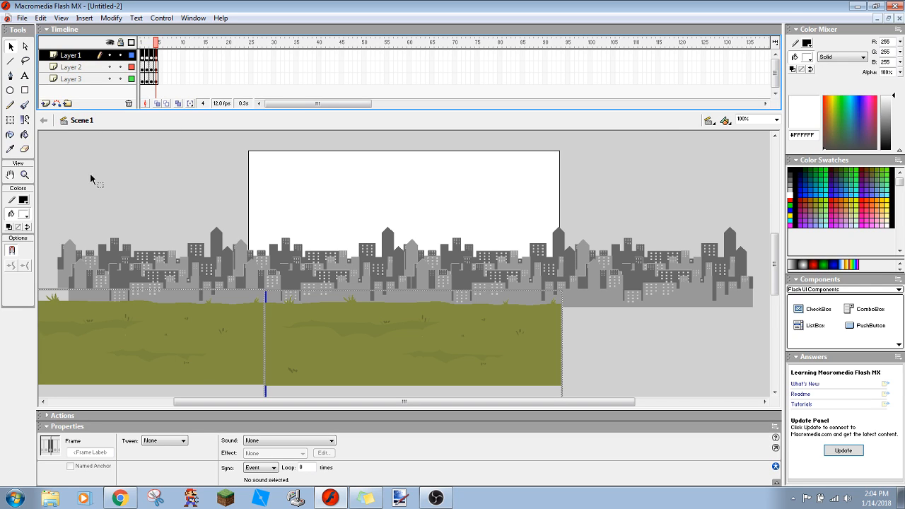
pyautogui.click(120, 205)
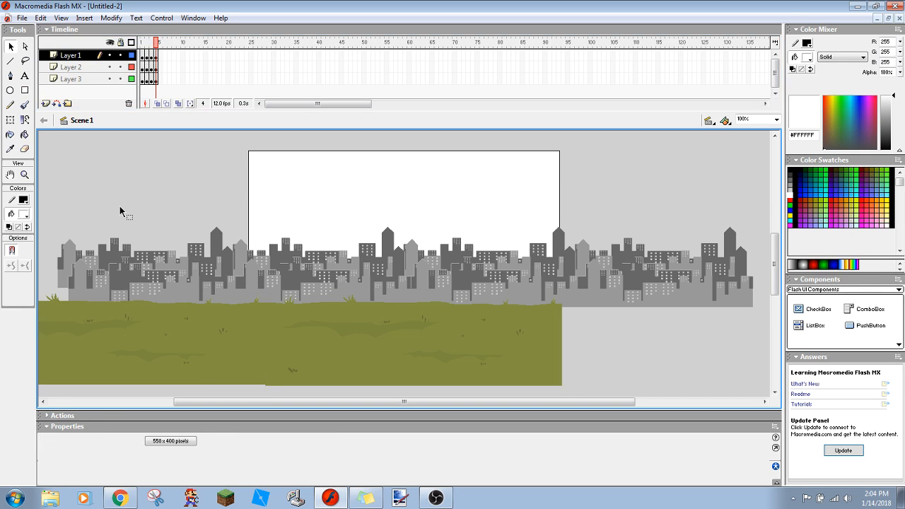
pyautogui.click(378, 292)
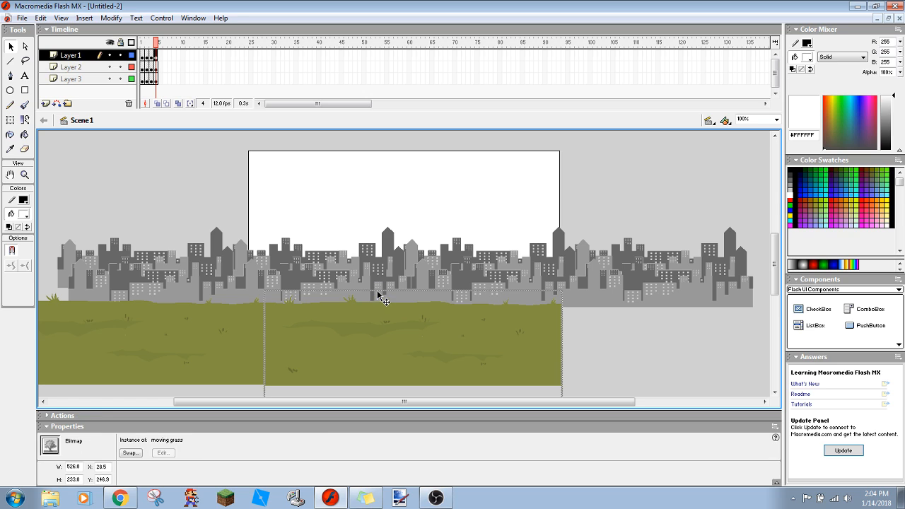
# - On frame 4, nudge the Layer 2 skylines left by about a third of the stage width
pyautogui.click(68, 67)
pyautogui.press('Left')
pyautogui.press('Left')
pyautogui.press('Left')
pyautogui.press('Left')
pyautogui.press('Left')
pyautogui.press('Left')
pyautogui.press('Left')
pyautogui.press('Left')
pyautogui.press('Left')
pyautogui.press('Left')
pyautogui.press('Left')
pyautogui.press('Left')
pyautogui.press('Left')
pyautogui.press('Left')
pyautogui.press('Left')
pyautogui.press('Left')
pyautogui.press('Left')
pyautogui.press('Left')
pyautogui.press('Left')
pyautogui.press('Left')
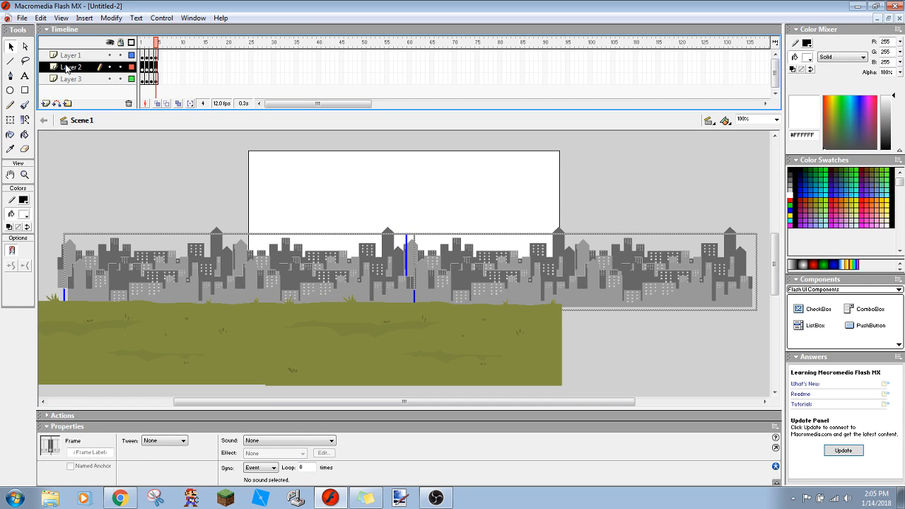
pyautogui.press('Left')
pyautogui.press('Left')
pyautogui.press('Left')
pyautogui.press('Left')
pyautogui.press('Left')
pyautogui.press('Left')
pyautogui.press('Left')
pyautogui.press('Left')
pyautogui.press('Left')
pyautogui.press('Left')
pyautogui.press('Left')
pyautogui.press('Left')
pyautogui.press('Left')
pyautogui.press('Left')
pyautogui.press('Left')
pyautogui.press('Left')
pyautogui.press('Left')
pyautogui.press('Left')
pyautogui.press('Left')
pyautogui.press('Left')
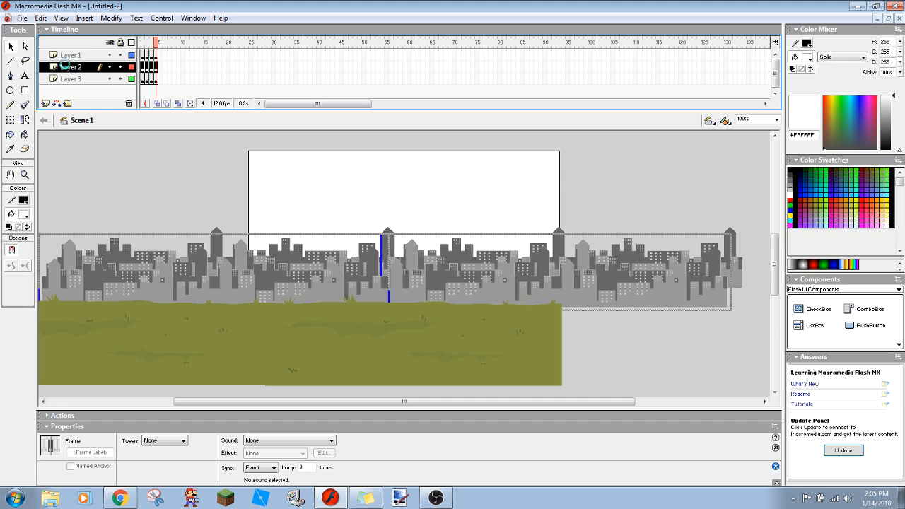
pyautogui.press('Left')
pyautogui.press('Left')
pyautogui.press('Left')
pyautogui.press('Left')
pyautogui.press('Left')
pyautogui.press('Left')
pyautogui.press('Left')
pyautogui.press('Left')
pyautogui.press('Left')
pyautogui.press('Left')
pyautogui.press('Left')
pyautogui.press('Left')
pyautogui.press('Left')
pyautogui.press('Left')
pyautogui.press('Left')
pyautogui.press('Left')
pyautogui.press('Left')
pyautogui.press('Left')
pyautogui.press('Left')
pyautogui.press('Left')
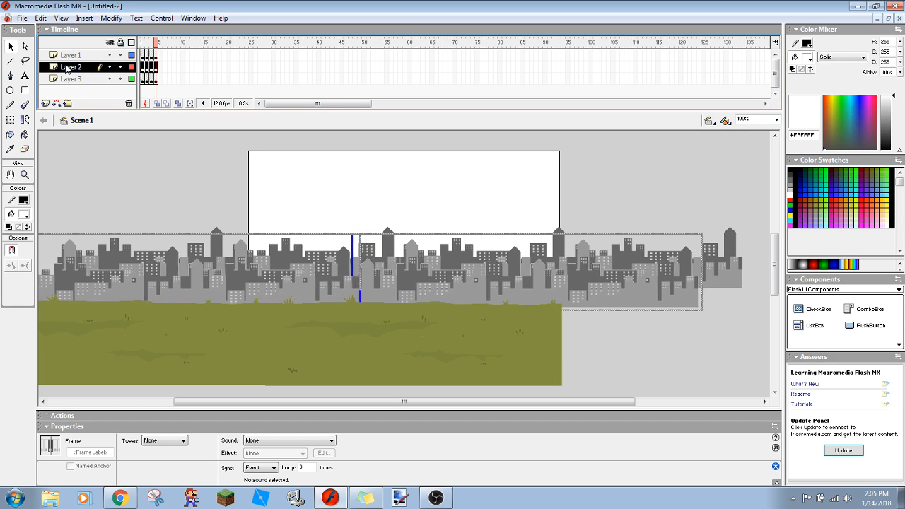
pyautogui.press('Left')
pyautogui.press('Left')
pyautogui.press('Left')
pyautogui.press('Left')
pyautogui.press('Left')
pyautogui.press('Left')
pyautogui.press('Left')
pyautogui.press('Left')
pyautogui.press('Left')
pyautogui.press('Left')
pyautogui.press('Left')
pyautogui.press('Left')
pyautogui.press('Left')
pyautogui.press('Left')
pyautogui.press('Left')
pyautogui.press('Left')
pyautogui.press('Left')
pyautogui.press('Left')
pyautogui.press('Left')
pyautogui.press('Left')
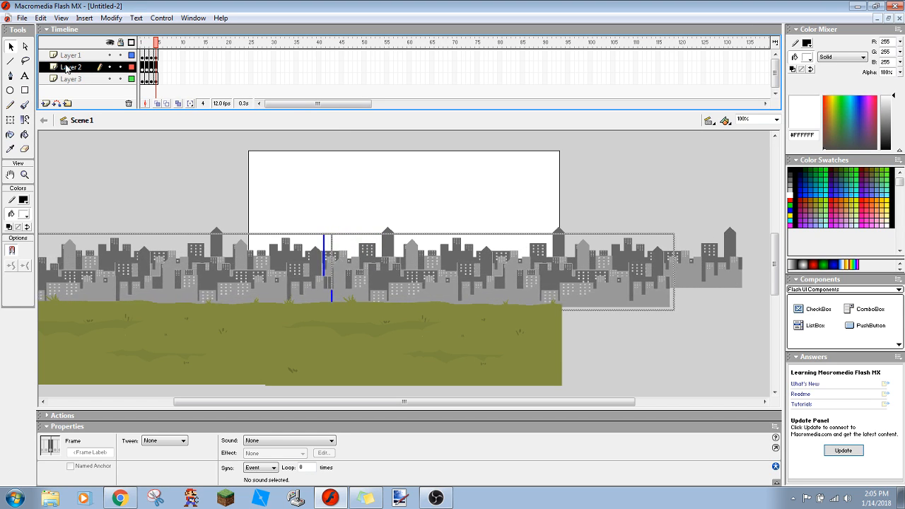
pyautogui.press('Left')
pyautogui.press('Left')
pyautogui.press('Left')
pyautogui.press('Left')
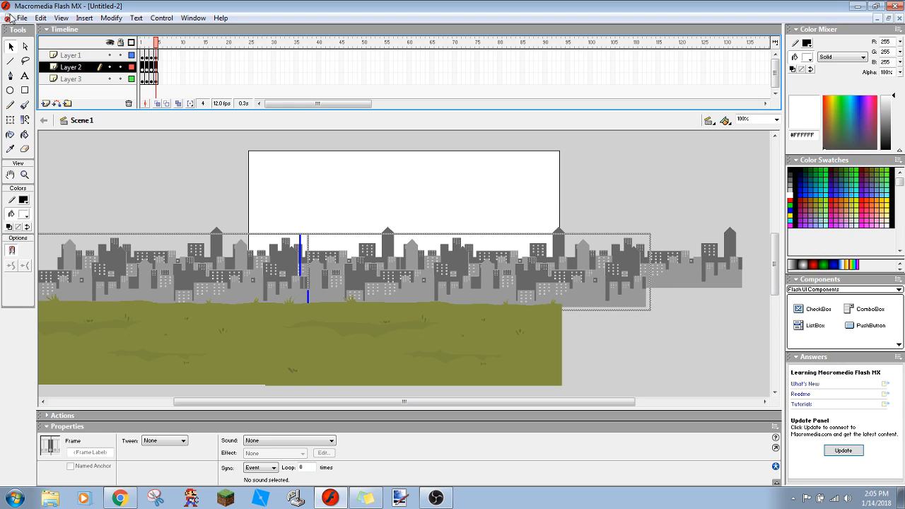
# - On frame 4, nudge the Layer 3 skylines left by about a tenth of the stage width
pyautogui.click(75, 79)
pyautogui.press('Left')
pyautogui.press('Left')
pyautogui.press('Left')
pyautogui.press('Left')
pyautogui.press('Left')
pyautogui.press('Left')
pyautogui.press('Left')
pyautogui.press('Left')
pyautogui.press('Left')
pyautogui.press('Left')
pyautogui.press('Left')
pyautogui.press('Left')
pyautogui.press('Left')
pyautogui.press('Left')
pyautogui.press('Left')
pyautogui.press('Left')
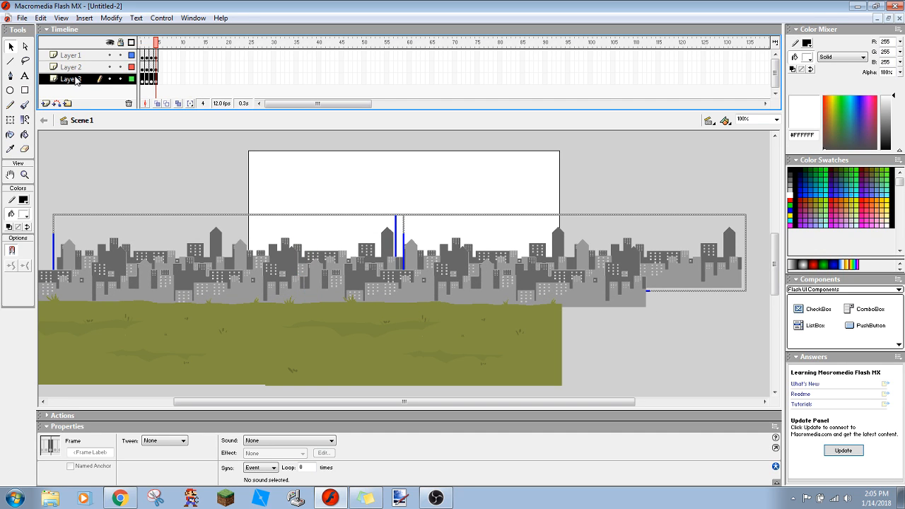
pyautogui.press('Left')
pyautogui.press('Left')
pyautogui.press('Left')
pyautogui.press('Left')
pyautogui.press('Left')
pyautogui.press('Left')
pyautogui.press('Left')
pyautogui.press('Left')
pyautogui.press('Left')
pyautogui.press('Left')
pyautogui.press('Left')
pyautogui.press('Left')
pyautogui.press('Left')
pyautogui.press('Left')
pyautogui.press('Left')
pyautogui.press('Left')
pyautogui.press('Left')
pyautogui.press('Left')
pyautogui.press('Left')
pyautogui.press('Left')
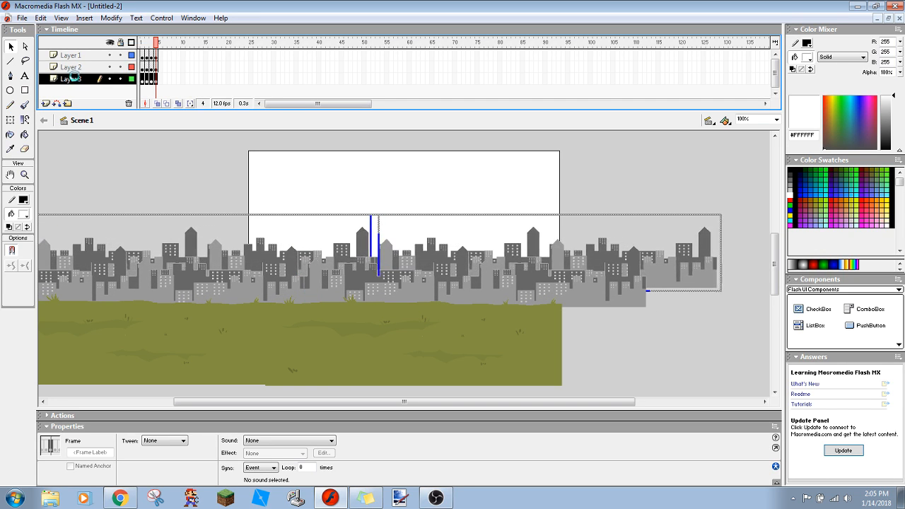
# - Clear the selection, preview the four-frame background animation and magnify the stage to 200%
pyautogui.click(103, 148)
pyautogui.press('Return')
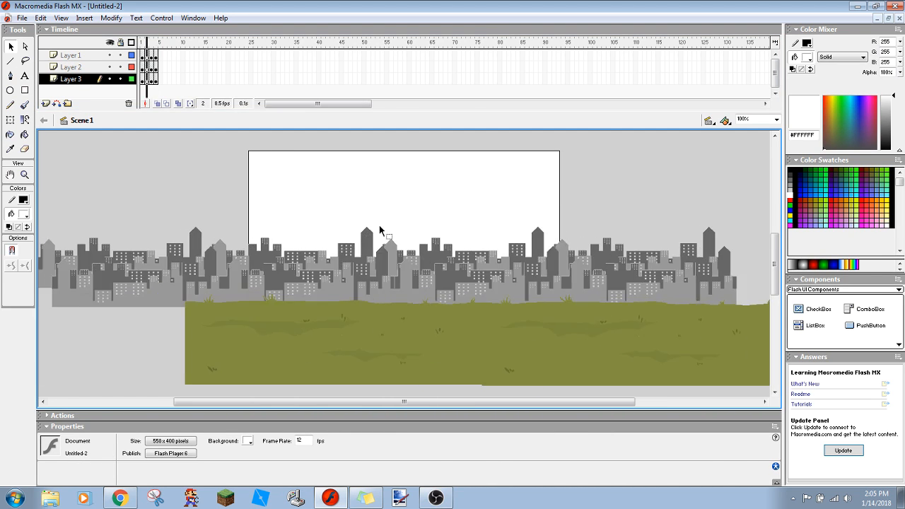
pyautogui.click(759, 121)
pyautogui.write('200')
pyautogui.press('Return')
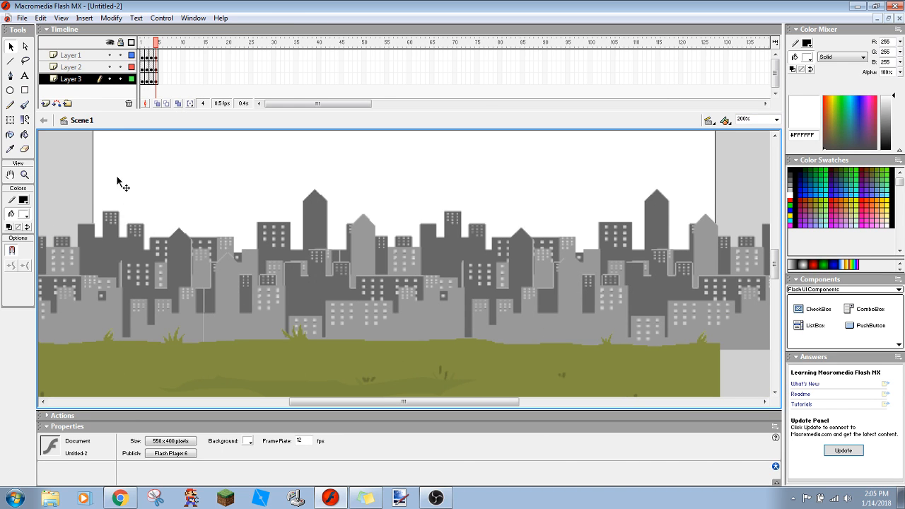
pyautogui.click(22, 18)
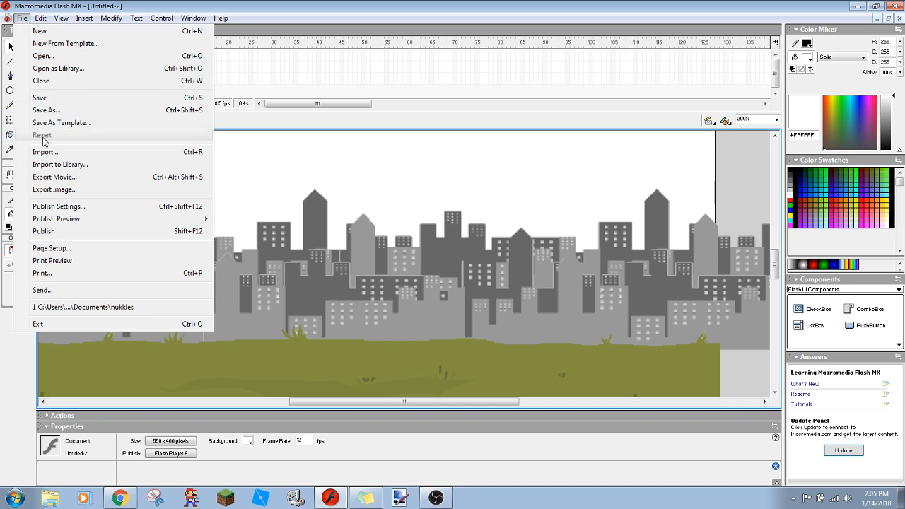
pyautogui.click(54, 177)
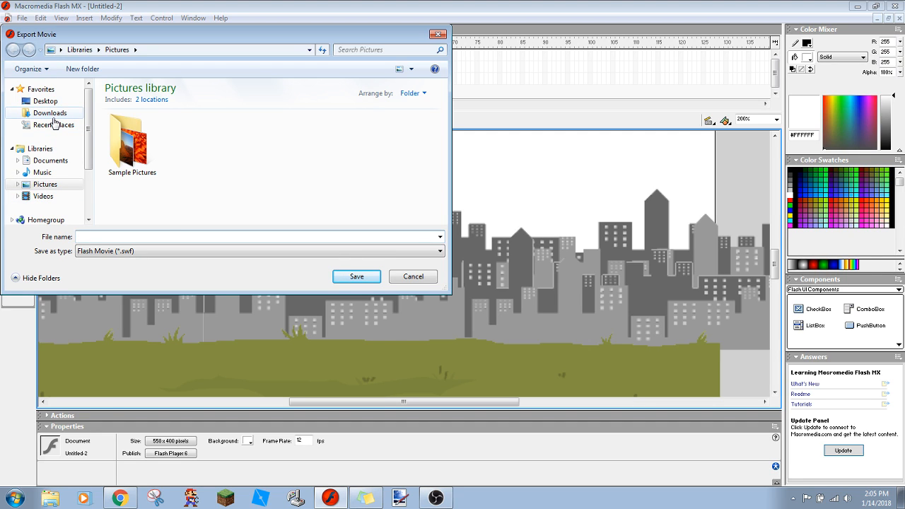
pyautogui.click(413, 276)
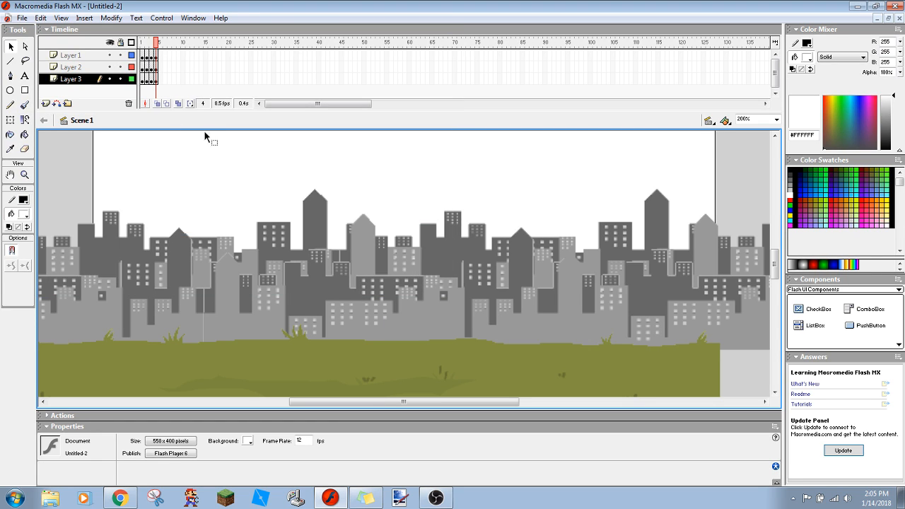
# - Start exporting the background animation as a movie
pyautogui.click(22, 20)
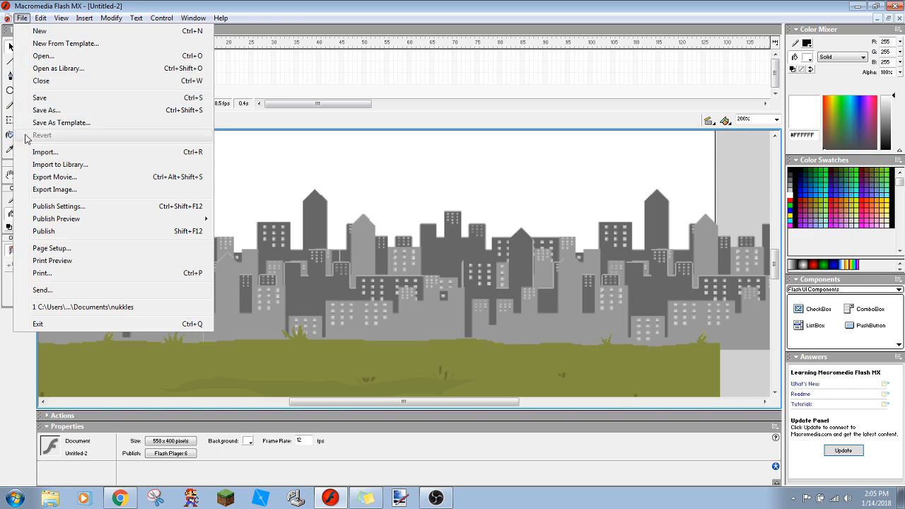
pyautogui.click(51, 178)
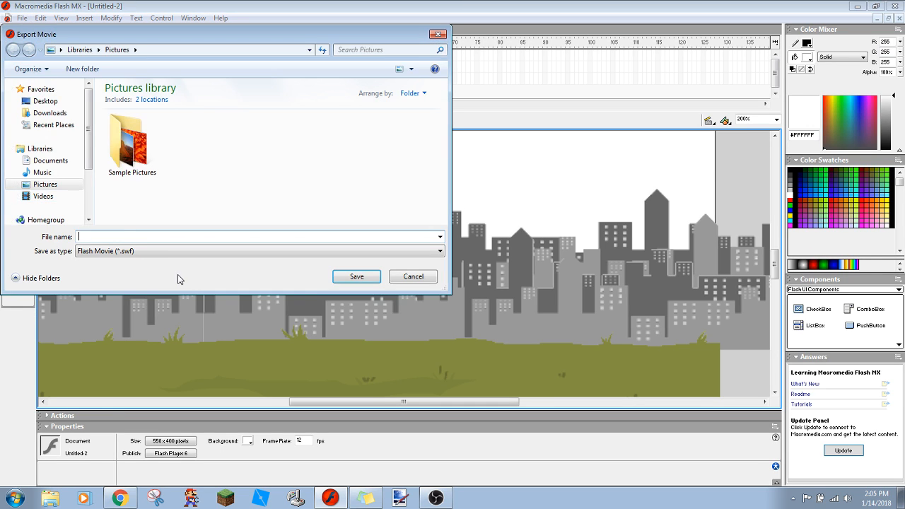